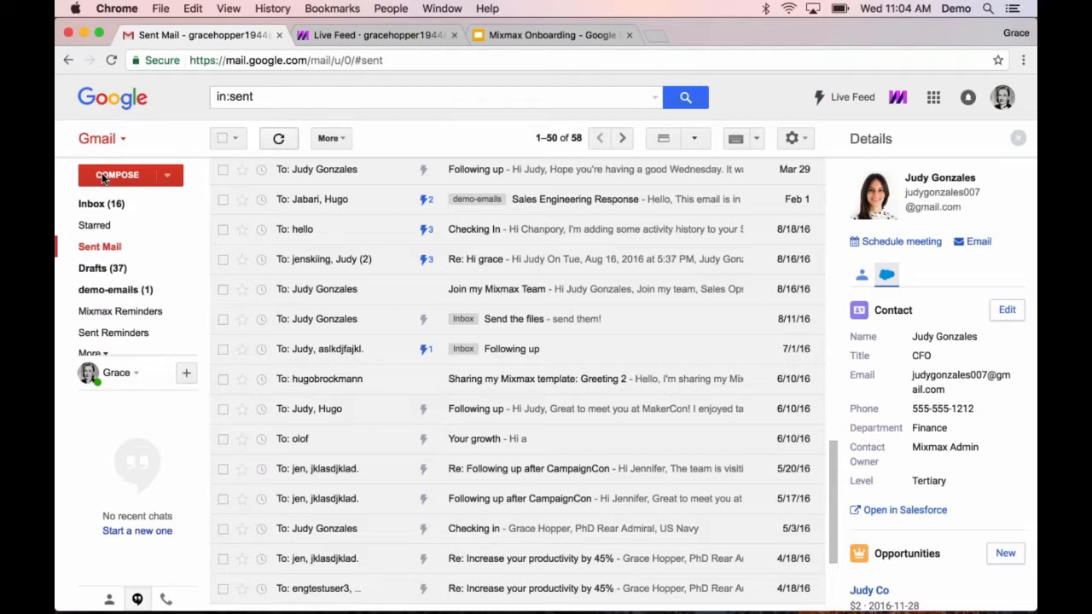
# Start a new email and view its options for sending the message later
pyautogui.click(102, 177)
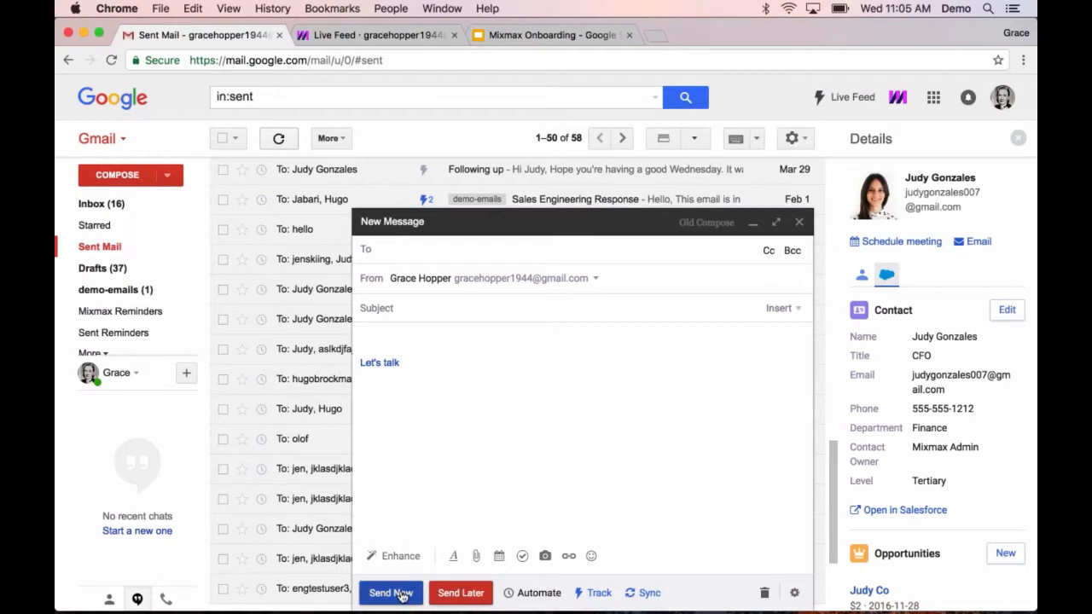
pyautogui.click(450, 586)
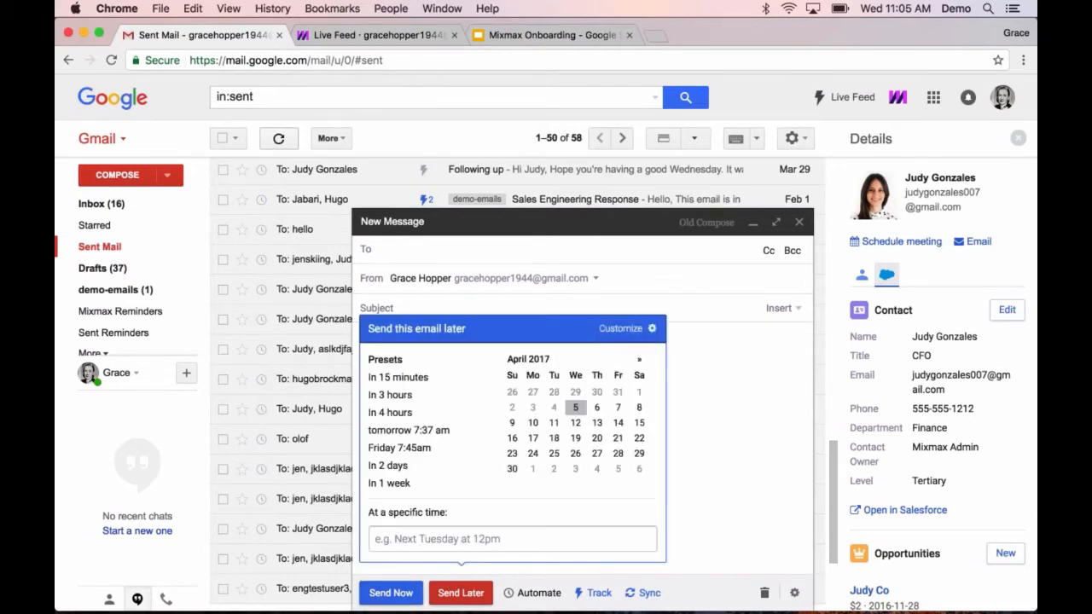
pyautogui.click(450, 587)
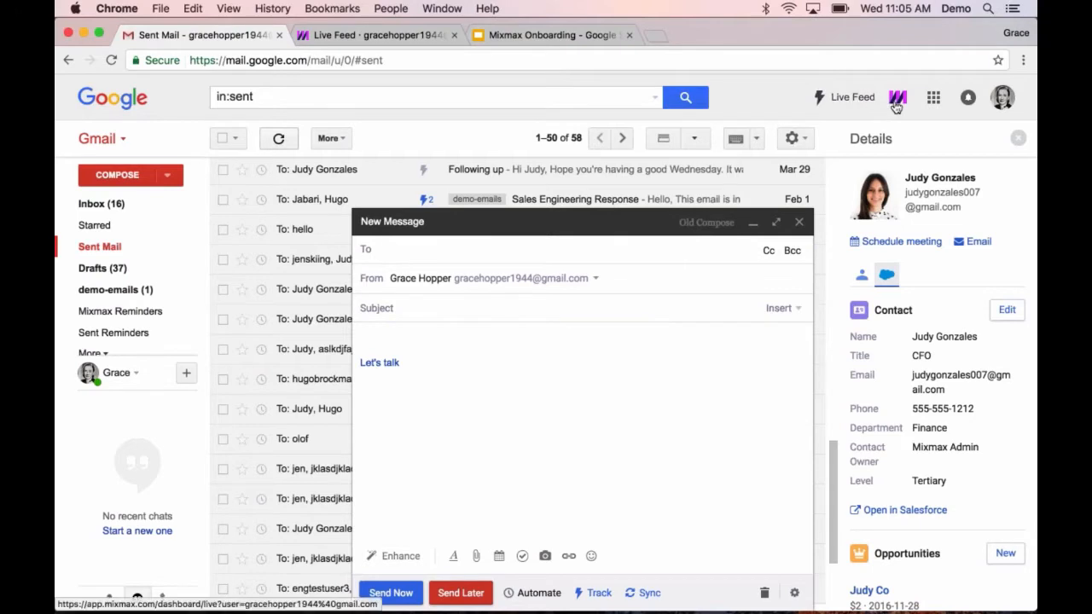
# Address the new message to the contact whose details are shown beside the mailbox
pyautogui.click(896, 99)
pyautogui.click(786, 99)
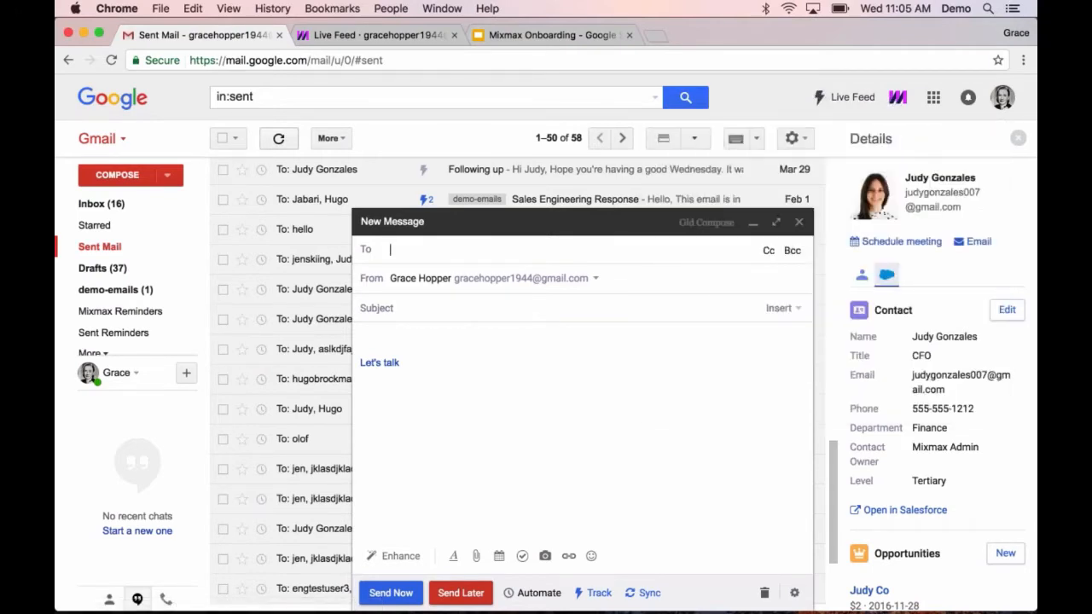
pyautogui.write('judy')
pyautogui.press('Return')
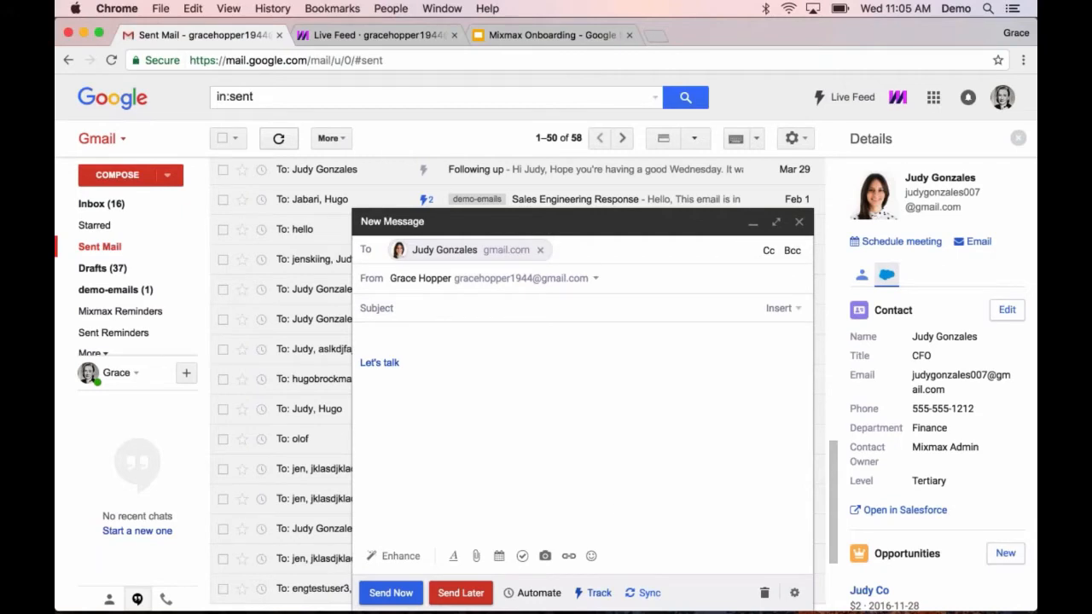
# View the tracking options of the message and discard the draft
pyautogui.moveTo(597, 593)
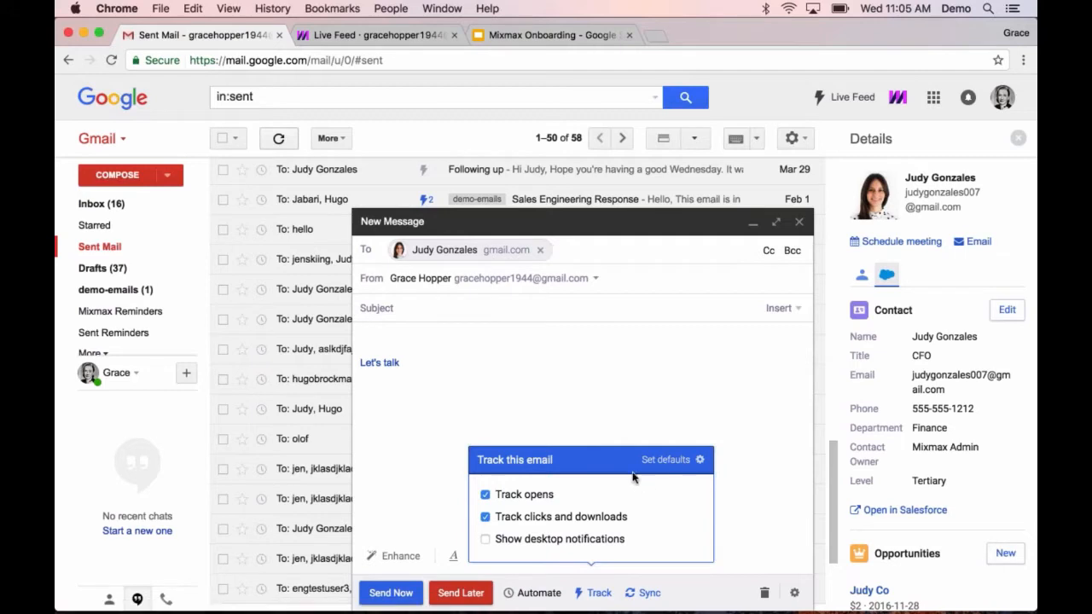
pyautogui.click(764, 593)
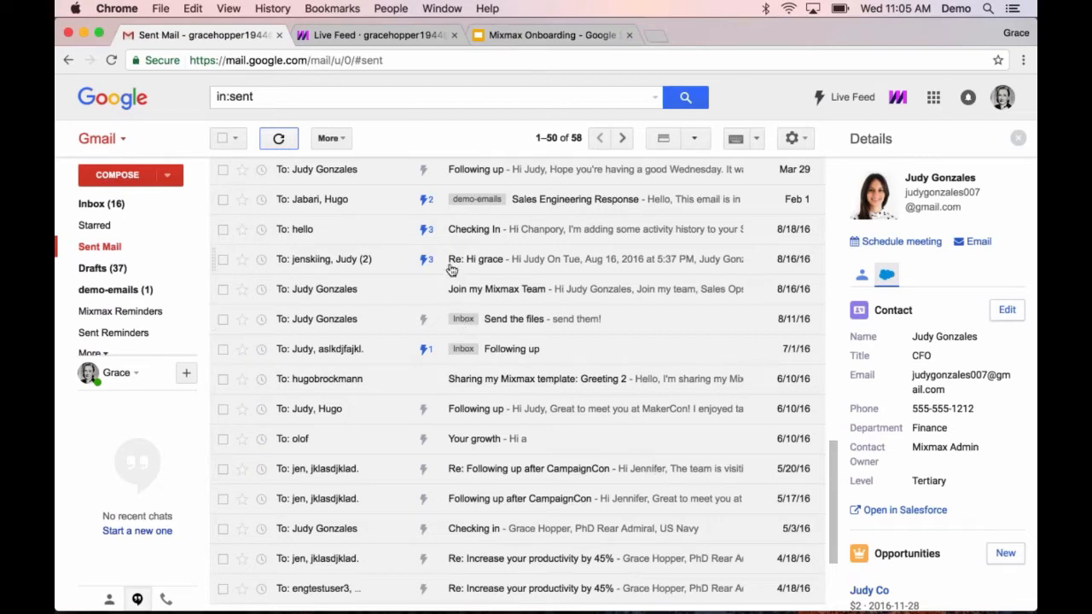
# Open the Mixmax Live Feed from the sent mail and examine the tracked activity of everyone's emails
pyautogui.moveTo(454, 210)
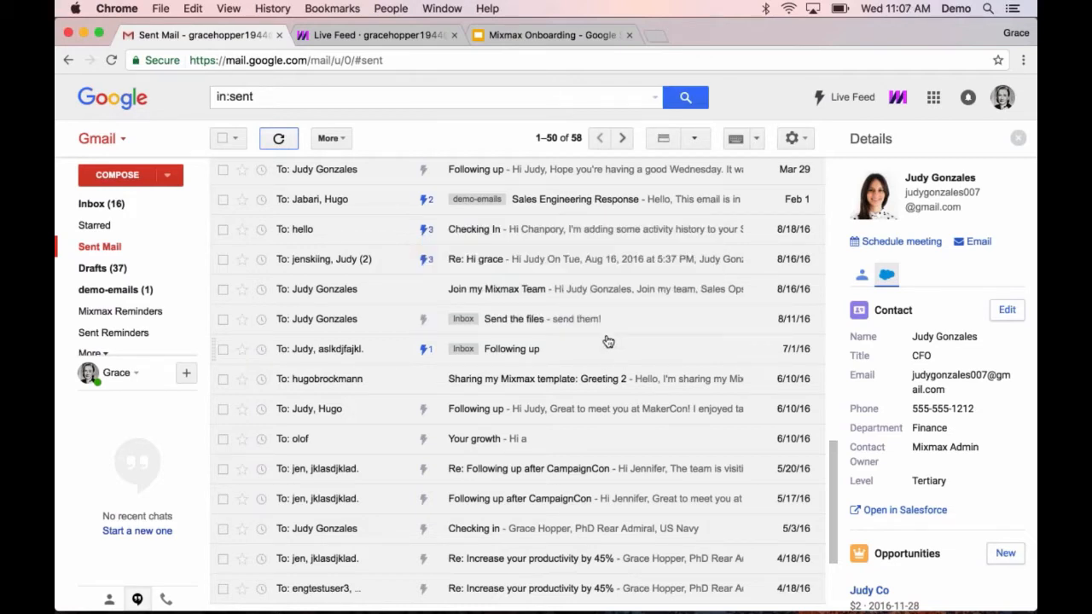
pyautogui.moveTo(425, 201)
pyautogui.click(846, 98)
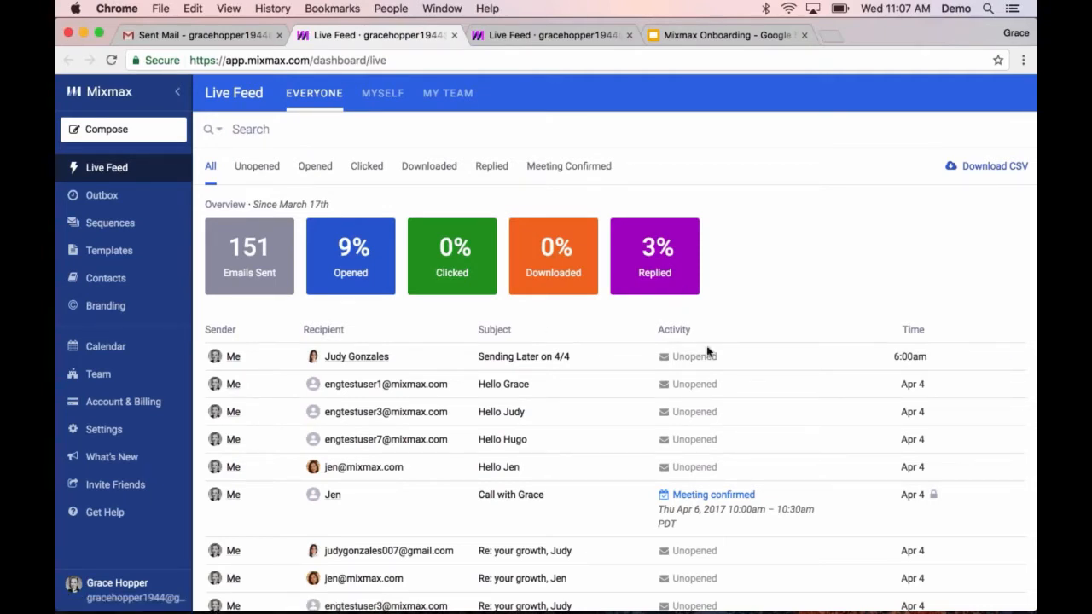
pyautogui.scroll(-1, 853, 356)
pyautogui.scroll(-5, 853, 332)
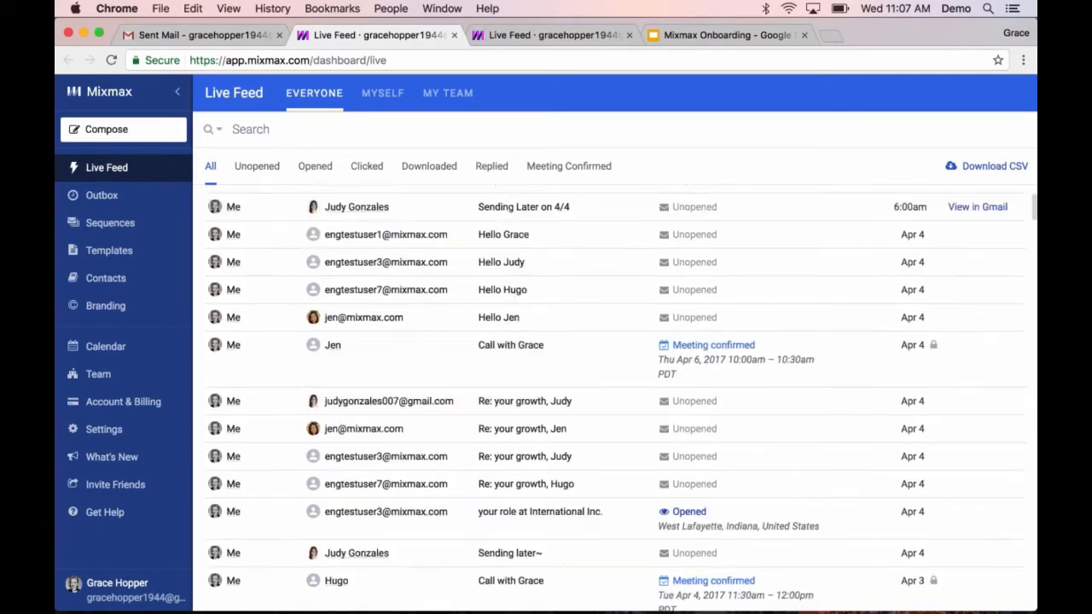
pyautogui.scroll(-2, 852, 376)
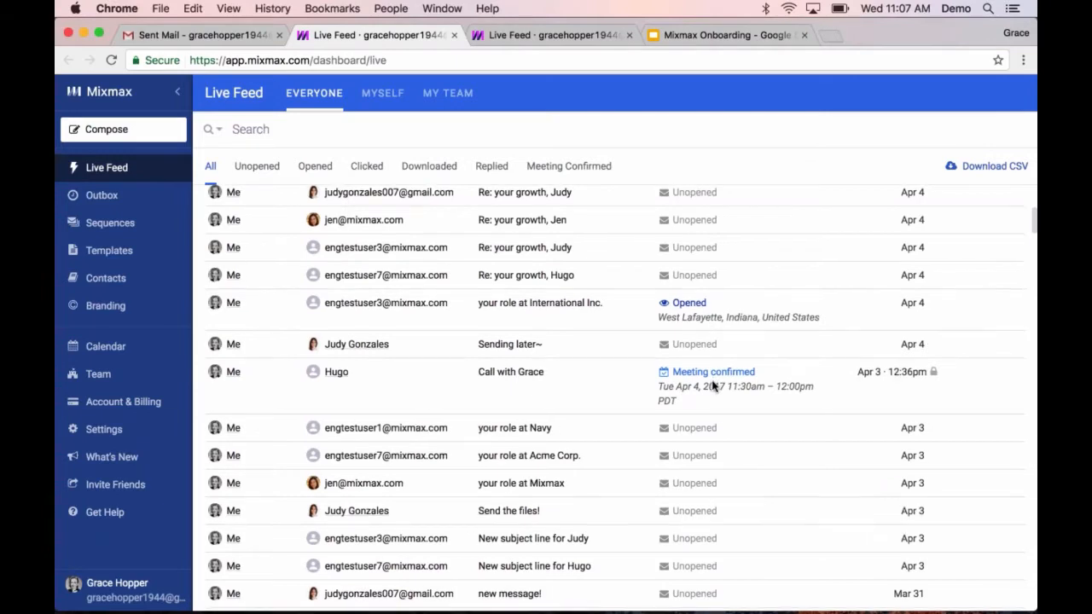
pyautogui.scroll(-5, 713, 384)
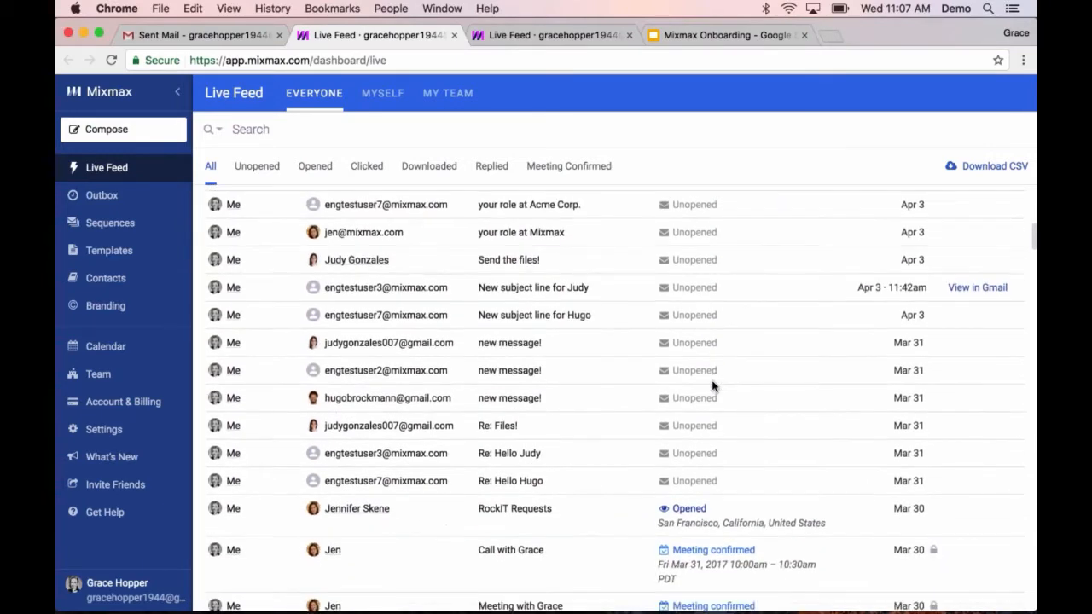
pyautogui.scroll(-1, 713, 387)
pyautogui.scroll(-1, 713, 386)
pyautogui.scroll(10, 713, 386)
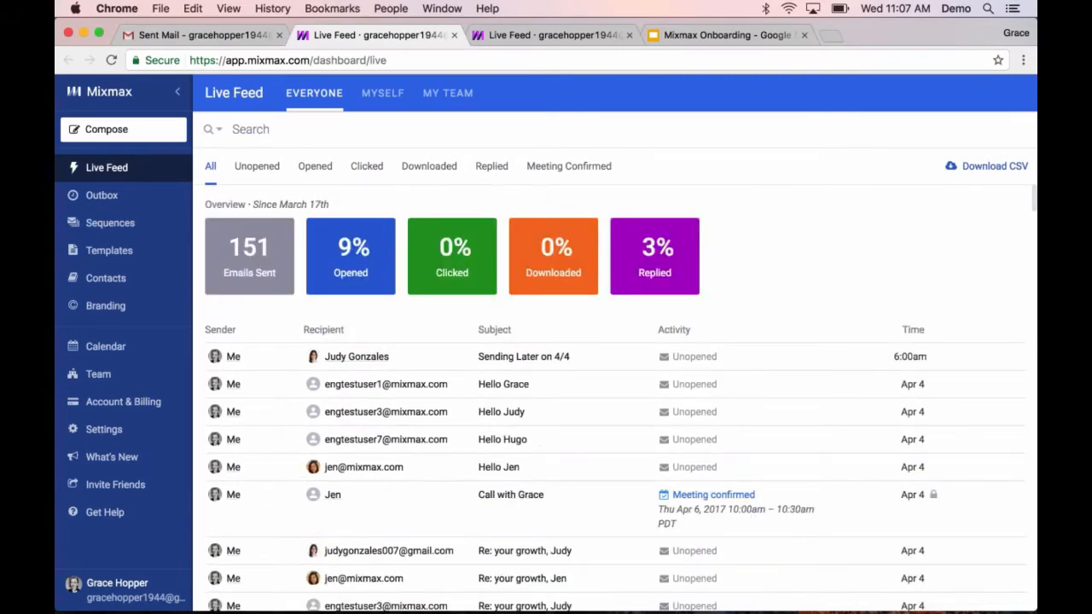
# Filter the Live Feed by opened emails and then by confirmed meetings, and look through the entries
pyautogui.click(307, 170)
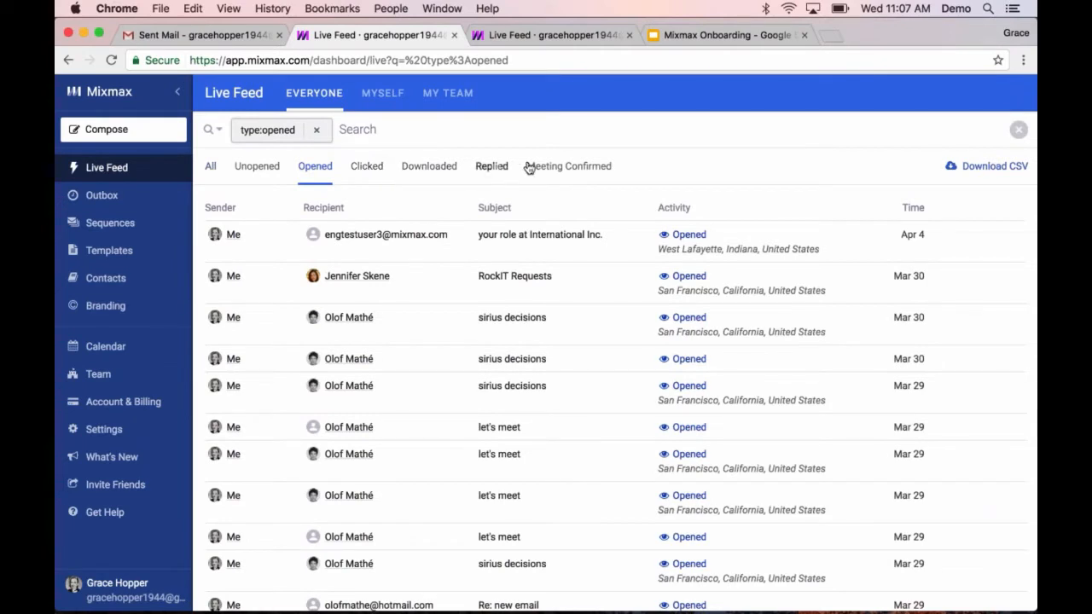
pyautogui.click(542, 168)
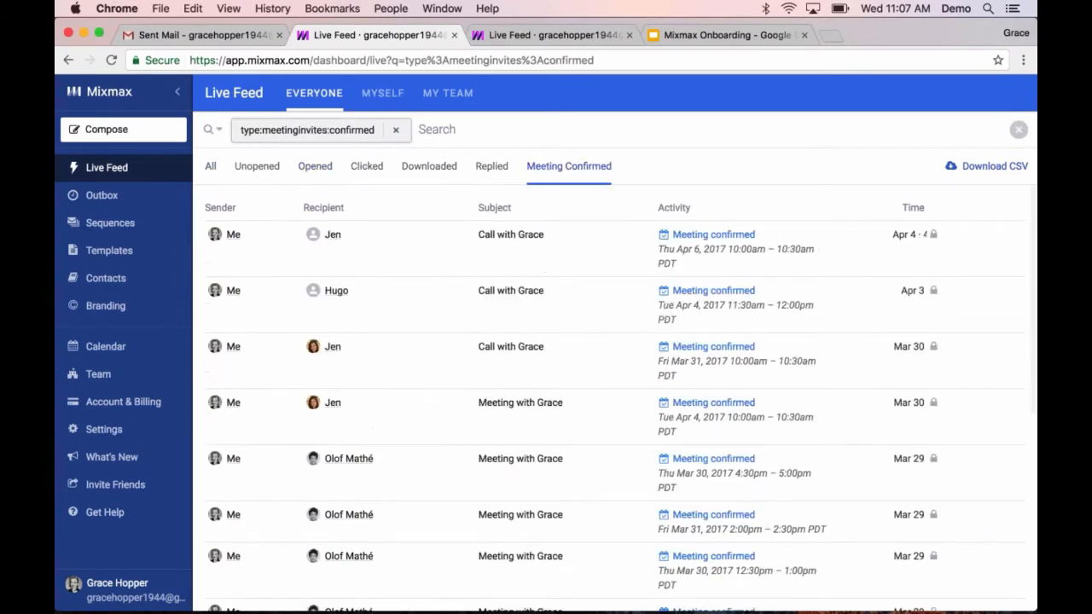
pyautogui.scroll(-2, 614, 401)
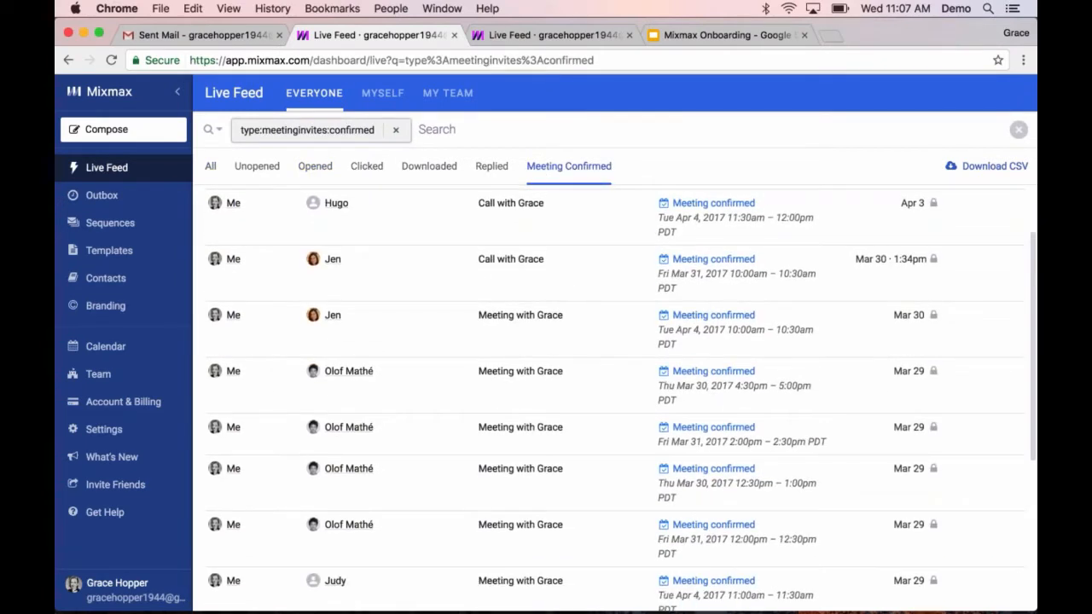
pyautogui.scroll(3, 551, 370)
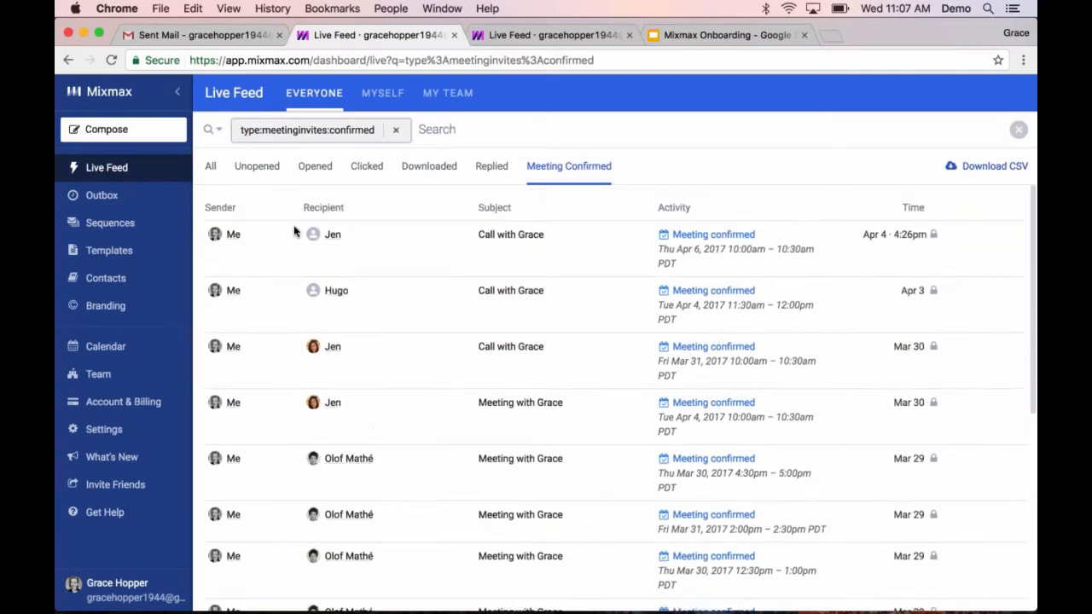
# Run an advanced Live Feed search for emails to a Mixmax colleague's address with the activity Opened, and review the entries
pyautogui.click(216, 132)
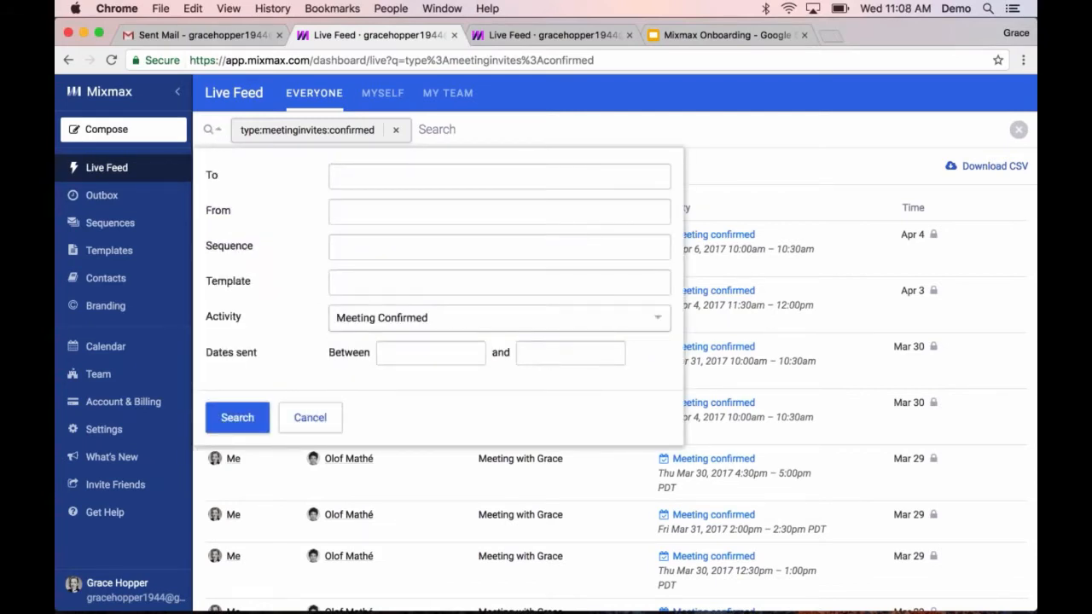
pyautogui.click(512, 317)
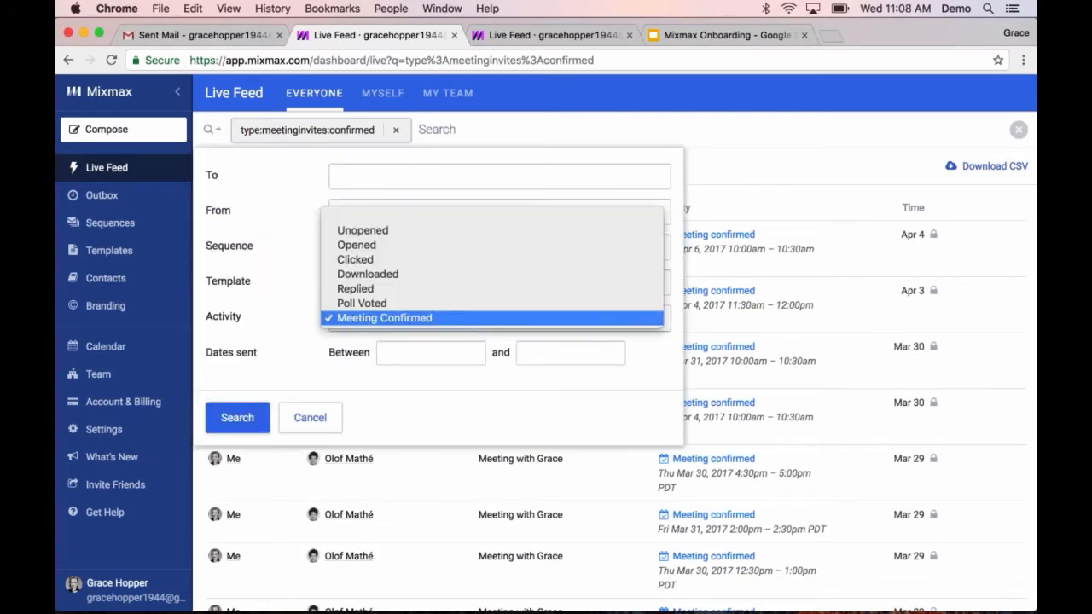
pyautogui.click(517, 245)
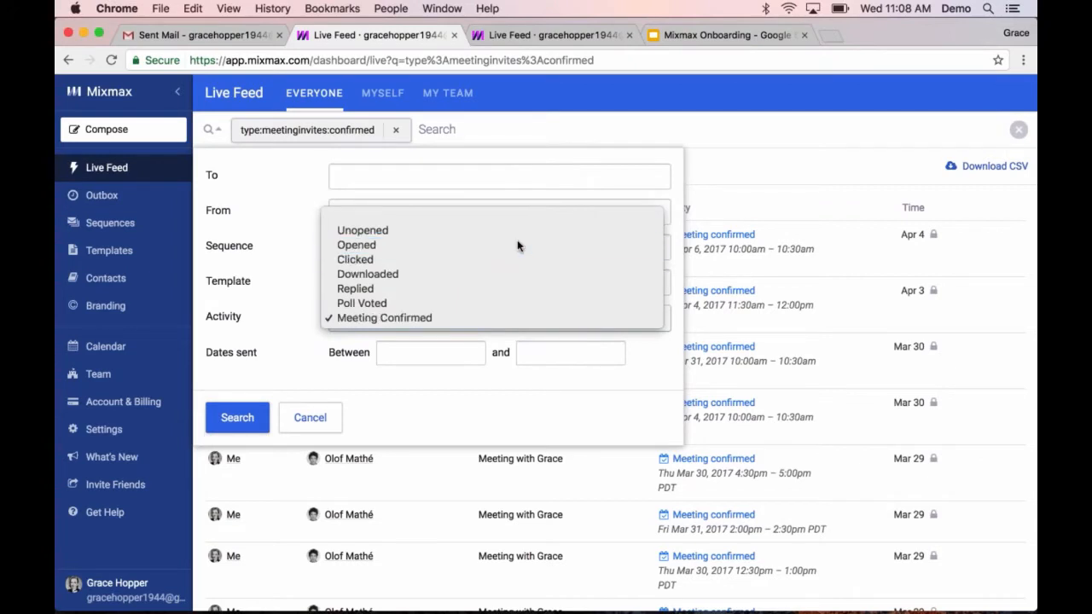
pyautogui.click(426, 176)
pyautogui.write('olo')
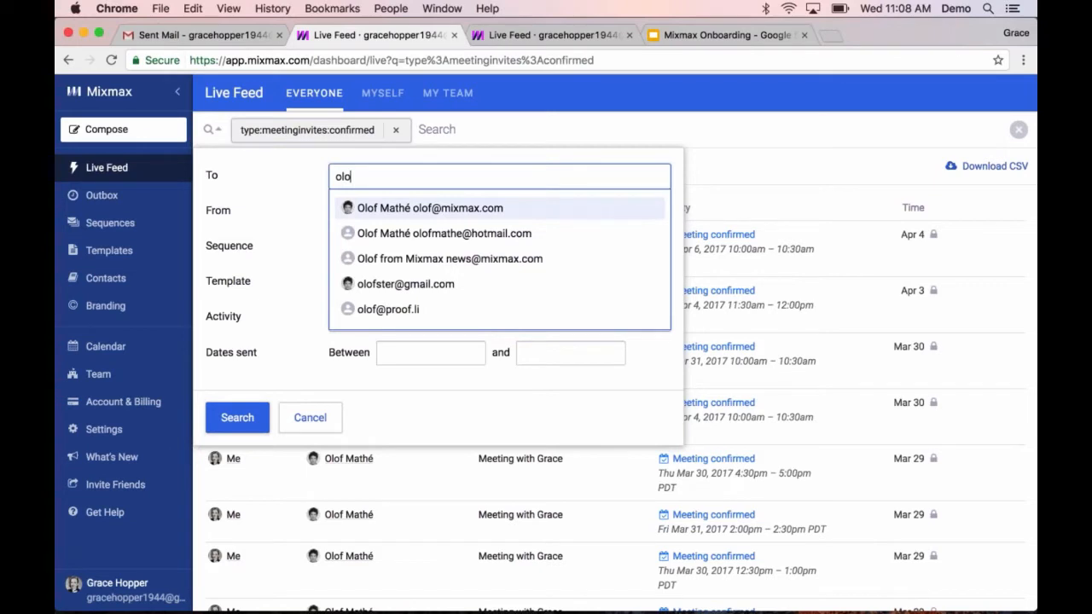
pyautogui.press('Return')
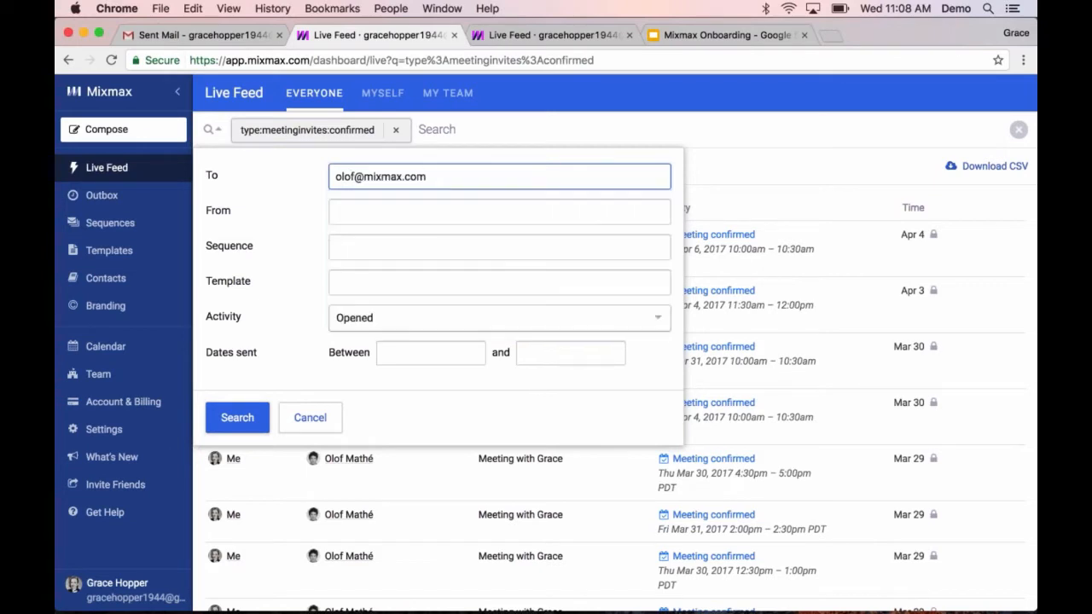
pyautogui.click(232, 421)
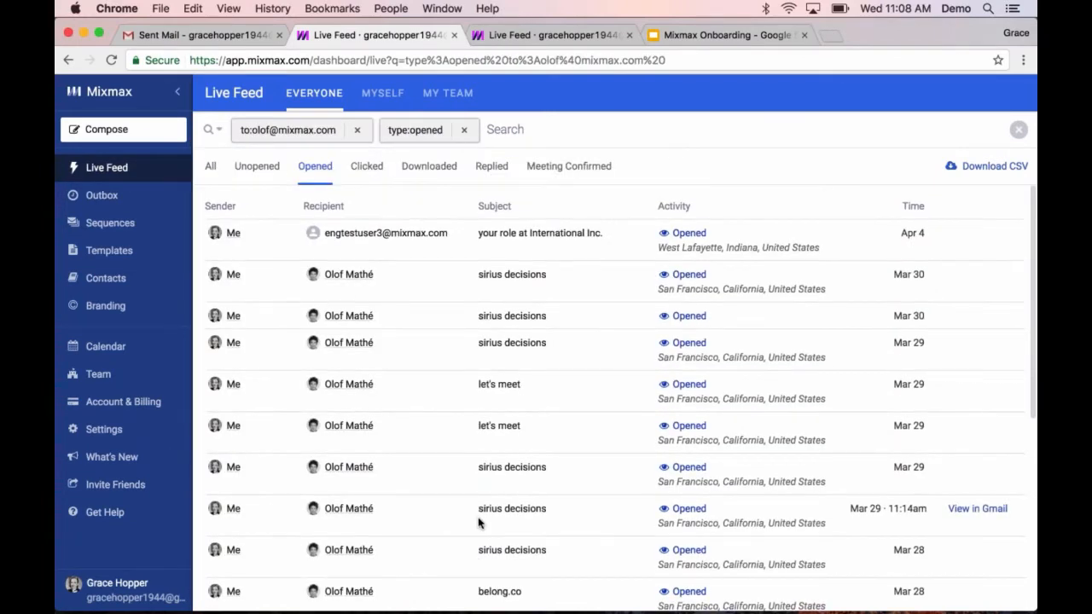
pyautogui.scroll(-1, 478, 523)
pyautogui.scroll(1, 478, 523)
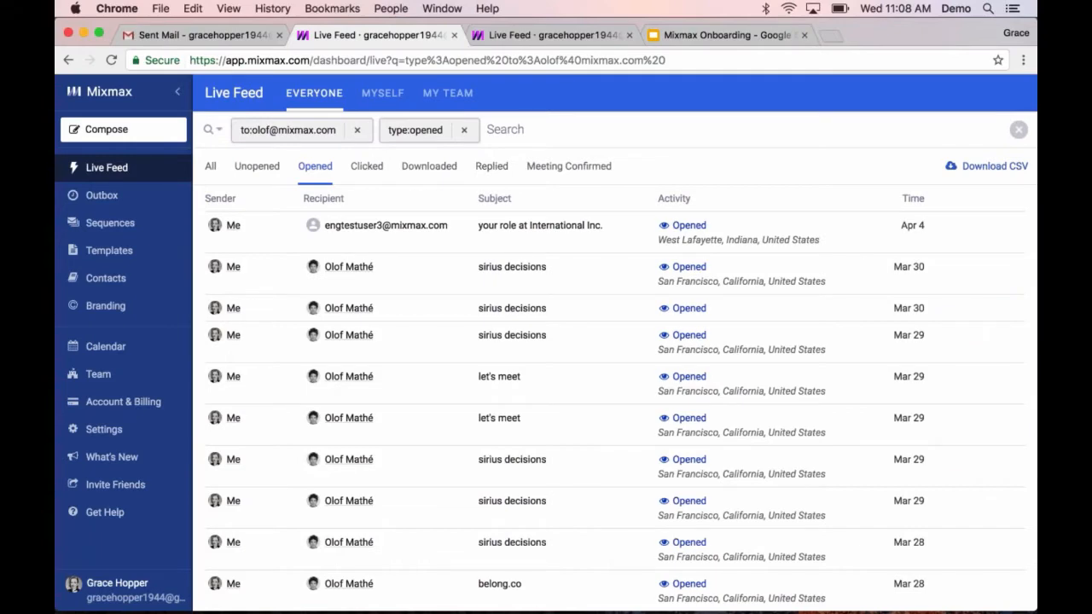
# Remove the recipient and activity filters from the Live Feed and browse all email activity
pyautogui.click(463, 129)
pyautogui.press('BackSpace')
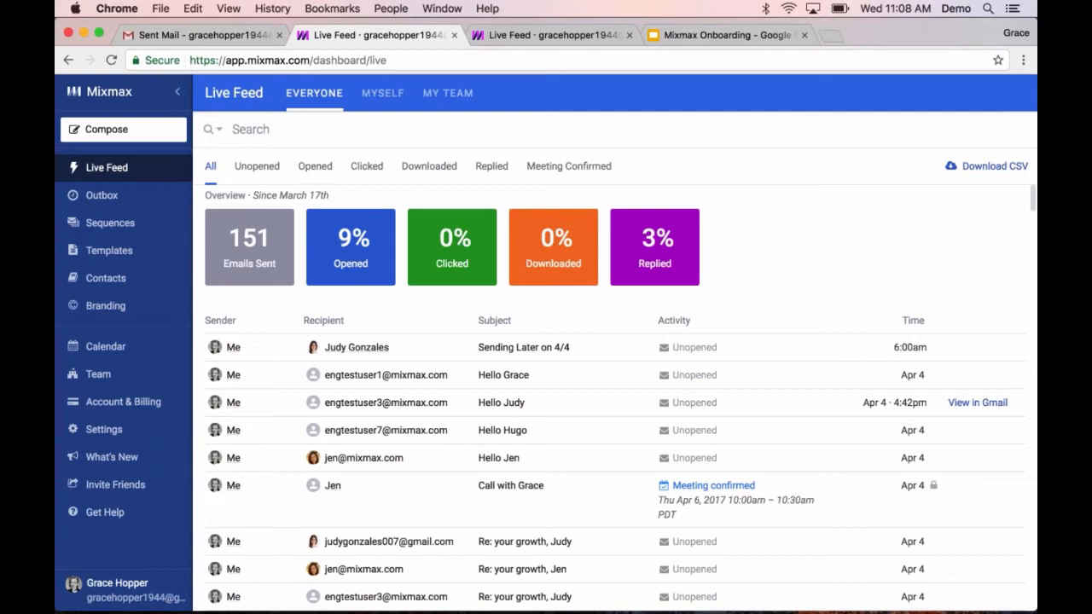
pyautogui.scroll(-2, 853, 426)
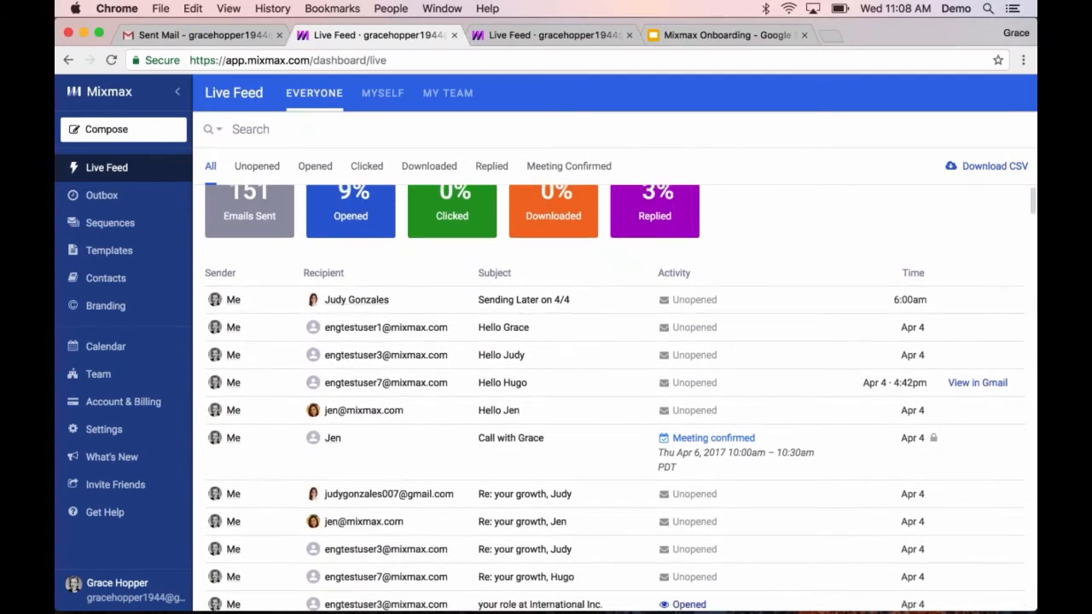
pyautogui.scroll(-1, 853, 427)
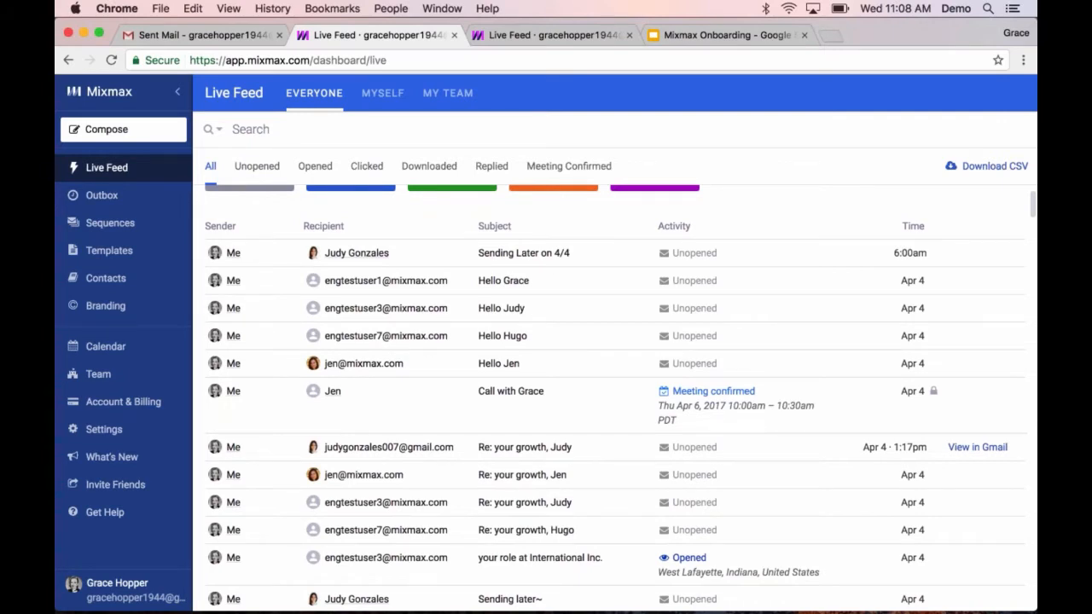
pyautogui.scroll(-4, 614, 444)
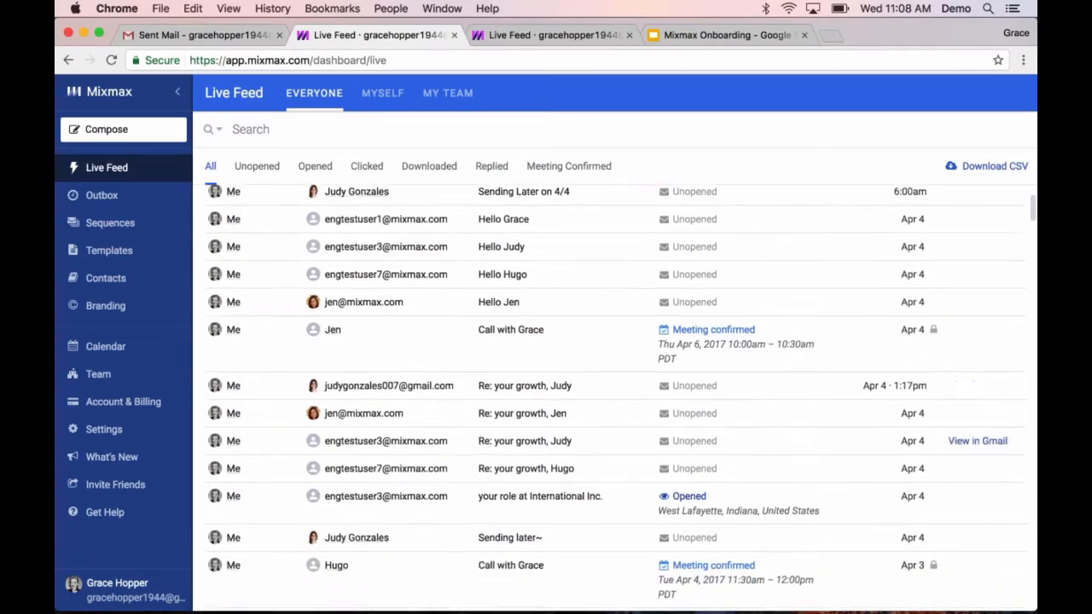
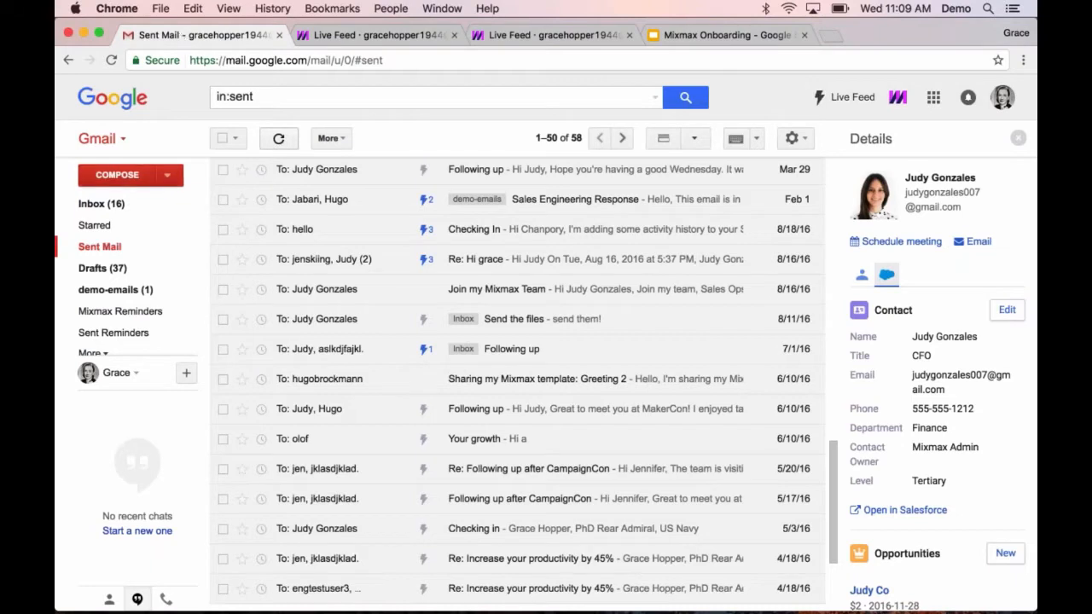
# Compose a new email in Gmail addressed to the contact whose details are shown beside the mailbox
pyautogui.click(114, 176)
pyautogui.write('judy')
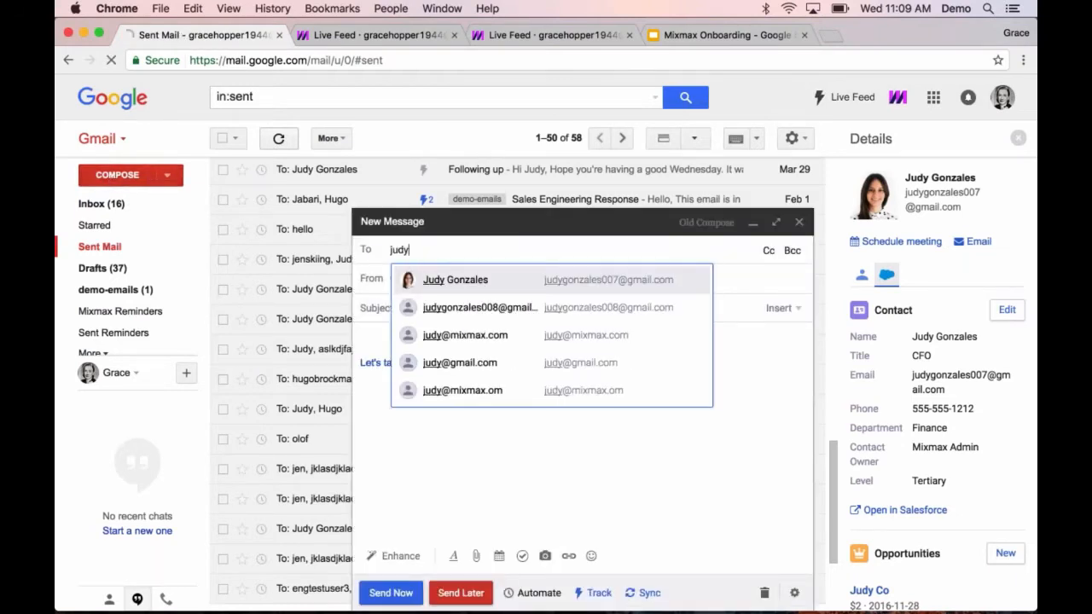
pyautogui.press('Return')
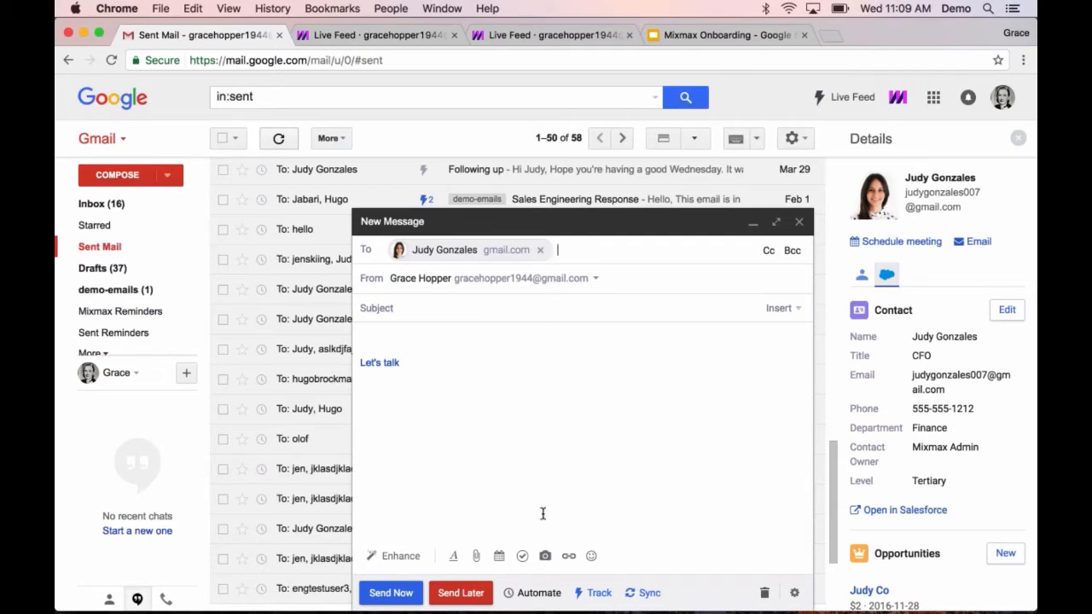
# Set a reminder on the new email with the note "Call her" for Friday 10am if no reply, and review its settings
pyautogui.click(521, 556)
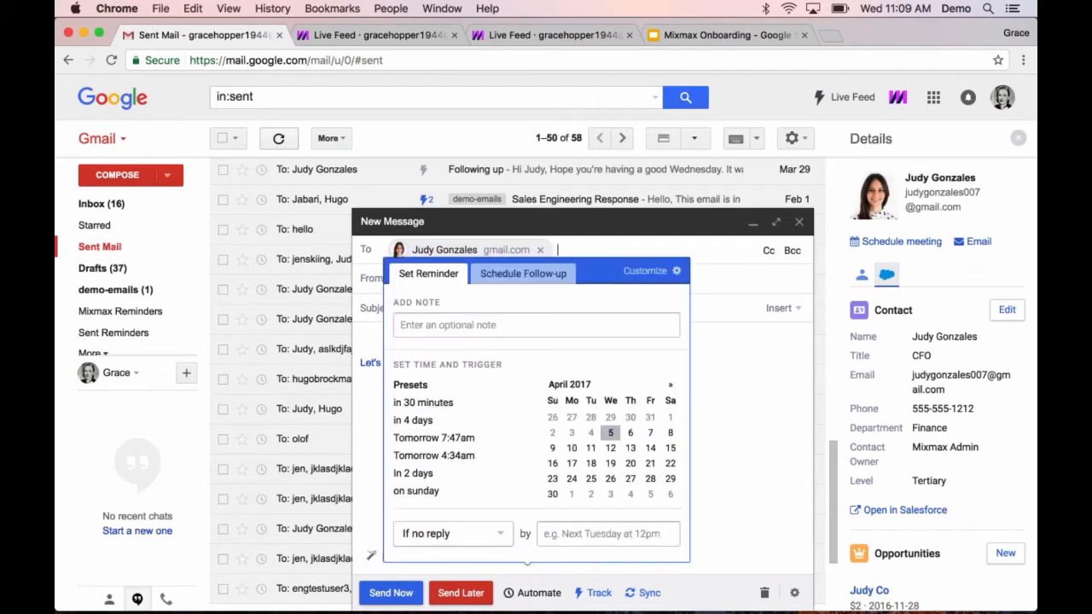
pyautogui.click(451, 324)
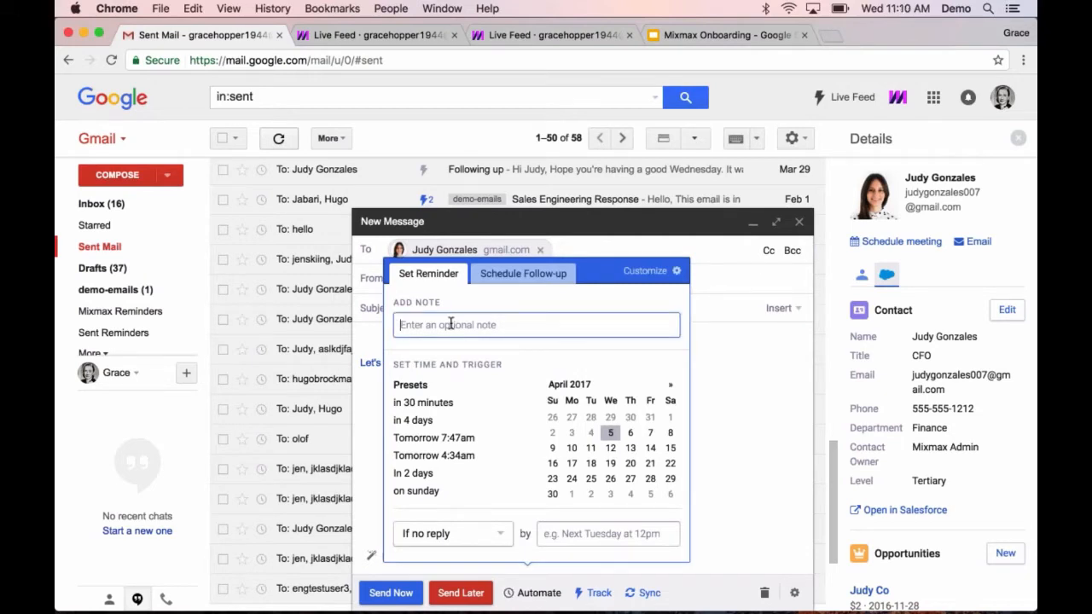
pyautogui.write('Call her')
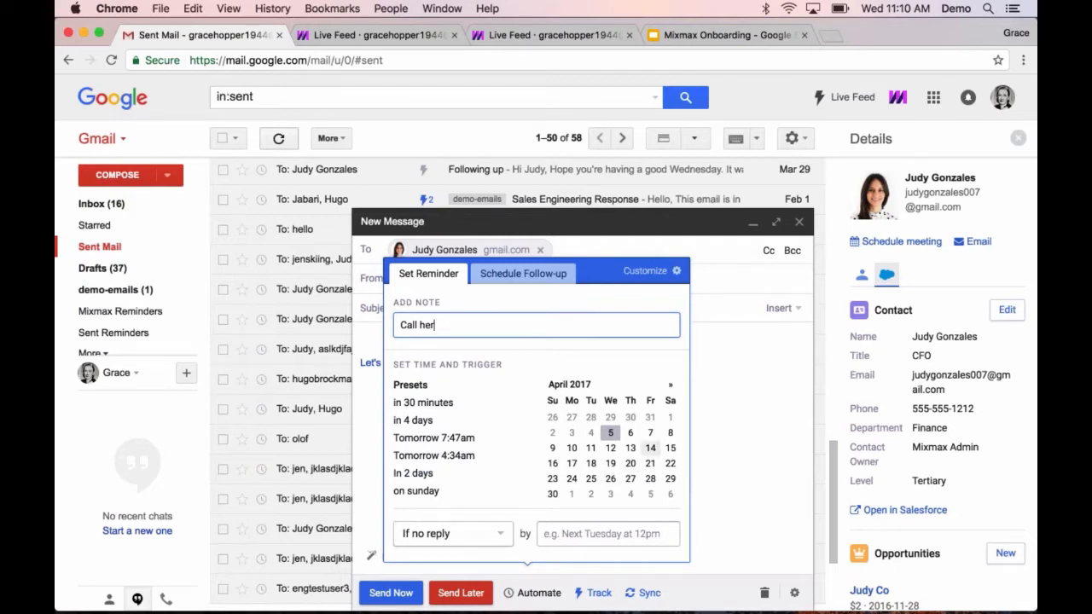
pyautogui.click(565, 533)
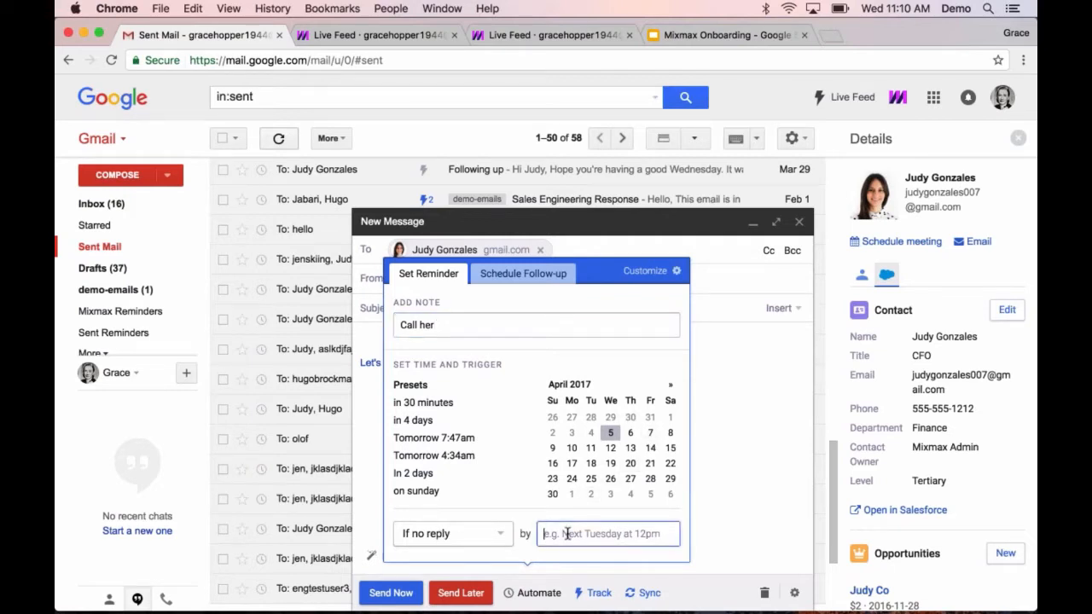
pyautogui.write('Friday')
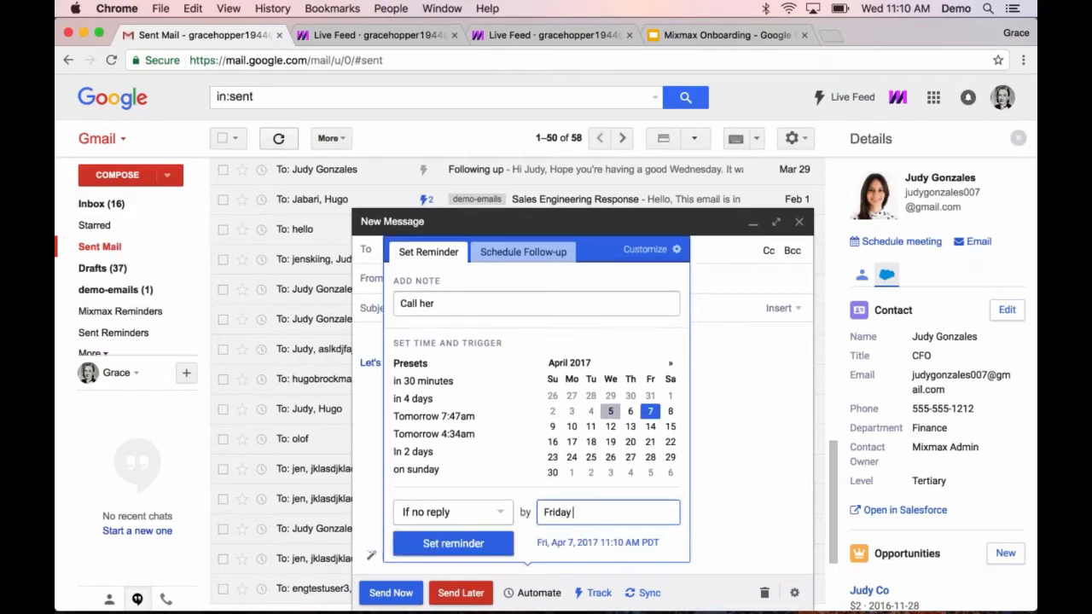
pyautogui.write(' 10am')
pyautogui.click(465, 550)
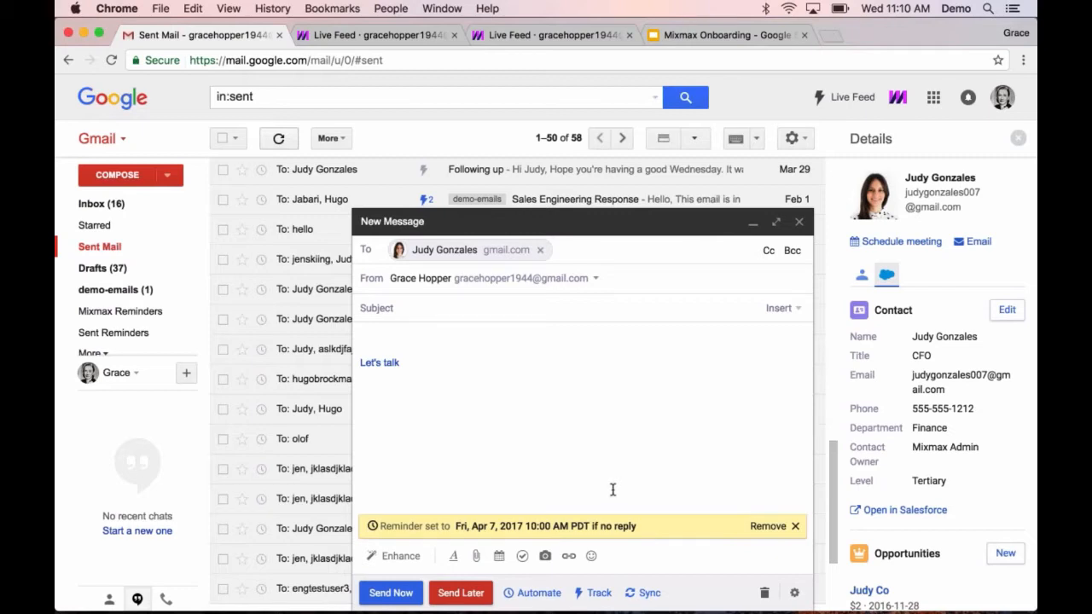
pyautogui.click(538, 595)
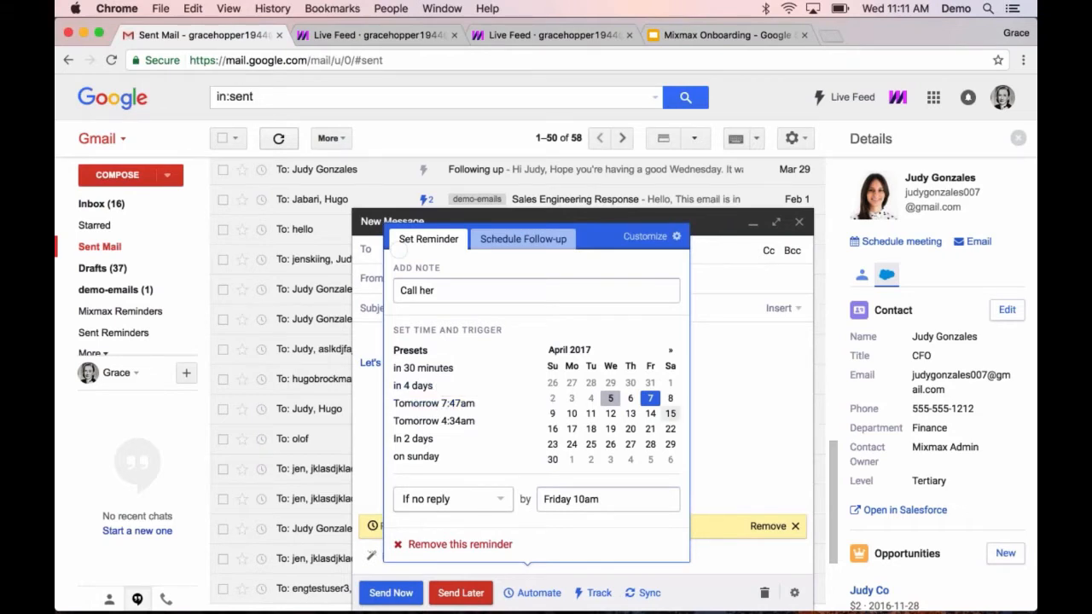
pyautogui.click(718, 399)
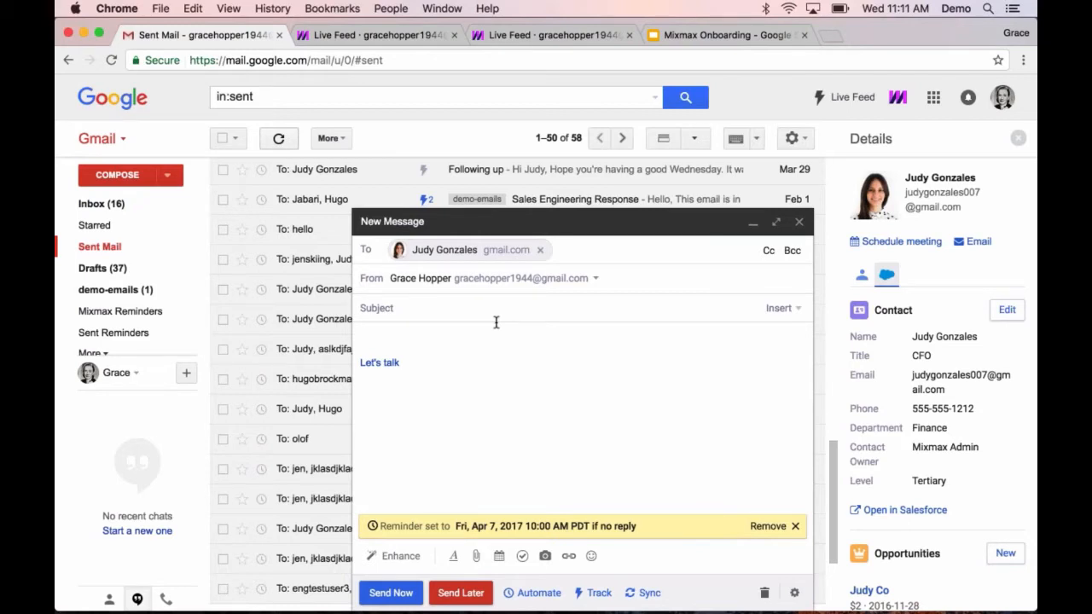
# Enter the subject "send the files", write a greeting to the recipient and "Send the files" in the body, and delete the "Let's talk" link
pyautogui.click(464, 312)
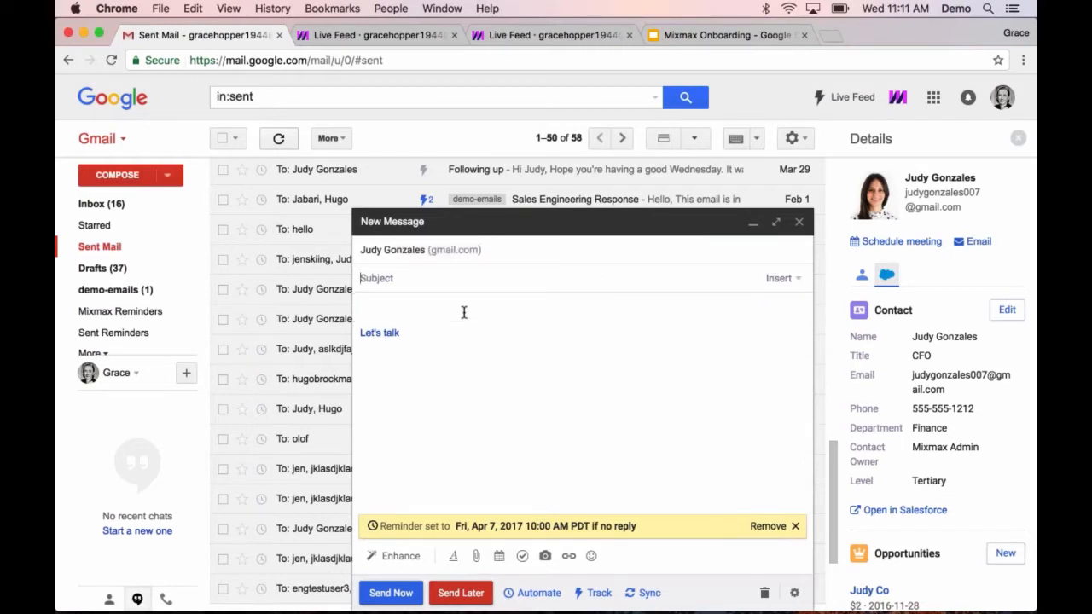
pyautogui.write('send the file')
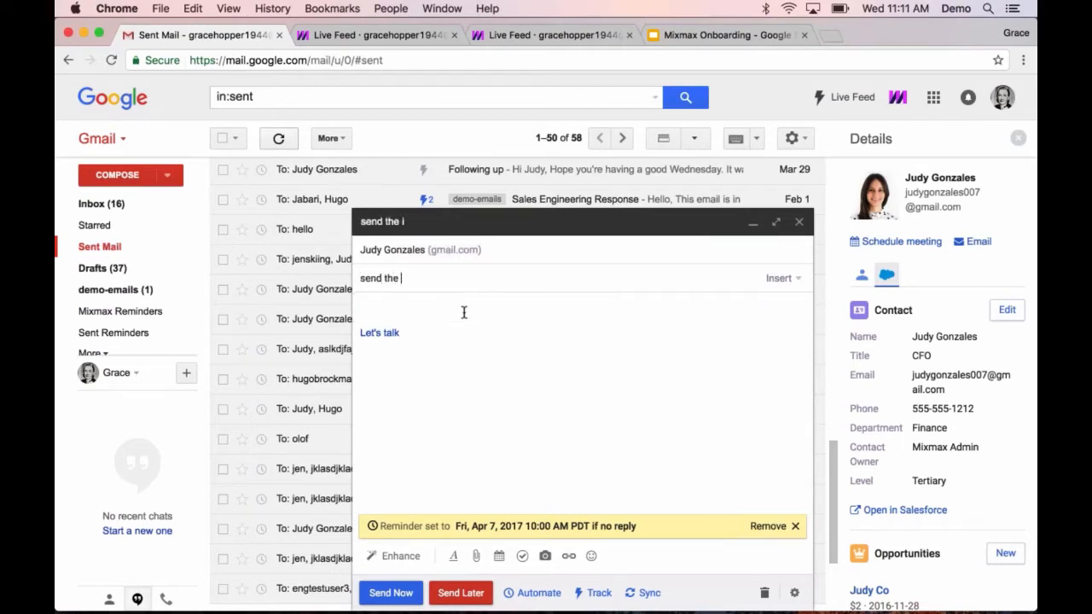
pyautogui.write('s')
pyautogui.click(446, 310)
pyautogui.write('Judy,')
pyautogui.press('Return')
pyautogui.write('Send the files')
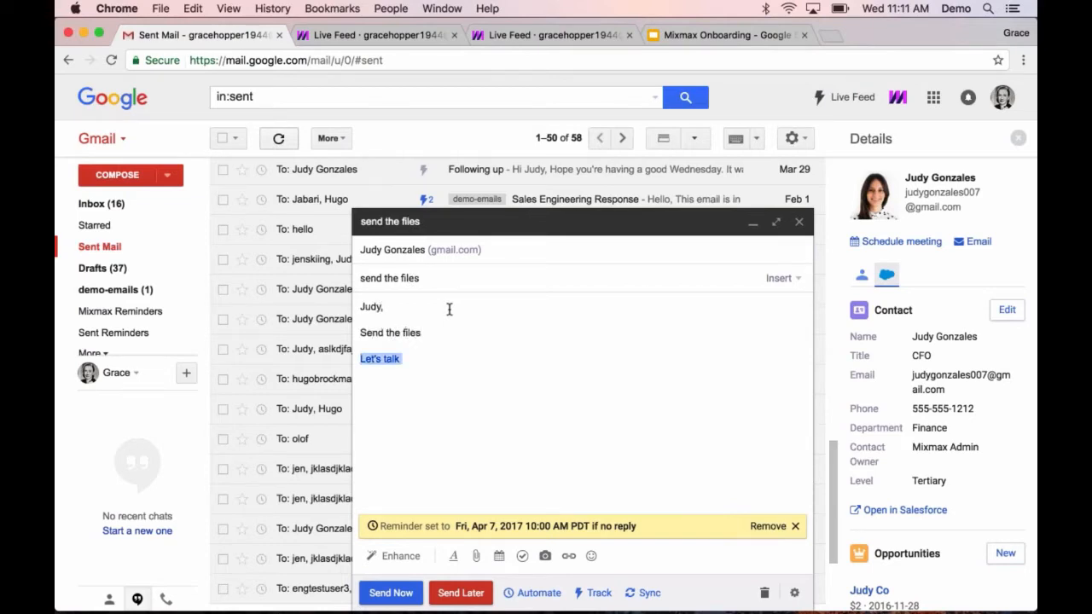
pyautogui.press('BackSpace')
# Replace the email's reminder with the "Follow-Up Version 1" follow-up sequence, scheduled for Friday 10am if no reply
pyautogui.click(794, 527)
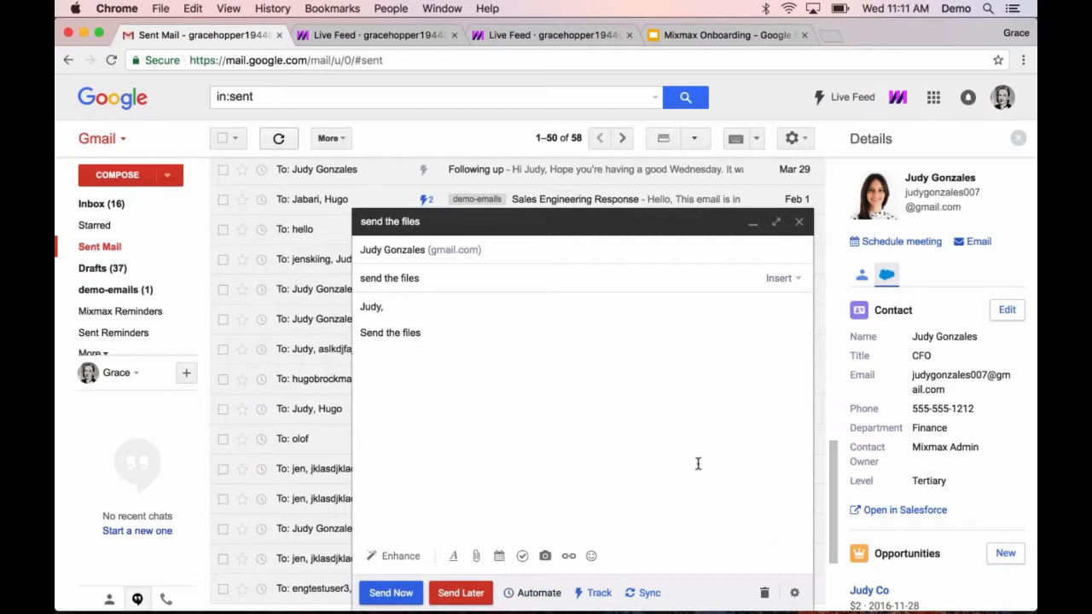
pyautogui.click(521, 594)
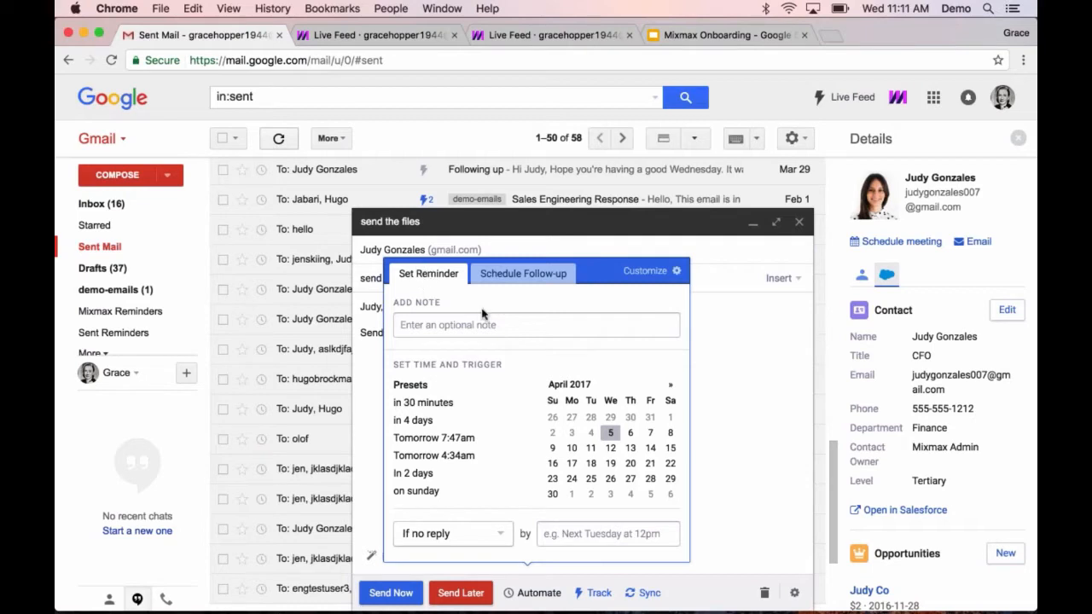
pyautogui.click(508, 275)
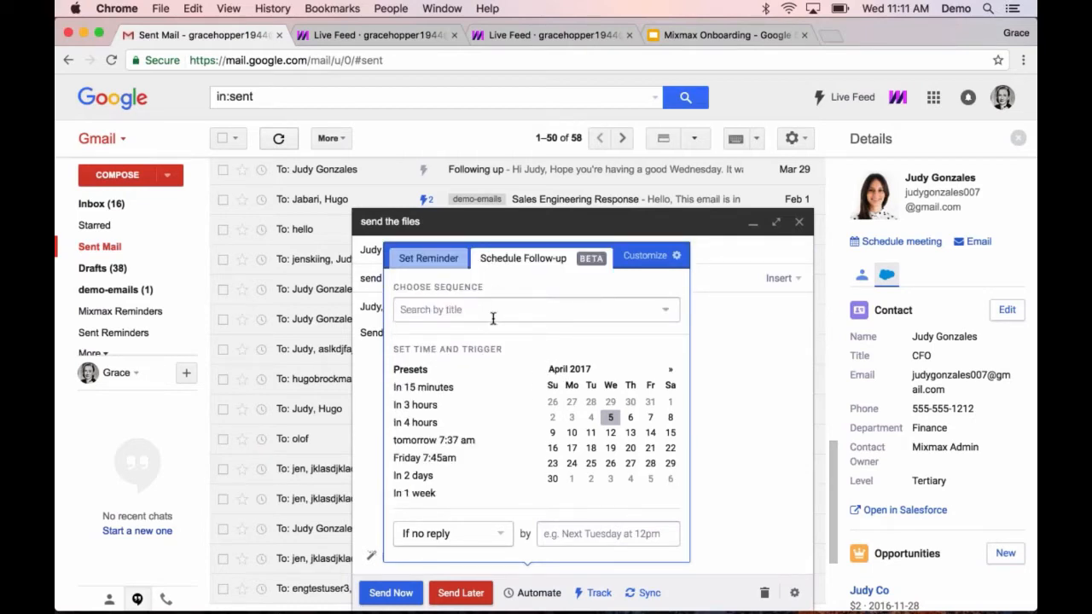
pyautogui.click(663, 311)
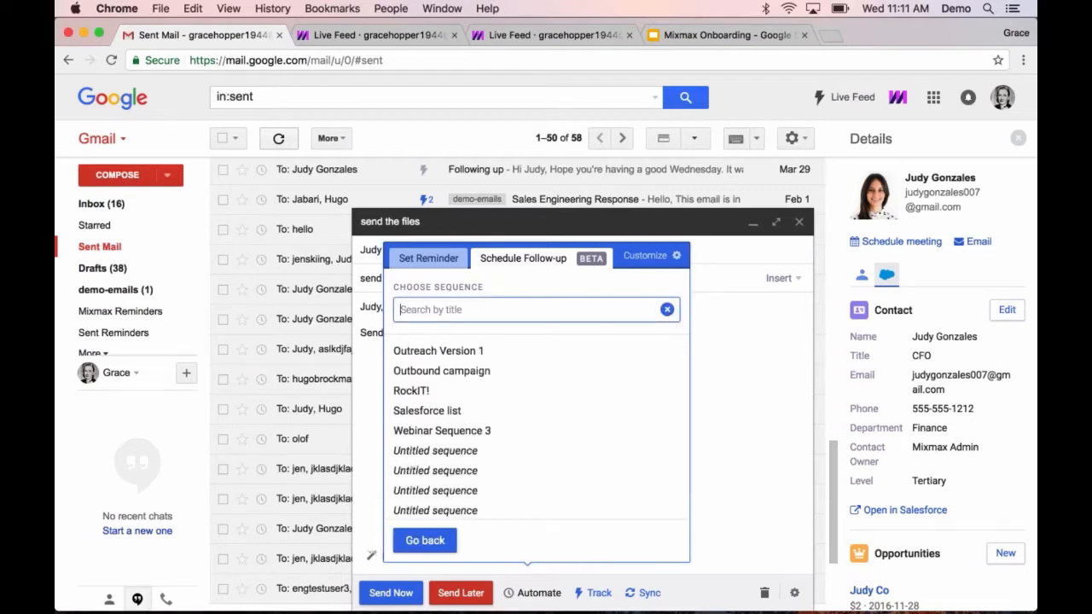
pyautogui.scroll(-2, 597, 414)
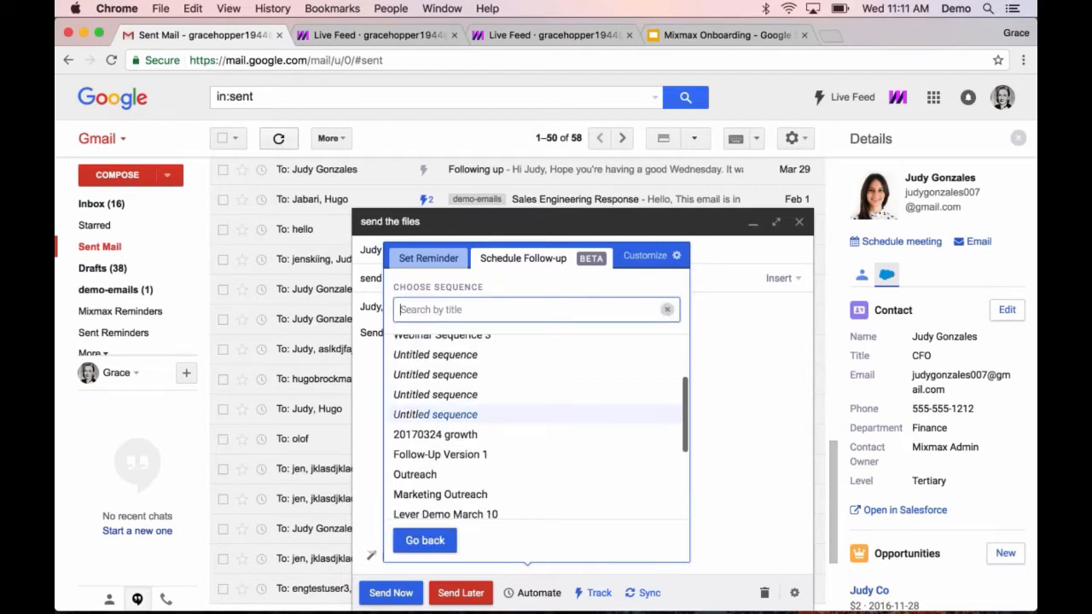
pyautogui.click(510, 463)
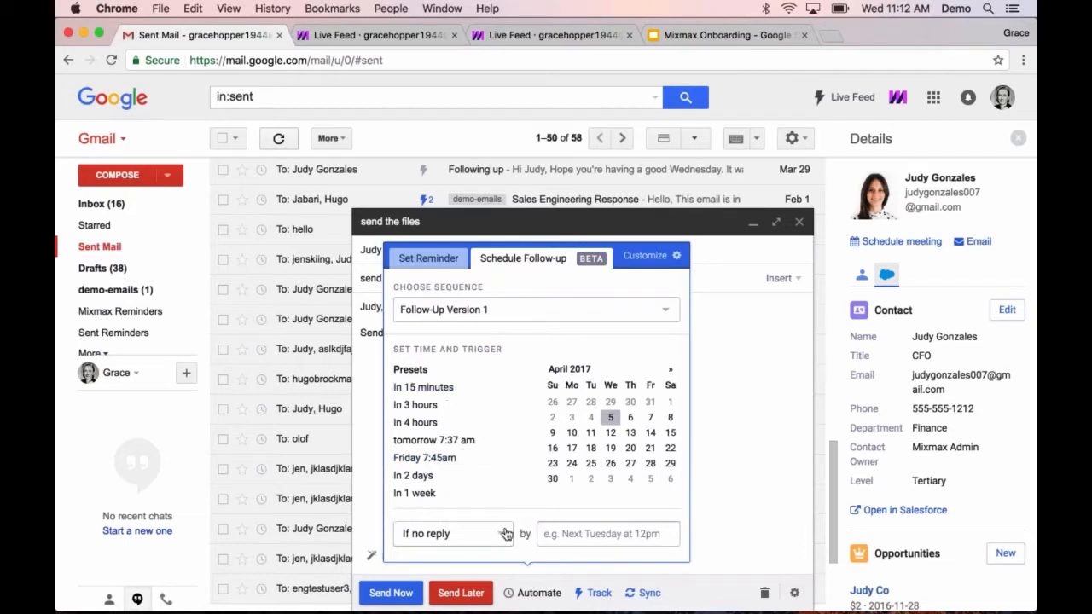
pyautogui.click(570, 532)
pyautogui.write('Fr')
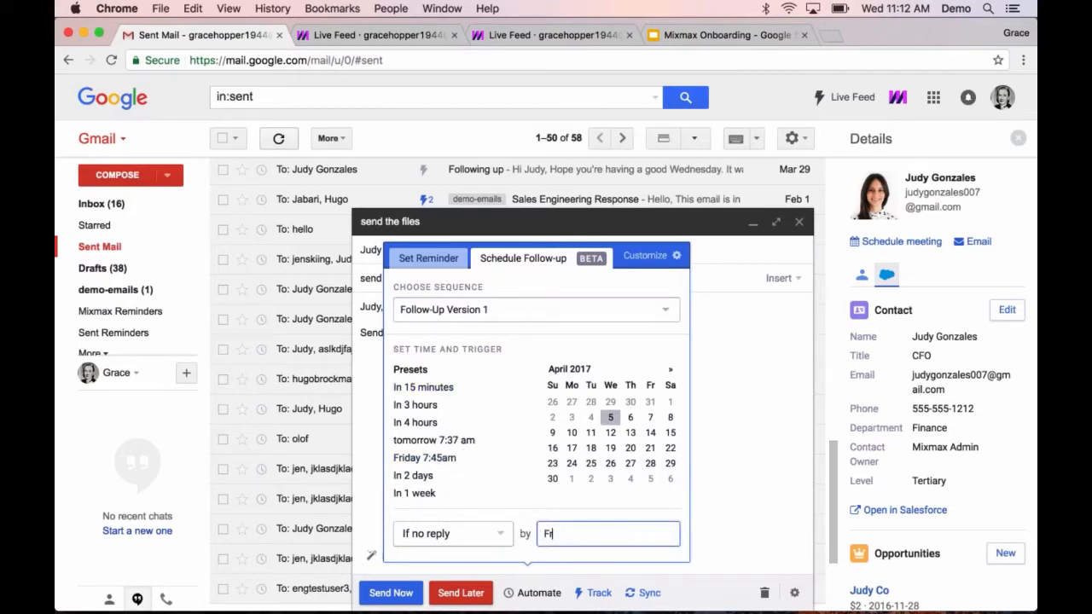
pyautogui.write('iday 10')
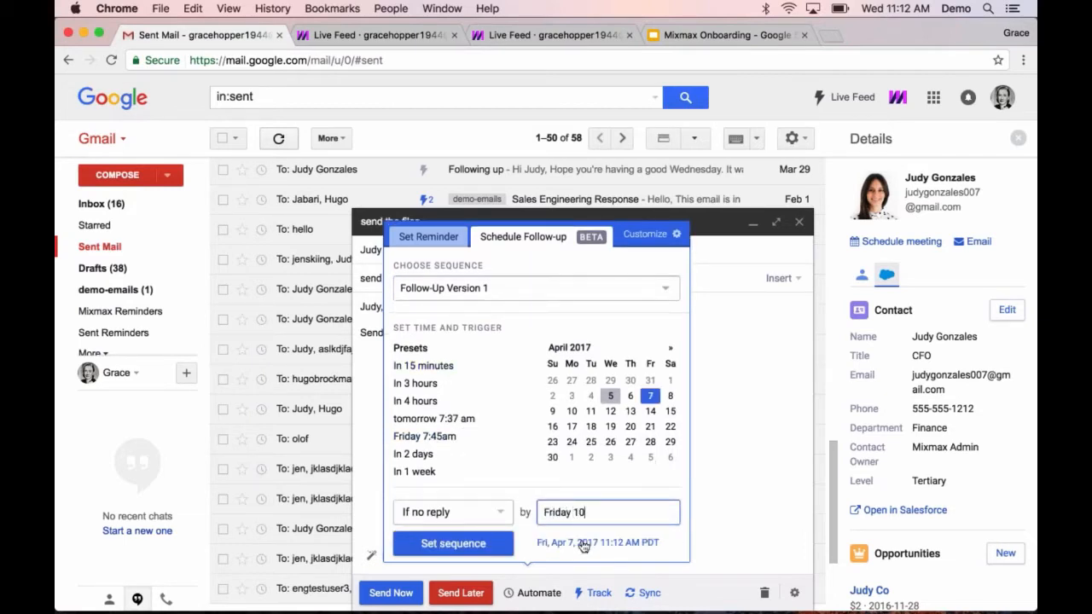
pyautogui.write('am')
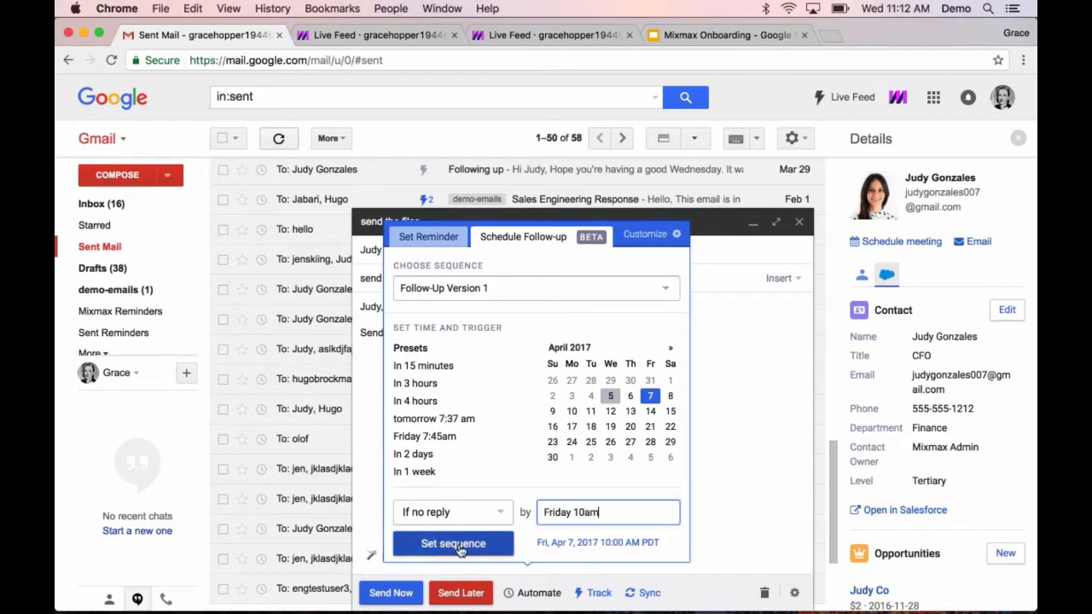
pyautogui.click(458, 546)
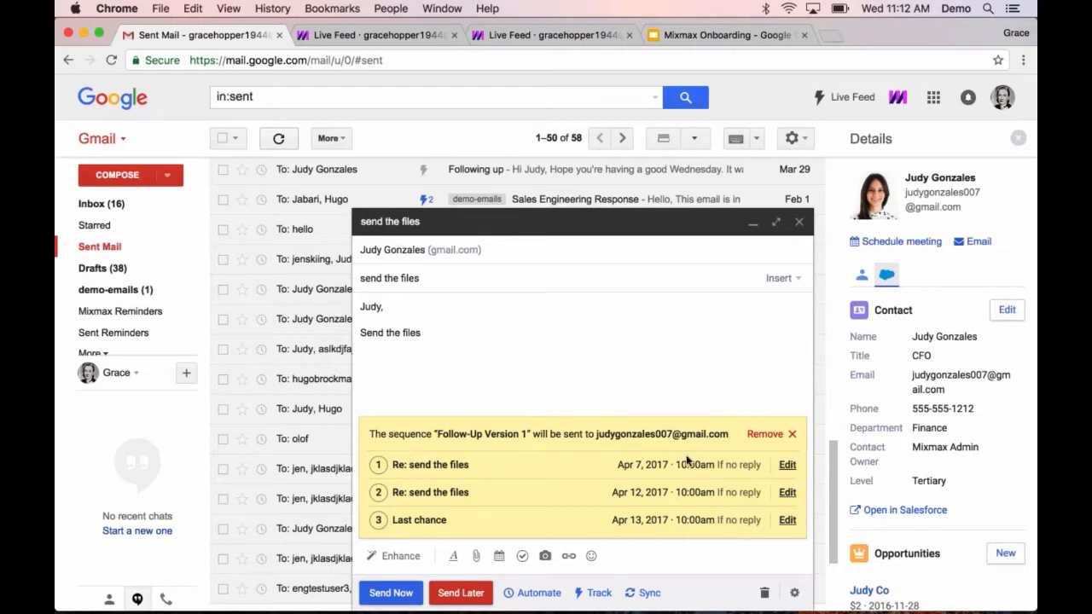
# Look through the follow-up sequence's stages and try to personalize the Stage 3 message with the recipient's first name and "I mean it!"
pyautogui.click(785, 464)
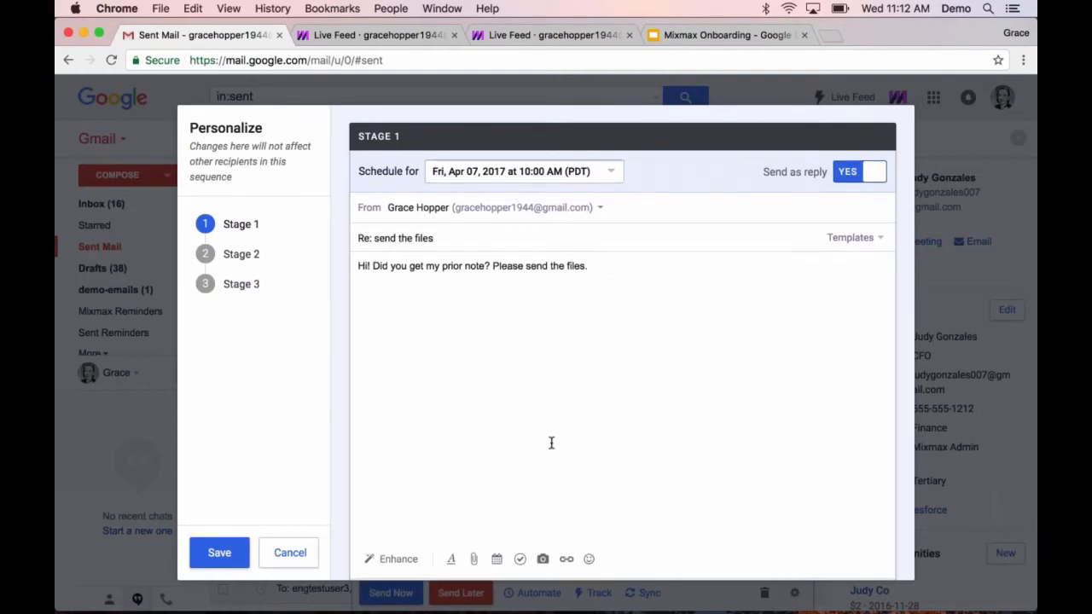
pyautogui.scroll(-5, 551, 443)
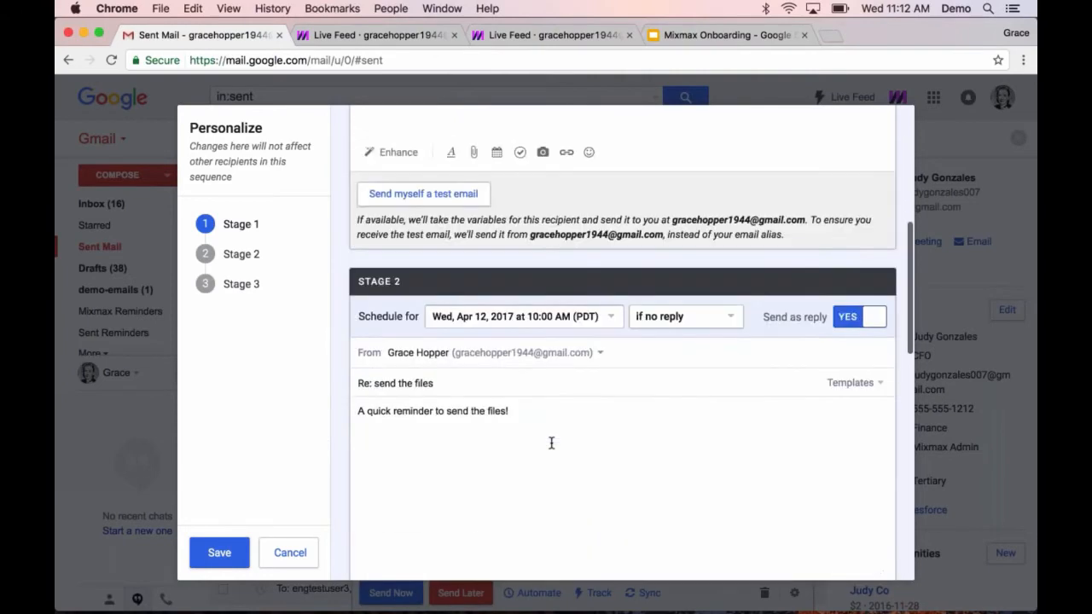
pyautogui.scroll(-8, 556, 449)
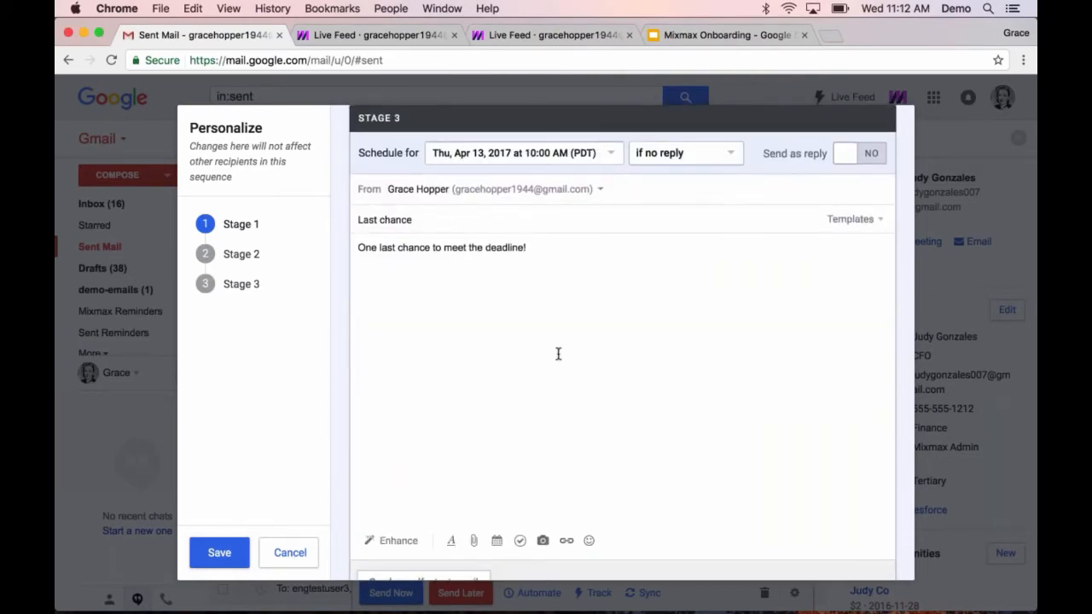
pyautogui.click(545, 241)
pyautogui.click(544, 248)
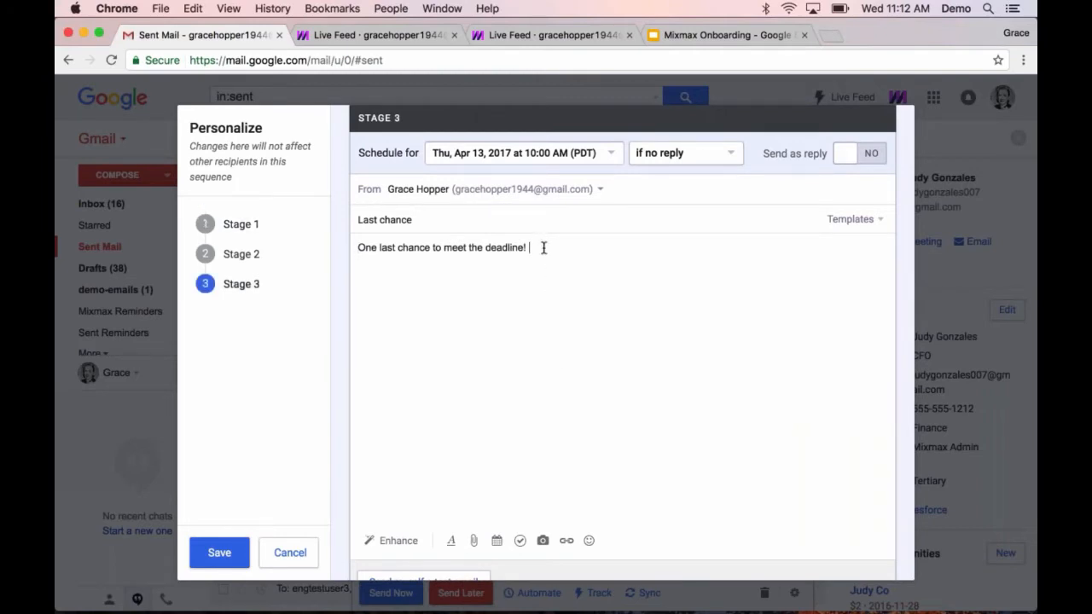
pyautogui.write('Judy, I mean it!')
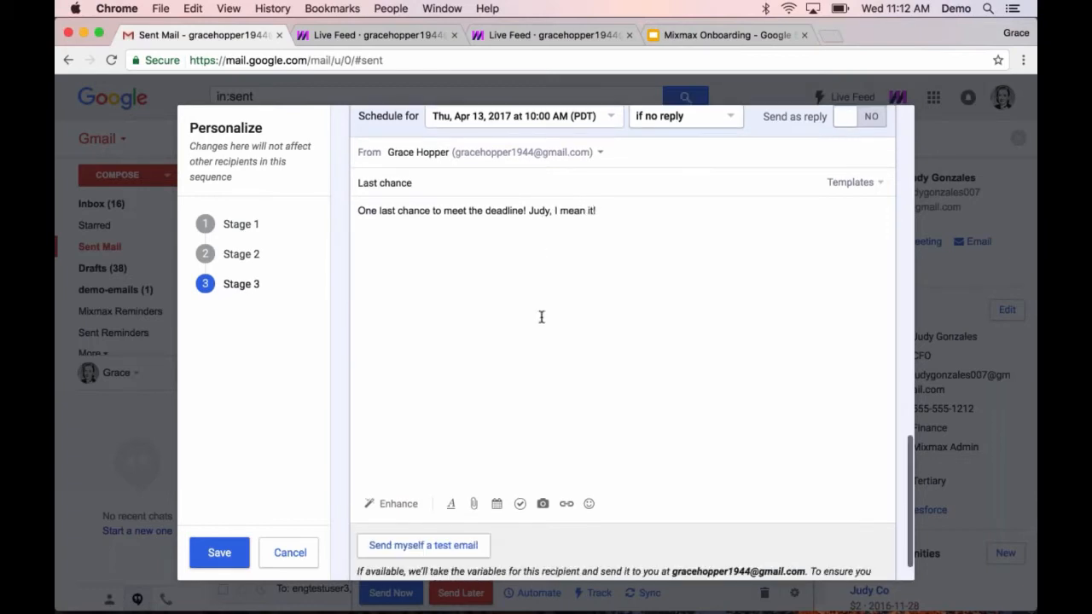
pyautogui.scroll(-2, 541, 316)
pyautogui.scroll(-2, 541, 317)
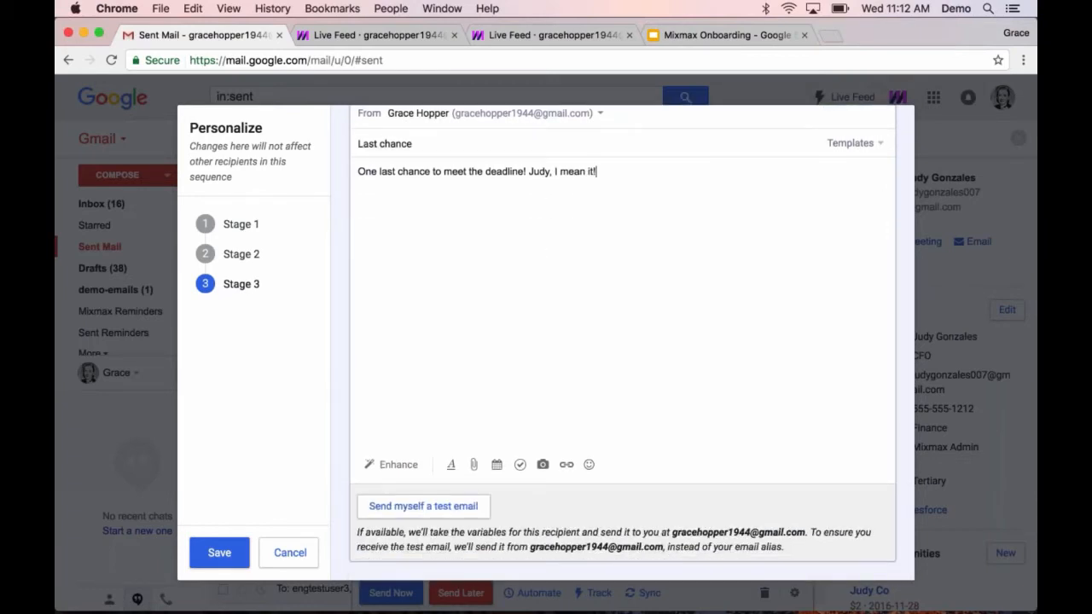
pyautogui.click(290, 553)
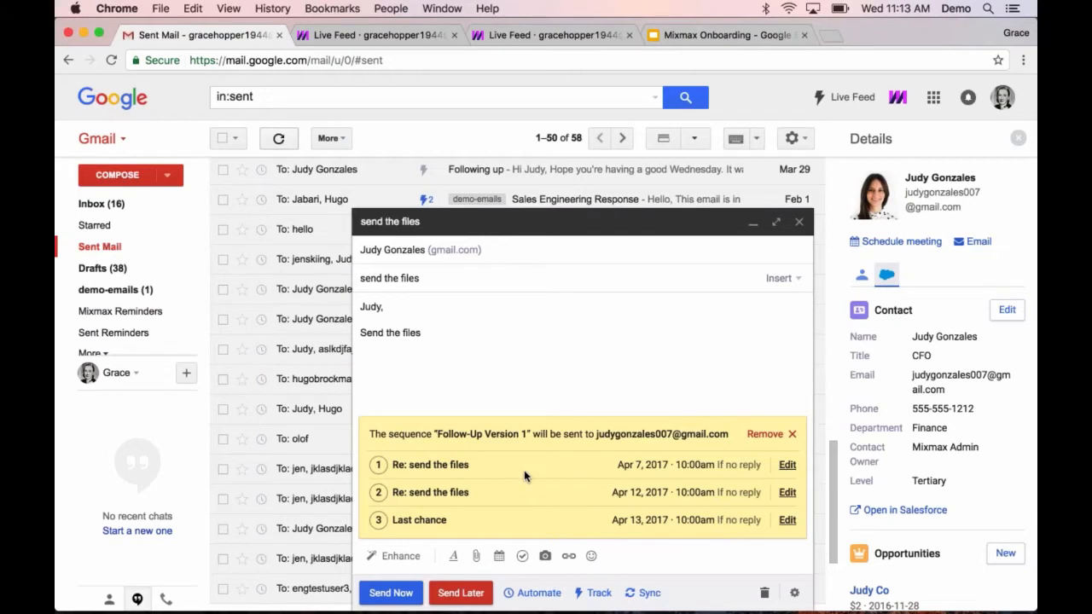
# Check the follow-up sequence's schedule settings and remove the sequence from the email
pyautogui.click(538, 595)
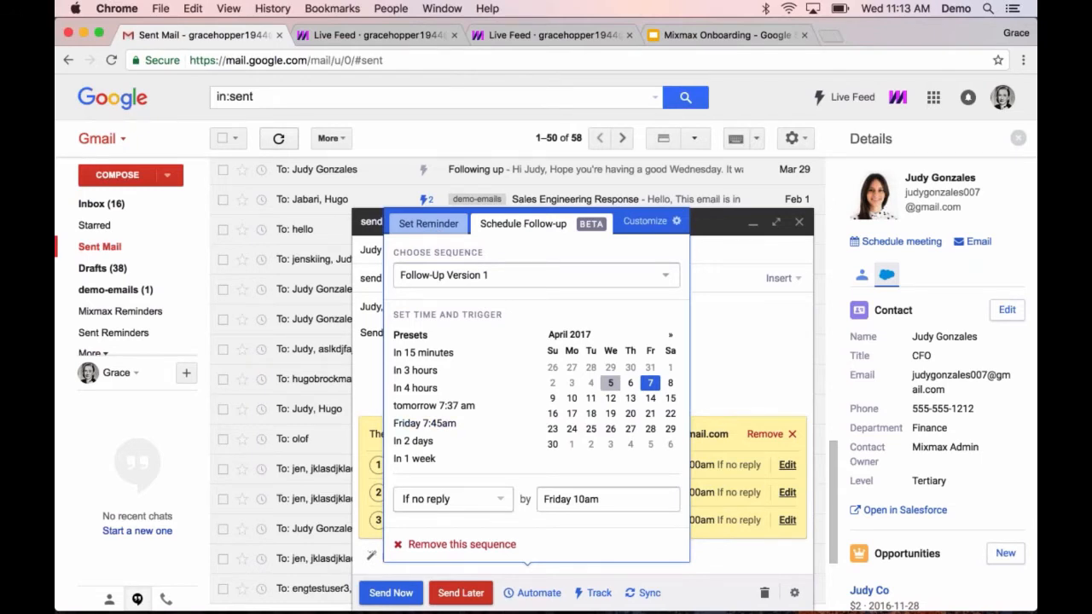
pyautogui.click(515, 591)
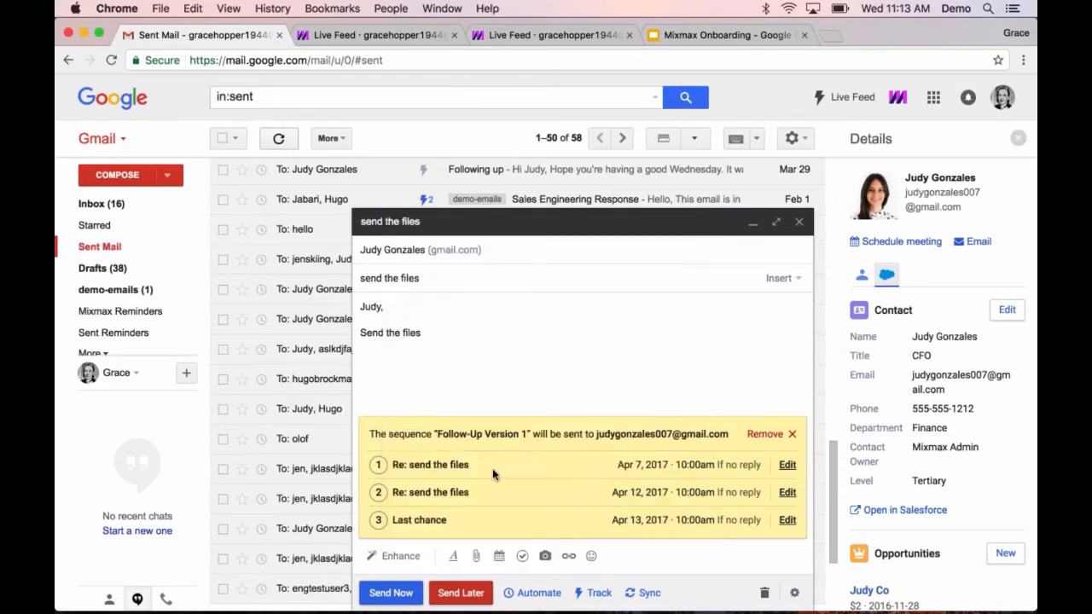
pyautogui.click(792, 433)
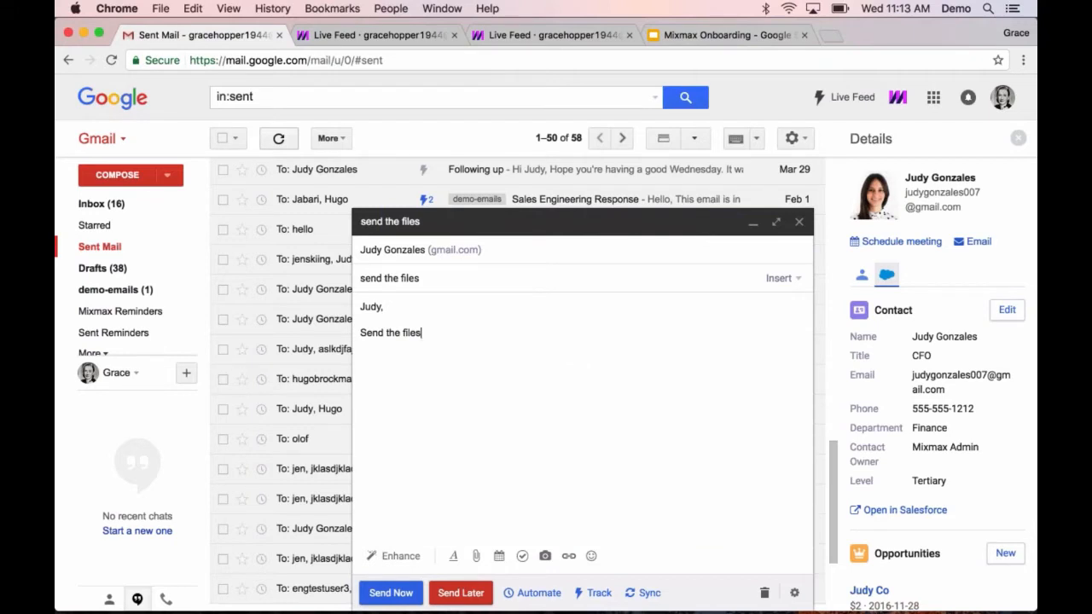
# Set a reminder without a note on the email for Friday 10am if no reply
pyautogui.click(522, 593)
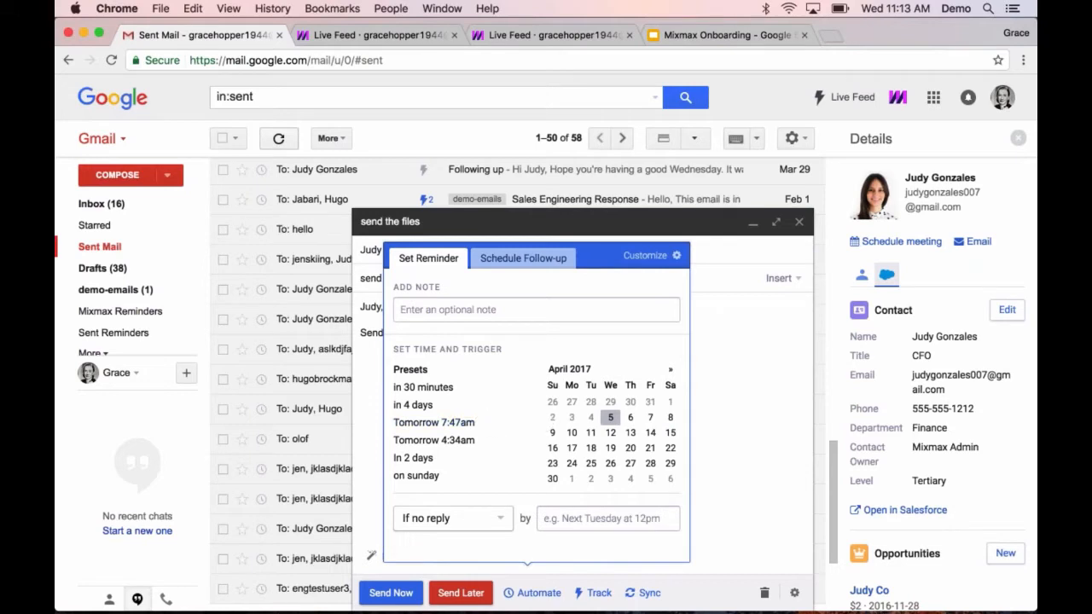
pyautogui.click(619, 518)
pyautogui.write('Fr')
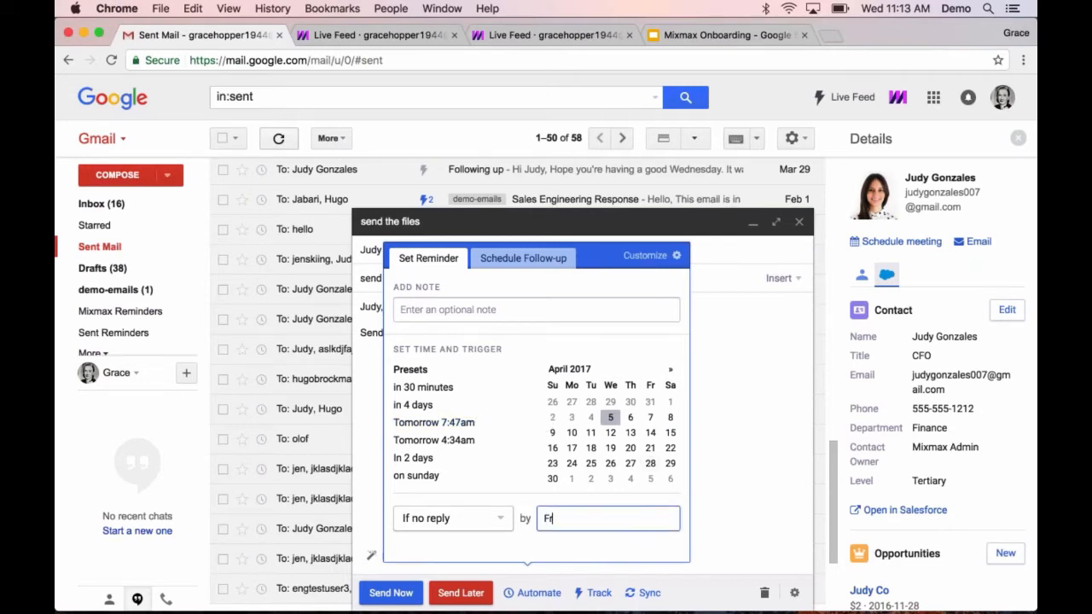
pyautogui.write('iday 10am')
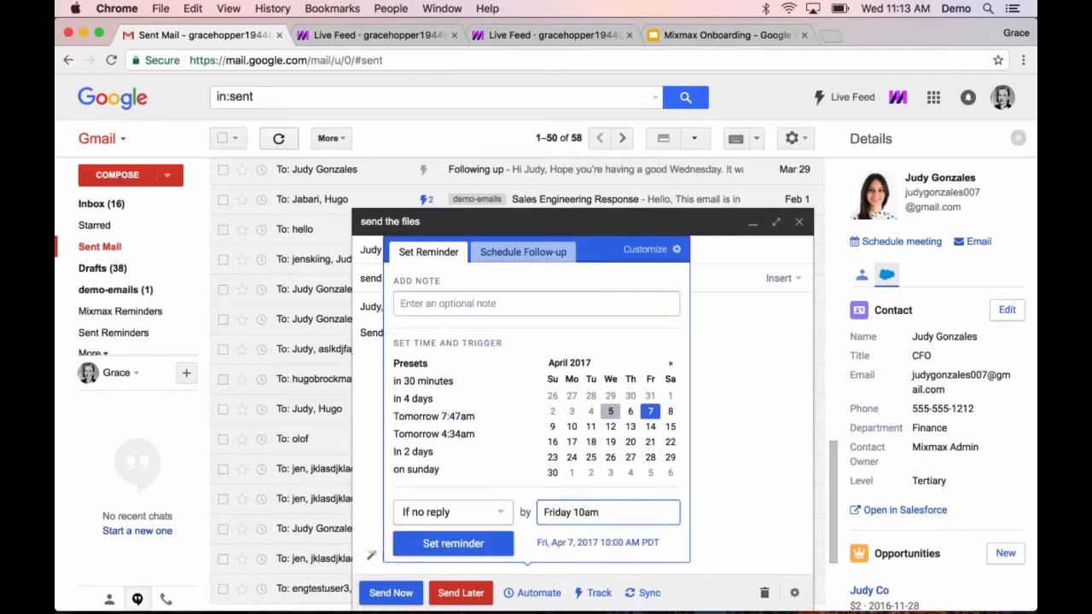
pyautogui.press('Return')
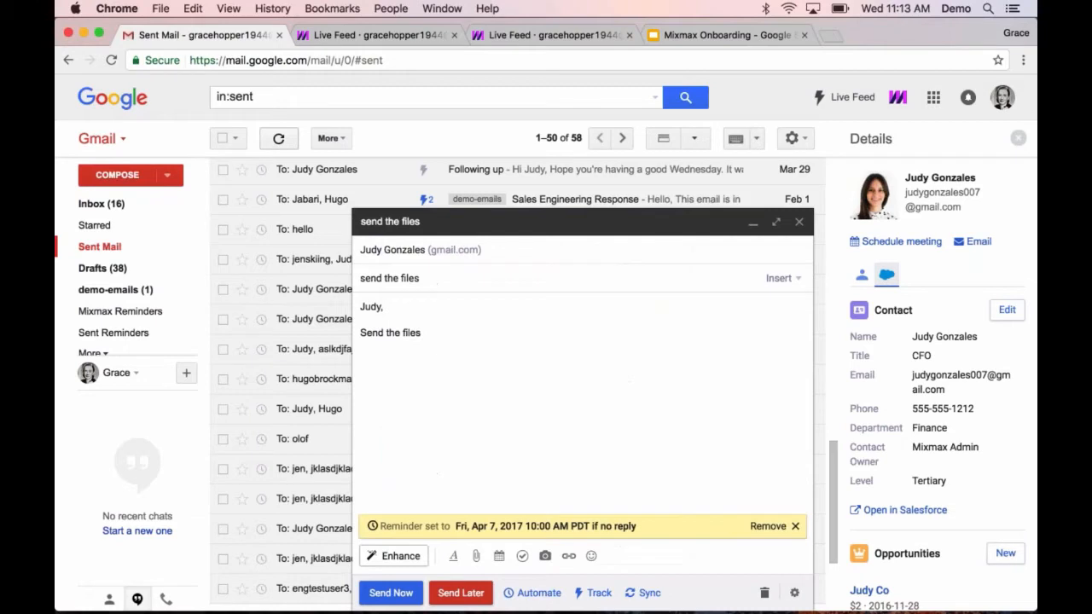
# Send the email with its reminder immediately and open the Outbox in the Mixmax dashboard
pyautogui.click(388, 595)
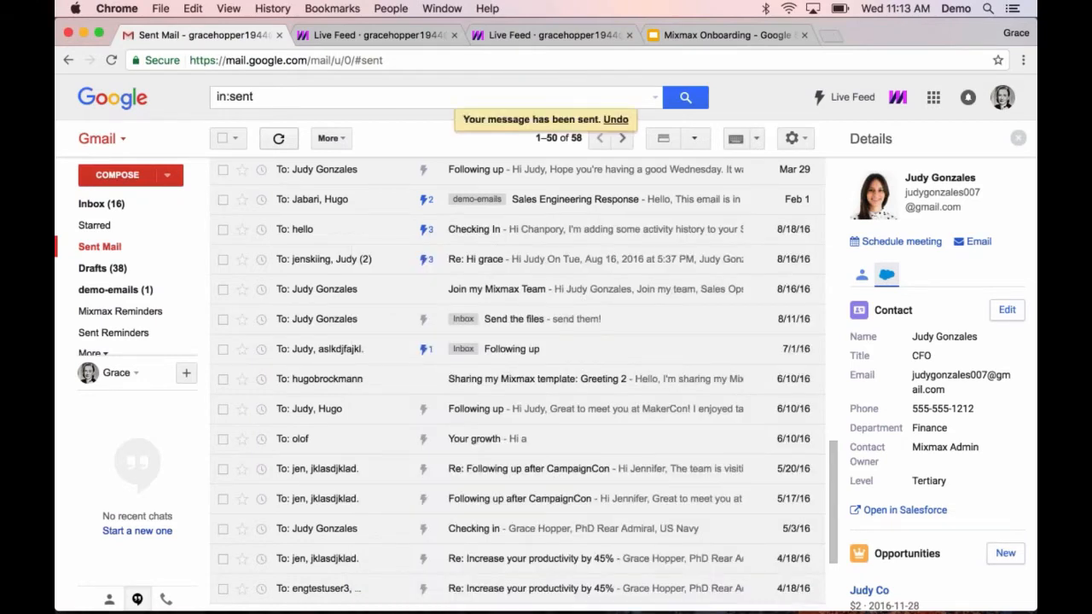
pyautogui.click(345, 36)
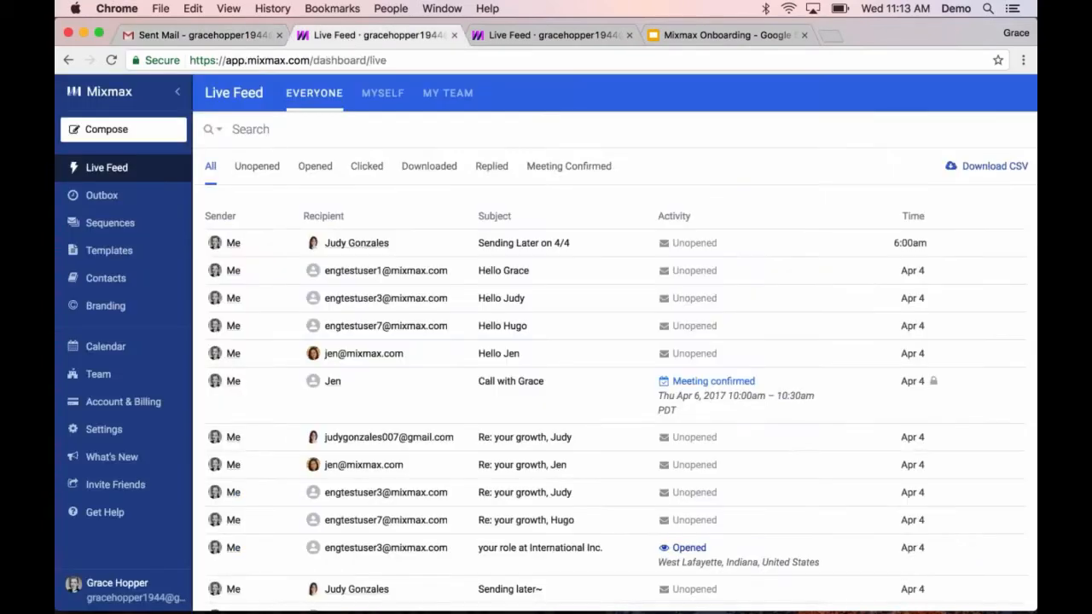
pyautogui.click(100, 197)
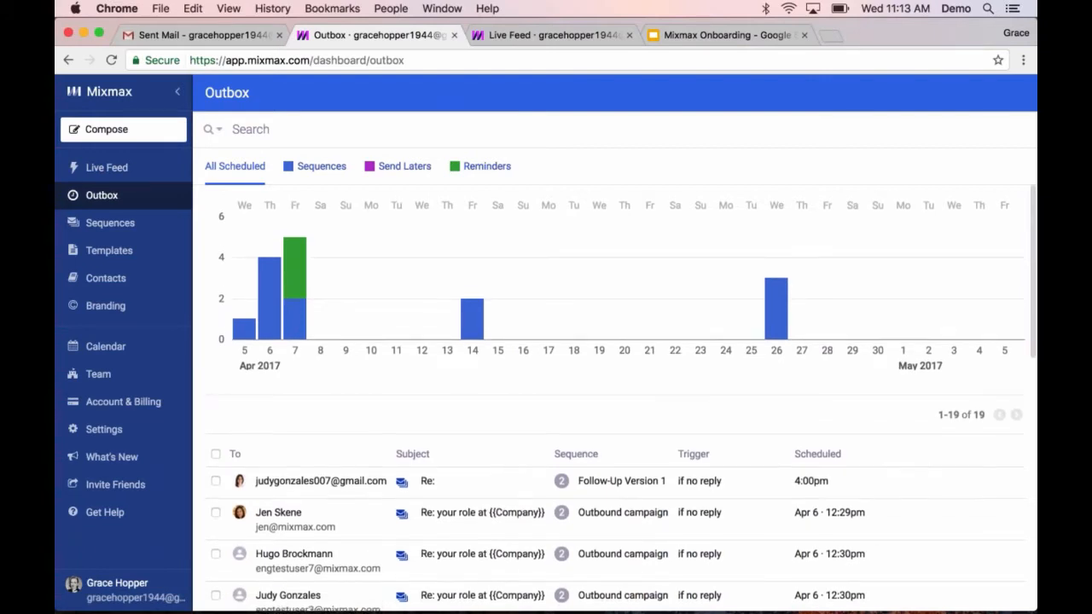
# Look through the Outbox's chart and list of scheduled sequences, send-later emails and reminders
pyautogui.scroll(-1, 405, 502)
pyautogui.scroll(-3, 404, 502)
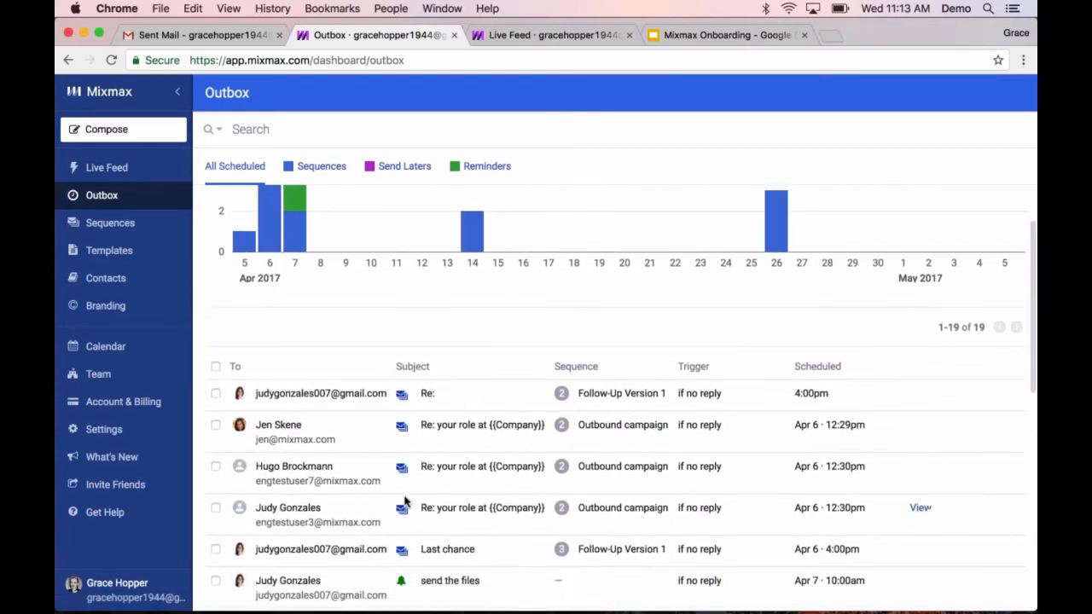
pyautogui.scroll(3, 270, 290)
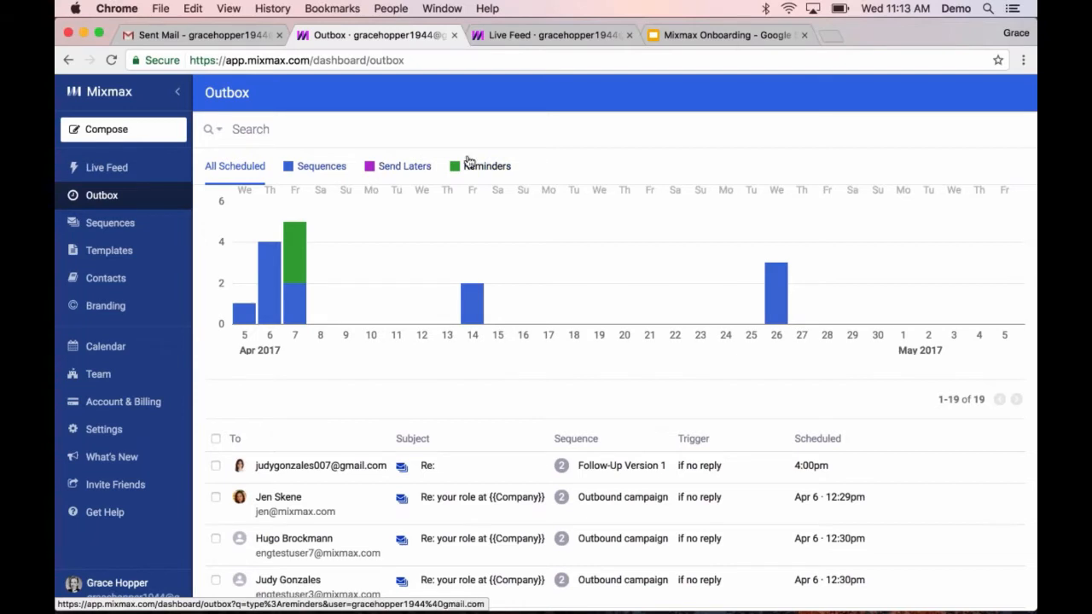
pyautogui.scroll(-4, 449, 460)
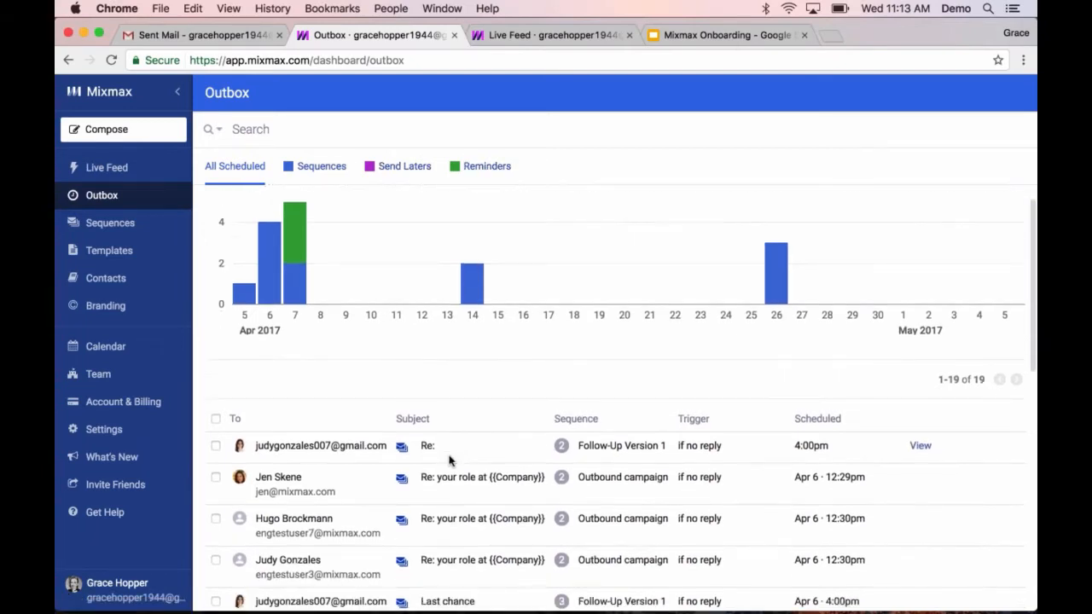
pyautogui.scroll(-1, 620, 398)
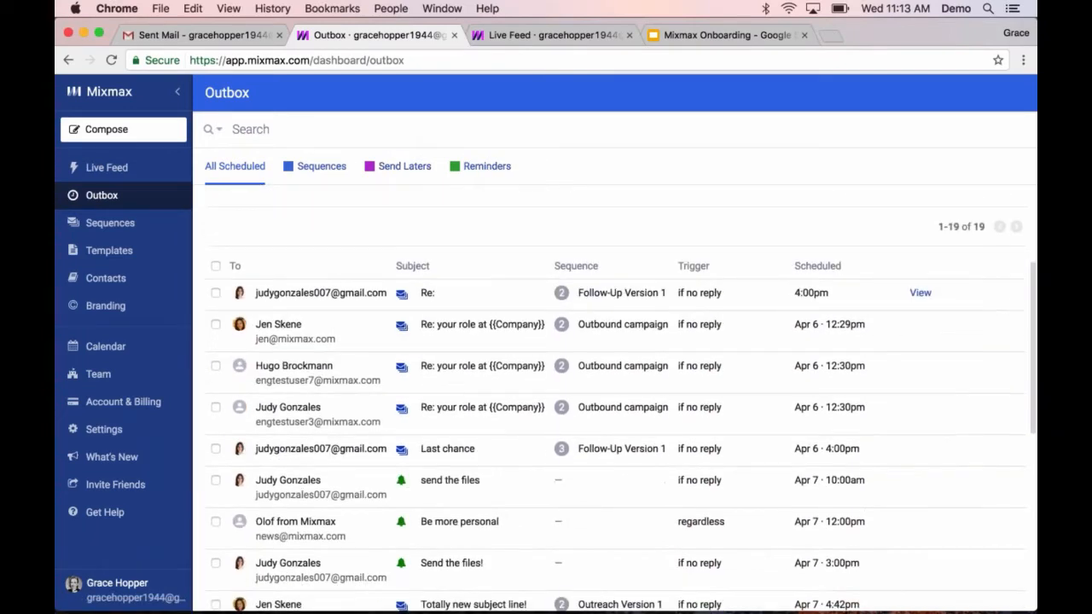
pyautogui.scroll(-3, 620, 398)
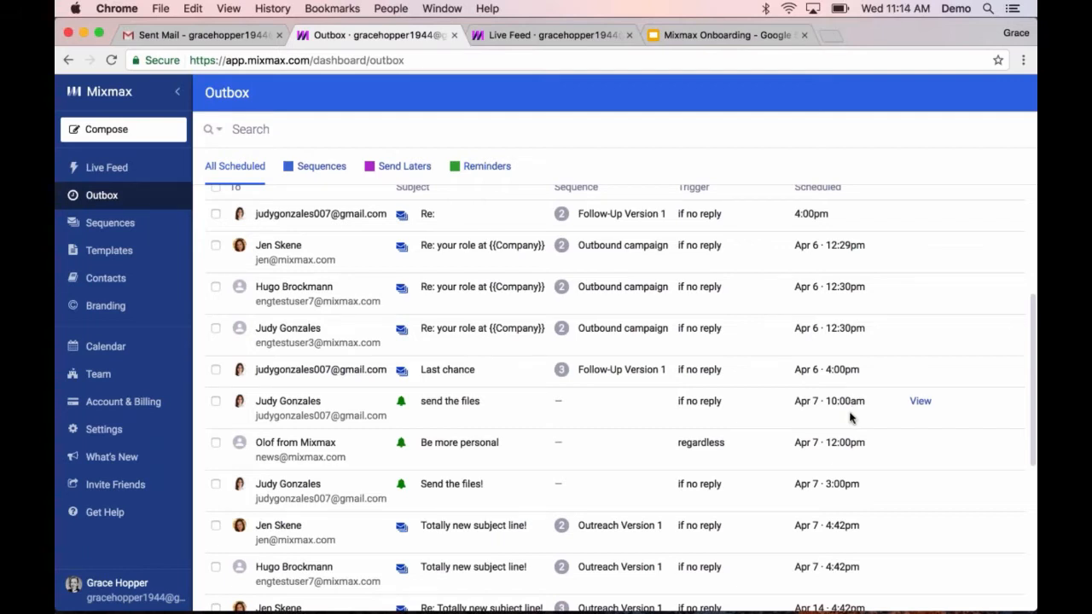
pyautogui.scroll(1, 845, 426)
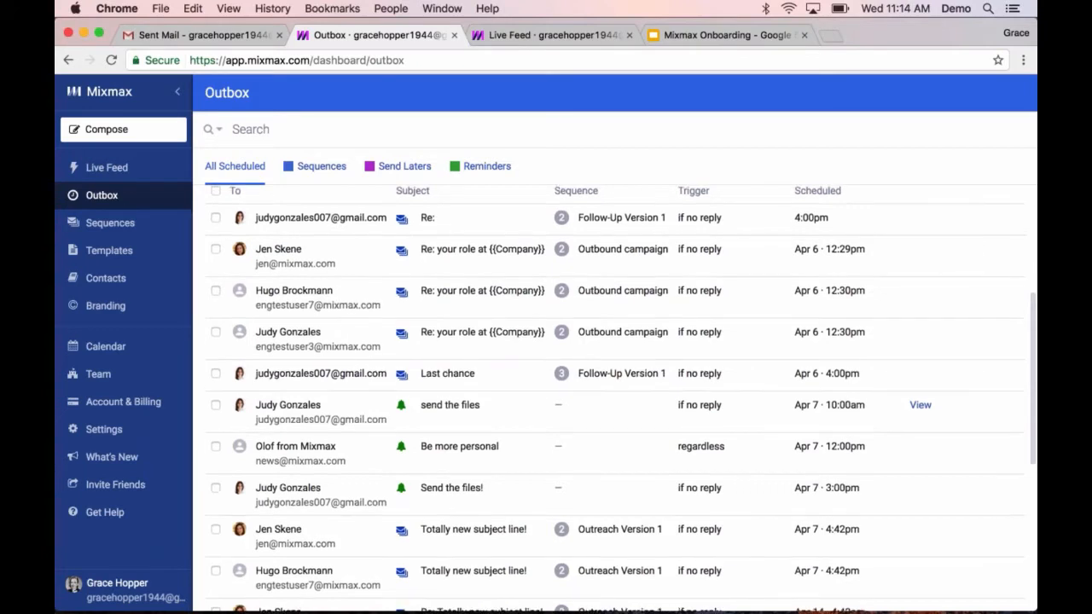
pyautogui.scroll(3, 843, 425)
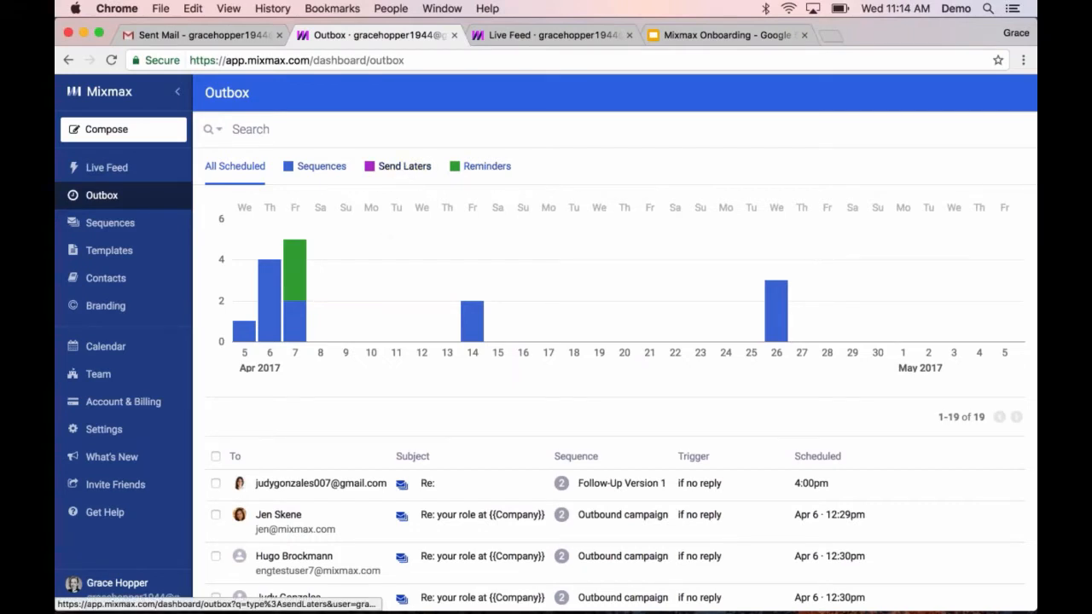
# Compose a new message from the dashboard, add the contact as recipient and set the subject to "Conference planning"
pyautogui.click(99, 131)
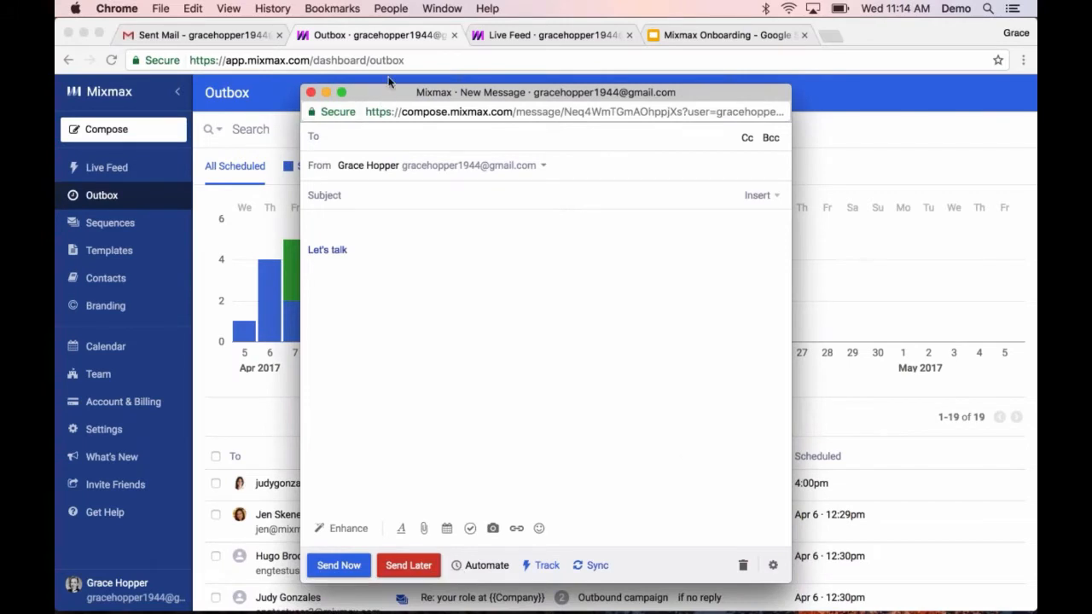
pyautogui.moveTo(389, 79); pyautogui.dragTo(389, 27)
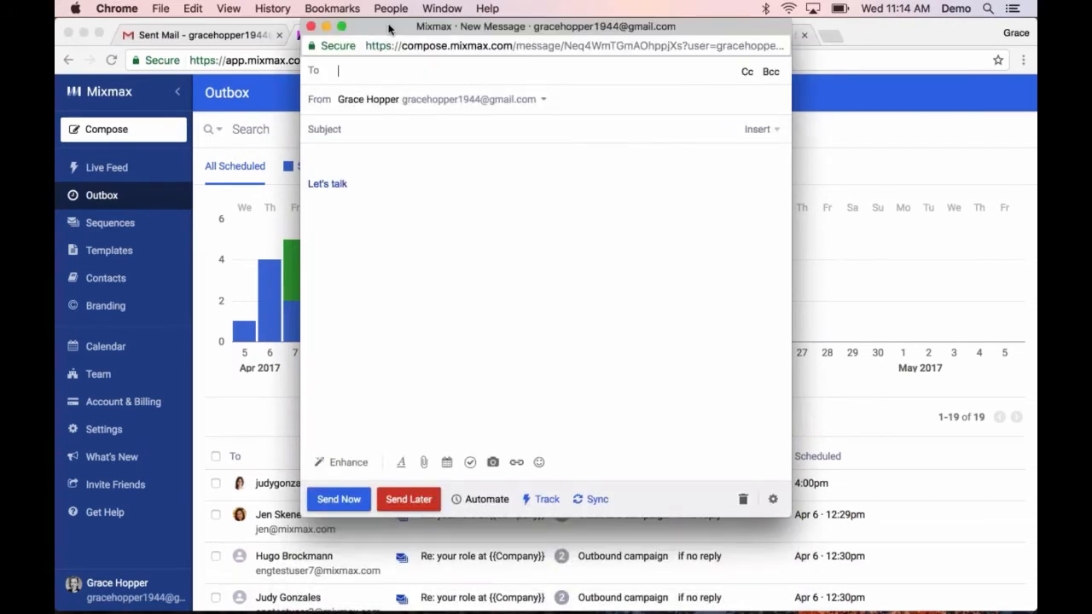
pyautogui.write('judy')
pyautogui.click(391, 101)
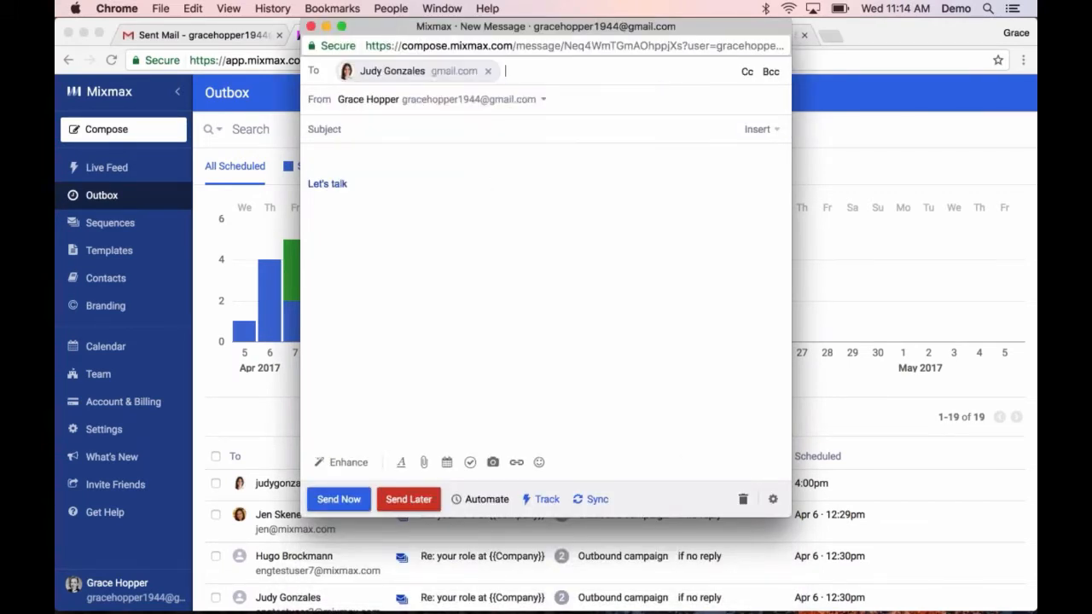
pyautogui.click(349, 134)
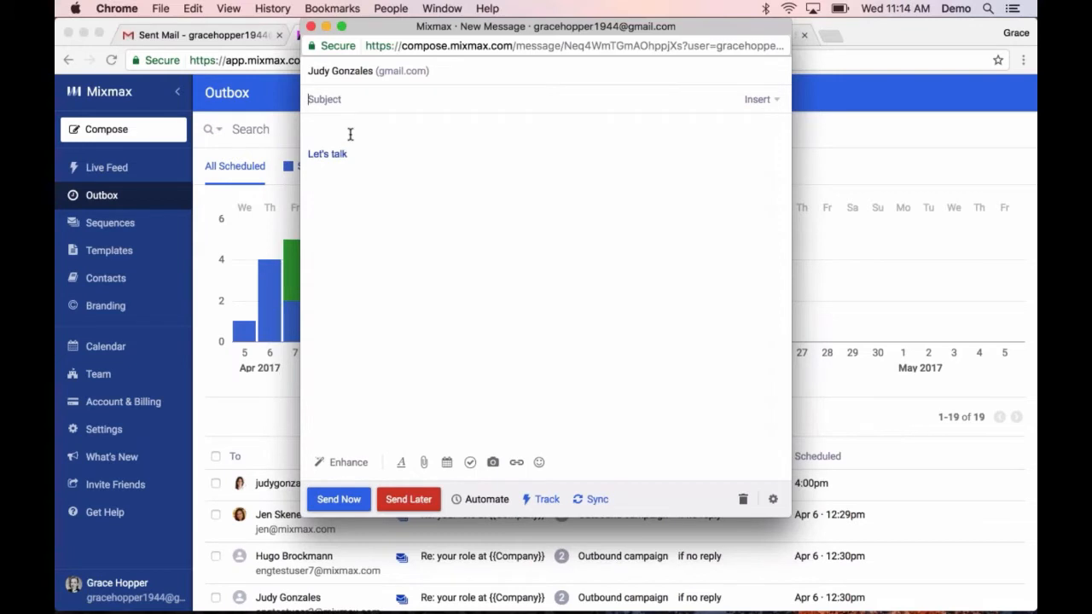
pyautogui.write('Conference planning')
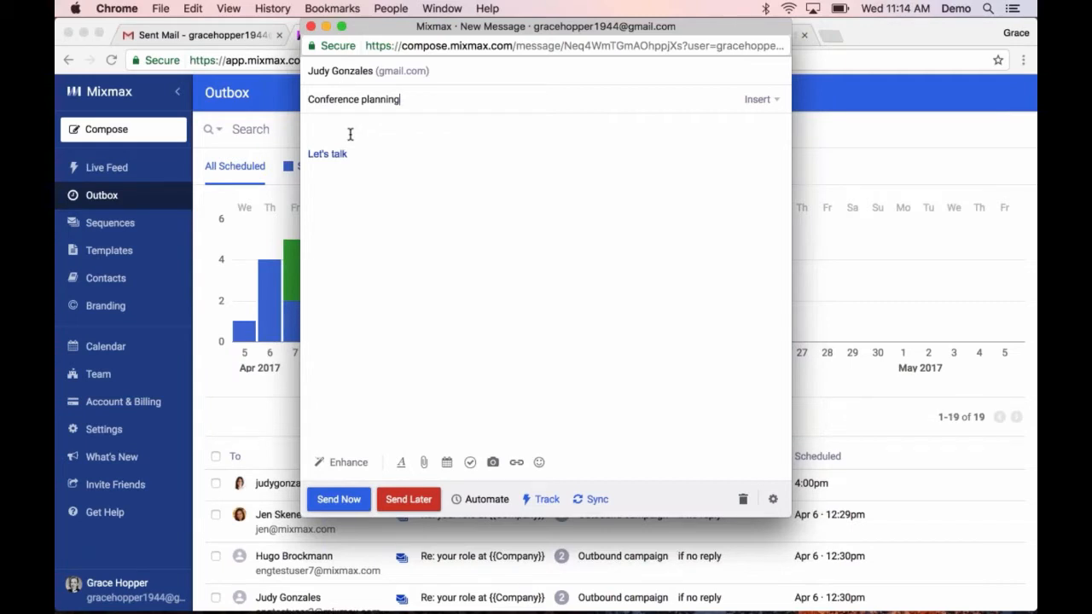
# Schedule the "Conference planning" email to be sent on Monday at 8:35 am
pyautogui.click(319, 125)
pyautogui.click(408, 498)
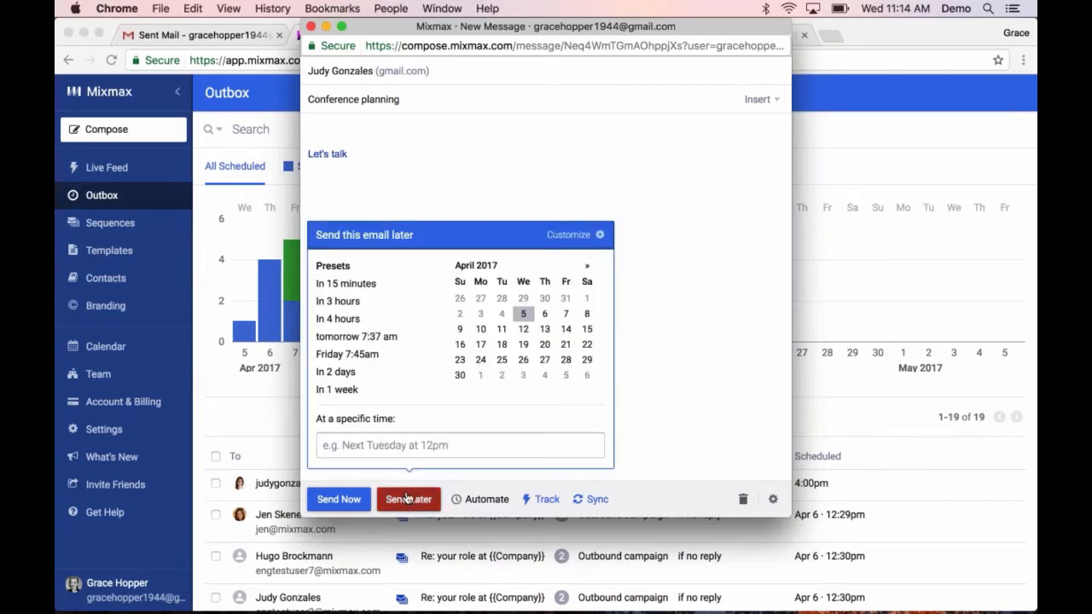
pyautogui.click(373, 444)
pyautogui.write('mo')
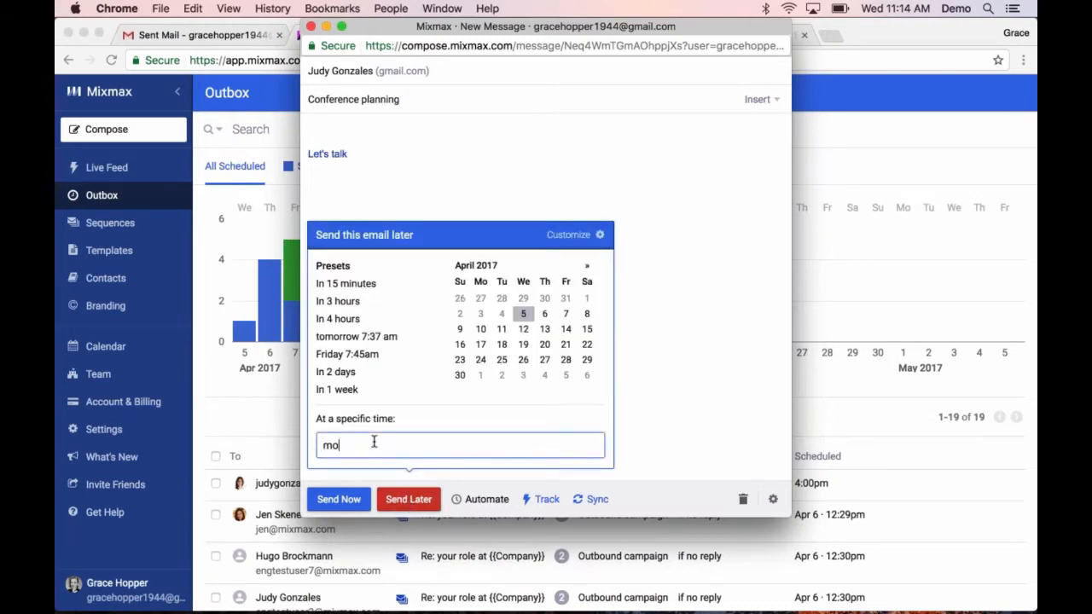
pyautogui.write('nday 8:35 am')
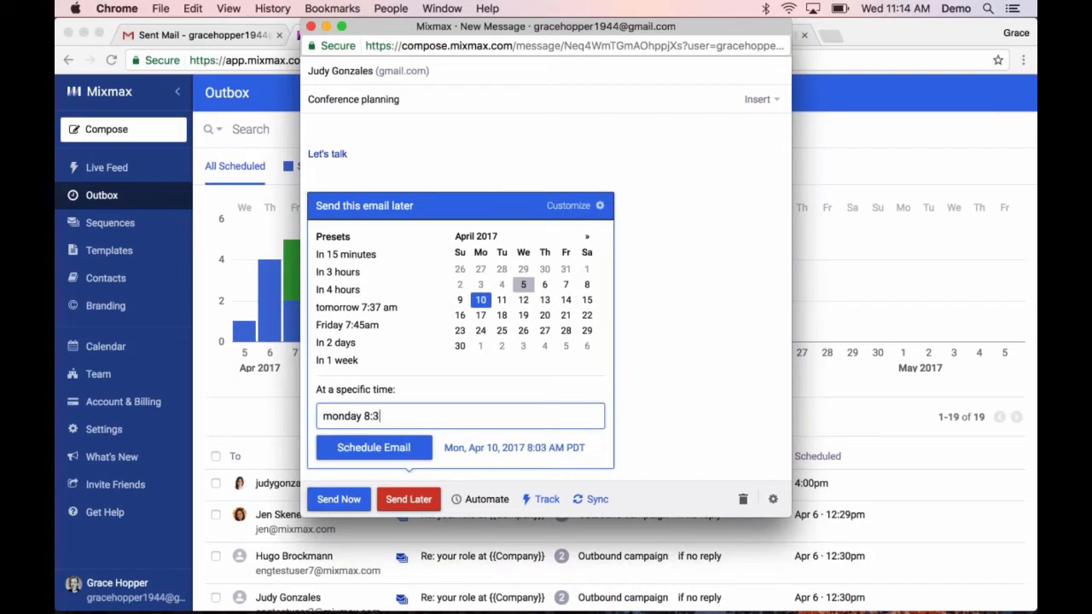
pyautogui.click(365, 448)
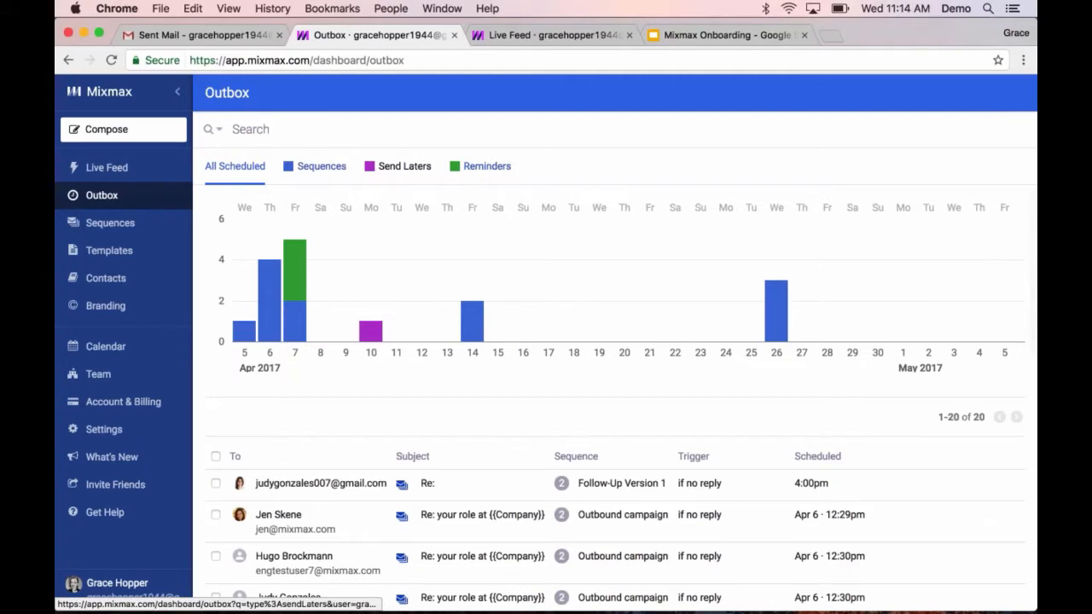
# Find the scheduled "Conference planning" email in the Outbox and review the entries around it
pyautogui.scroll(-1, 407, 420)
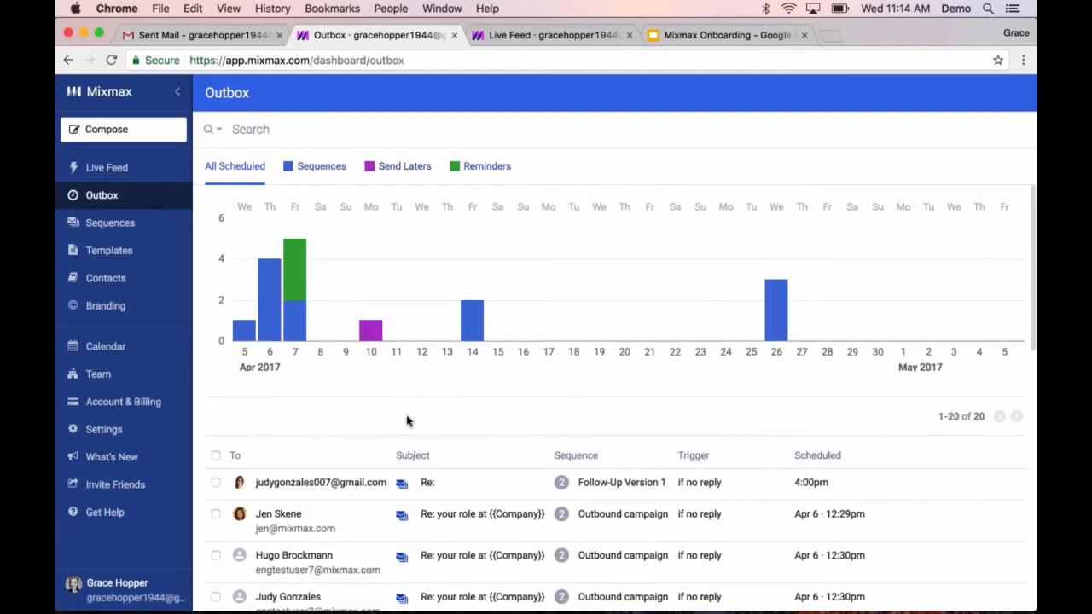
pyautogui.scroll(-5, 495, 531)
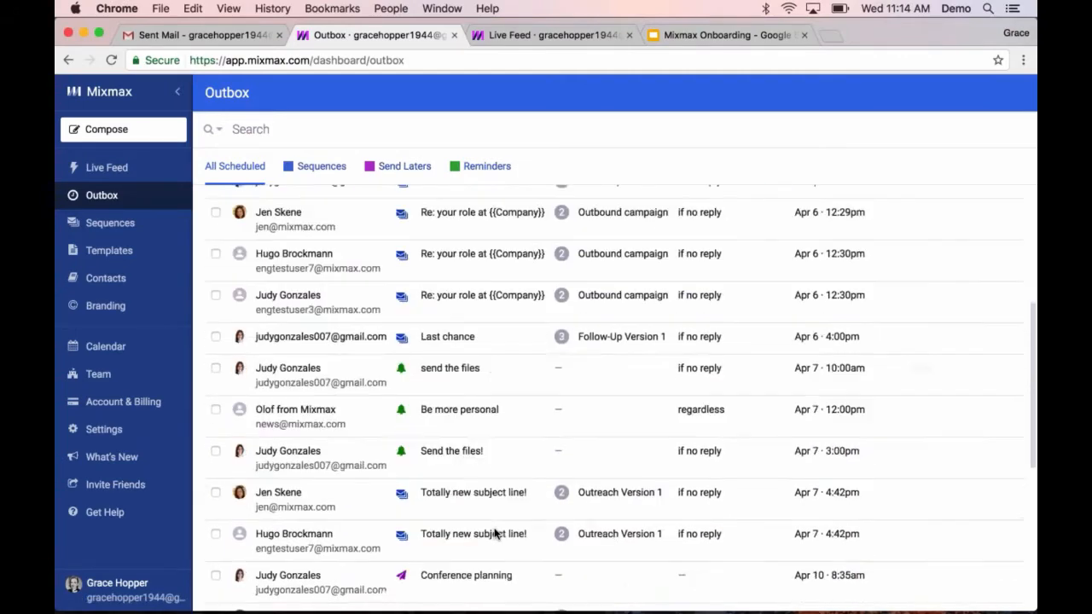
pyautogui.scroll(-3, 463, 458)
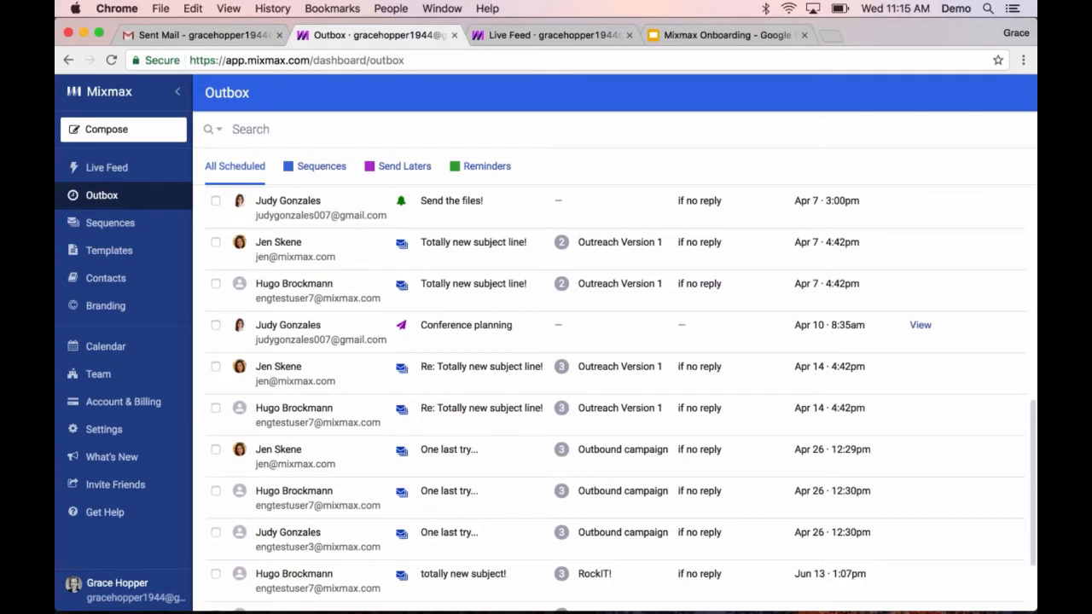
pyautogui.scroll(1, 614, 397)
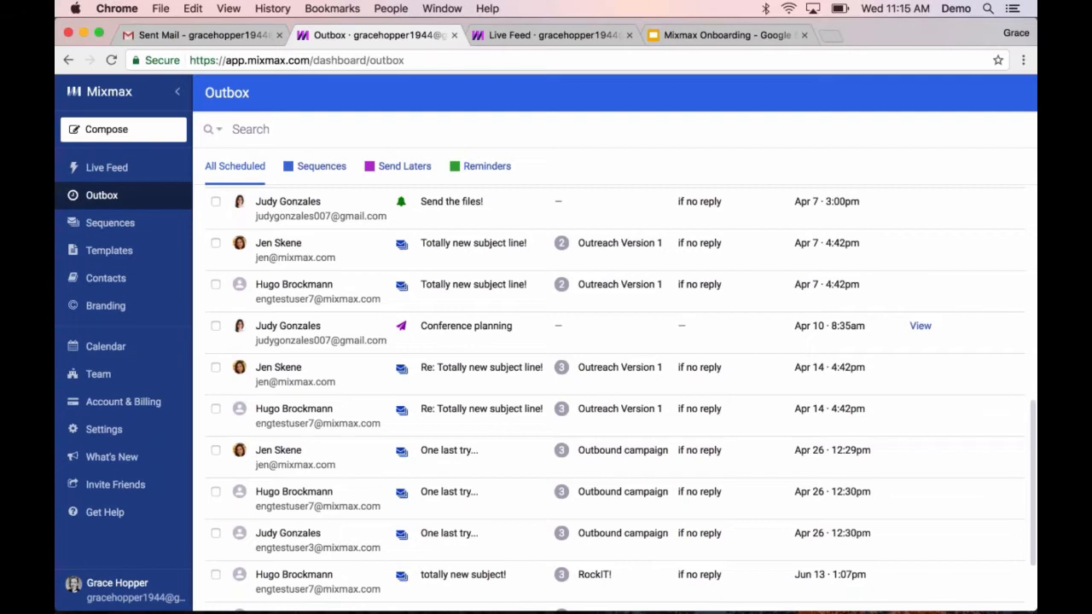
pyautogui.scroll(3, 614, 348)
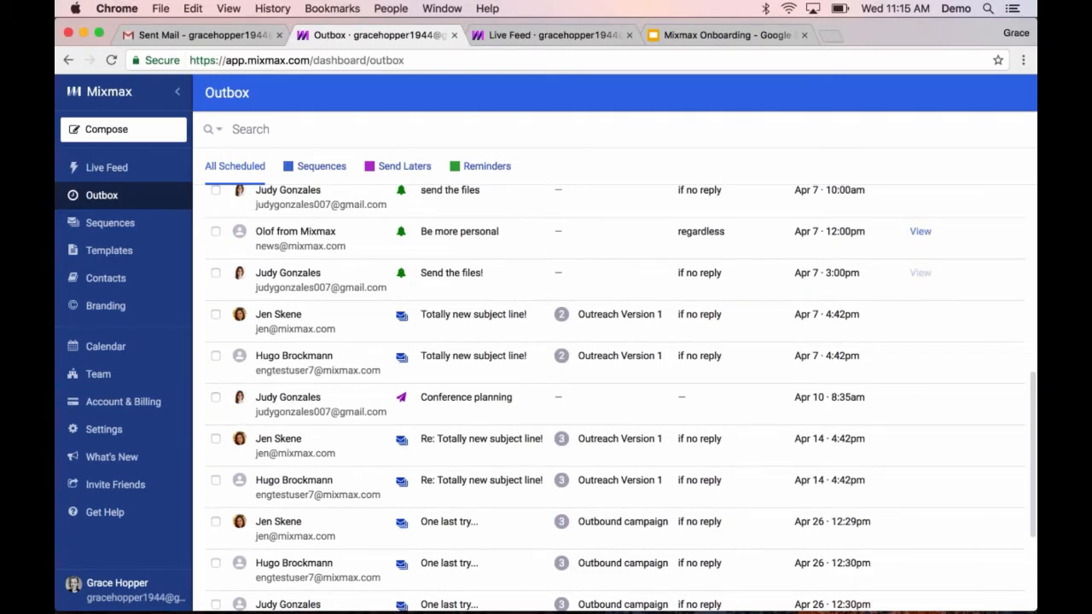
pyautogui.scroll(1, 449, 313)
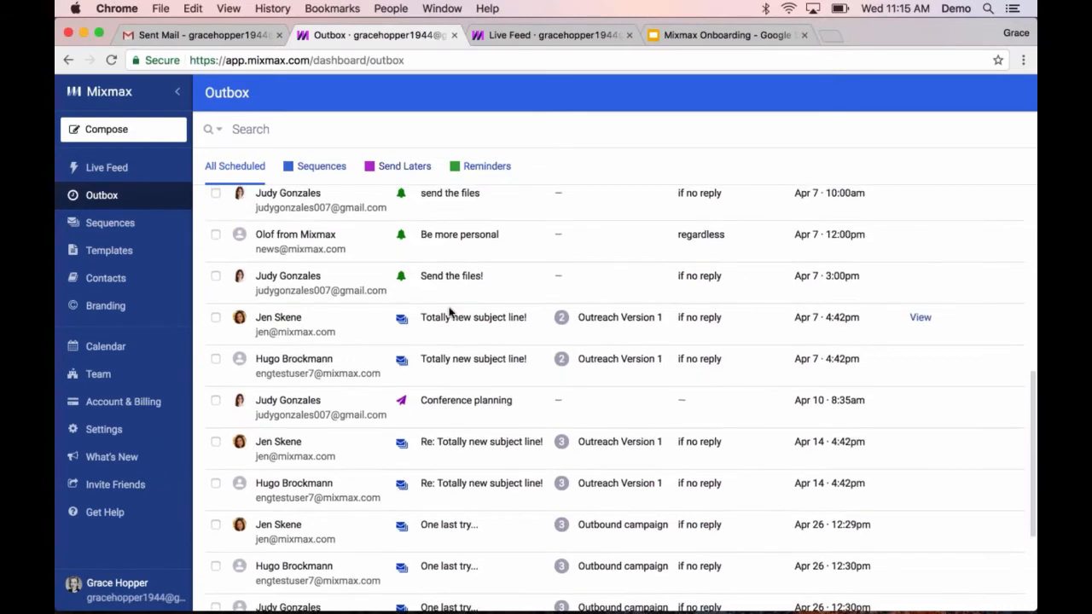
pyautogui.scroll(3, 114, 205)
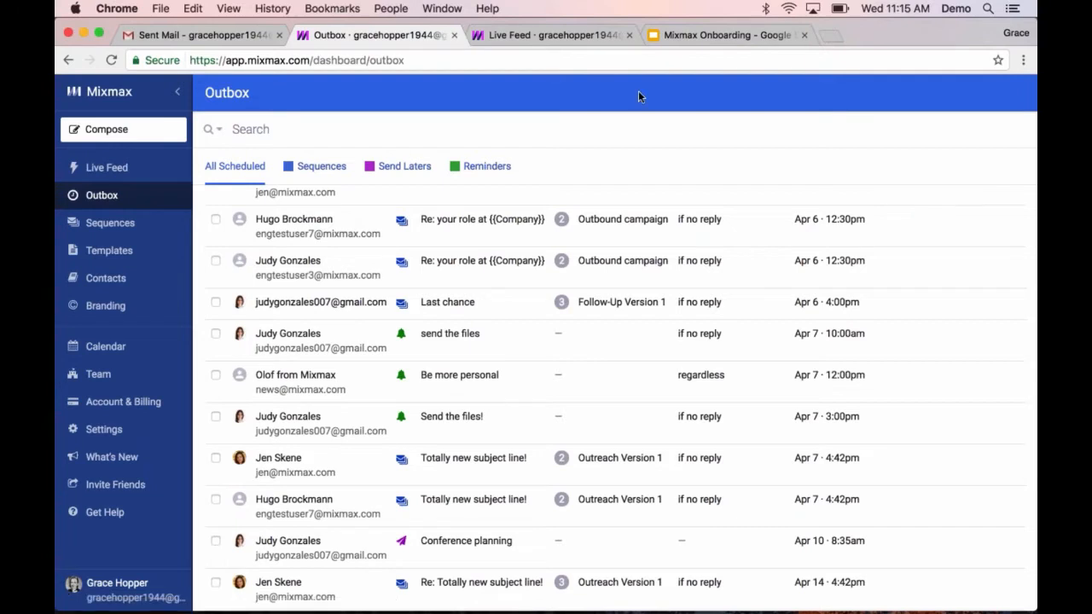
# Switch to the Mixmax Onboarding presentation and show the Templates slide
pyautogui.click(702, 40)
pyautogui.click(154, 419)
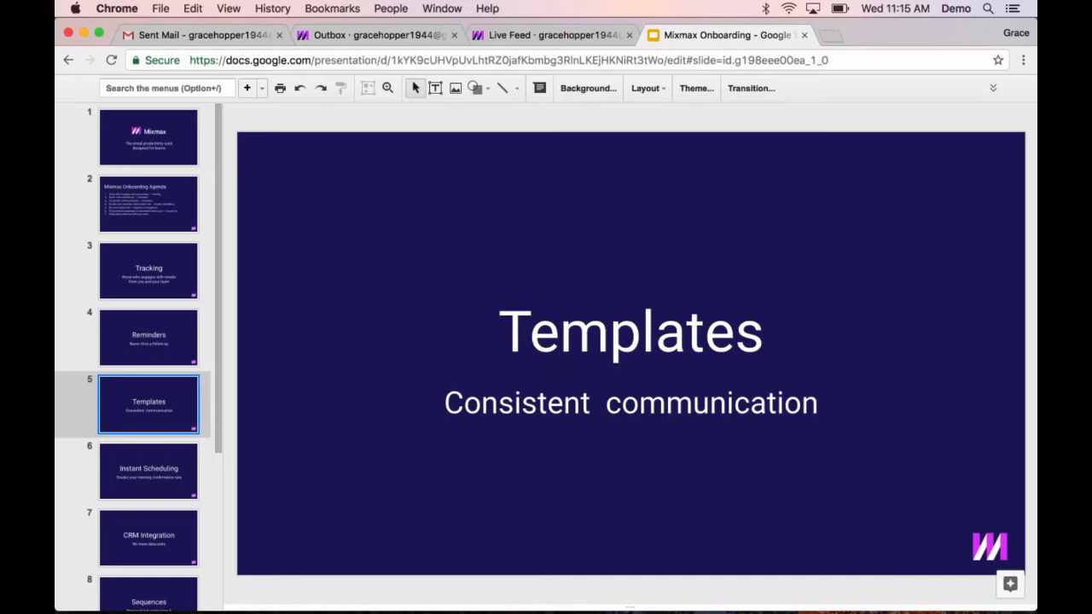
# Return to Gmail, start a new email to the same contact and clear the "Let's talk" text from its body
pyautogui.click(200, 36)
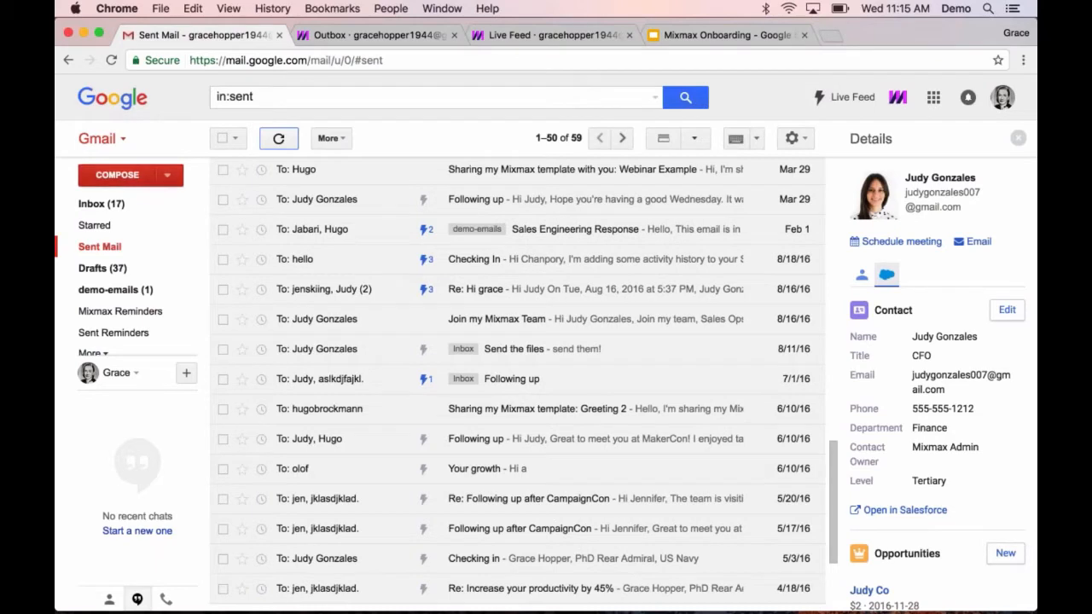
pyautogui.write('cj')
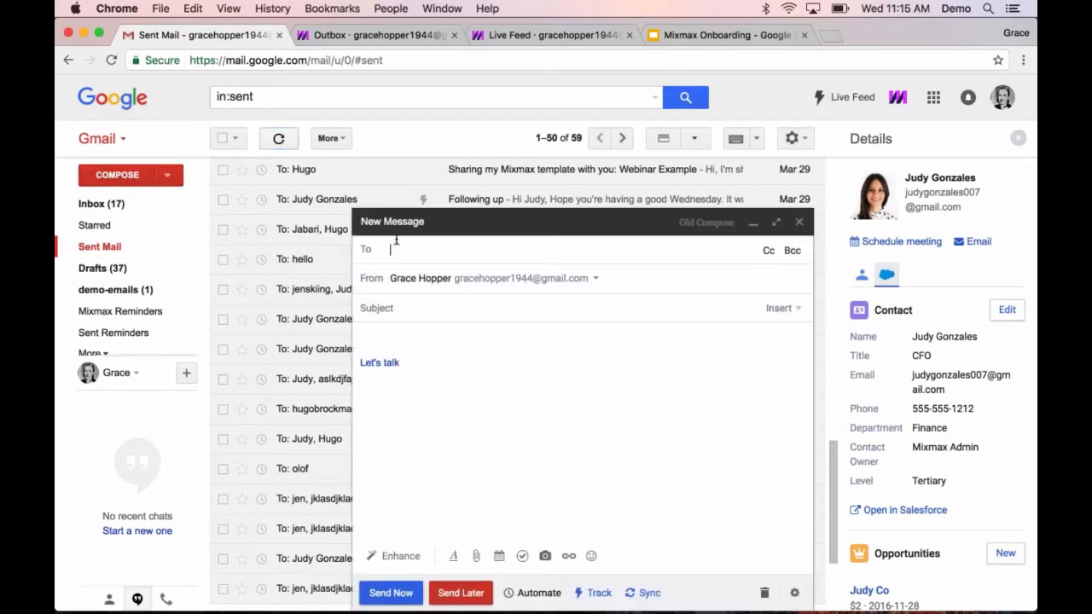
pyautogui.write('udg')
pyautogui.press('Return')
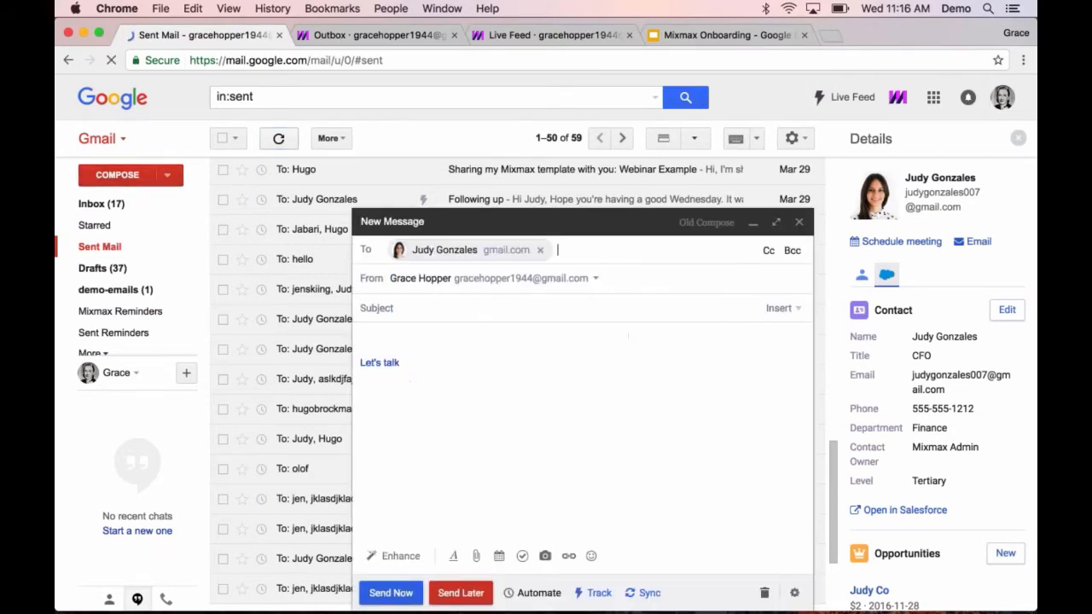
pyautogui.click(368, 328)
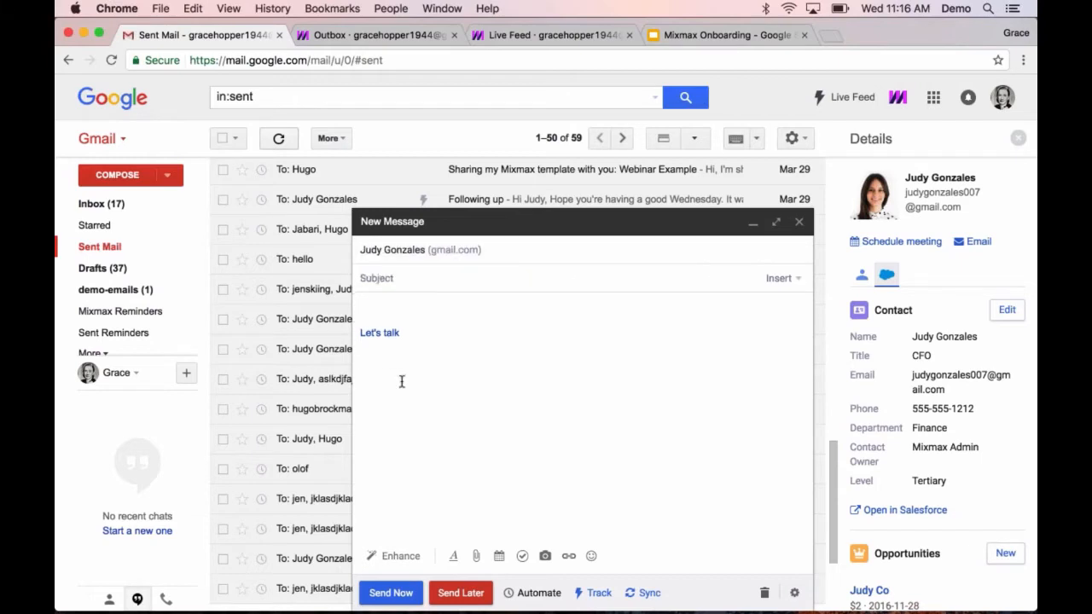
pyautogui.hotkey('ctrl', 'a')
pyautogui.press('BackSpace')
# Browse the templates in the Sales Templates folder available for insertion and close the list without inserting one
pyautogui.click(778, 281)
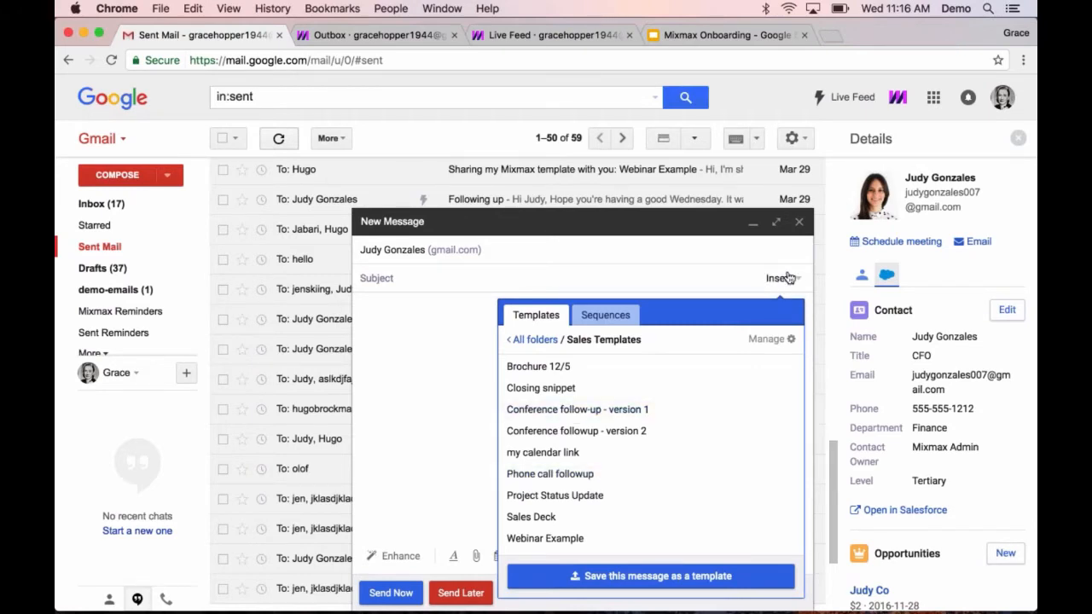
pyautogui.press('Down')
pyautogui.press('Down')
pyautogui.press('Down')
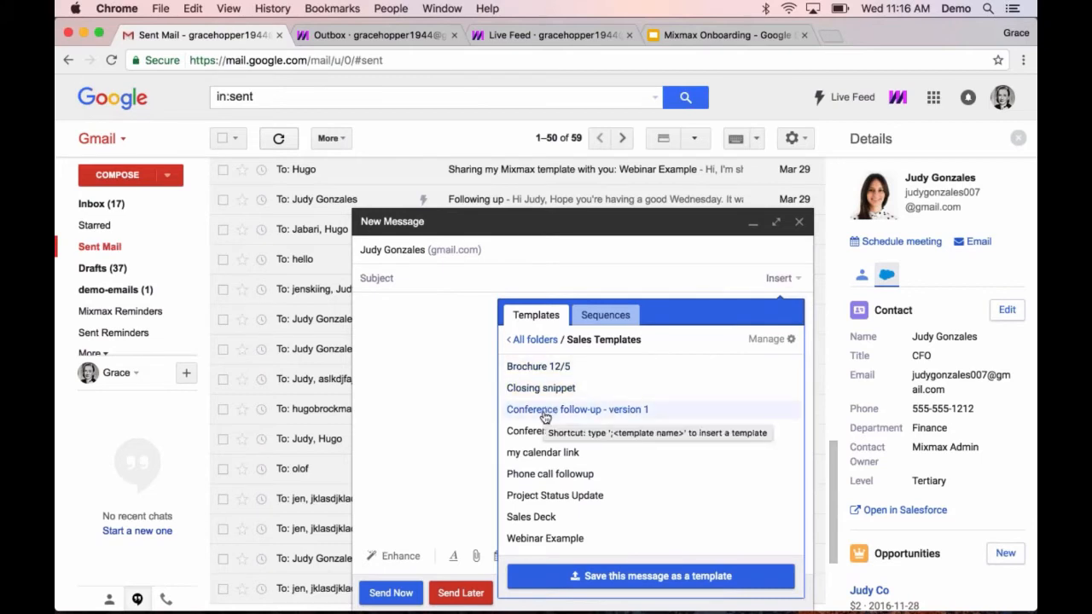
pyautogui.press('Up')
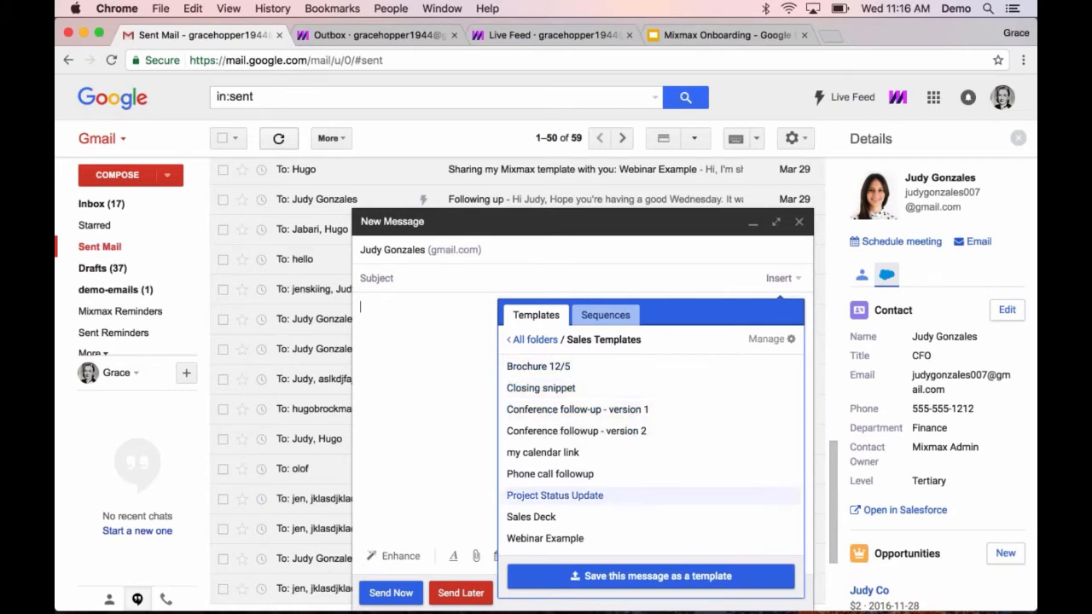
pyautogui.click(381, 324)
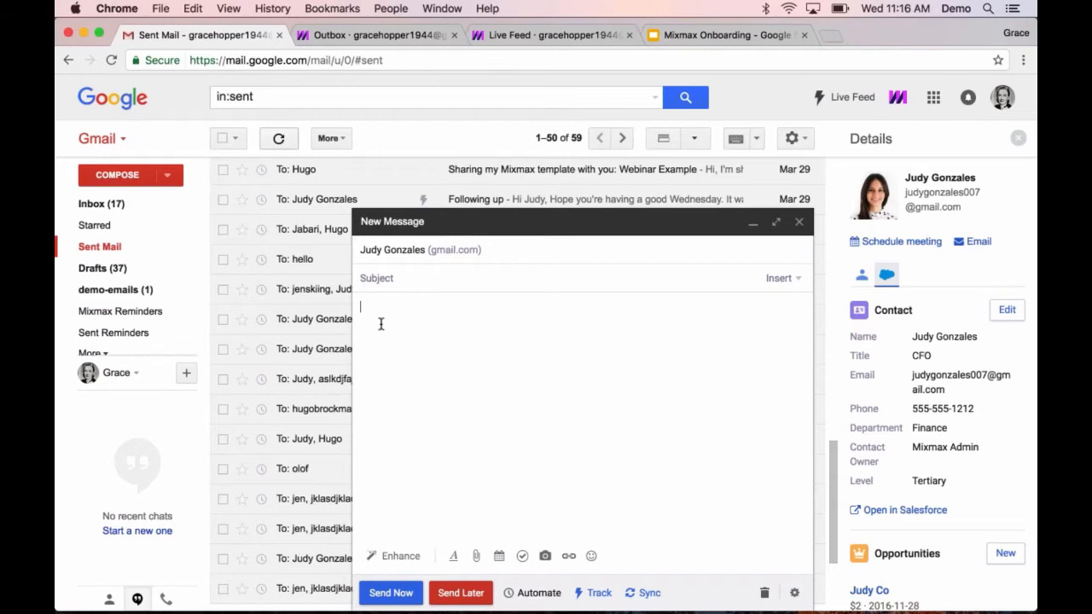
# Search the templates for "confer" from the email body and insert "Conference follow-up - version 1"
pyautogui.write(';')
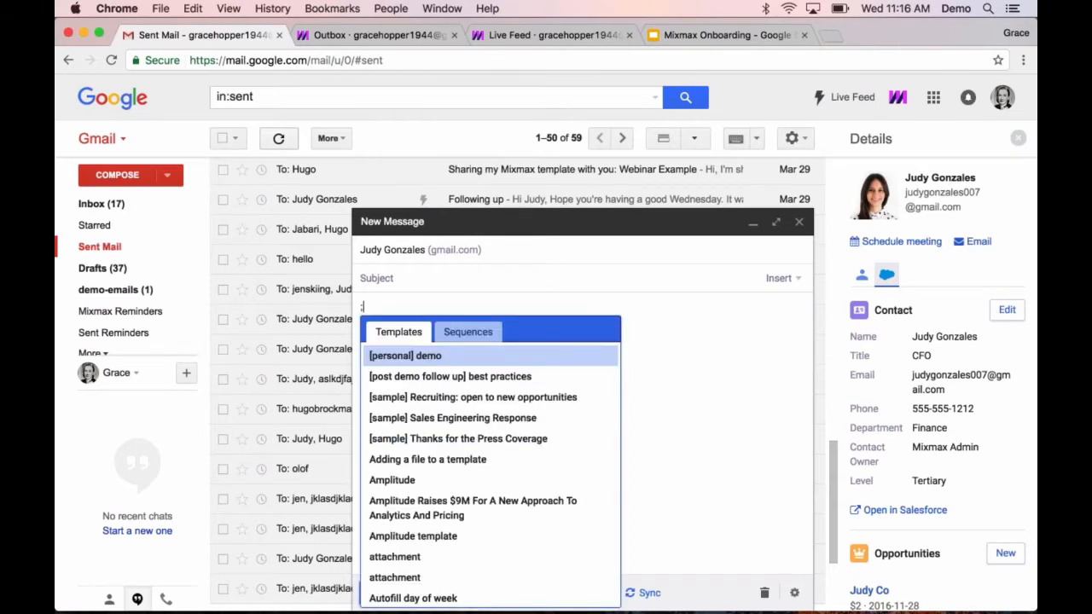
pyautogui.write('conf')
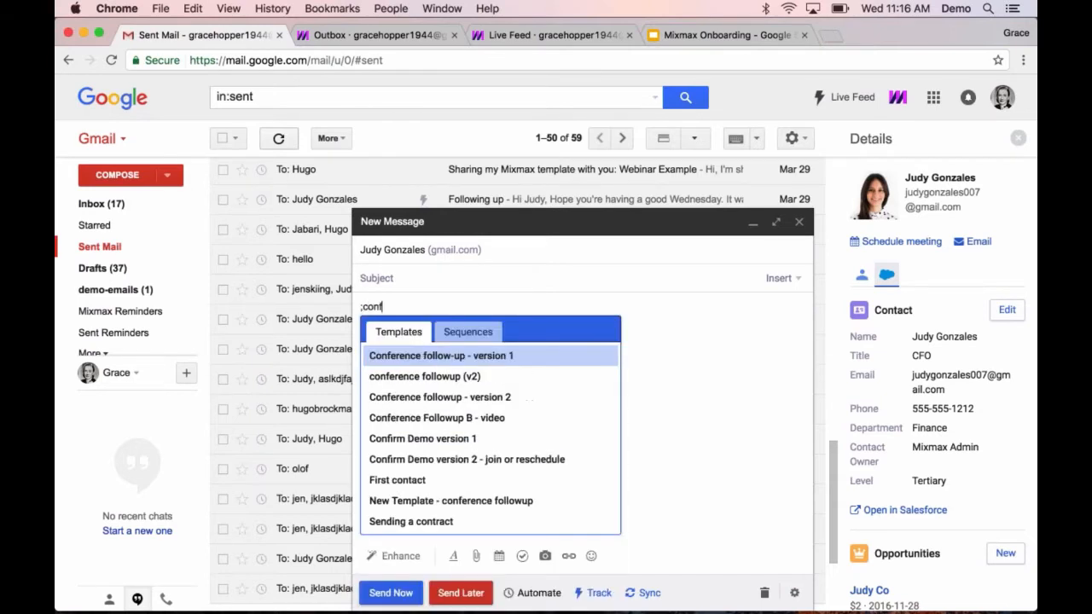
pyautogui.write('er')
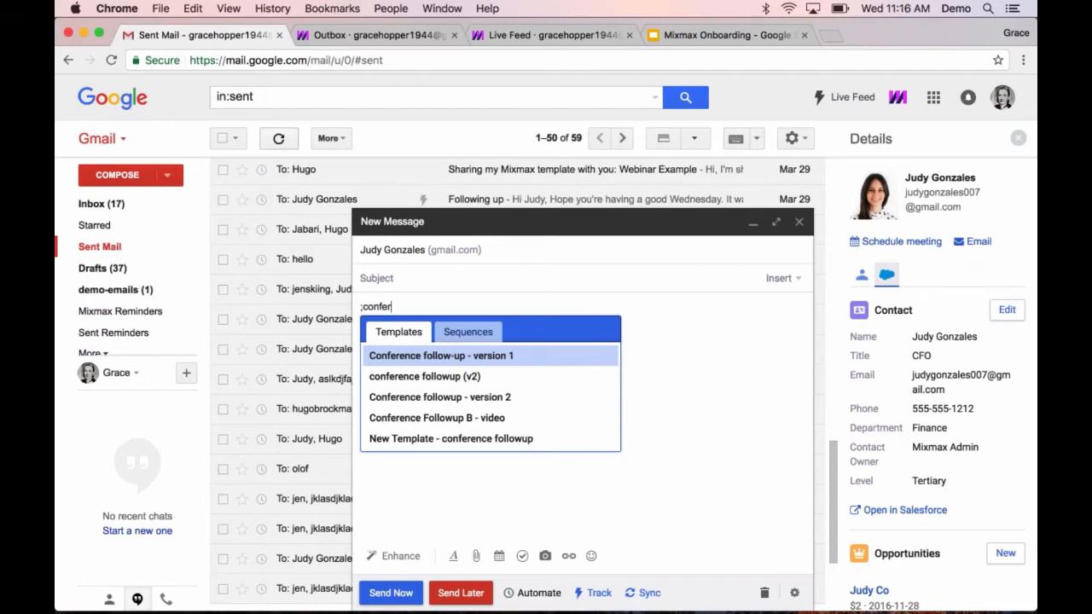
pyautogui.press('Return')
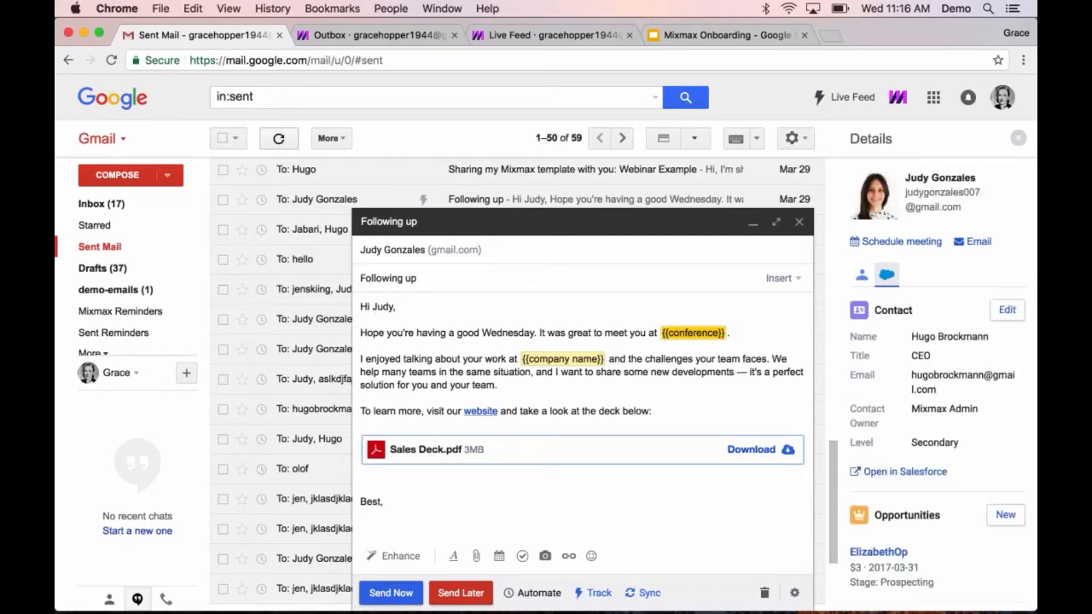
# Highlight the auto-filled parts of the inserted template: the recipient's first name and the day of the week
pyautogui.doubleClick(383, 305)
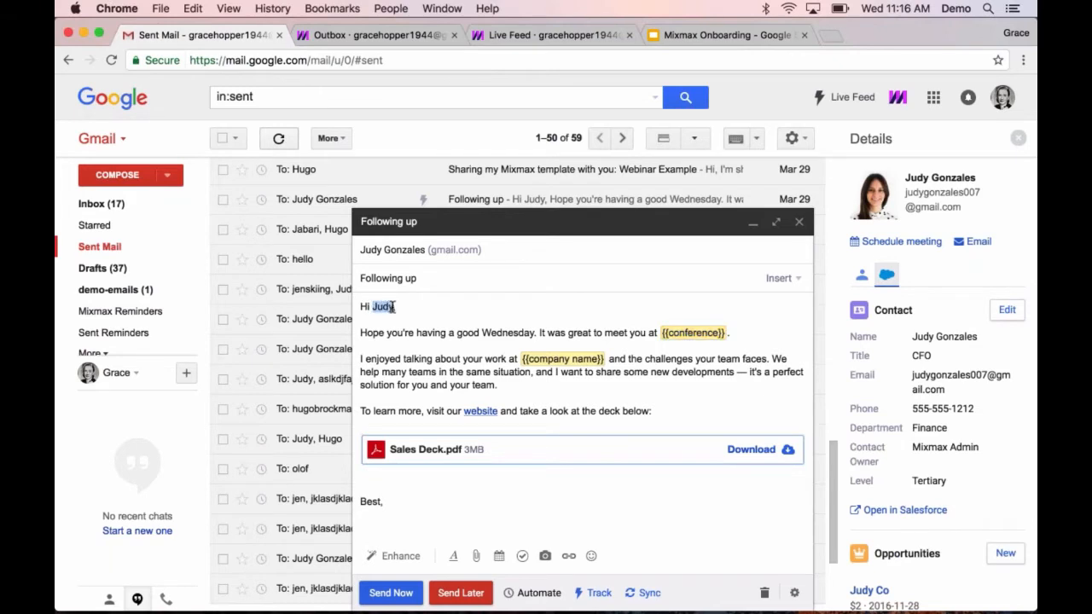
pyautogui.click(499, 333)
pyautogui.doubleClick(499, 334)
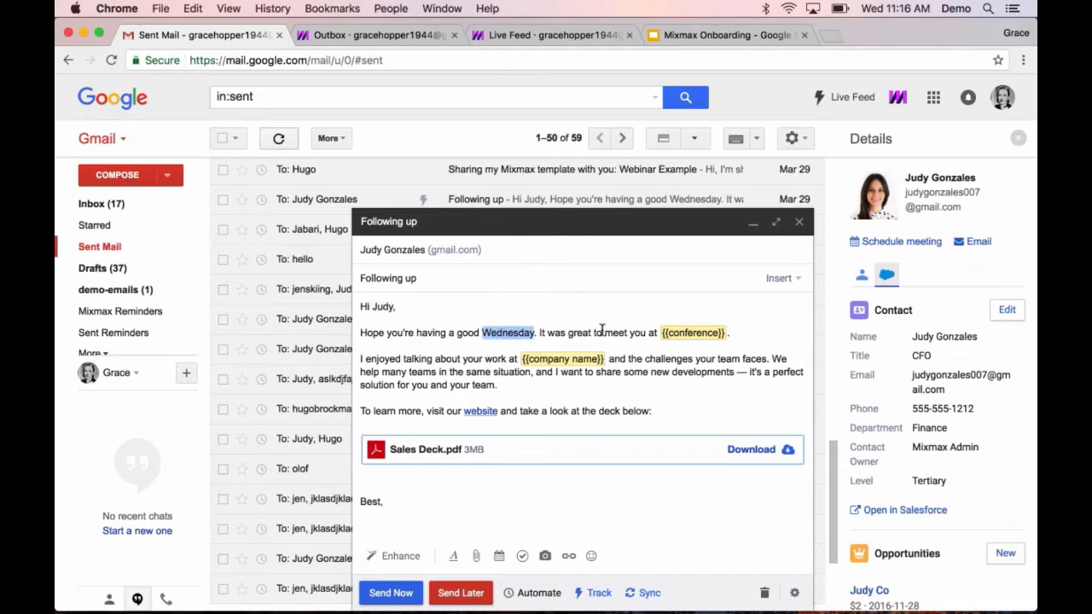
# Replace the {{conference}} placeholder in the email body with "EmailCon"
pyautogui.click(665, 332)
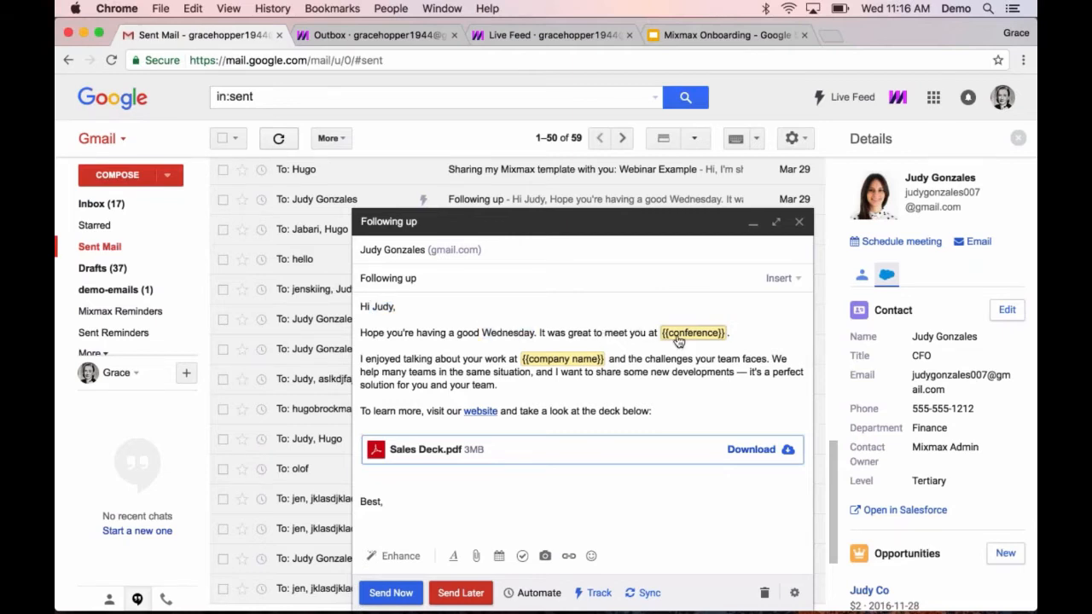
pyautogui.write('E')
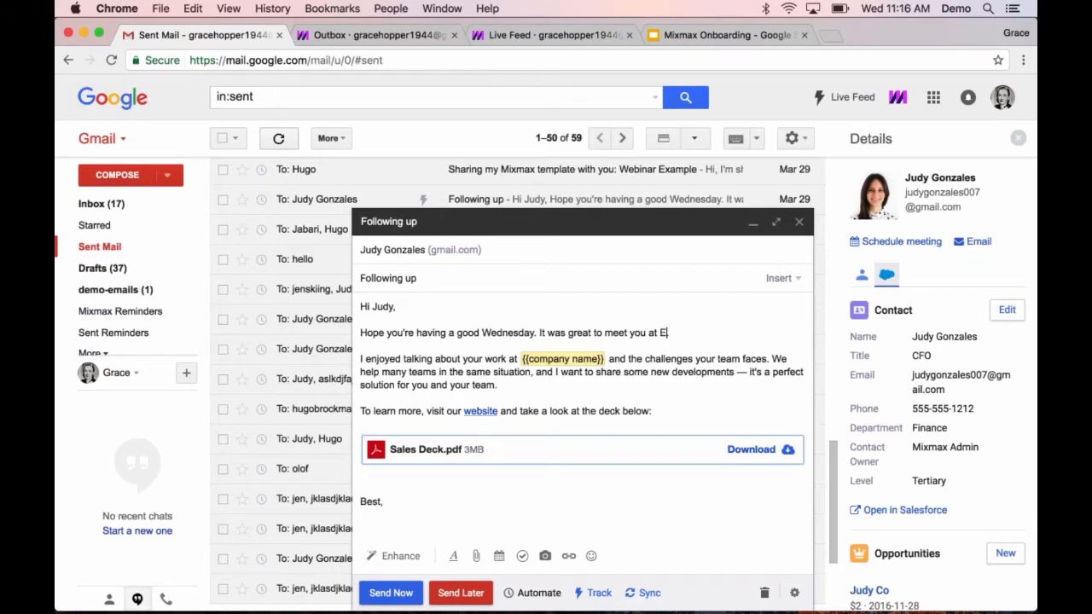
pyautogui.write('mailCon')
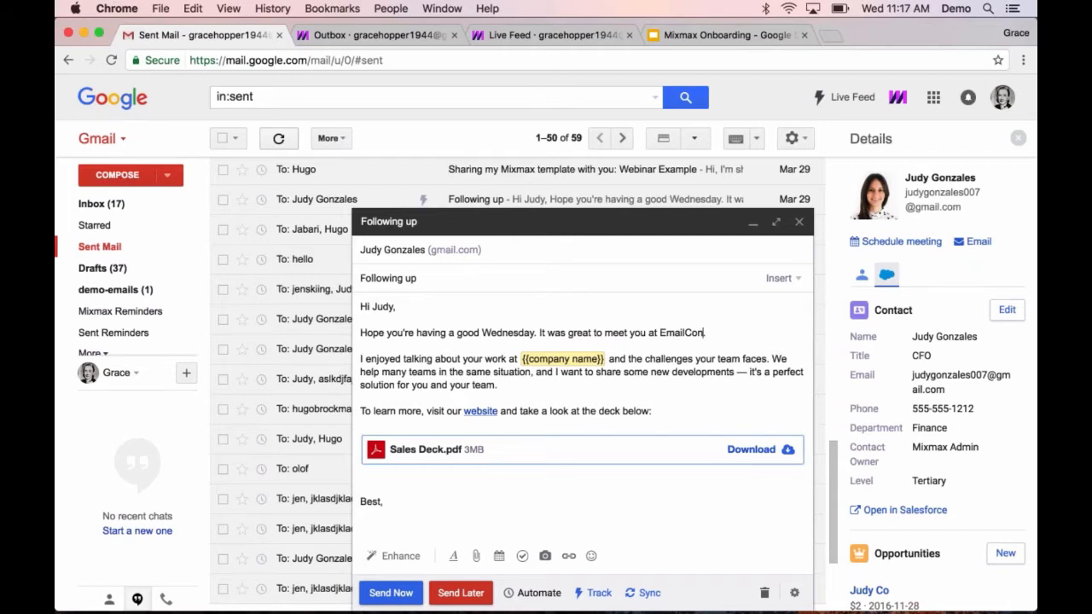
pyautogui.write('.')
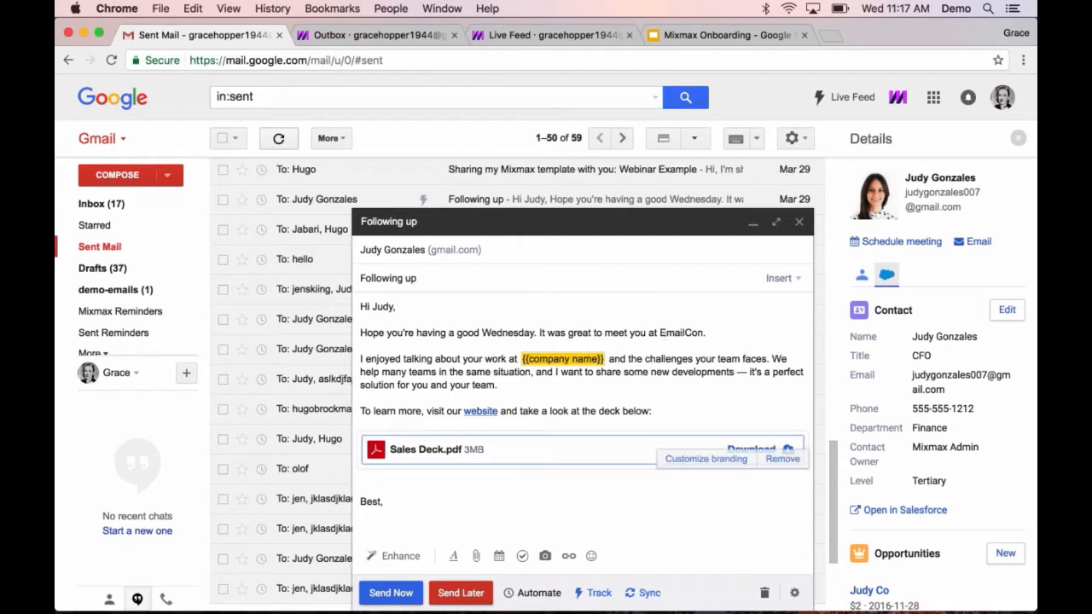
# Try to send the email with the {{company name}} placeholder still unfilled, and replace that placeholder with "JudyCo"
pyautogui.click(494, 495)
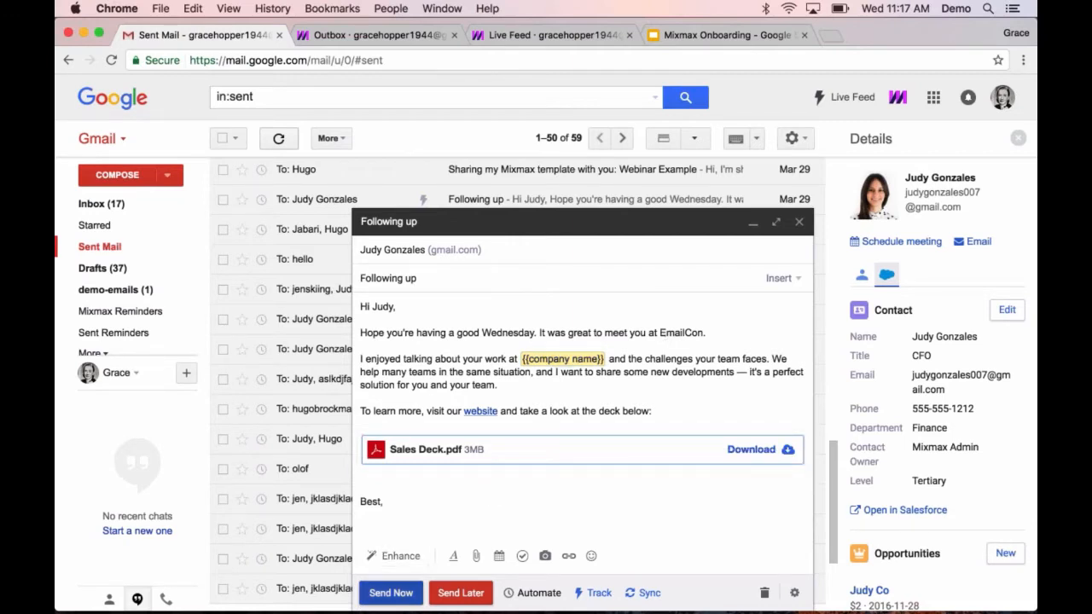
pyautogui.press('super+Return')
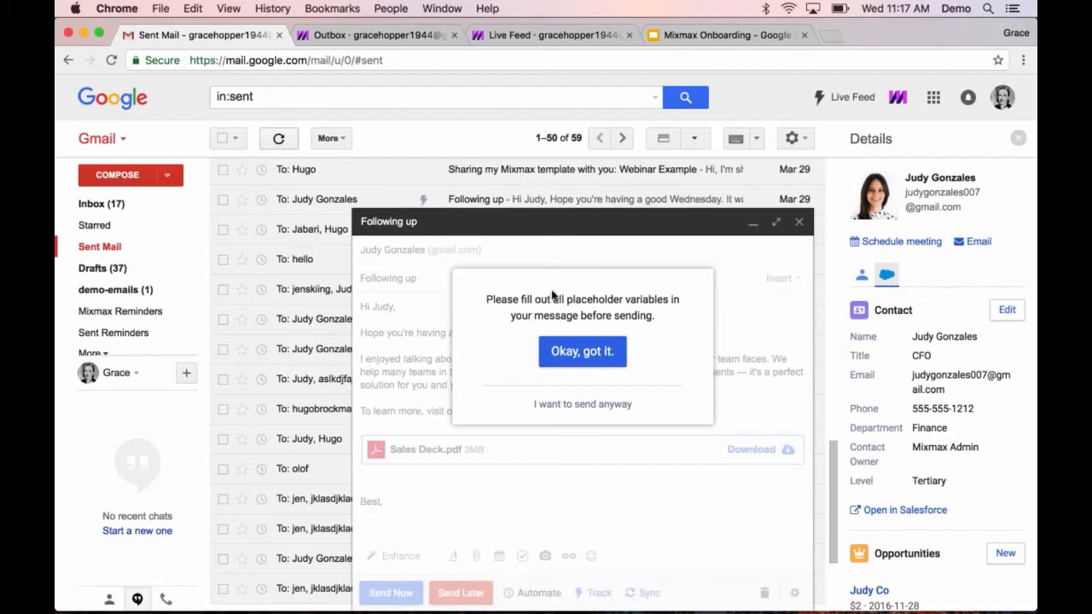
pyautogui.click(554, 359)
pyautogui.click(553, 359)
pyautogui.write('Ju')
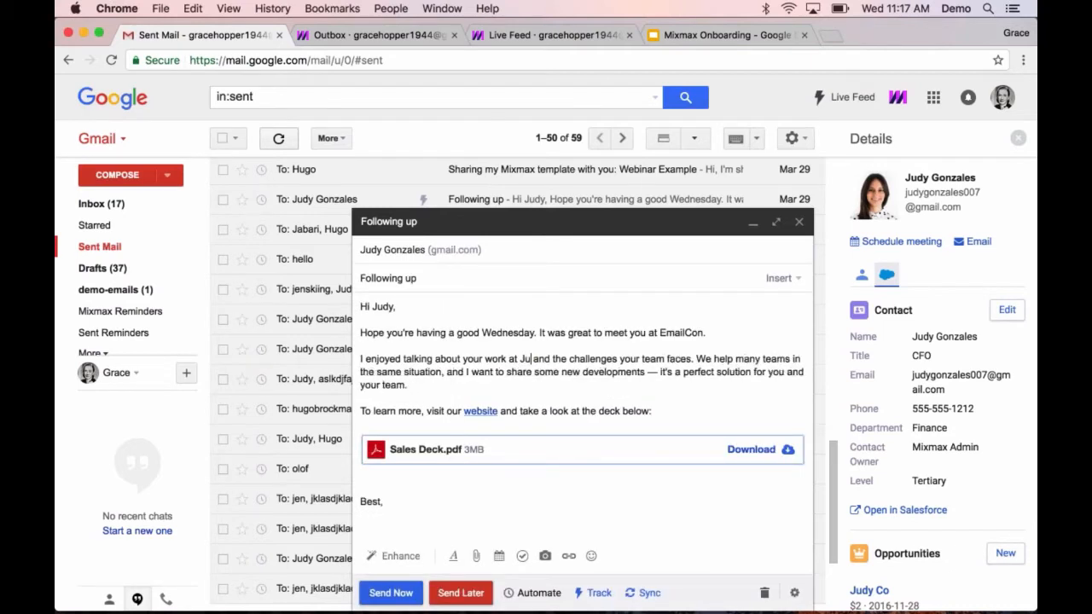
pyautogui.write('dyCo')
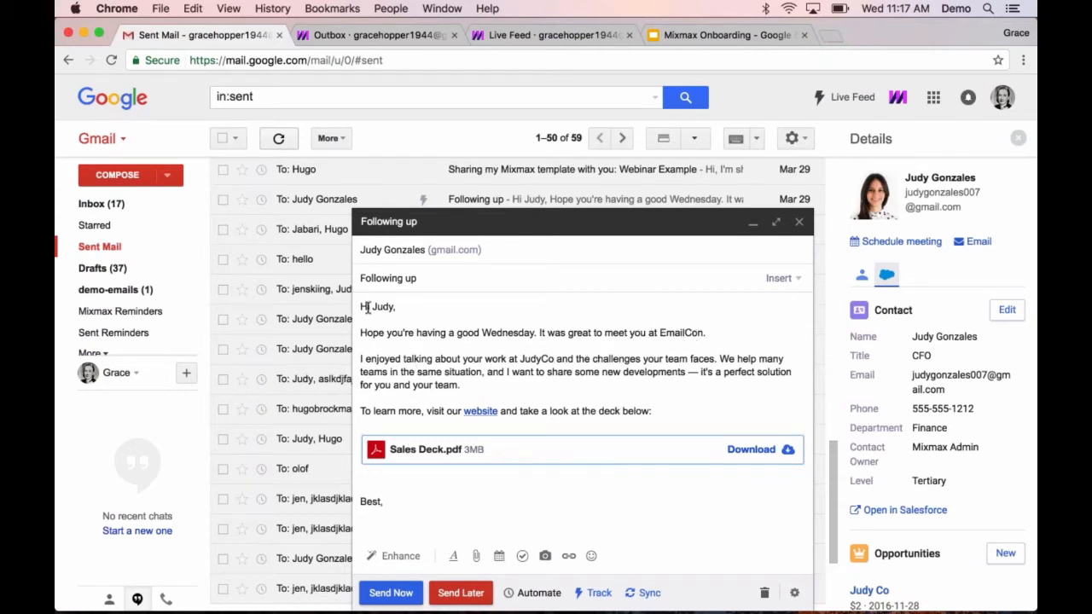
# Replace the whole email body with the "Phone number" and "Closing Salutation" templates
pyautogui.moveTo(361, 306); pyautogui.dragTo(388, 504)
pyautogui.press('BackSpace')
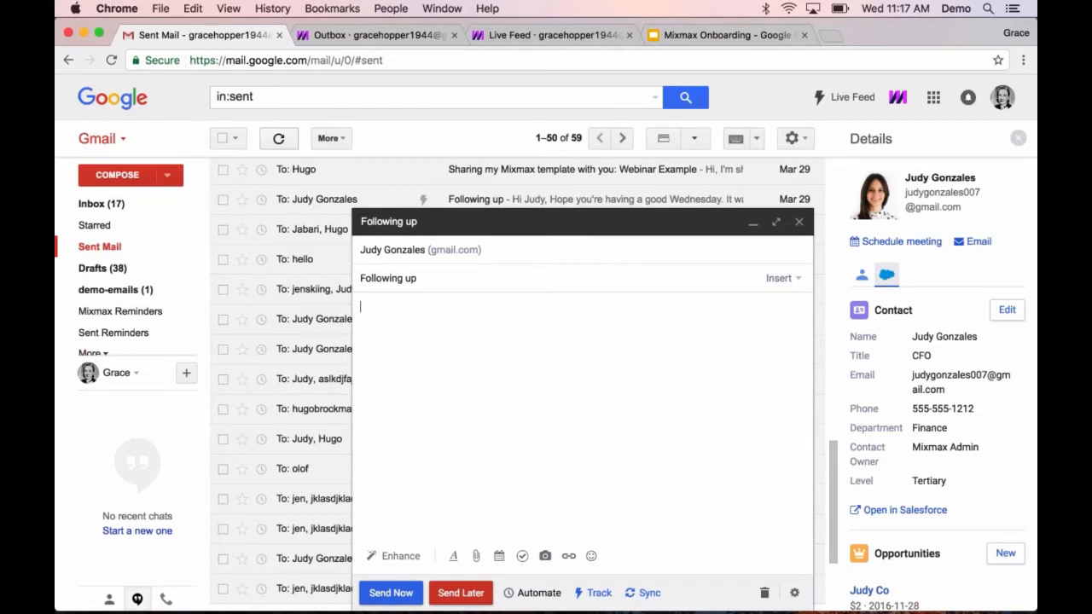
pyautogui.write(';phone')
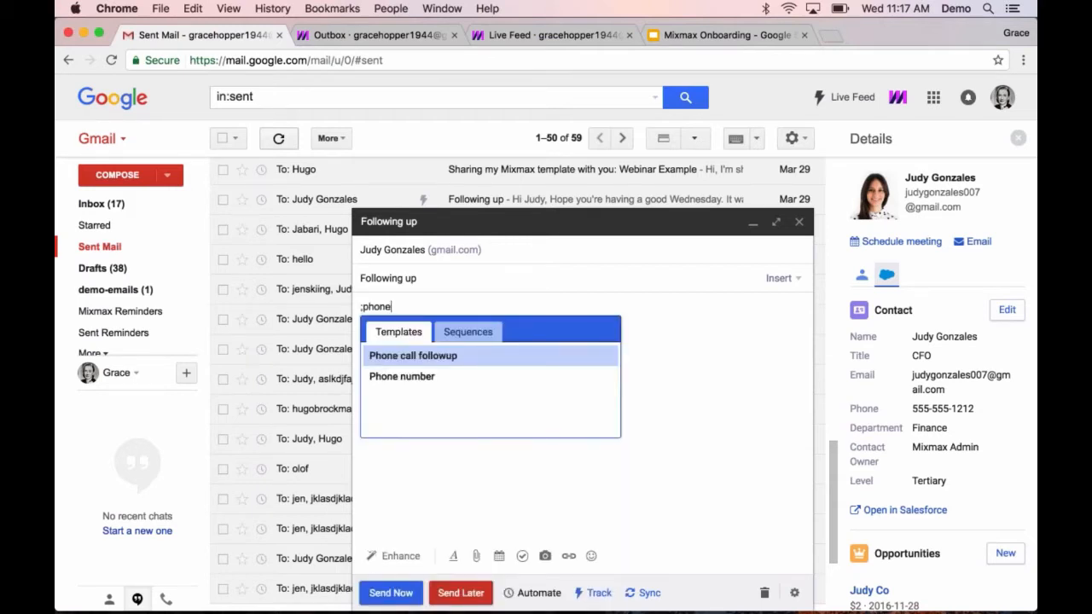
pyautogui.press('Down')
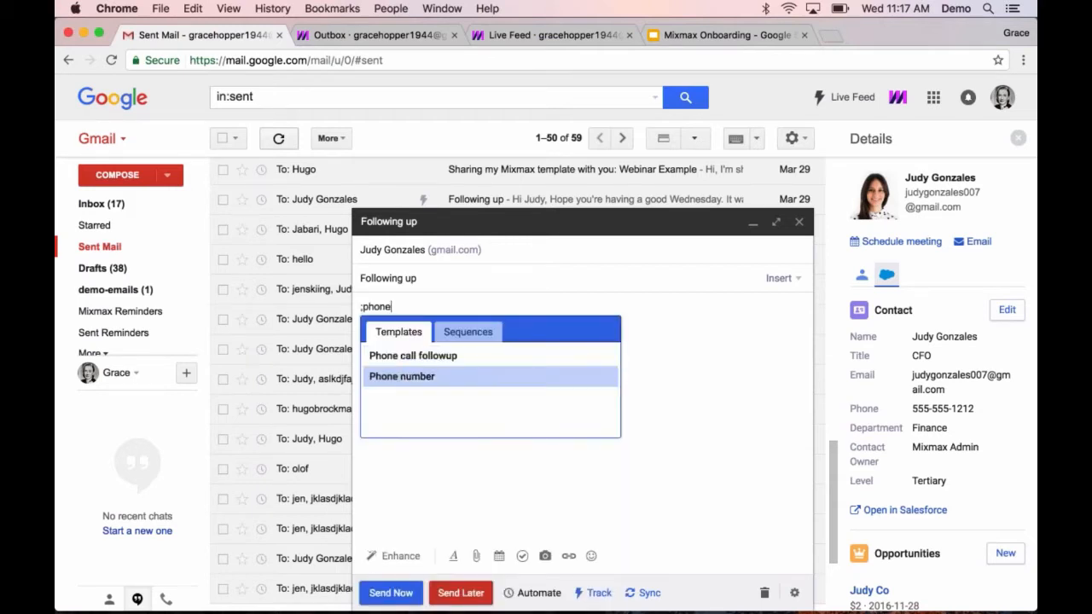
pyautogui.press('Return')
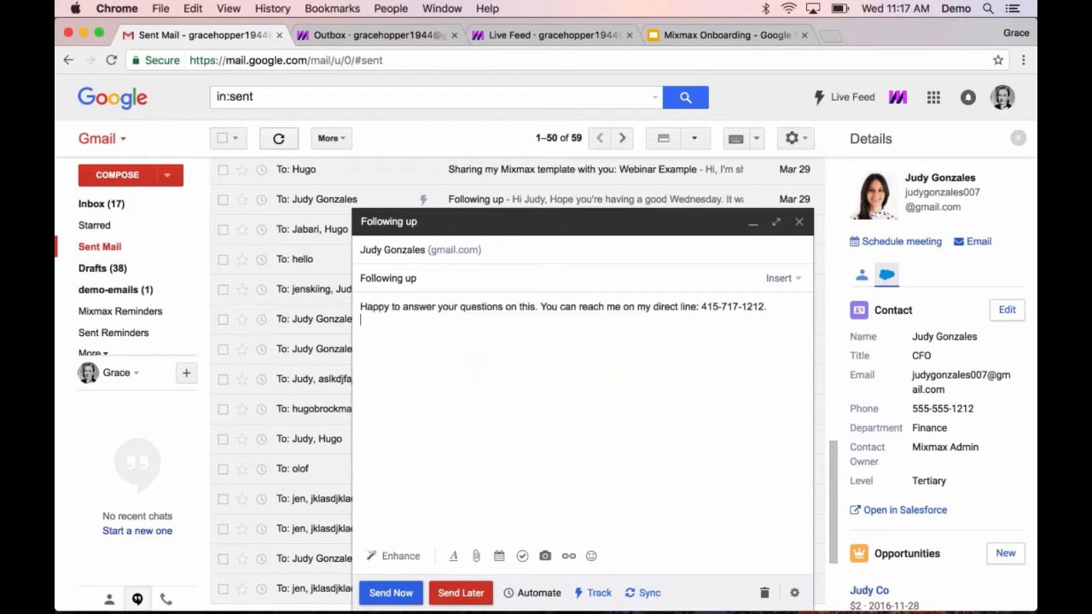
pyautogui.write(';closing')
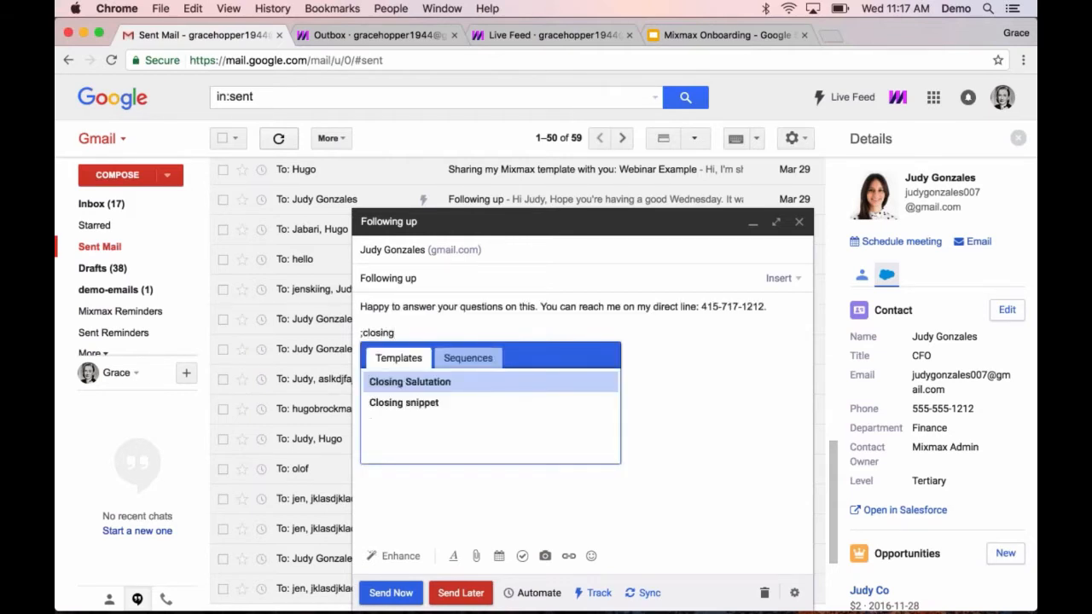
pyautogui.press('Return')
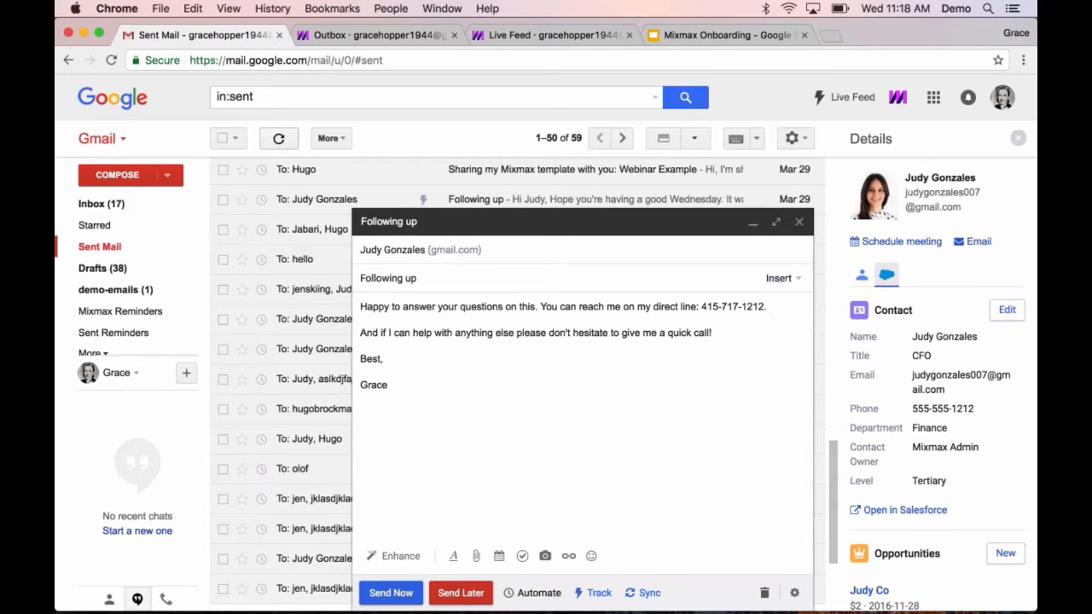
# Show the option for saving this message as a template and close the template list without saving
pyautogui.click(777, 279)
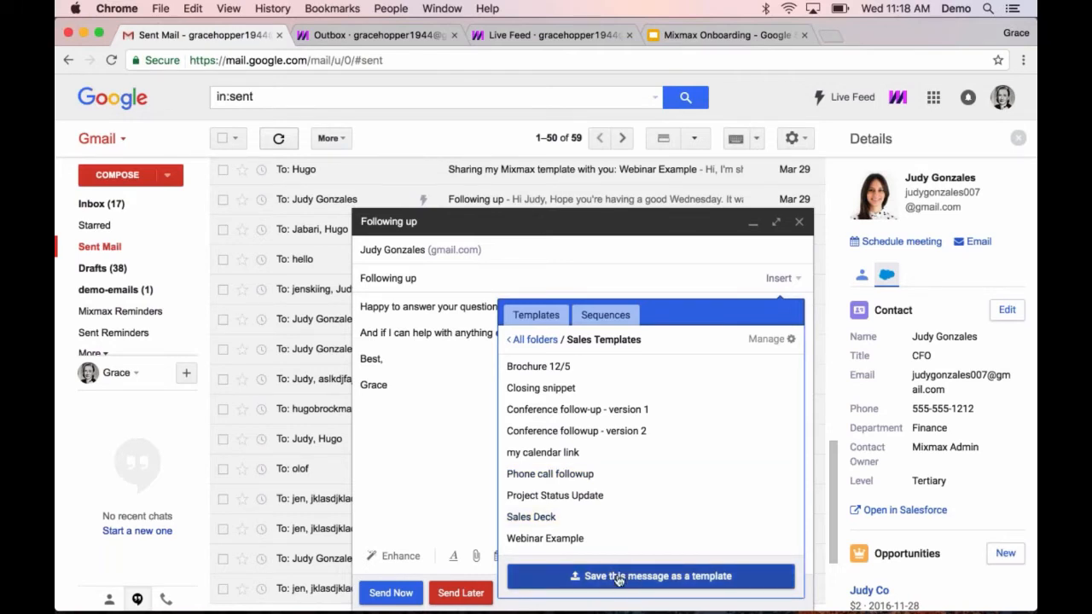
pyautogui.click(441, 429)
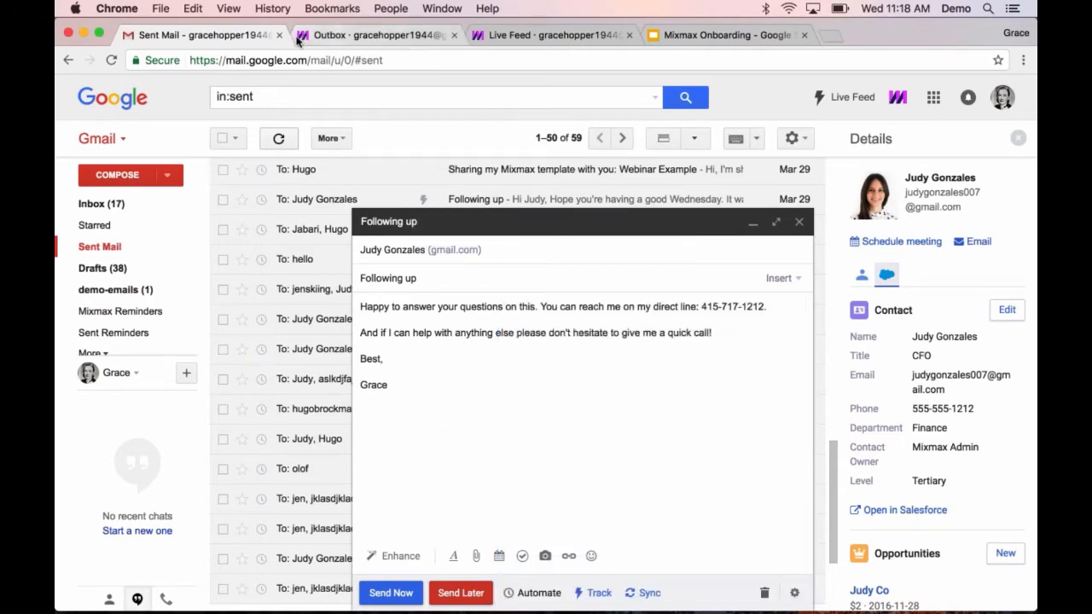
# Switch to the Mixmax dashboard and create a new template titled "Outreach 3" in the Sales Templates folder
pyautogui.click(341, 35)
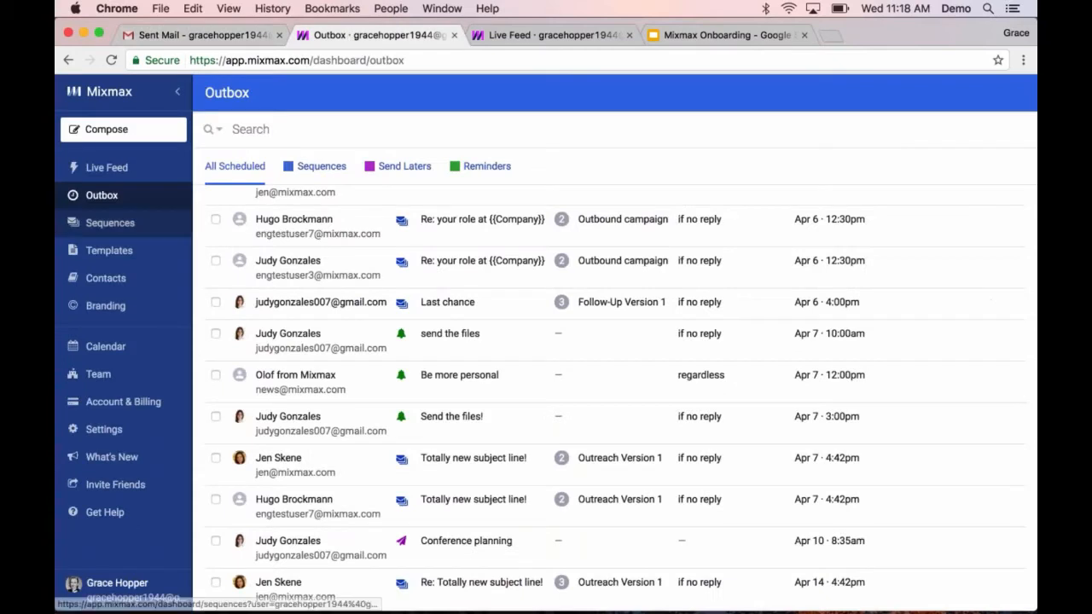
pyautogui.click(110, 252)
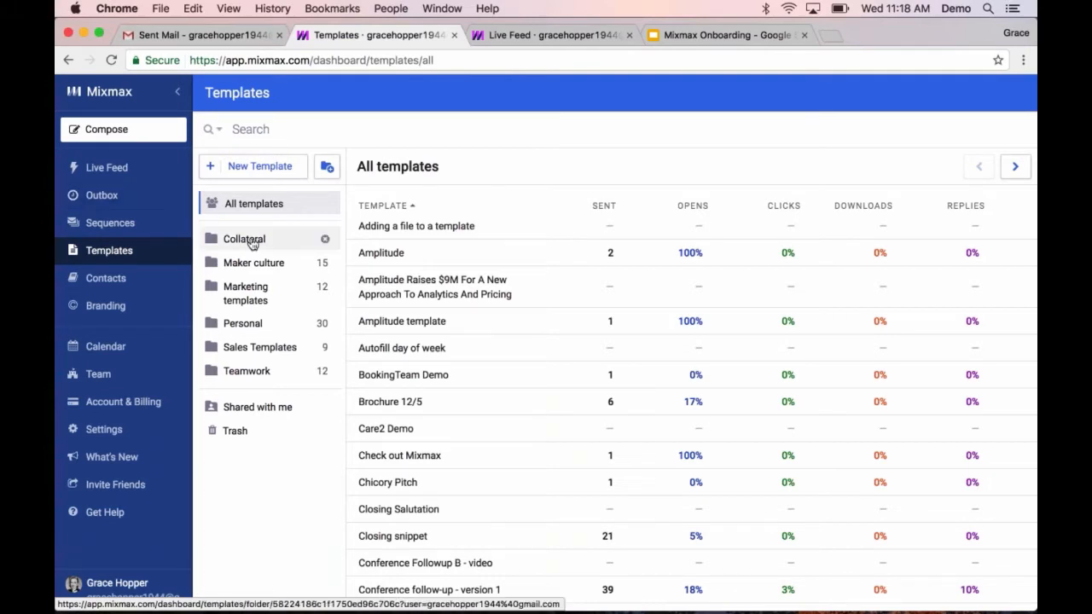
pyautogui.click(251, 347)
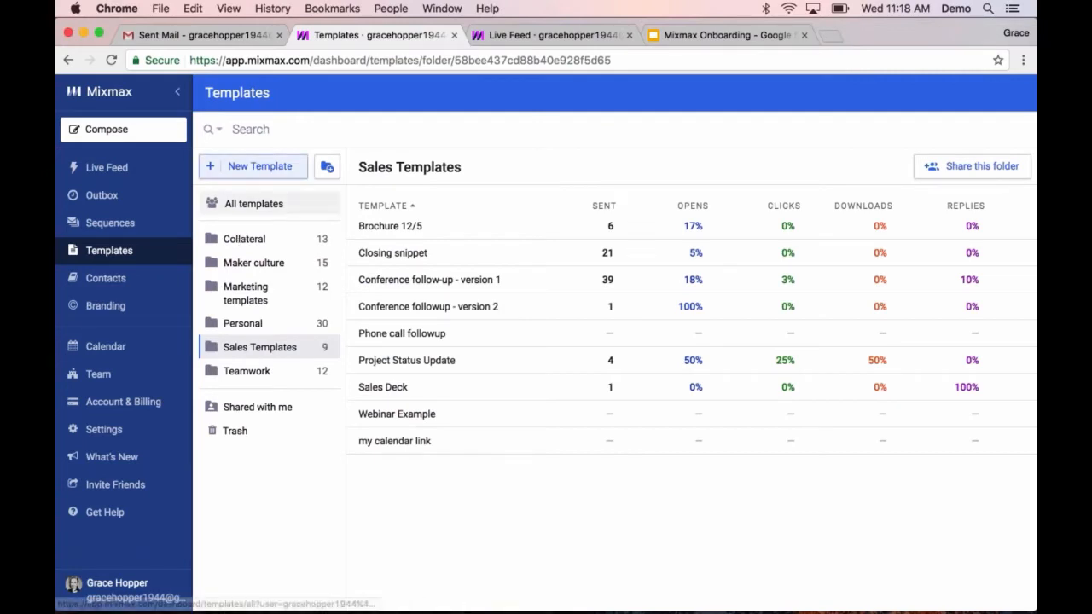
pyautogui.click(254, 170)
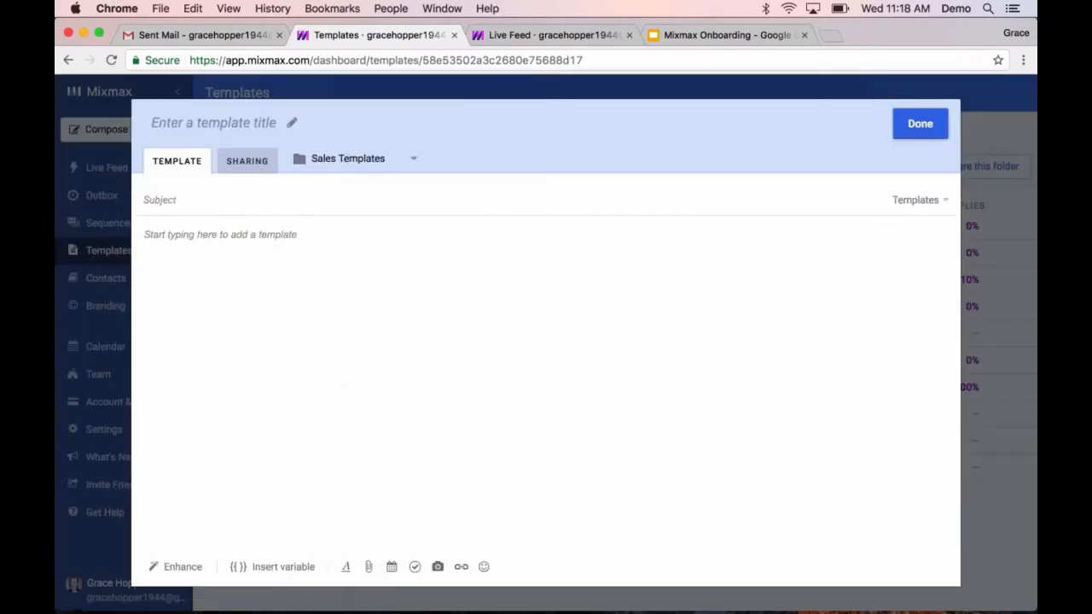
pyautogui.click(213, 124)
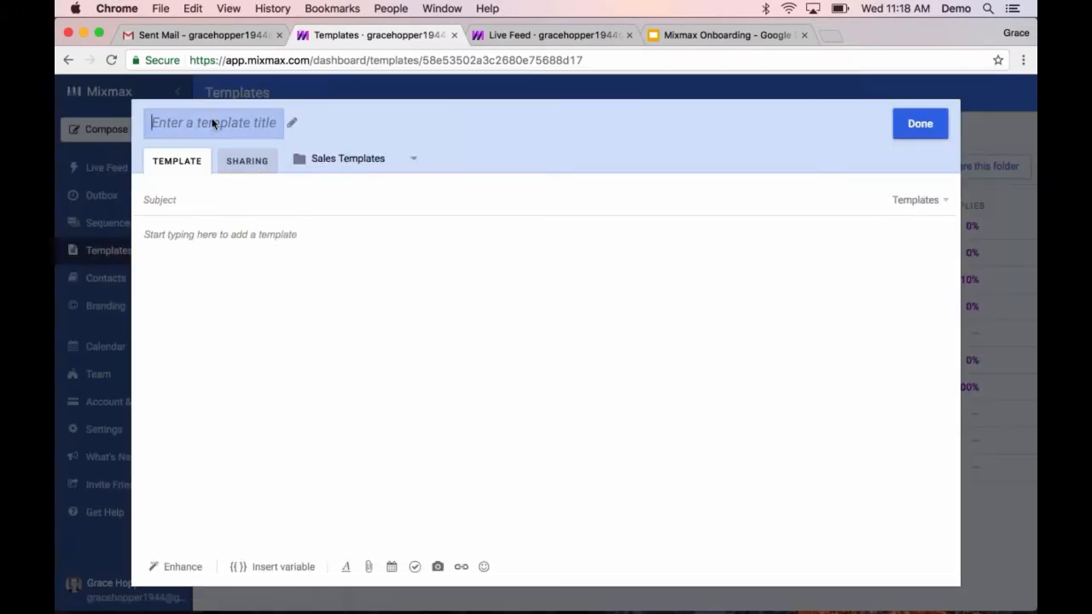
pyautogui.write('O')
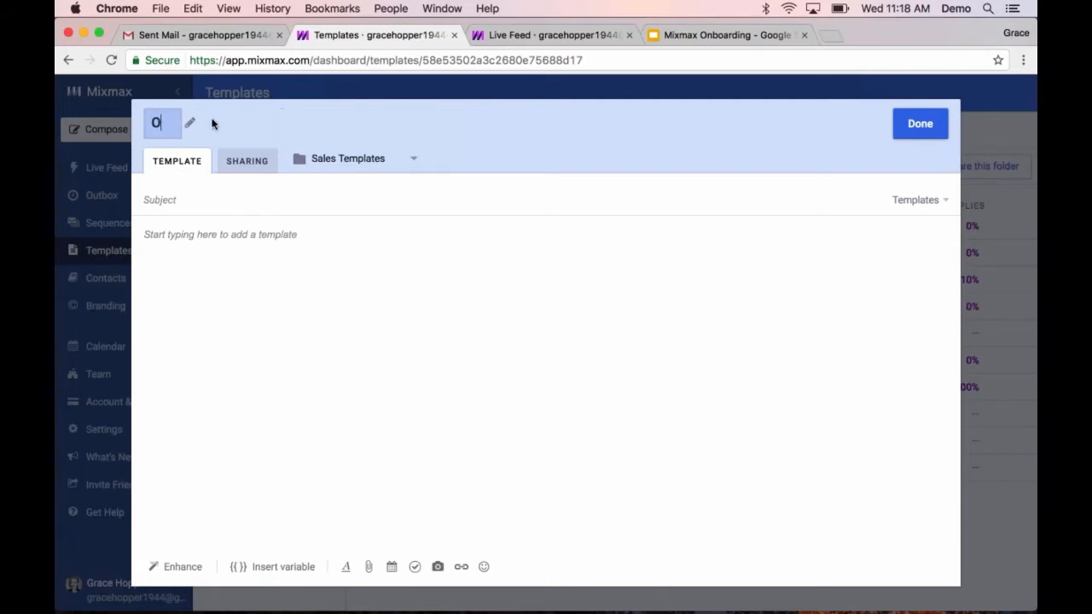
pyautogui.write('utreach 3')
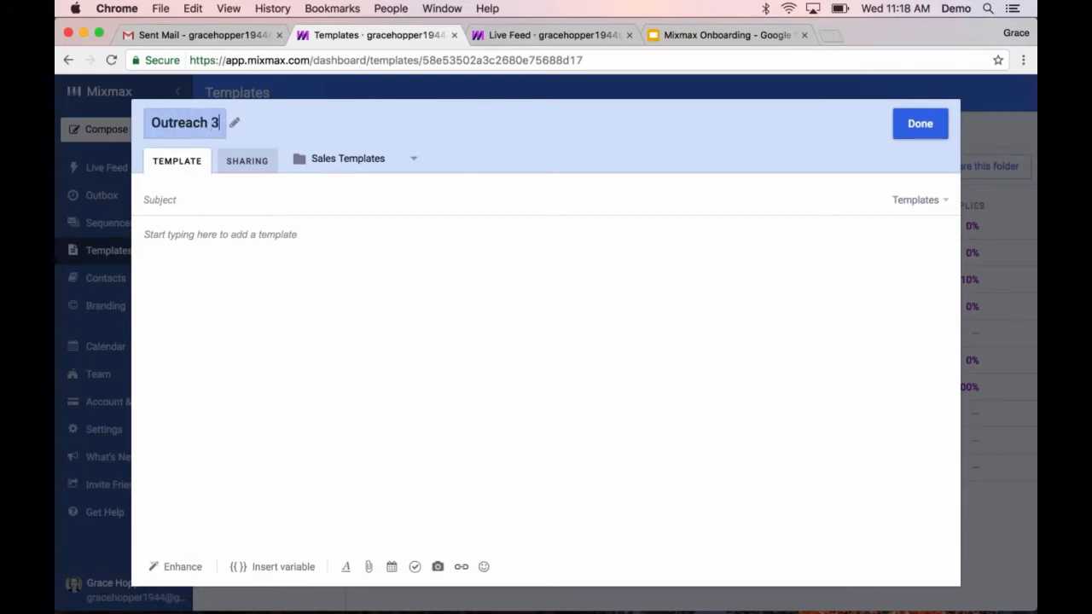
# Set the template's subject to "Hello..." and start its body with "Hi"
pyautogui.click(163, 199)
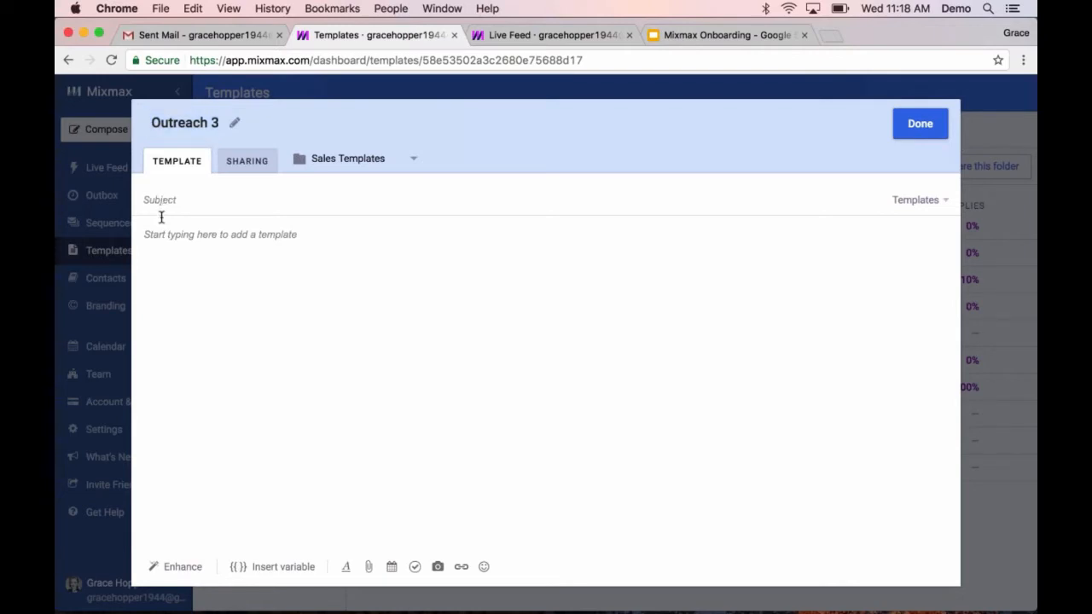
pyautogui.write('Hello...')
pyautogui.click(170, 239)
pyautogui.write('Hi')
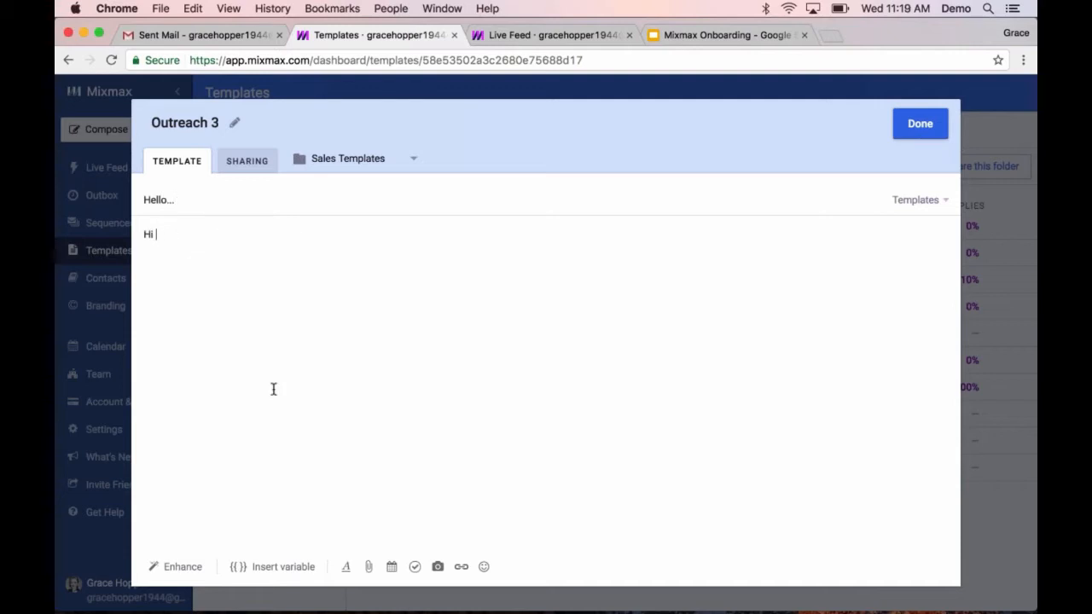
# Look through the available template variables and insert {{first name}} after "Hi" in the template body
pyautogui.click(162, 546)
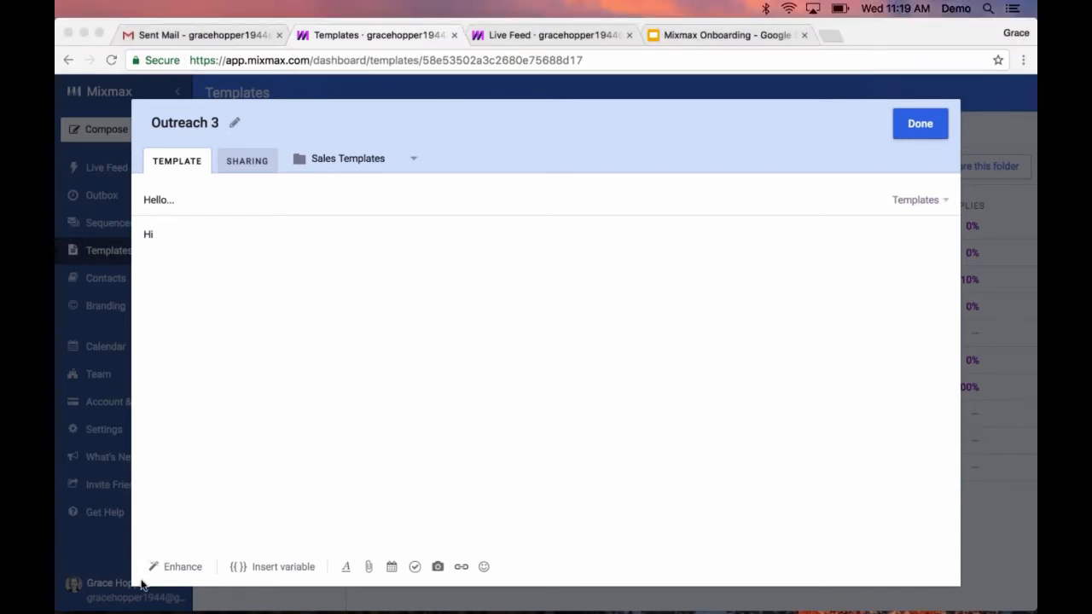
pyautogui.click(178, 229)
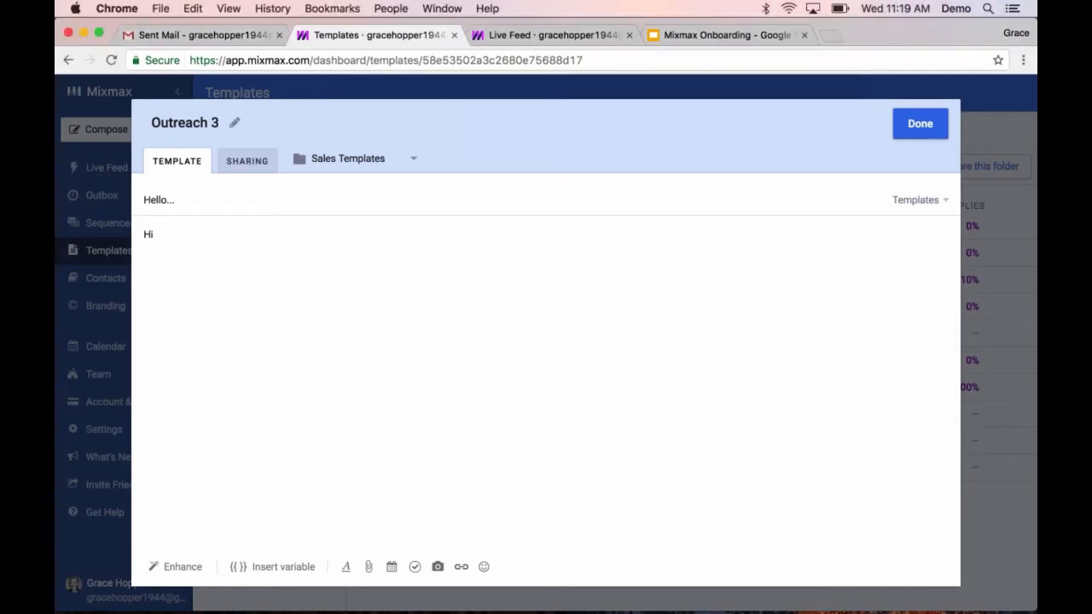
pyautogui.click(269, 567)
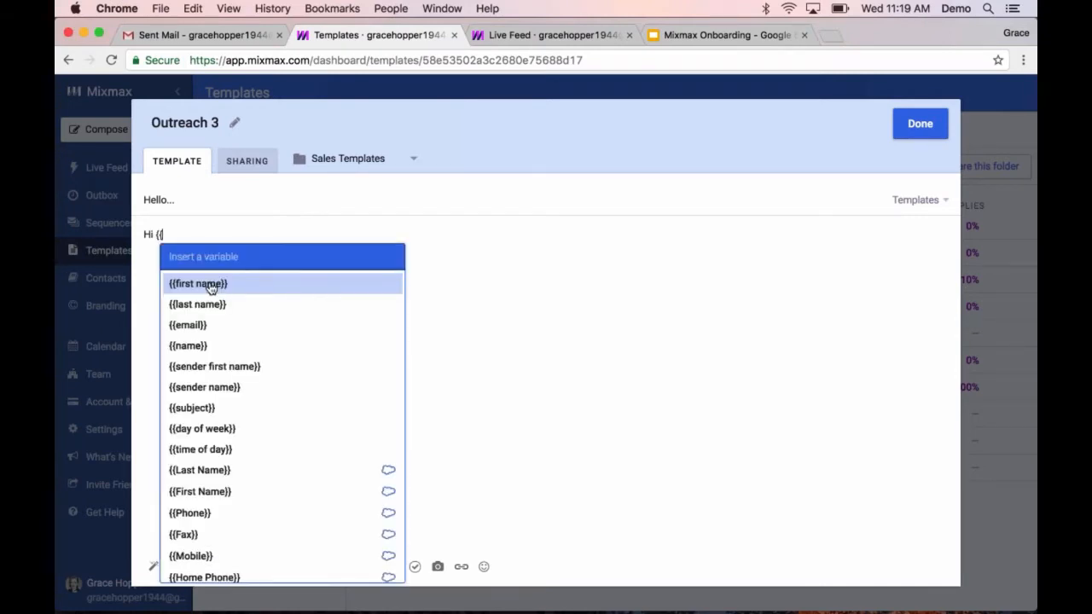
pyautogui.scroll(-3, 231, 445)
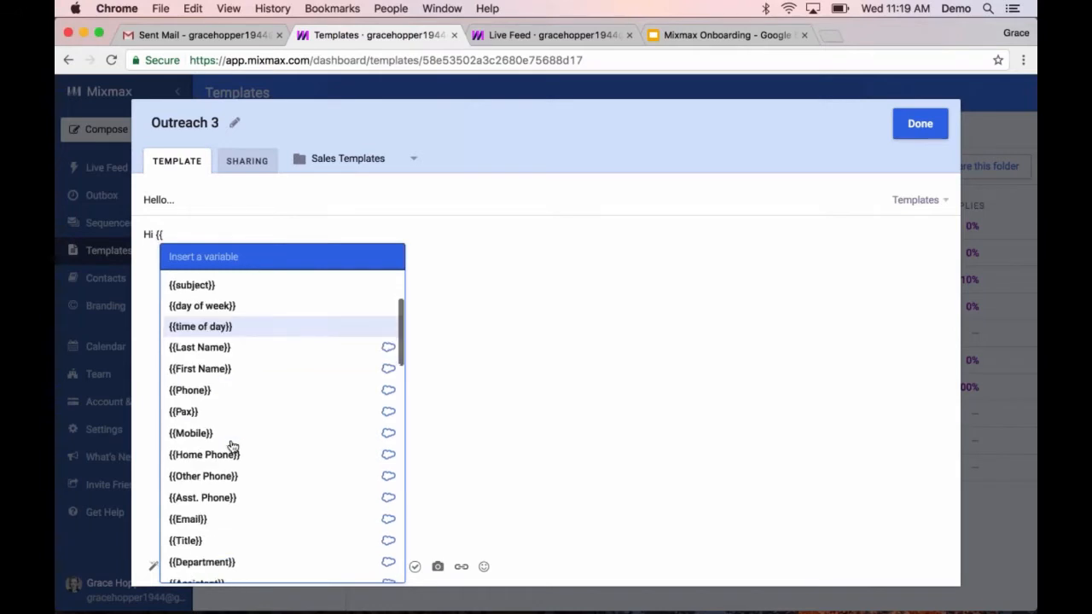
pyautogui.scroll(4, 231, 445)
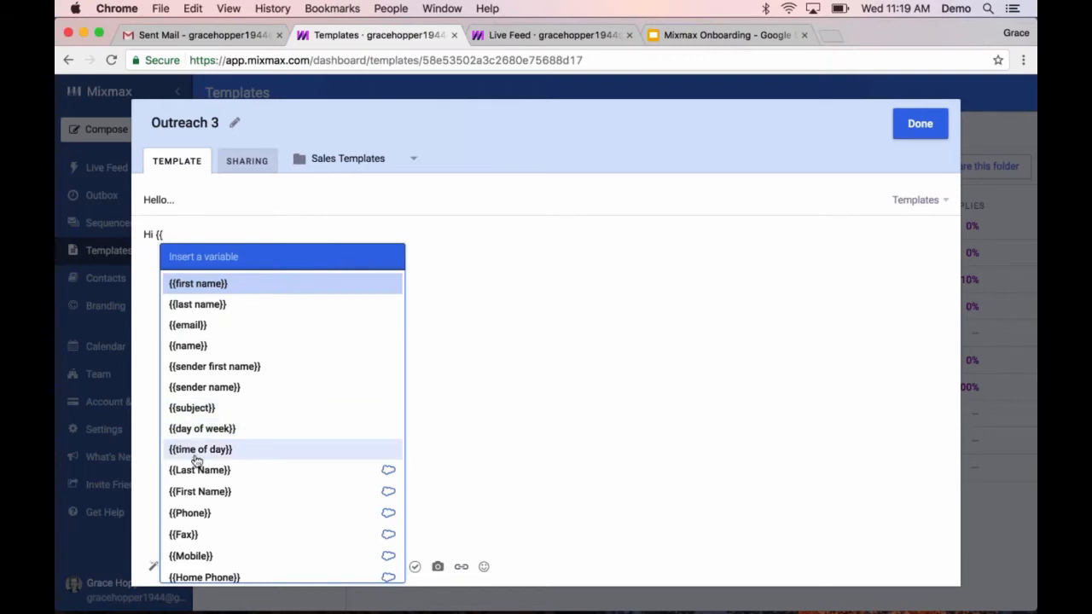
pyautogui.scroll(-1, 212, 493)
pyautogui.scroll(-7, 214, 493)
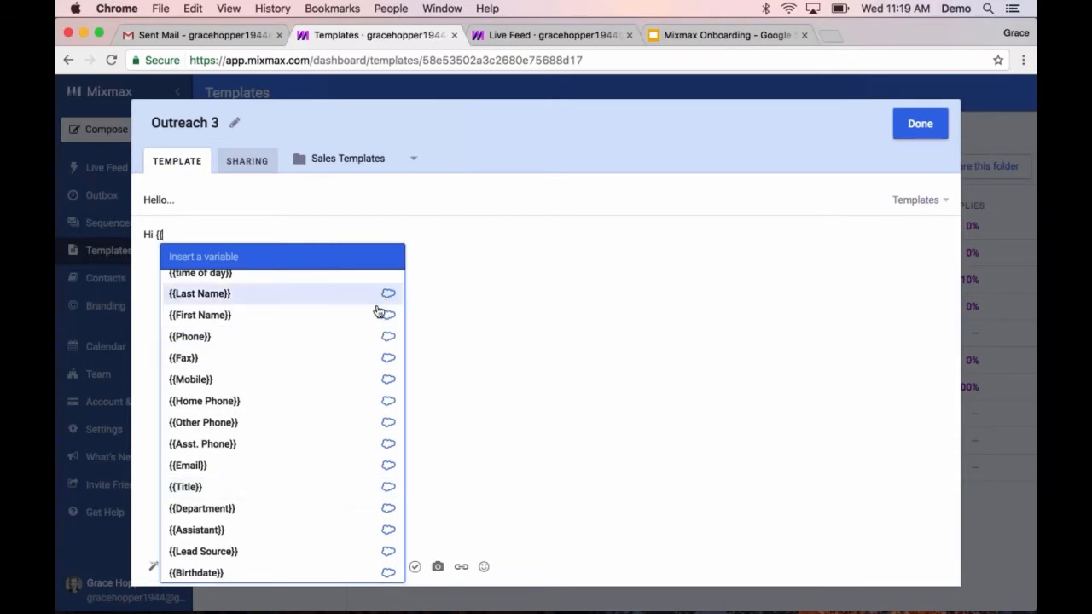
pyautogui.scroll(-1, 379, 310)
pyautogui.scroll(1, 380, 310)
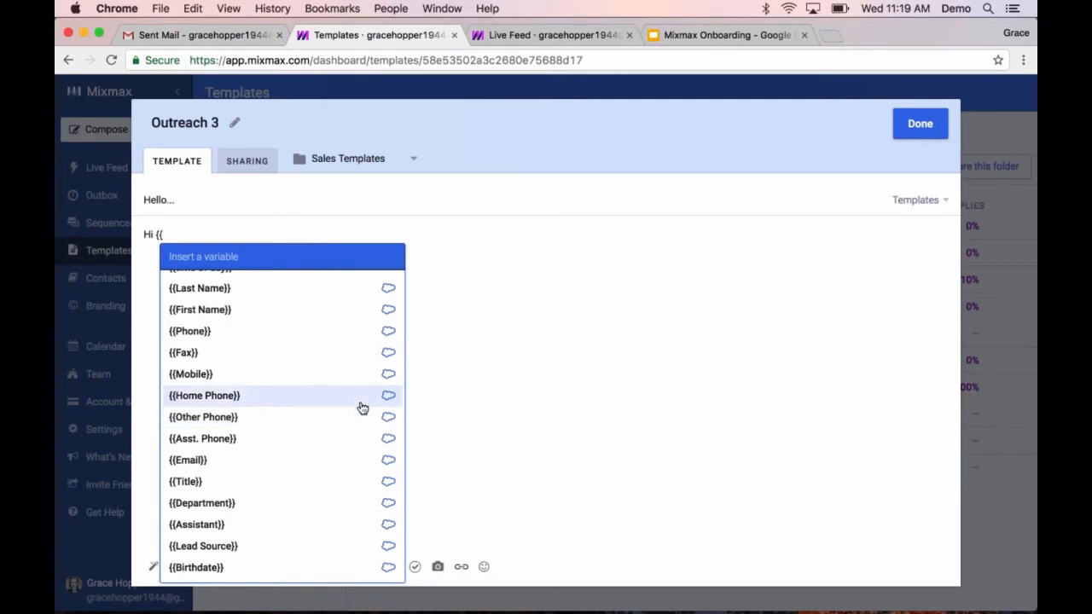
pyautogui.scroll(5, 361, 406)
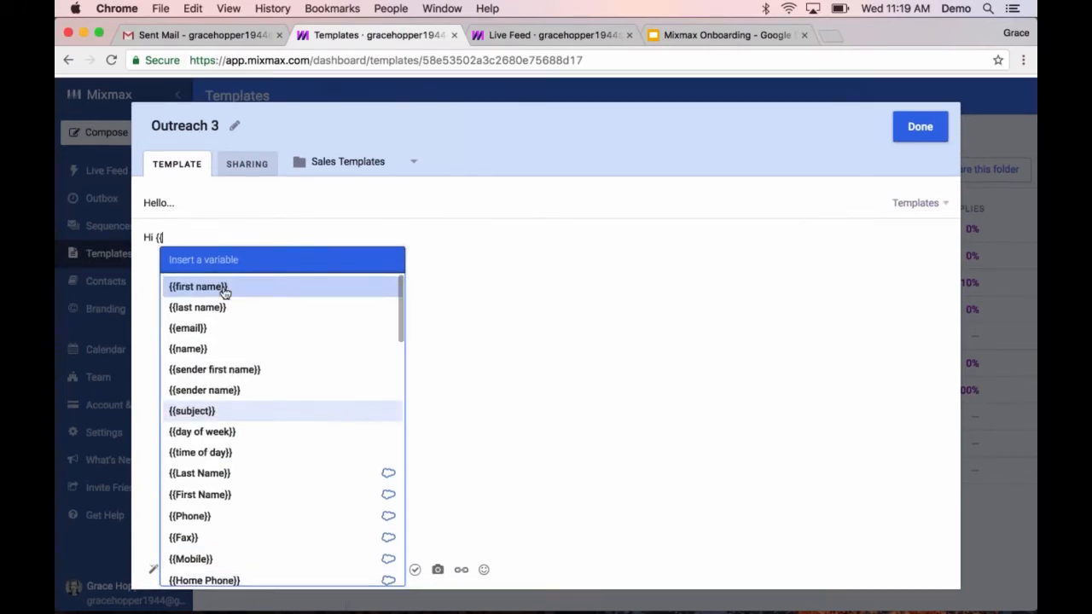
pyautogui.click(224, 290)
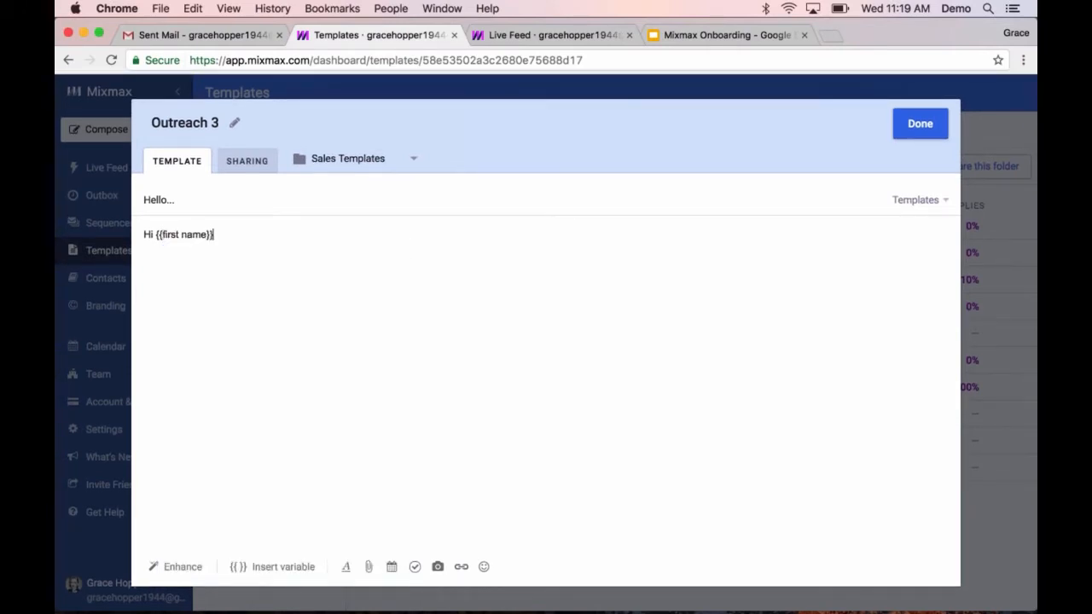
# Add a comma after the first name variable and write "Great to meet you." as the following paragraph
pyautogui.write(',')
pyautogui.press('Return')
pyautogui.write('Great to meet you')
pyautogui.write('.')
# Share the "Outreach 3" template with My Team and one individual contact, and return to the template's content
pyautogui.click(248, 165)
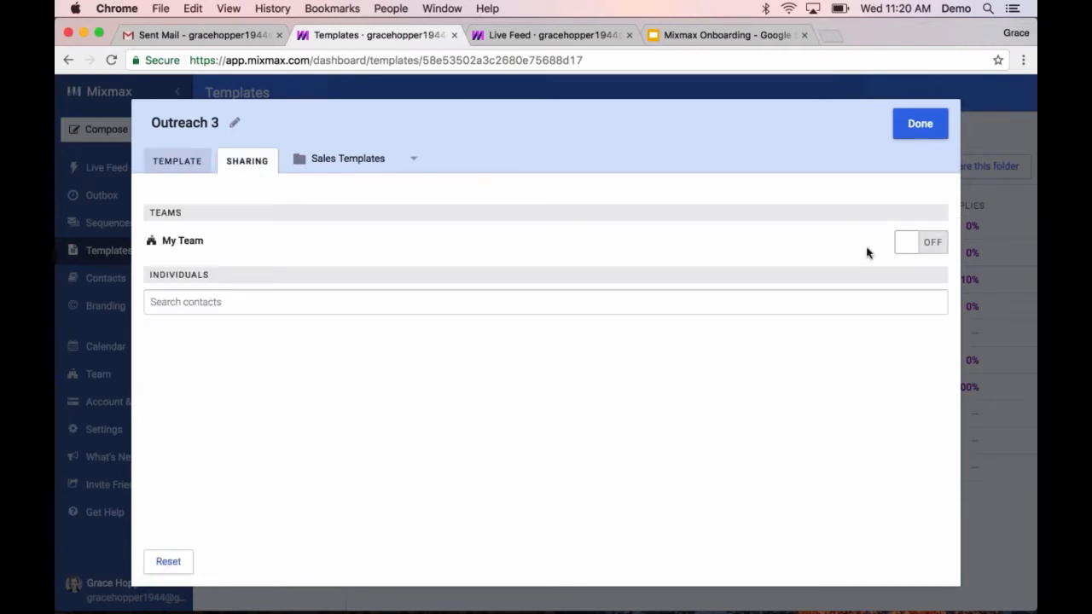
pyautogui.click(930, 247)
pyautogui.click(777, 300)
pyautogui.write('h')
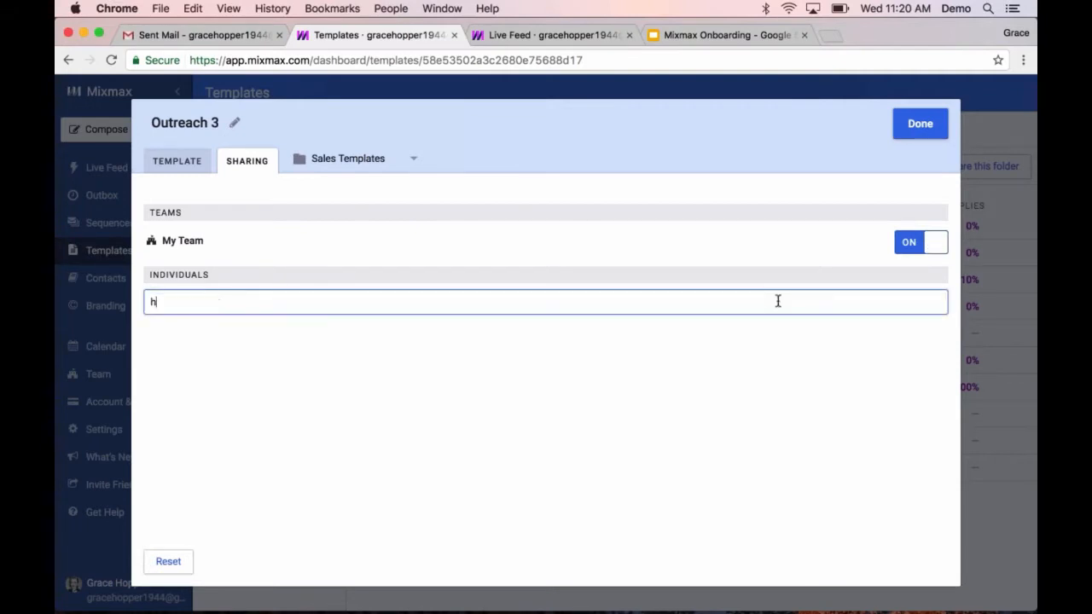
pyautogui.write('u')
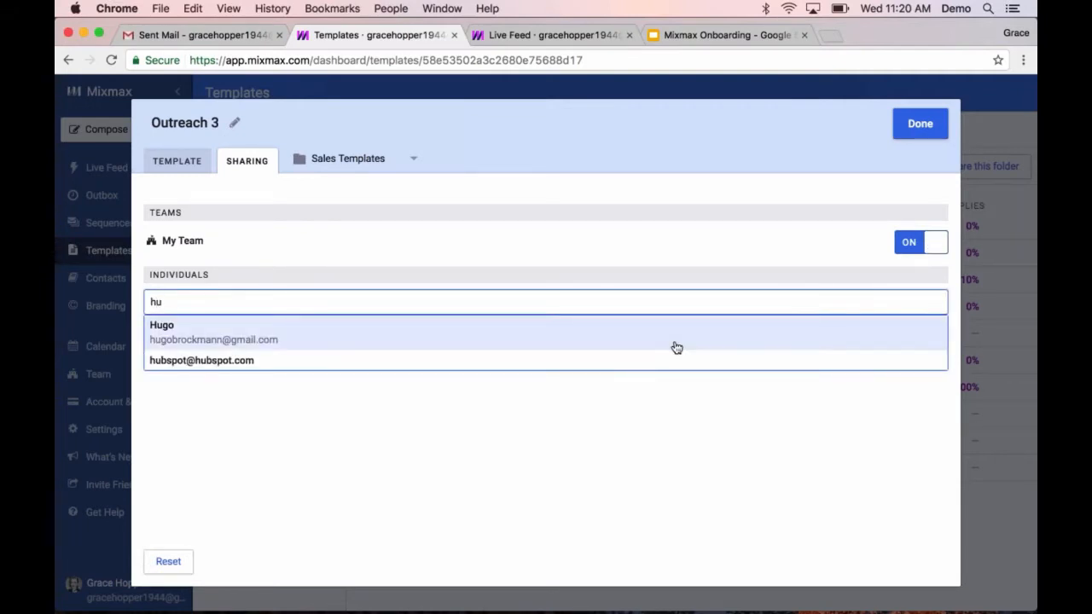
pyautogui.click(675, 346)
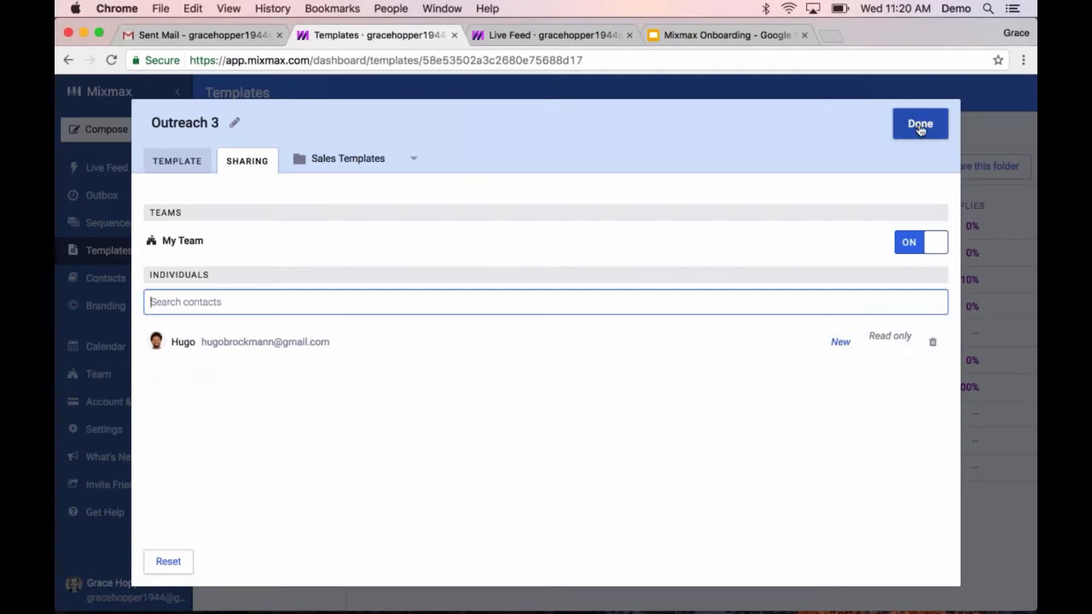
pyautogui.click(176, 161)
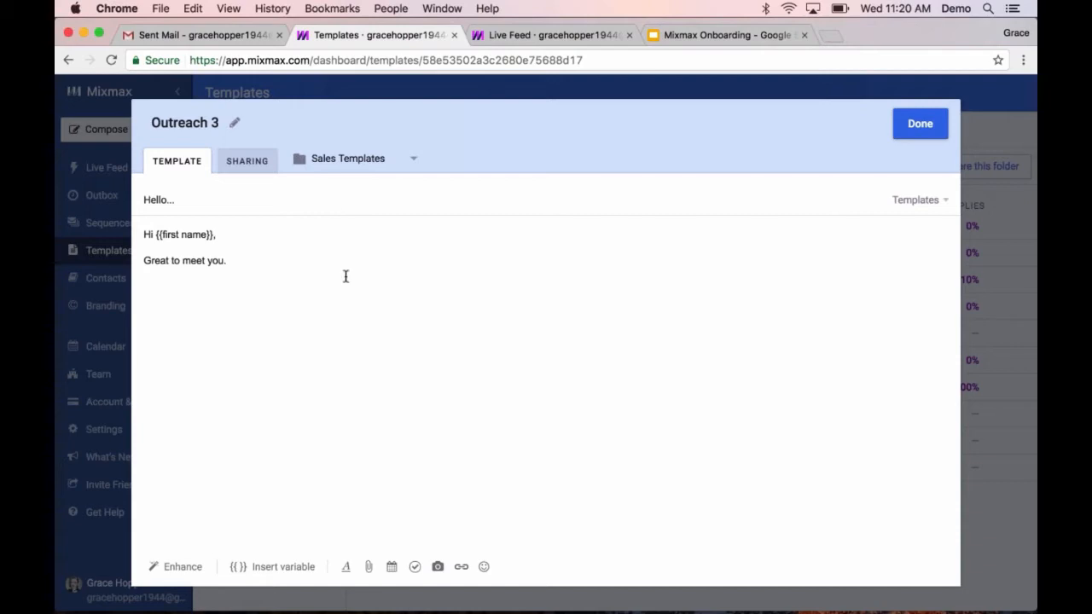
# Compose a new email to a contact with the "Outreach 3" template inserted in the body, and discard the draft
pyautogui.click(251, 261)
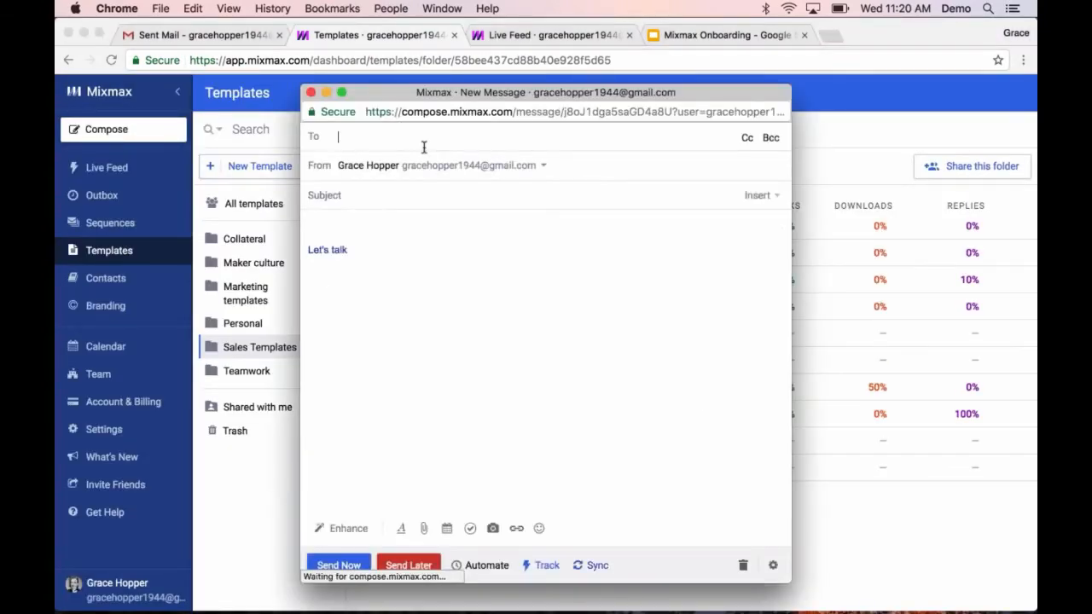
pyautogui.write('judy')
pyautogui.click(431, 171)
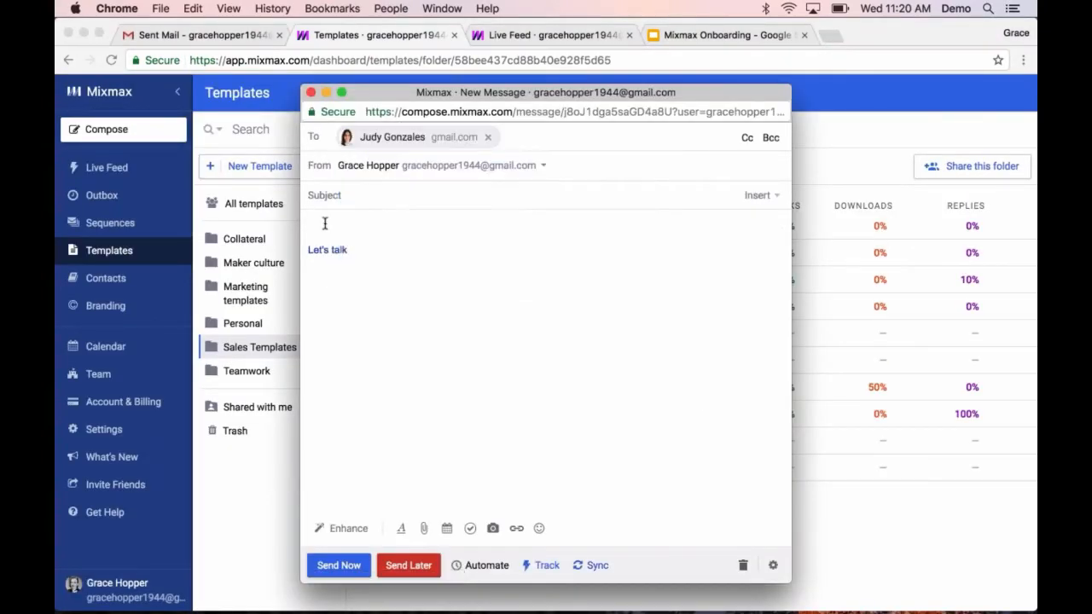
pyautogui.click(325, 223)
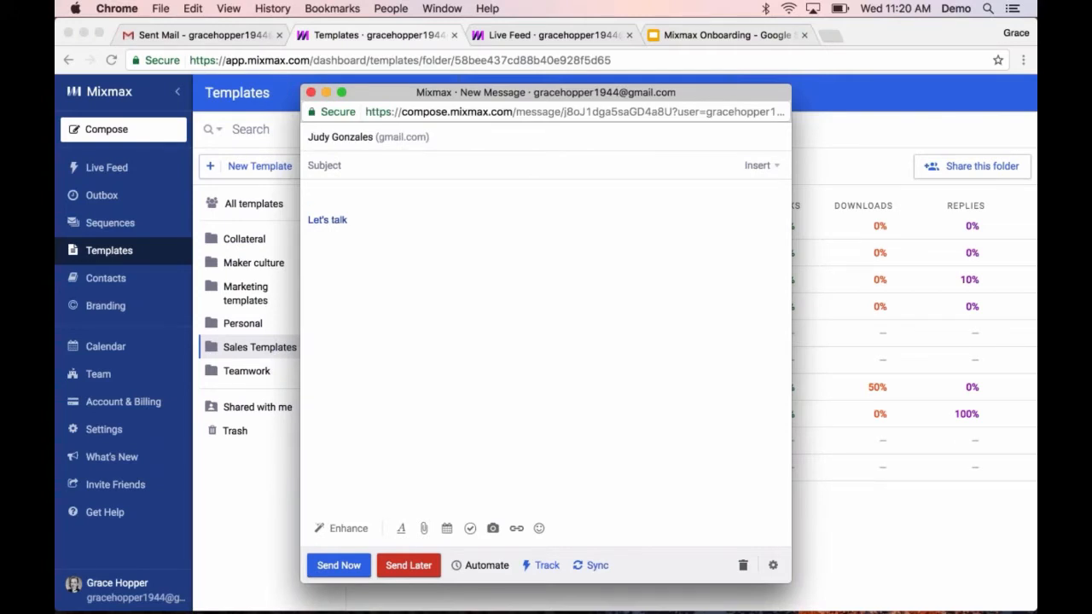
pyautogui.write(';outr')
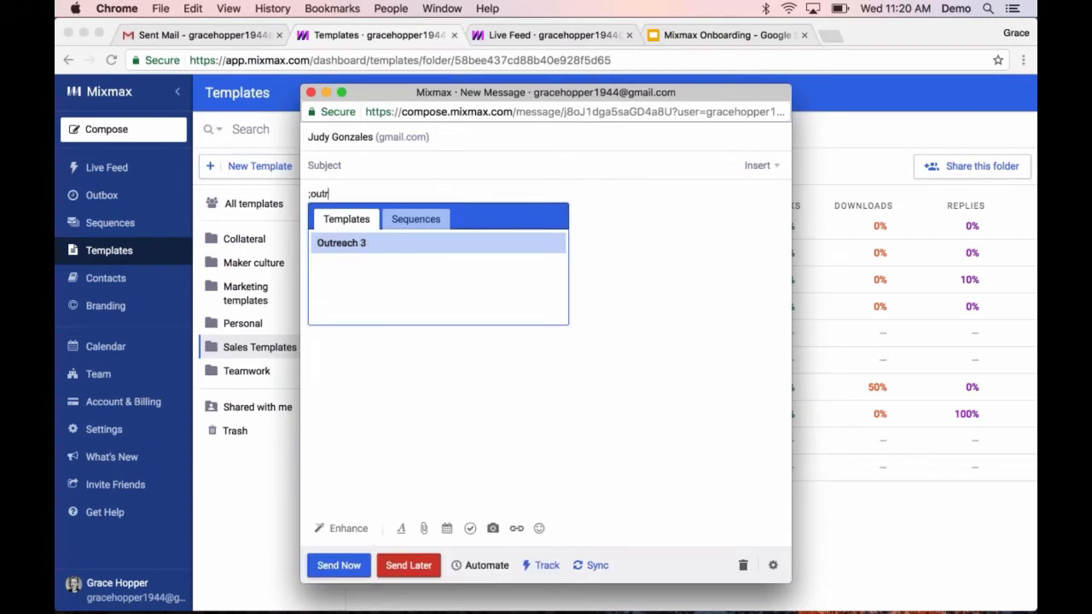
pyautogui.press('Return')
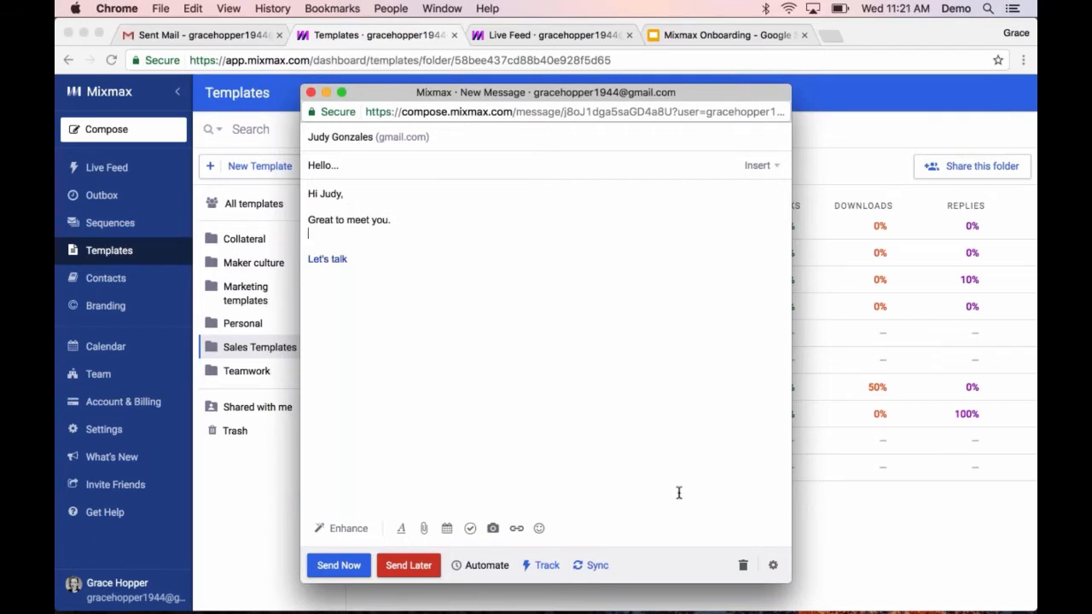
pyautogui.click(742, 564)
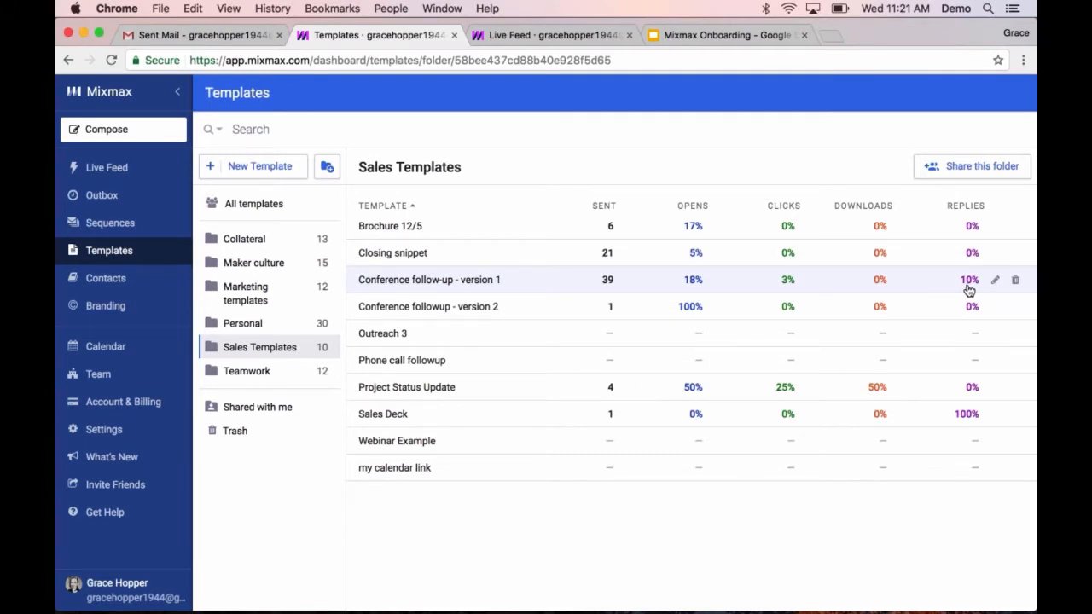
# Switch to the Mixmax Onboarding presentation and show the "Instant Scheduling" slide
pyautogui.moveTo(965, 286)
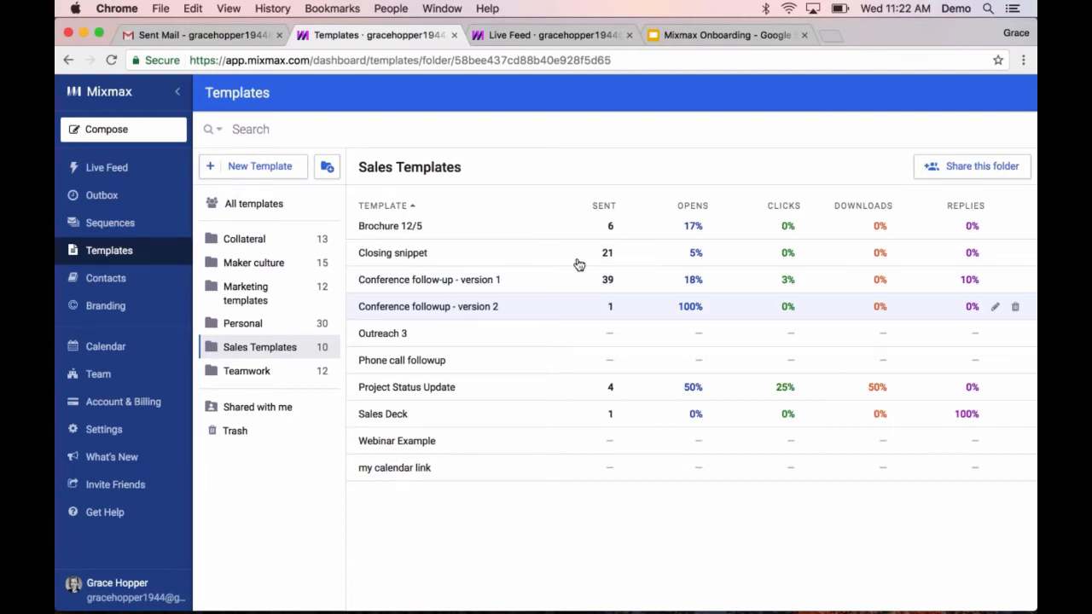
pyautogui.click(683, 38)
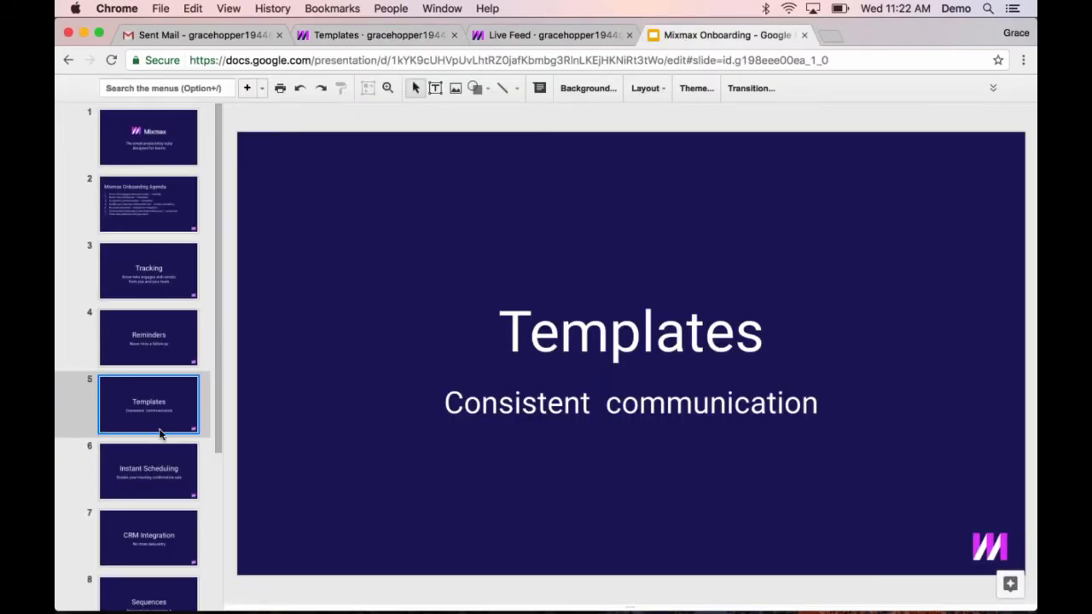
pyautogui.click(148, 469)
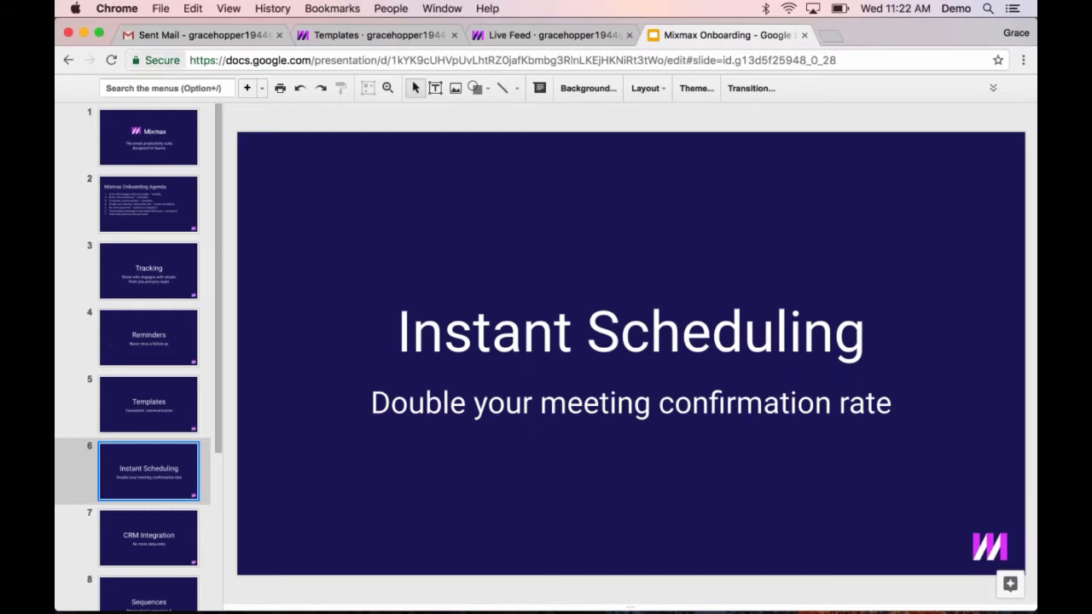
# Switch to Gmail, discard the open "Following up" draft, and start a new message with the "Let's talk" line deleted
pyautogui.click(149, 37)
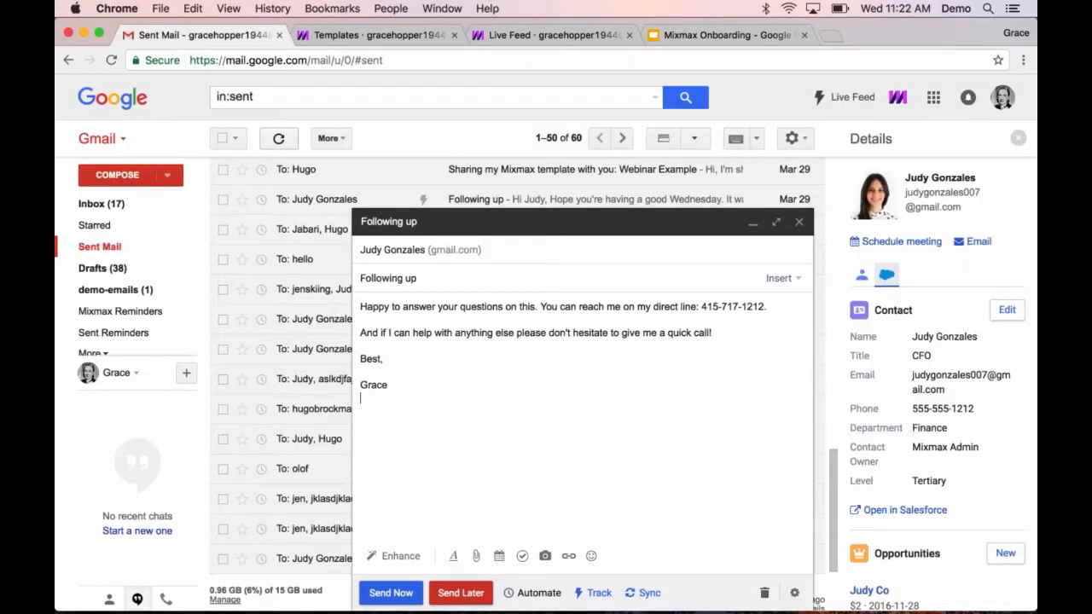
pyautogui.click(764, 593)
pyautogui.click(127, 175)
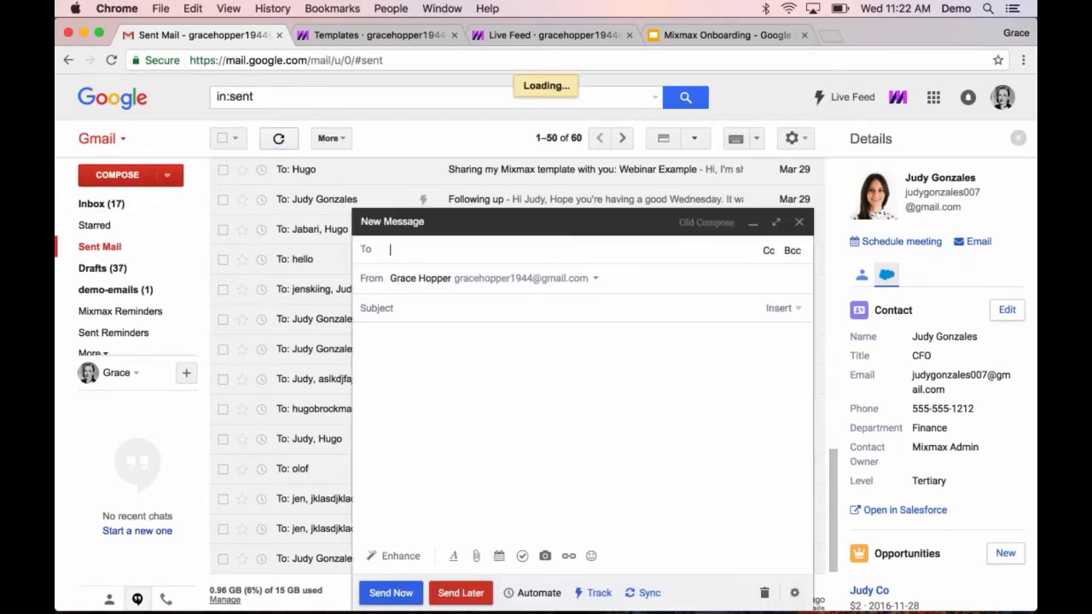
pyautogui.moveTo(365, 362); pyautogui.dragTo(403, 357)
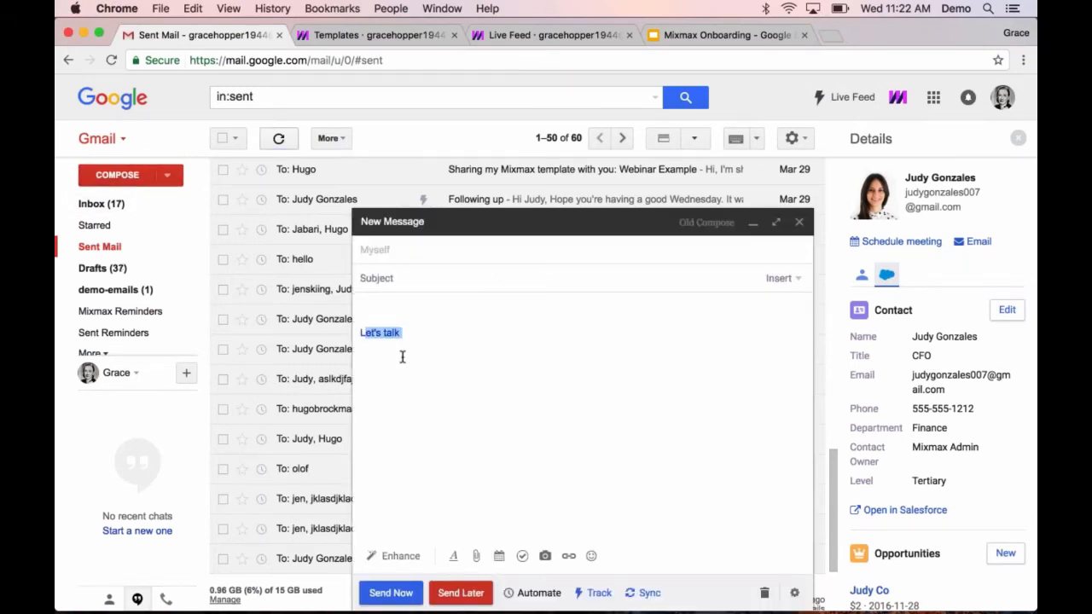
pyautogui.press('BackSpace')
pyautogui.press('BackSpace')
pyautogui.press('BackSpace')
pyautogui.press('BackSpace')
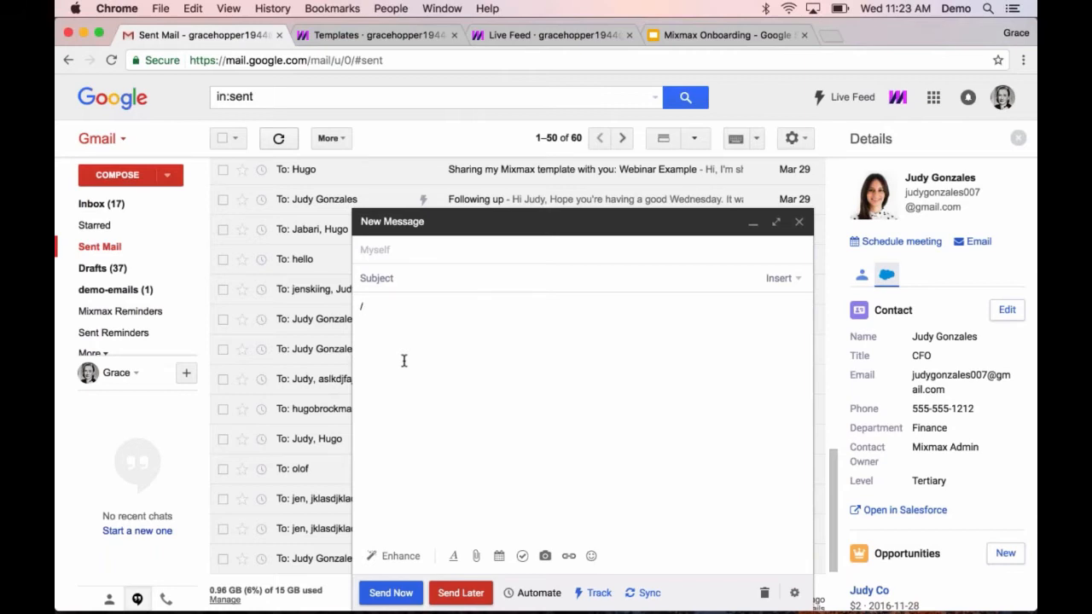
# Insert 30-minute availability slots into the message body with the /meeting command, and remove them again
pyautogui.write('/meeting')
pyautogui.press('Return')
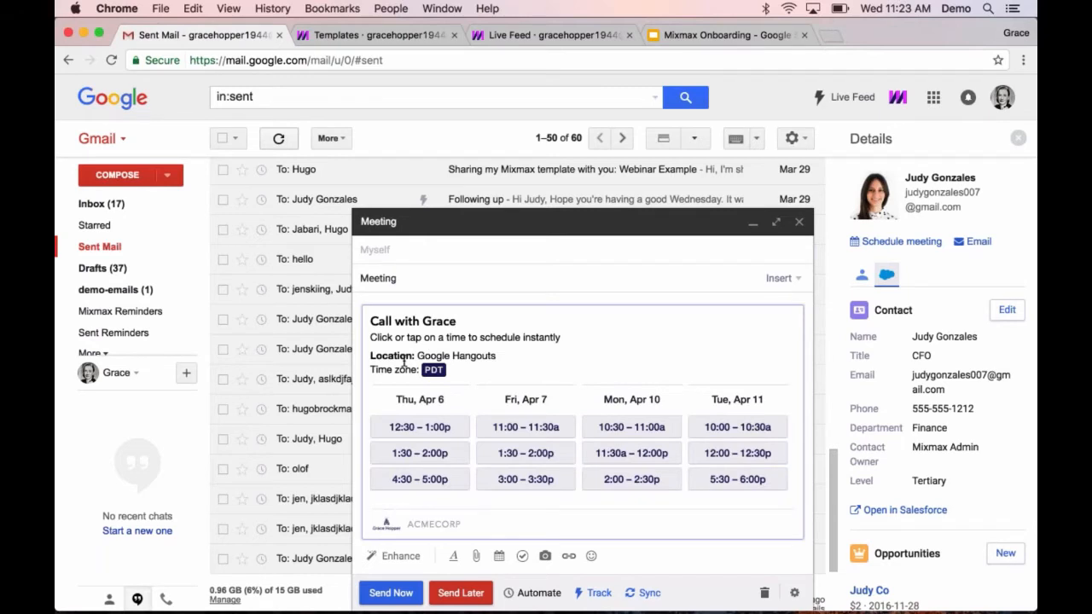
pyautogui.moveTo(405, 362)
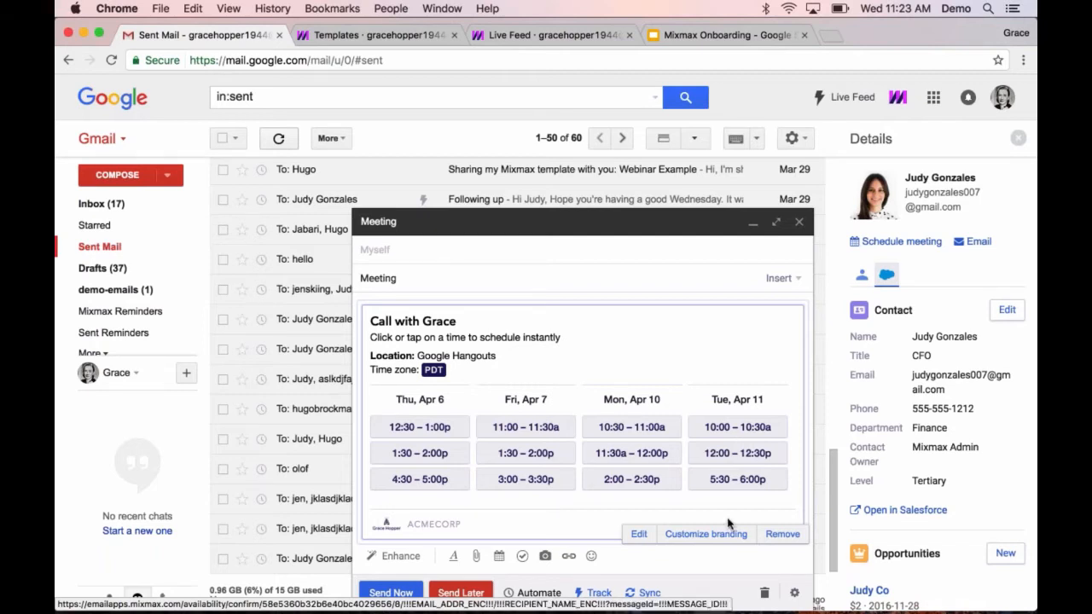
pyautogui.click(782, 534)
# Insert 45-minute availability slots into the message body with the /meeting command, and remove the block
pyautogui.write('/')
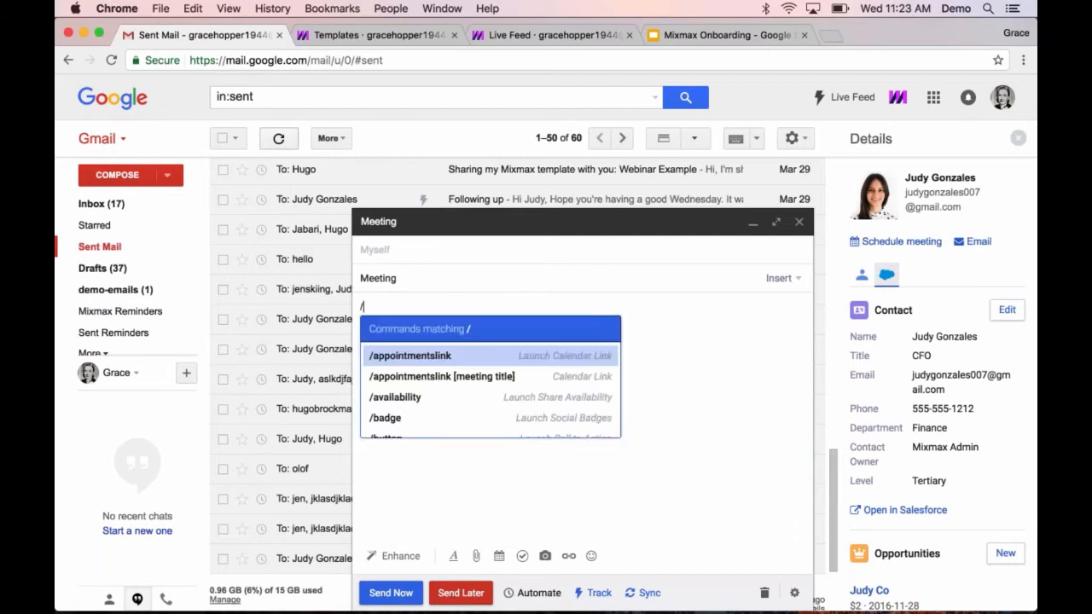
pyautogui.write('meeting ')
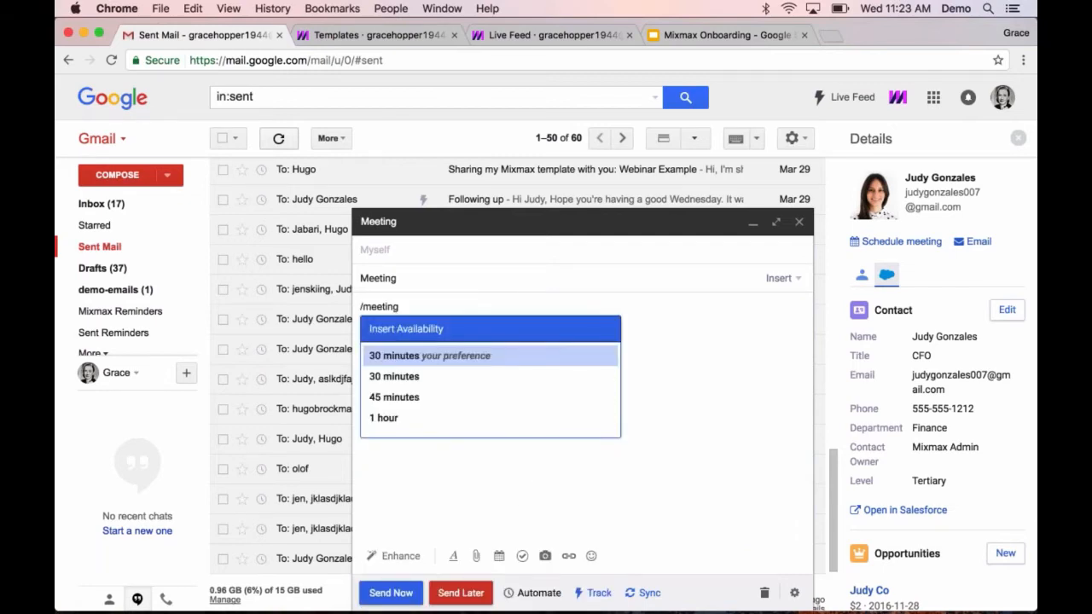
pyautogui.write('45')
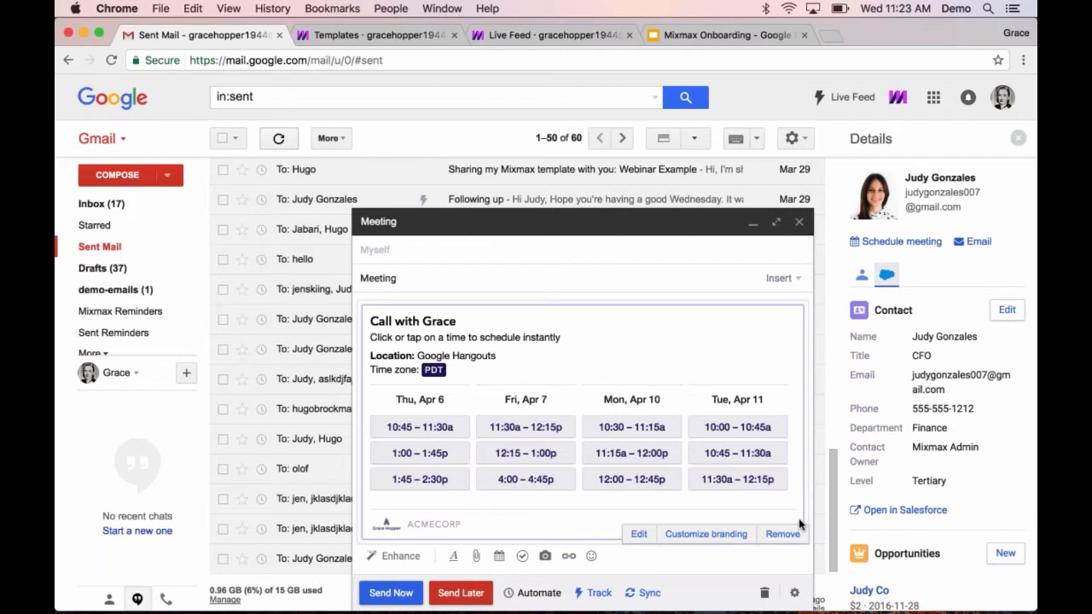
pyautogui.click(782, 533)
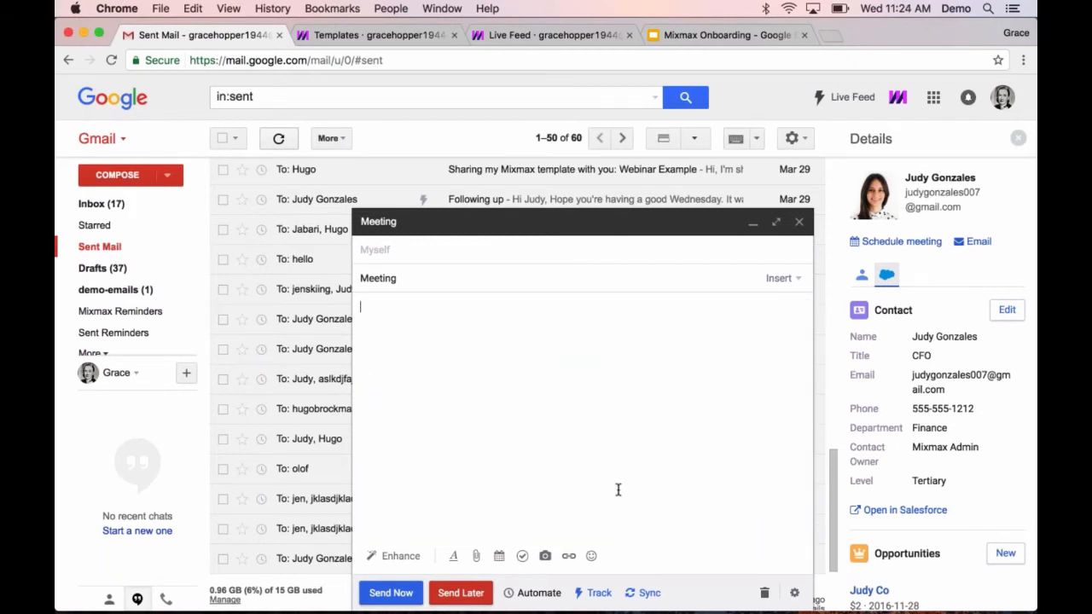
# Show the calendar options for the message, including Share availability, and return to the empty body
pyautogui.click(499, 556)
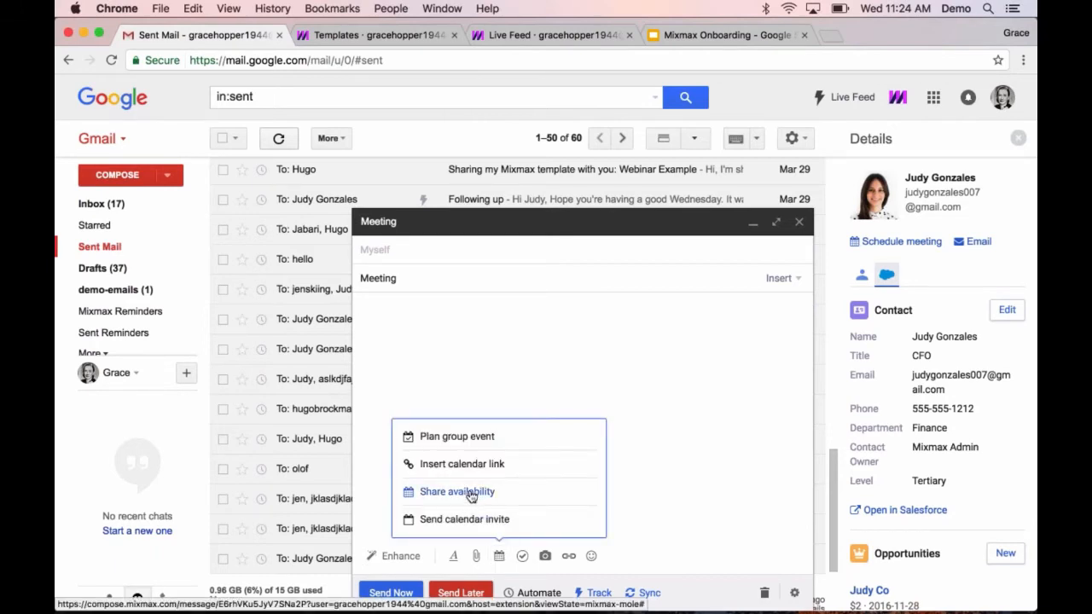
pyautogui.click(375, 311)
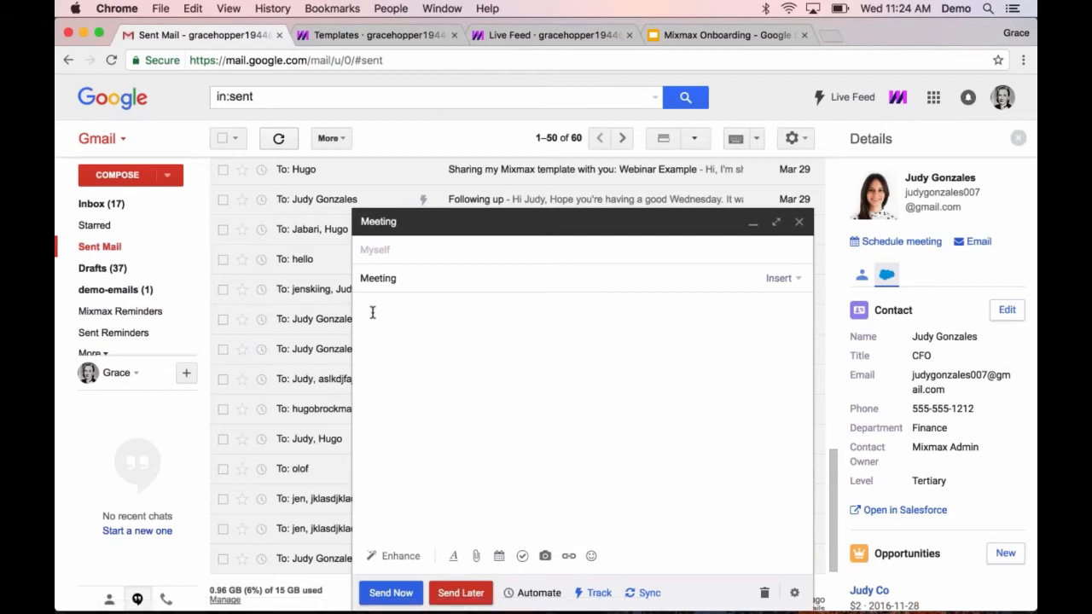
# Launch Share Availability in the message body with the /cal command and schedule on the account owner's own calendar
pyautogui.write('/cal')
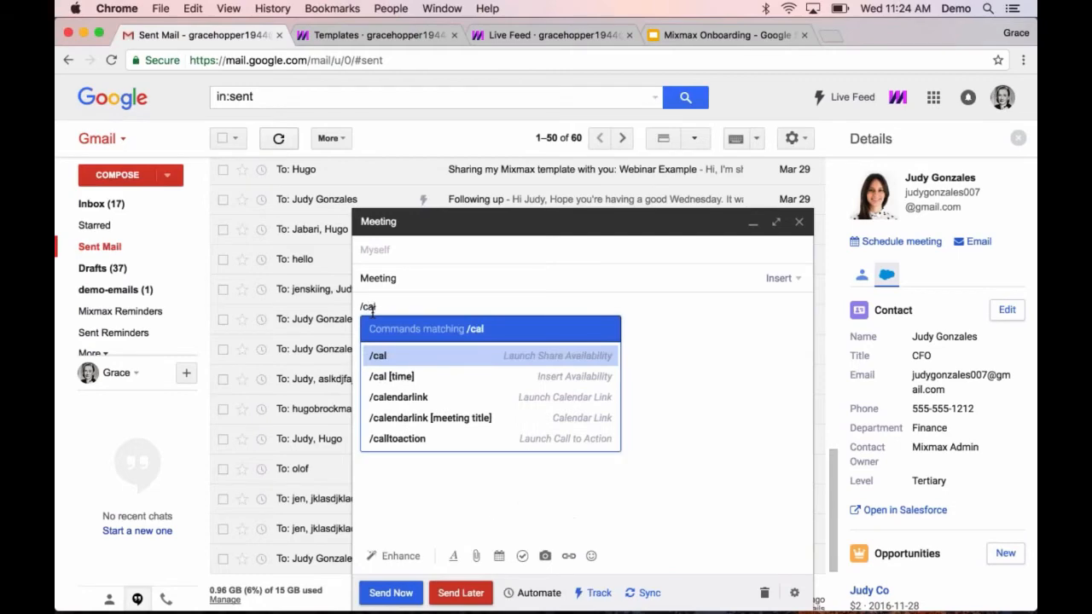
pyautogui.press('Return')
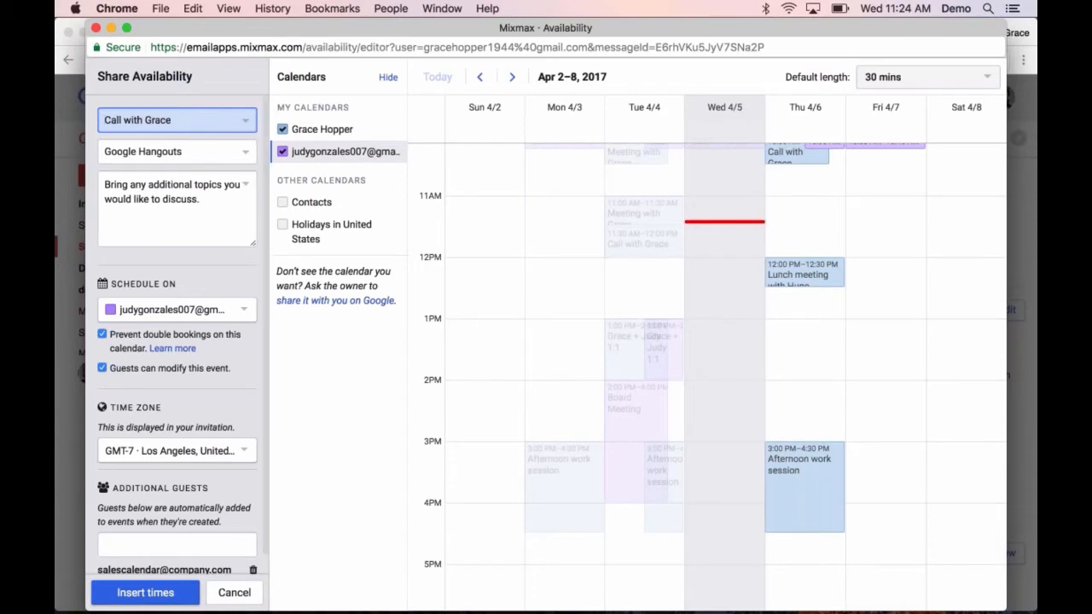
pyautogui.click(201, 312)
pyautogui.click(189, 356)
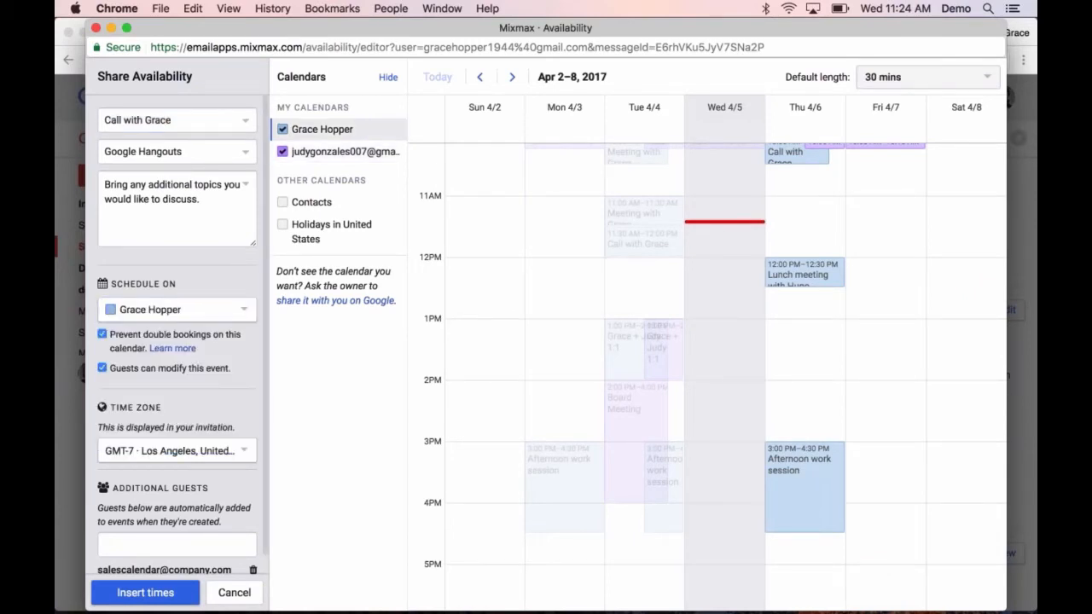
# Offer 11:00–11:30 AM slots on Thursday 4/6 and Friday 4/7, and try a 9:00 AM slot over Friday's Morning Meeting
pyautogui.scroll(2, 731, 298)
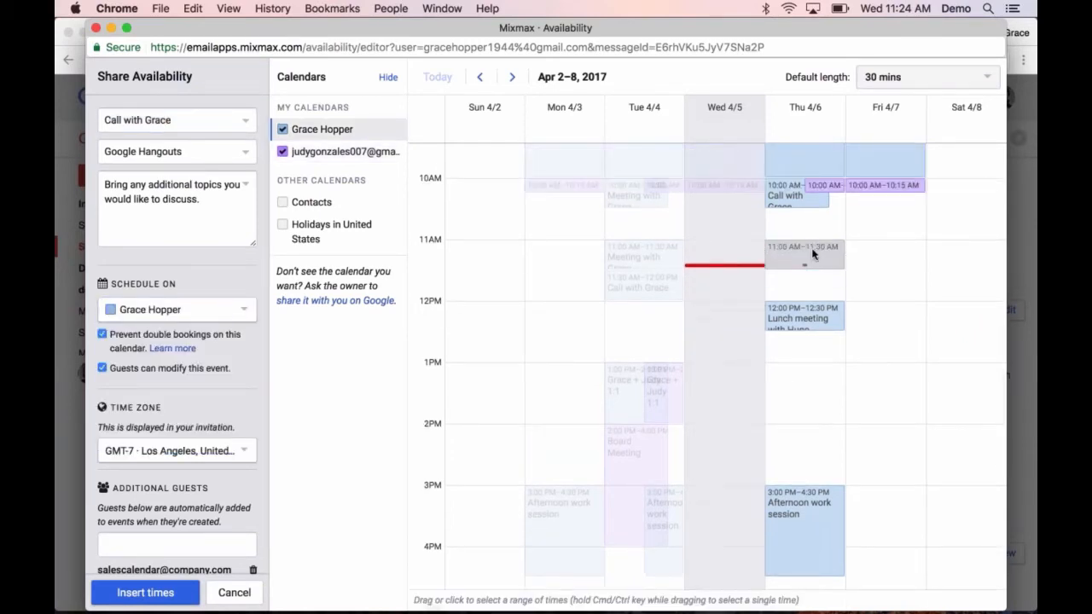
pyautogui.click(806, 253)
pyautogui.click(884, 256)
pyautogui.scroll(3, 884, 273)
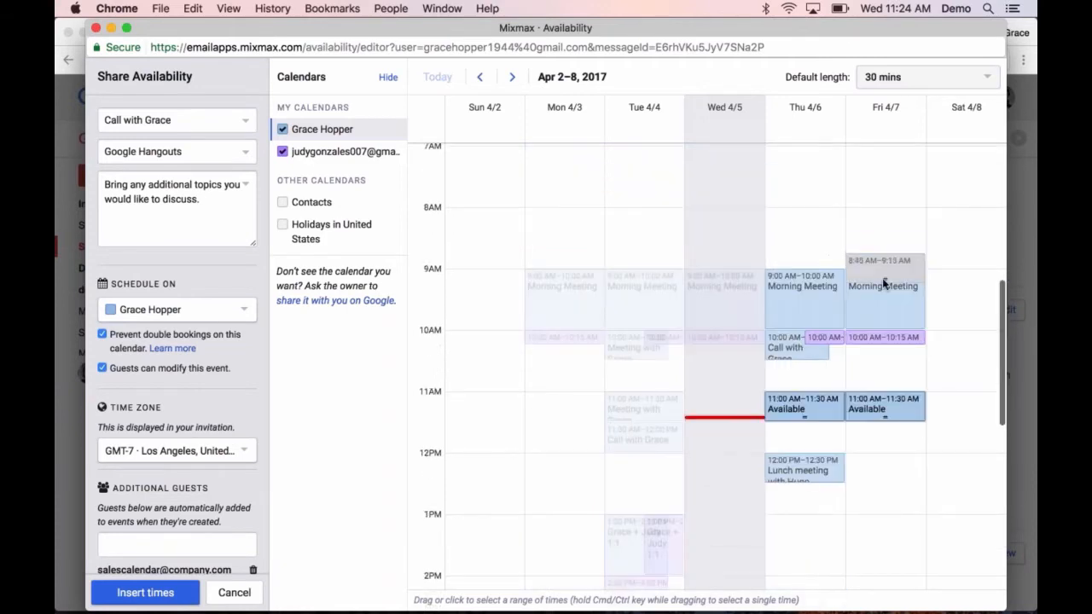
pyautogui.click(883, 284)
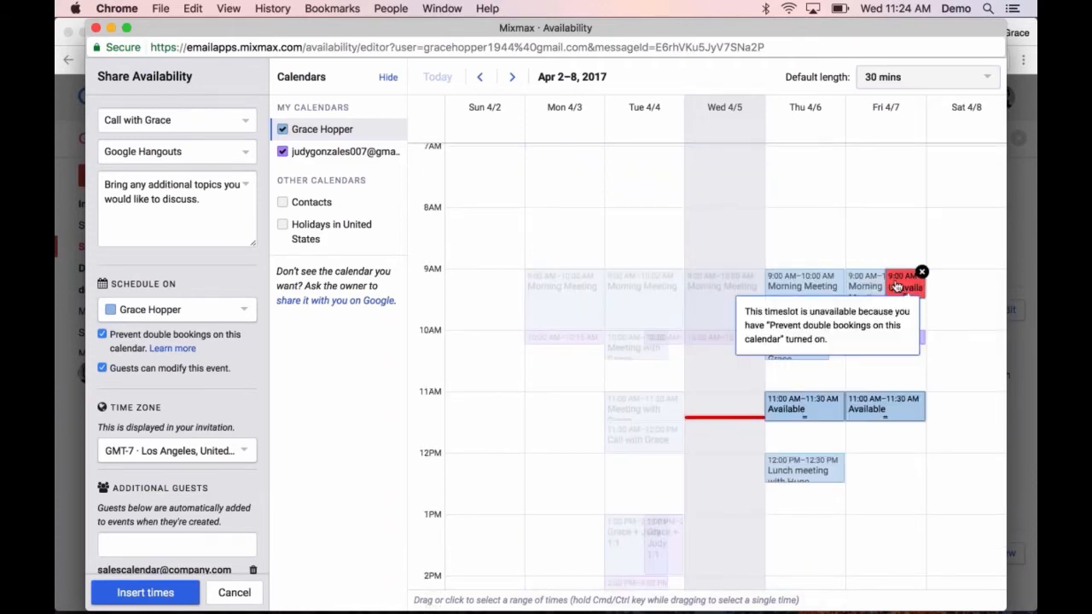
# Add slots for Friday 4/7 at 10:30–11:00 AM and Thursday 4/6 at 12:45–1:15 PM, and insert the times into the message
pyautogui.click(893, 363)
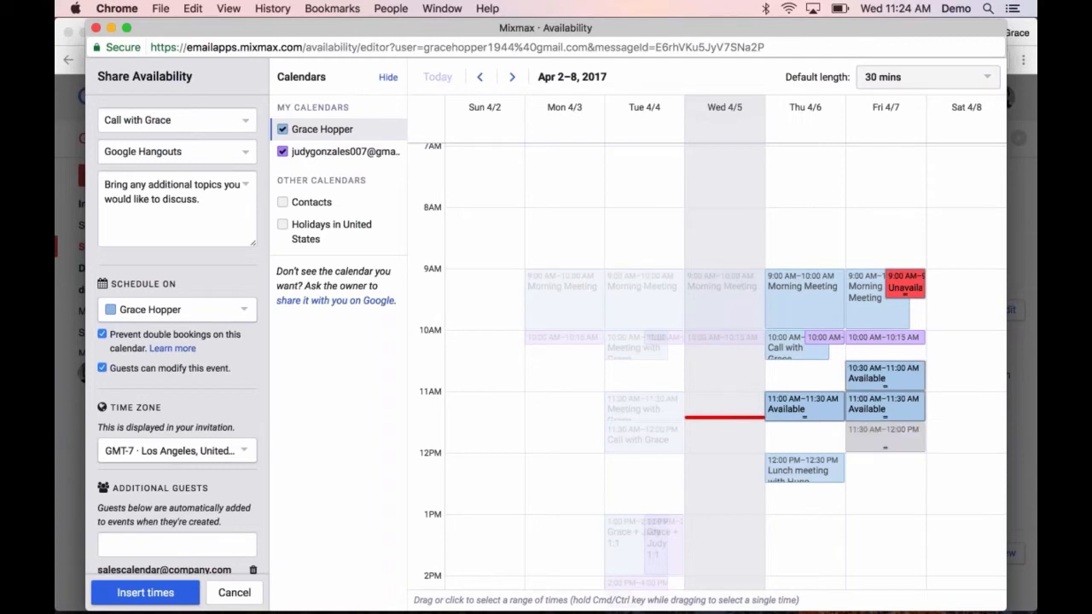
pyautogui.click(804, 508)
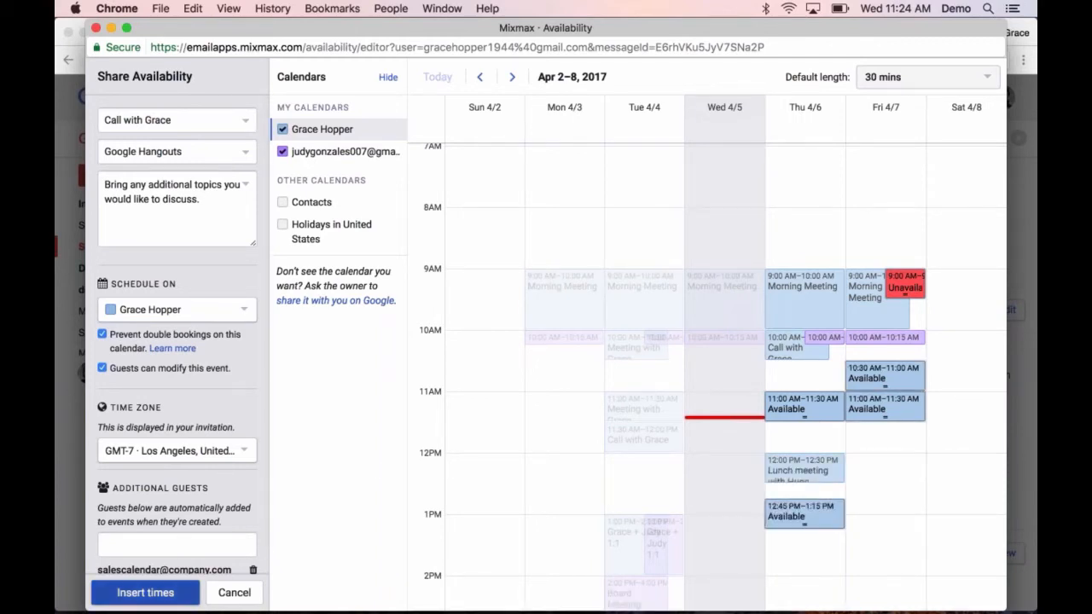
pyautogui.click(145, 592)
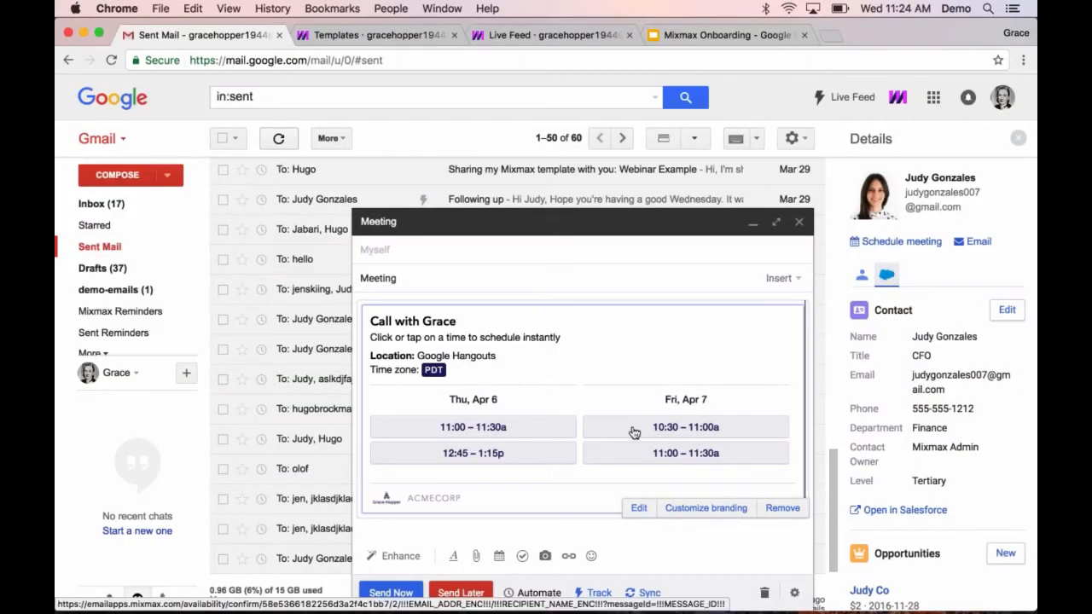
# Edit the inserted availability: add 30-minute slots from 12:00 to 1:30 PM on Friday and Saturday, and extend Friday's 1:00 PM slot to 2:30 PM
pyautogui.click(639, 508)
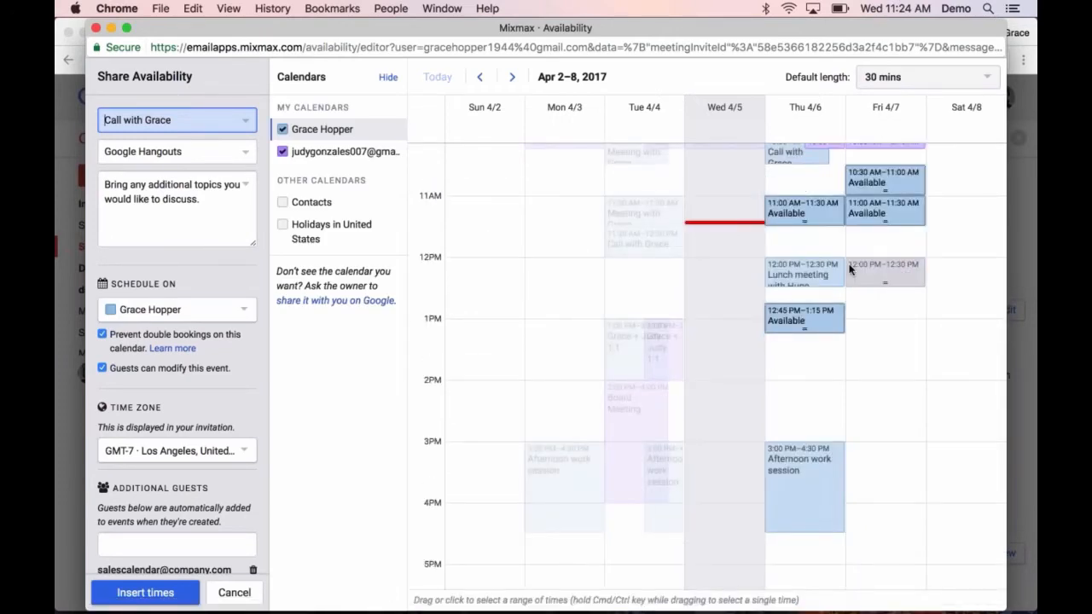
pyautogui.moveTo(849, 269); pyautogui.dragTo(934, 332)
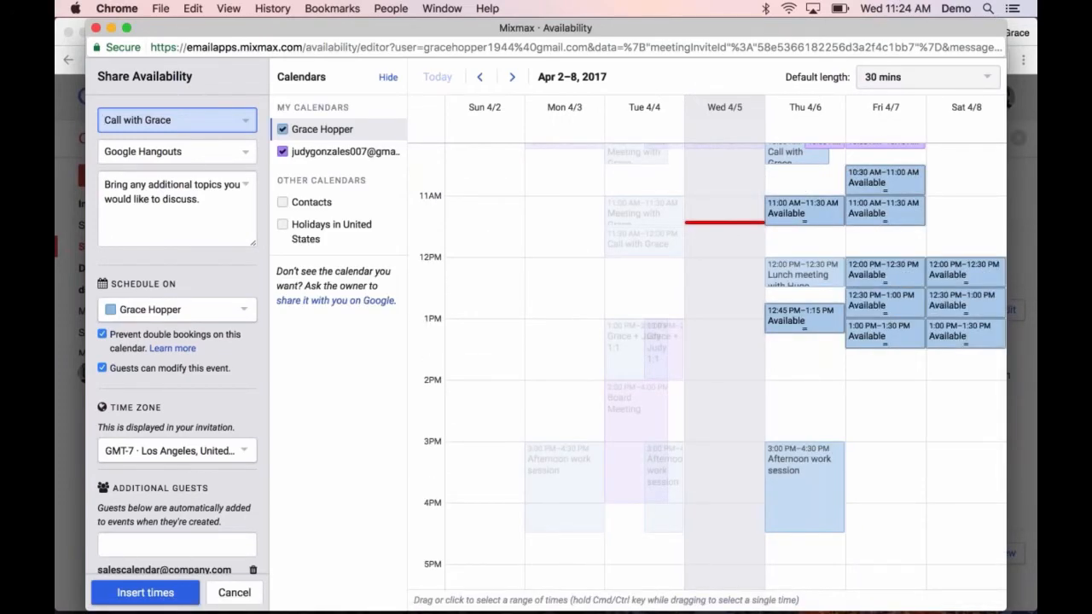
pyautogui.moveTo(892, 337)
pyautogui.moveTo(884, 343); pyautogui.dragTo(884, 406)
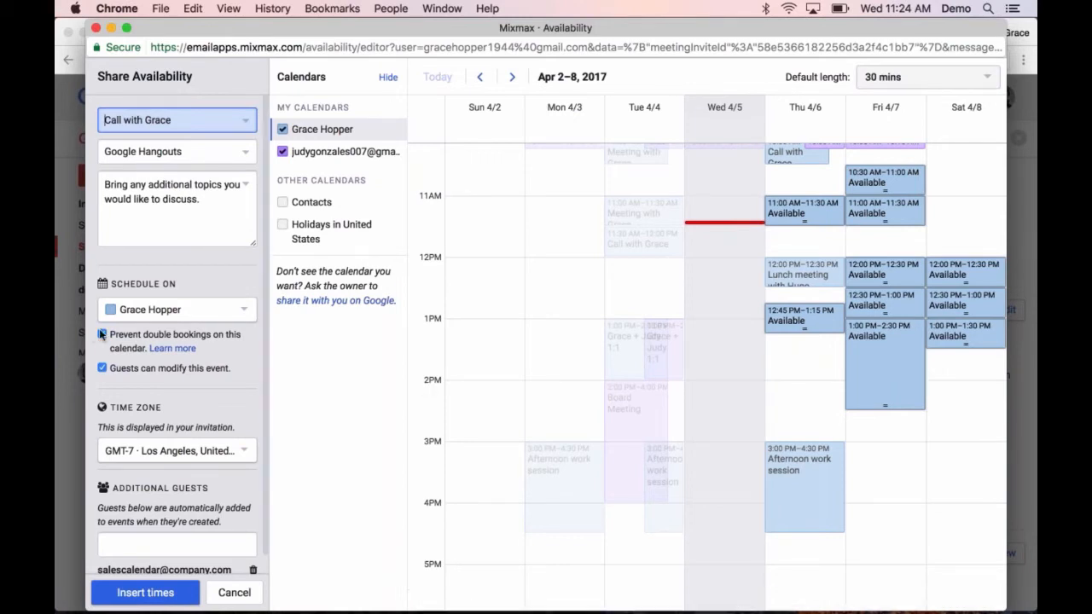
# Switch the calendar the meeting is scheduled on to the colleague's shared calendar
pyautogui.scroll(-1, 153, 416)
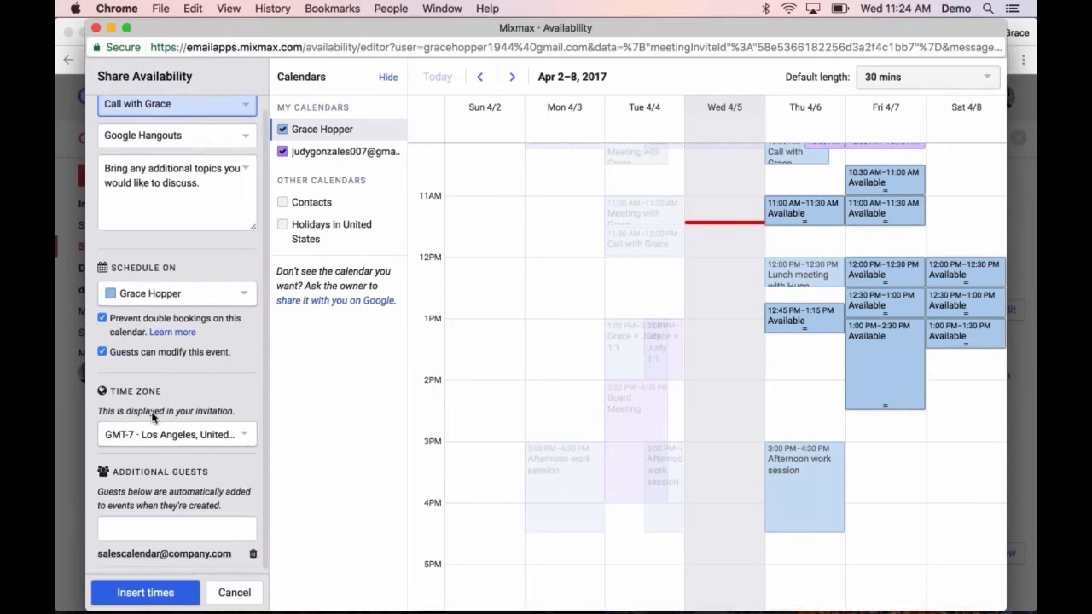
pyautogui.scroll(1, 520, 415)
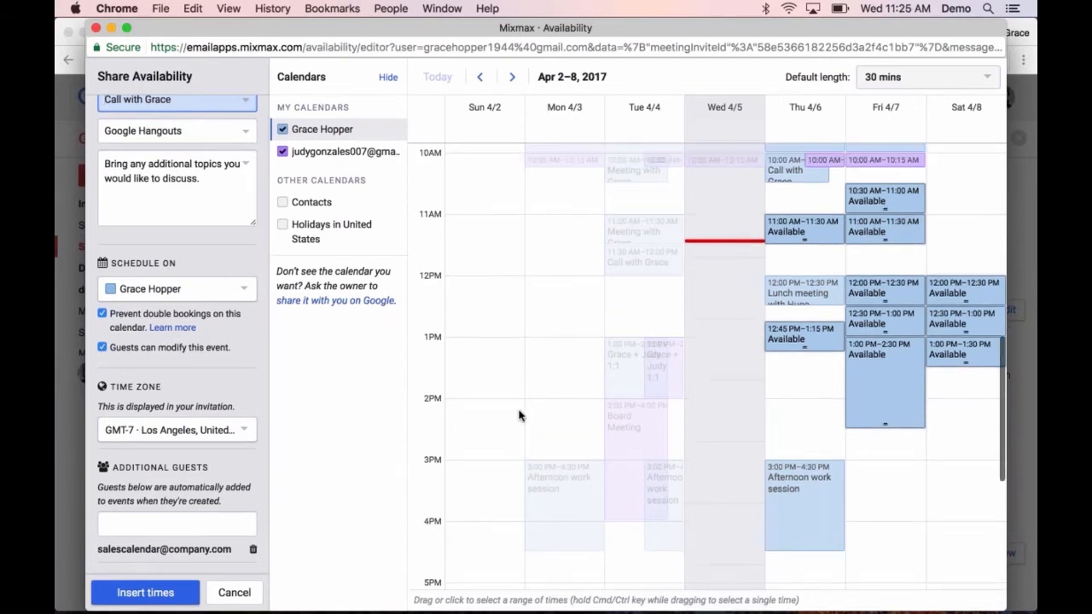
pyautogui.scroll(3, 519, 415)
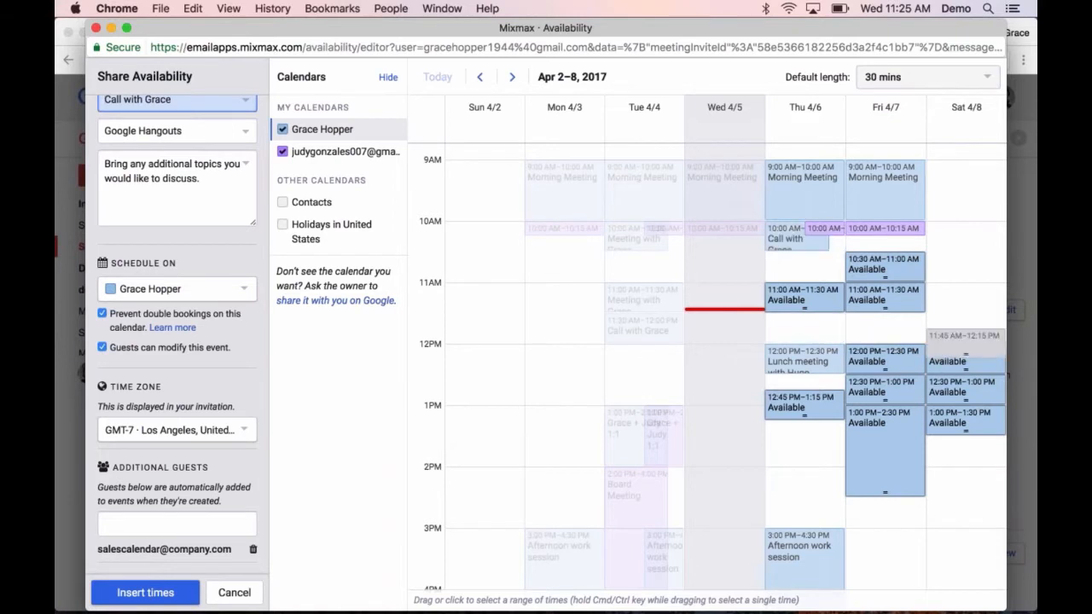
pyautogui.scroll(1, 903, 341)
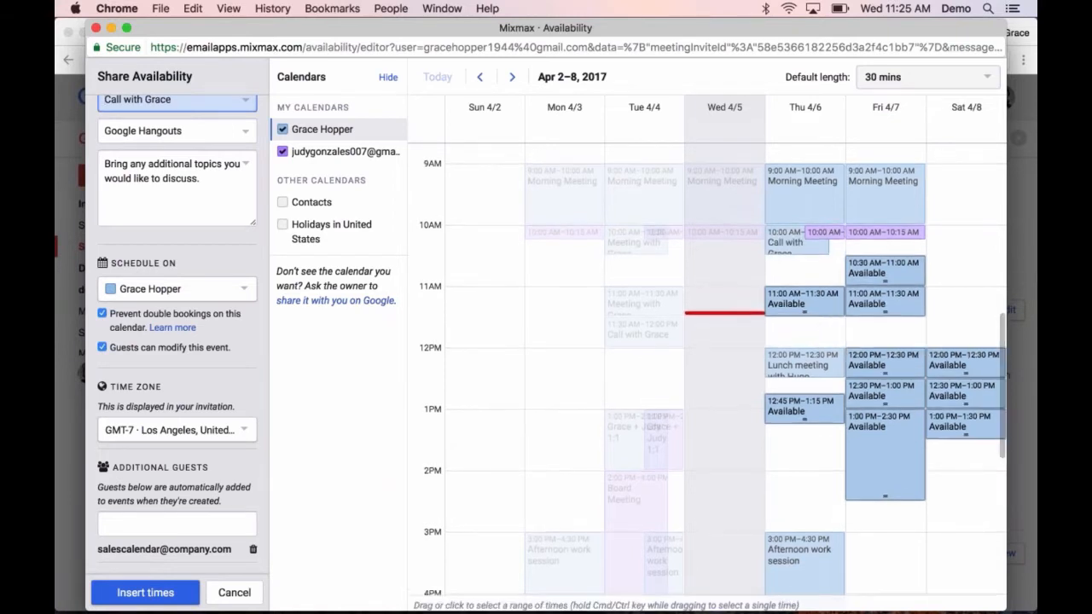
pyautogui.click(236, 290)
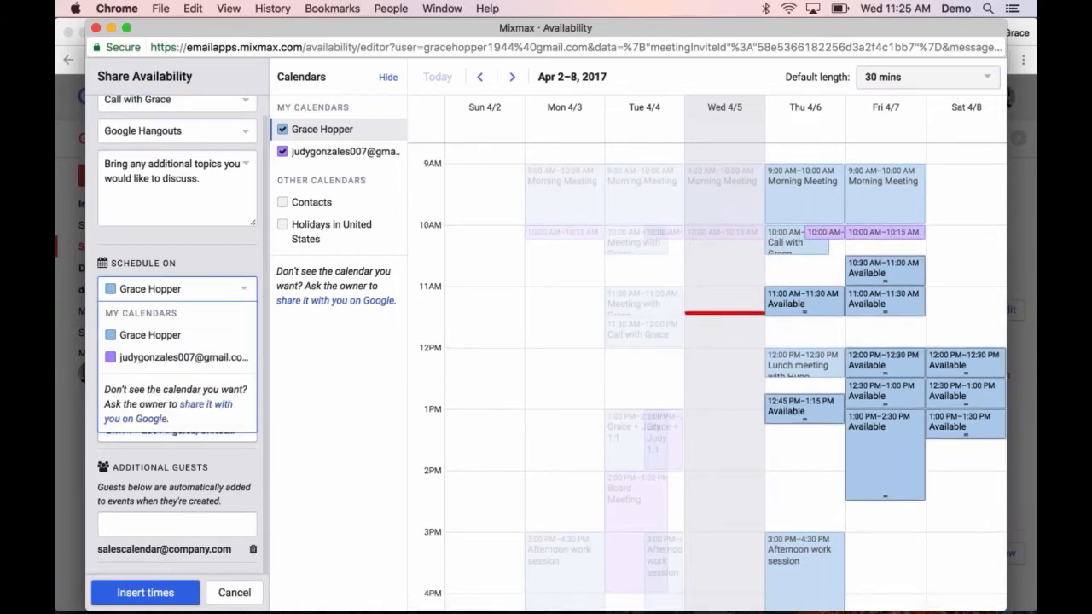
pyautogui.click(182, 359)
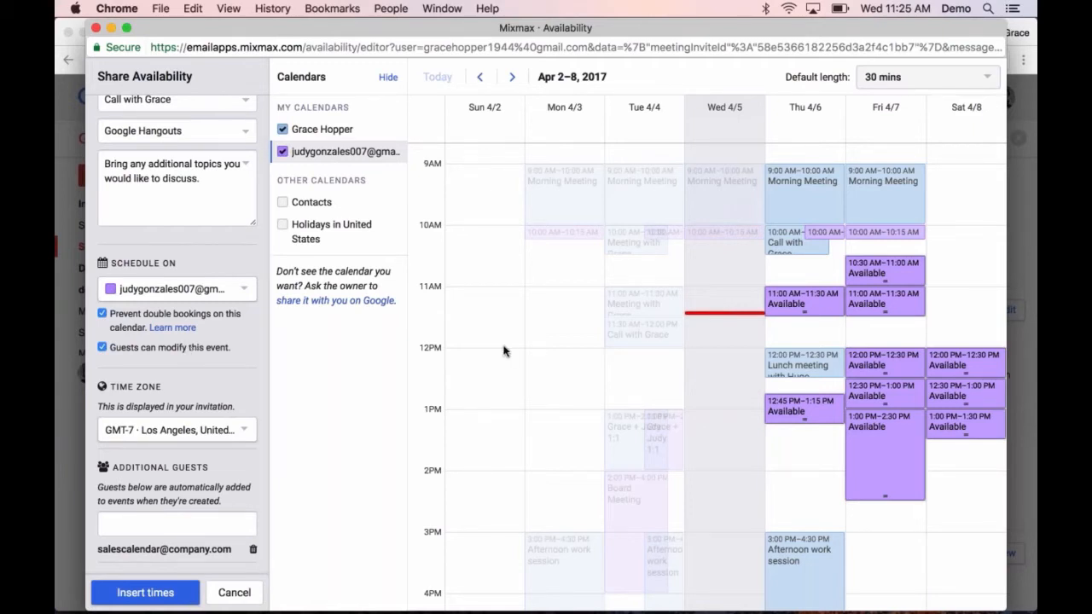
# Add a suggested contact as an additional guest who is automatically included in the created events
pyautogui.scroll(-1, 548, 358)
pyautogui.scroll(-1, 547, 357)
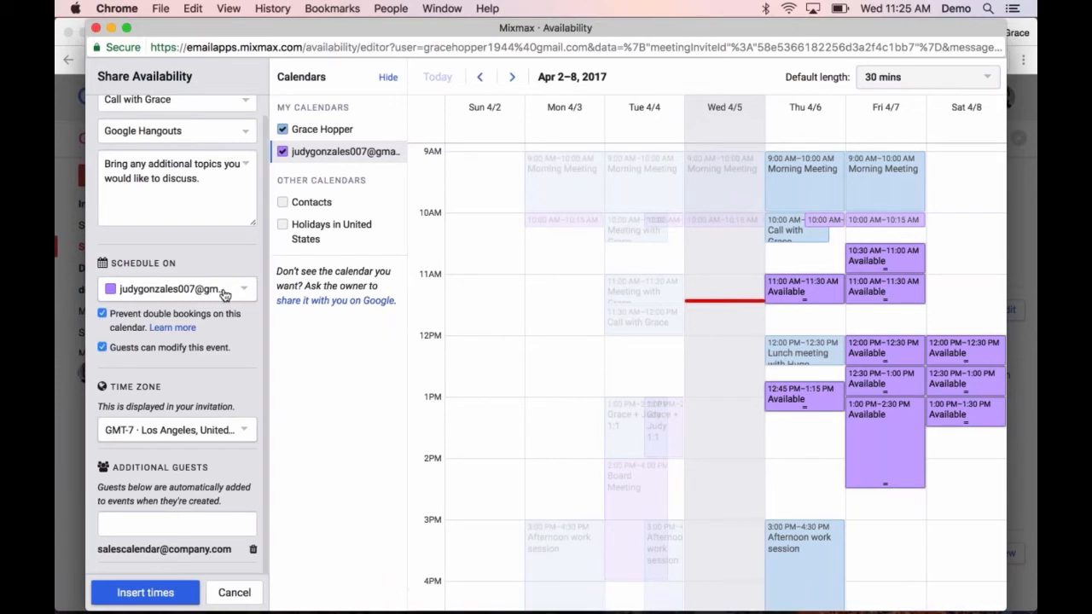
pyautogui.click(184, 523)
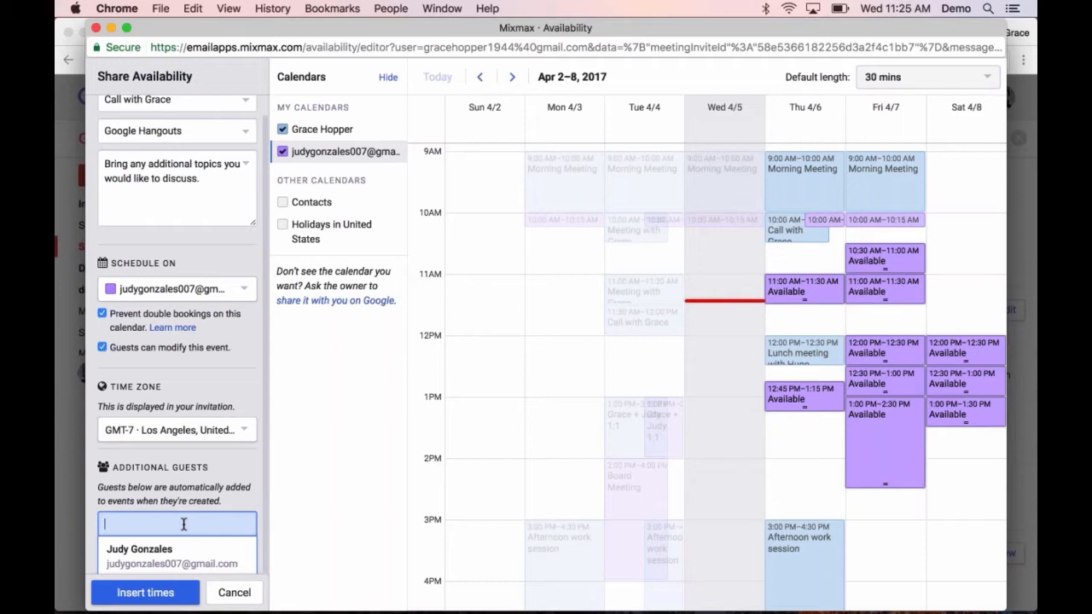
pyautogui.write('hugo')
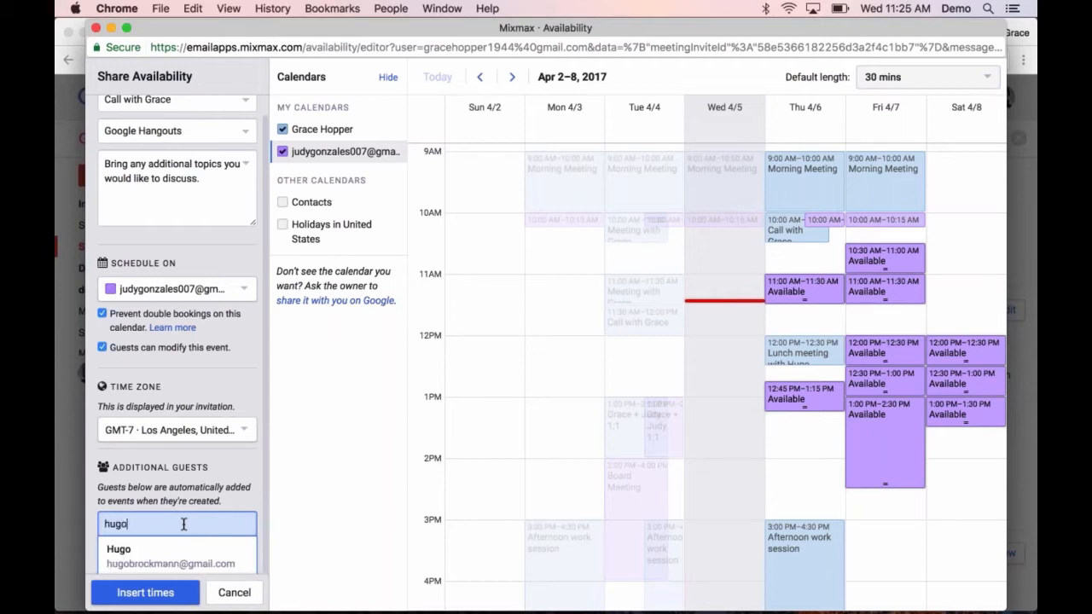
pyautogui.press('Return')
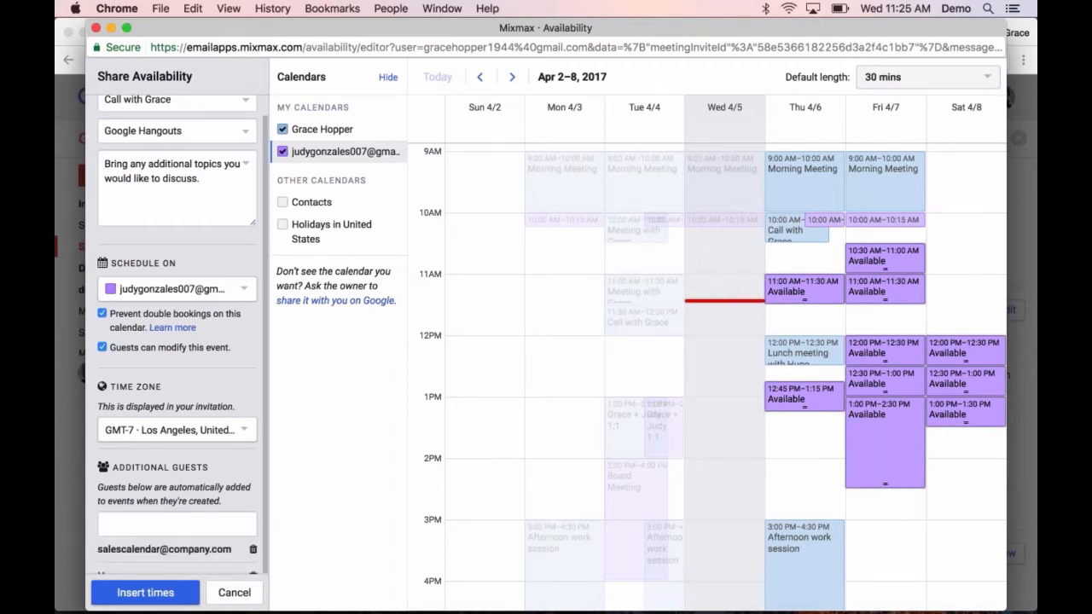
pyautogui.scroll(-2, 176, 540)
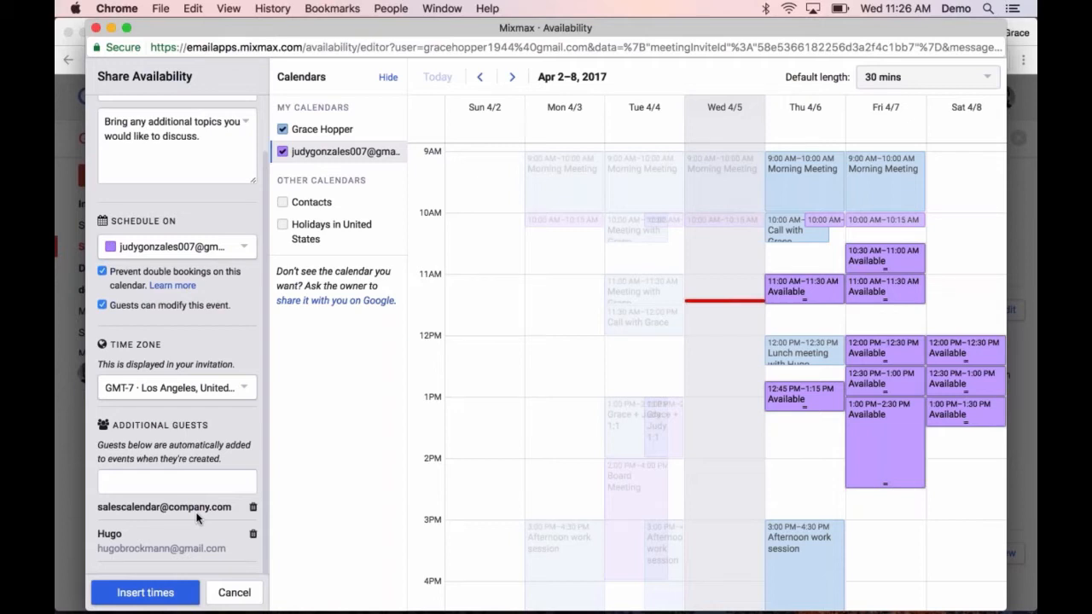
# Set the invitation's time zone to Chicago, United States (GMT-5), and insert the updated times into the message
pyautogui.click(175, 388)
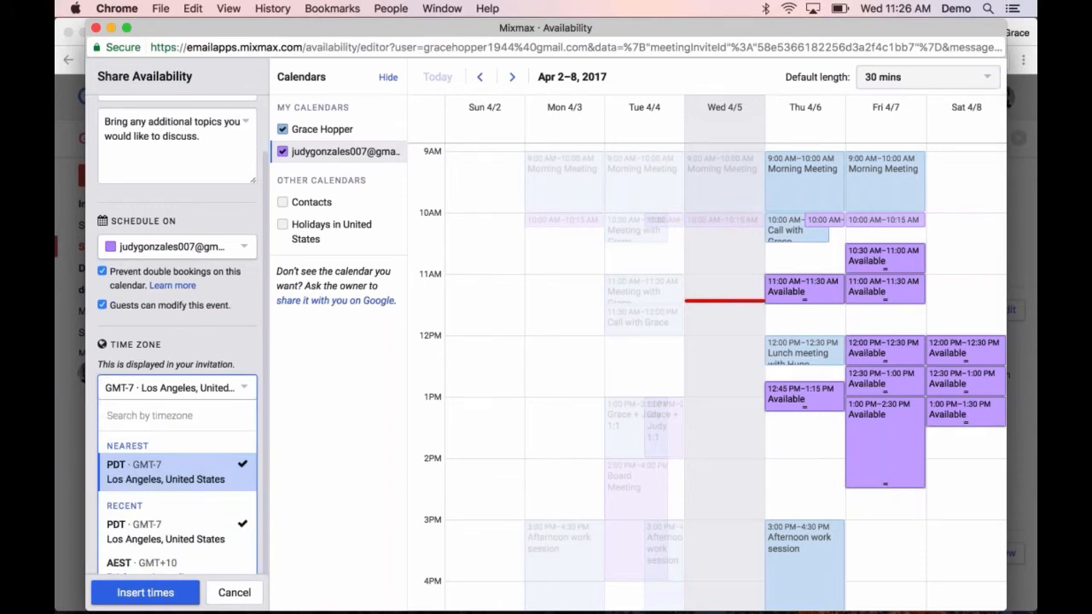
pyautogui.write('chicago')
pyautogui.press('Return')
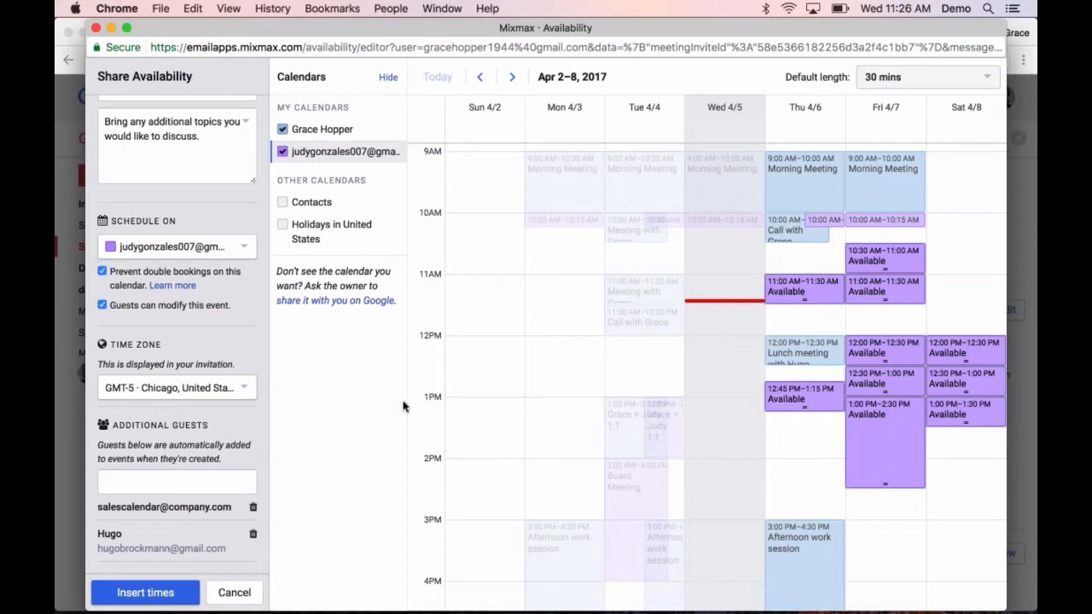
pyautogui.scroll(1, 477, 401)
pyautogui.scroll(2, 145, 115)
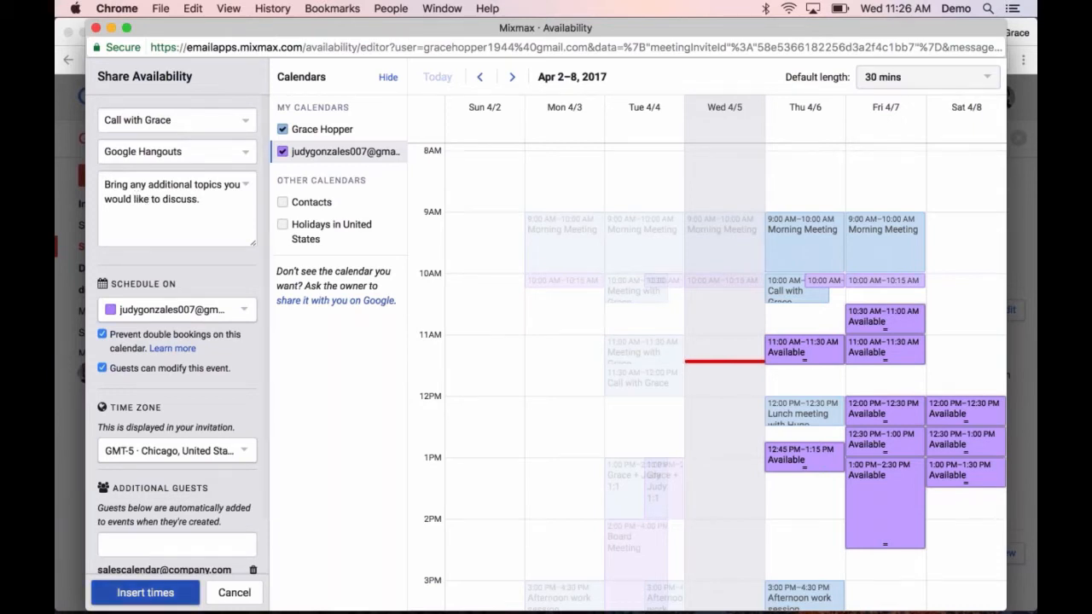
pyautogui.click(196, 599)
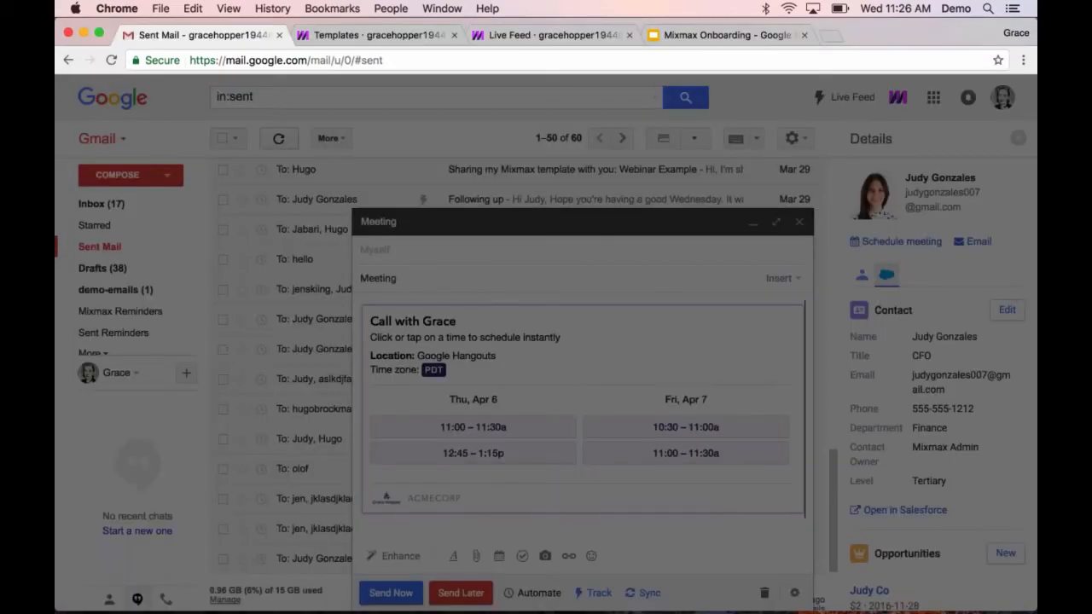
# Review the updated availability slots in the message and remove the whole block from the body
pyautogui.scroll(-2, 495, 487)
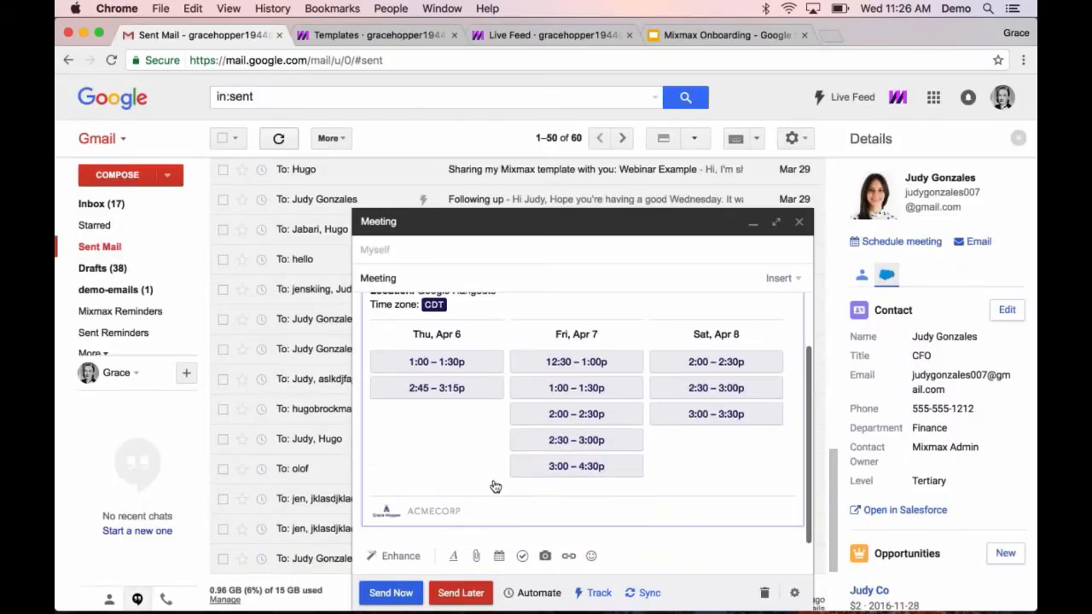
pyautogui.scroll(1, 495, 486)
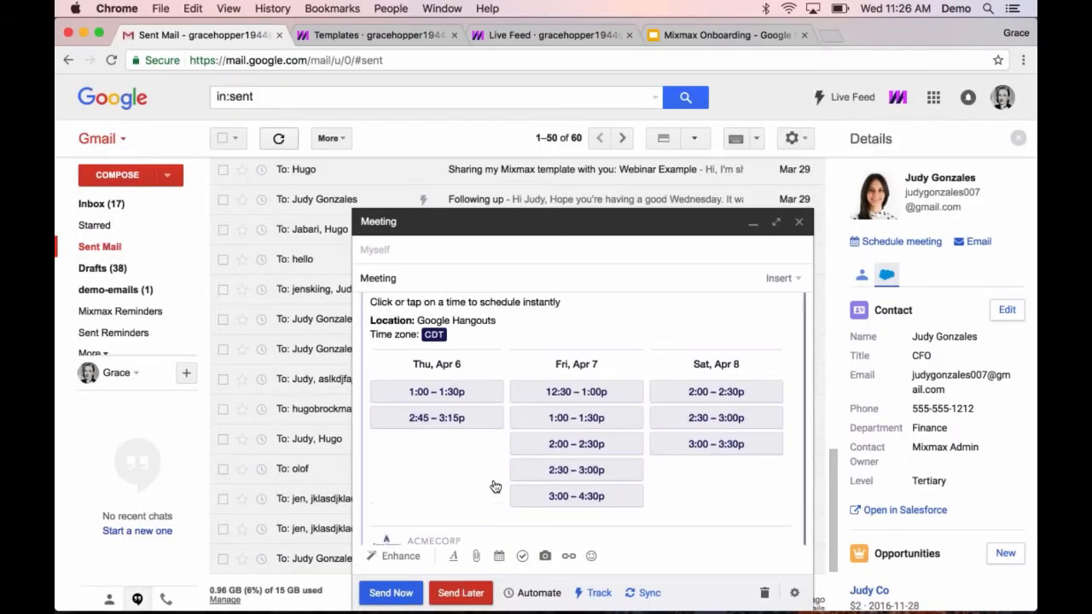
pyautogui.scroll(-1, 509, 475)
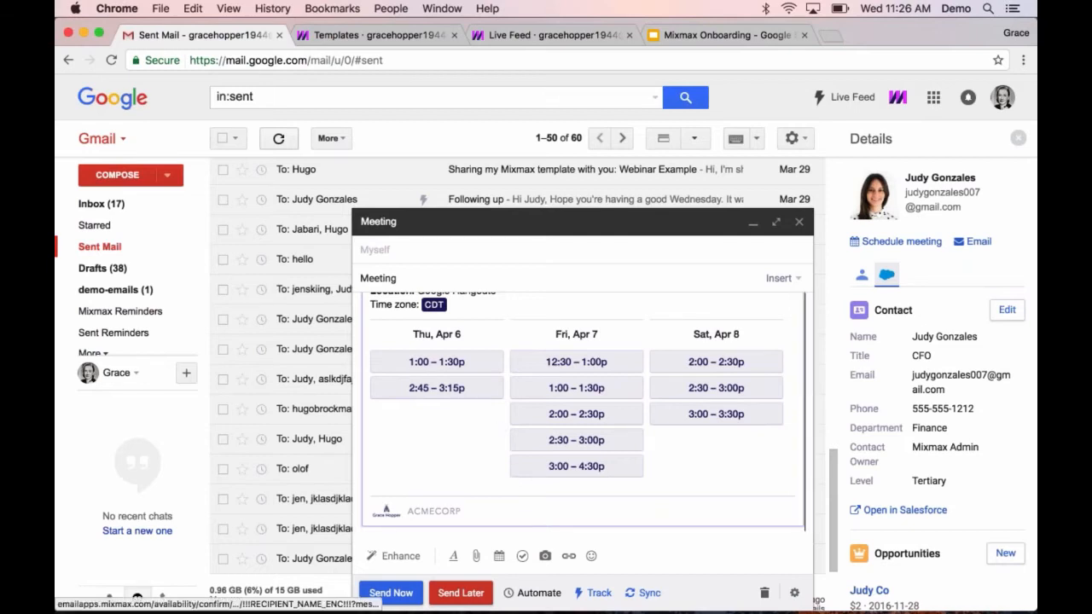
pyautogui.scroll(1, 427, 375)
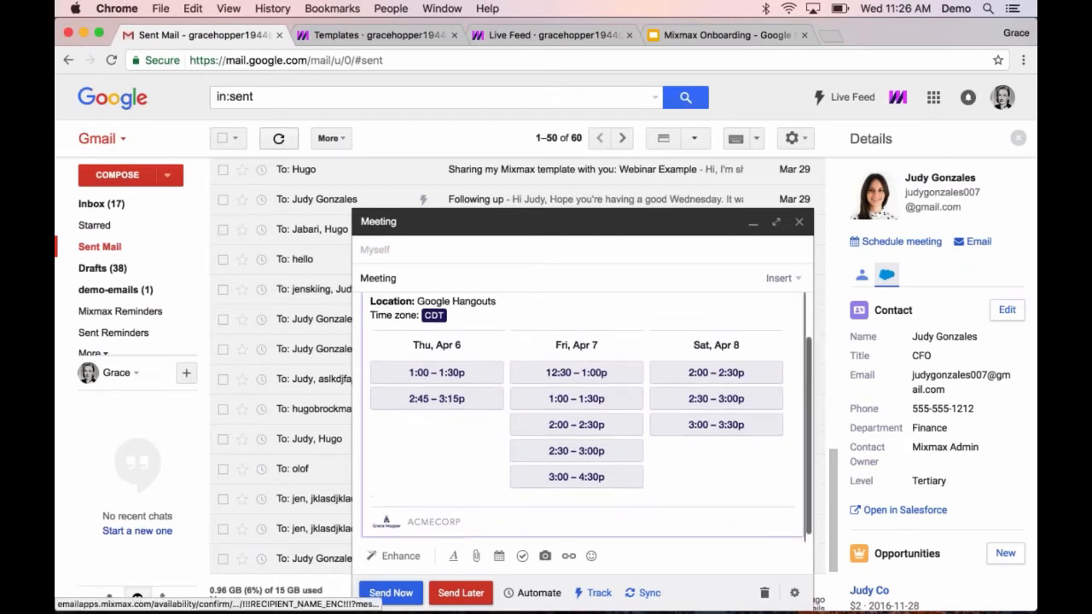
pyautogui.scroll(2, 473, 418)
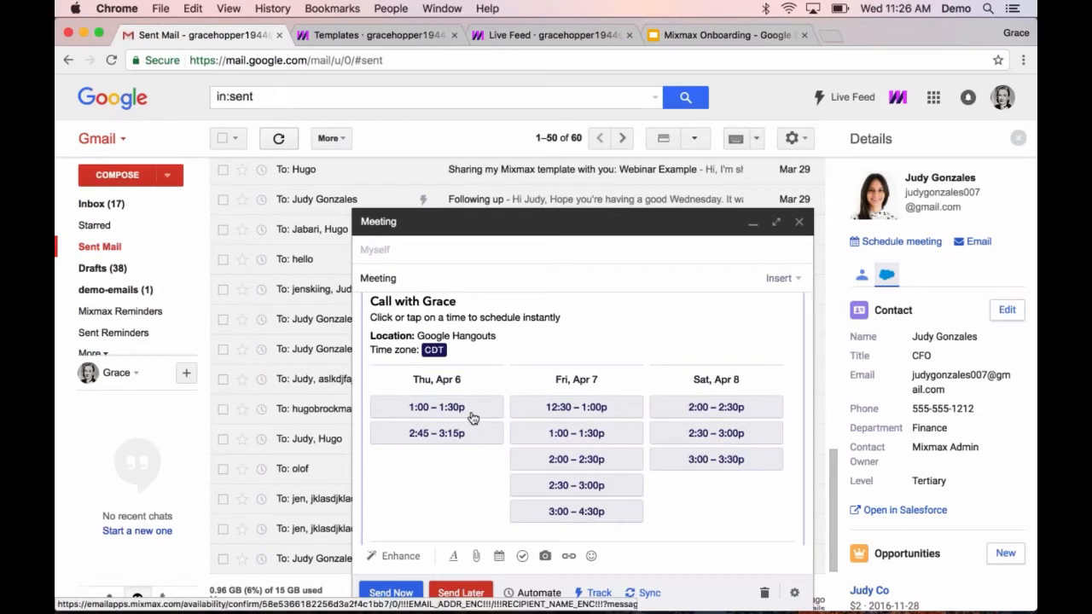
pyautogui.scroll(-2, 473, 418)
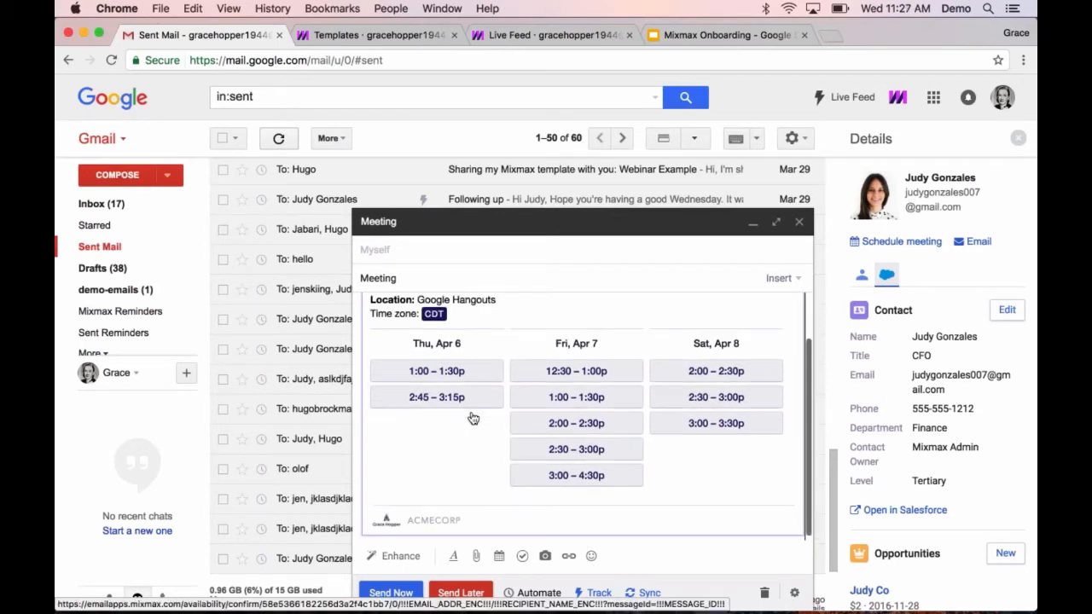
pyautogui.scroll(-1, 473, 417)
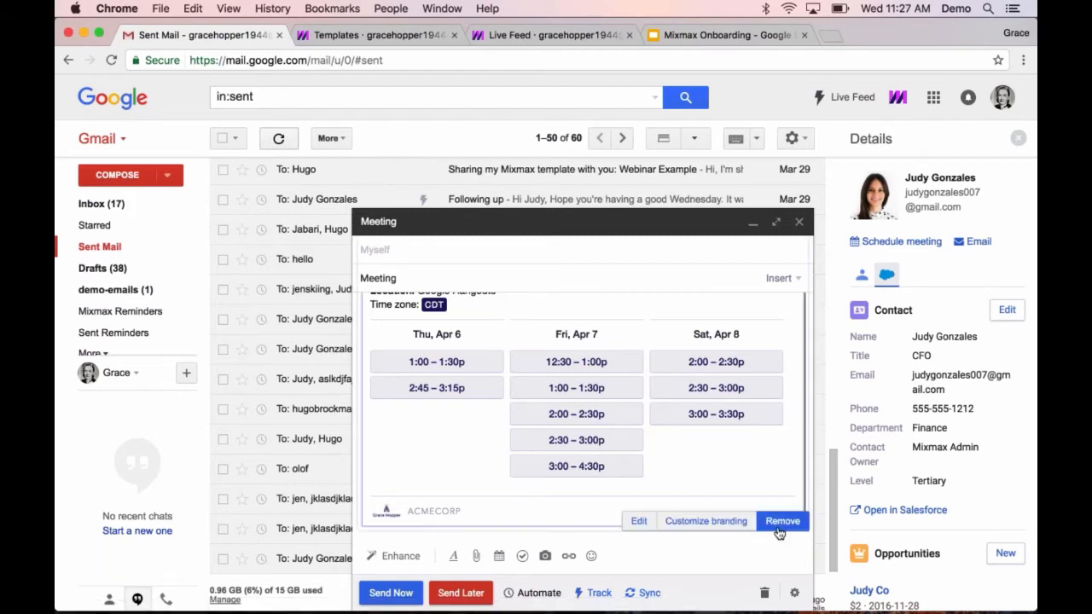
pyautogui.click(778, 530)
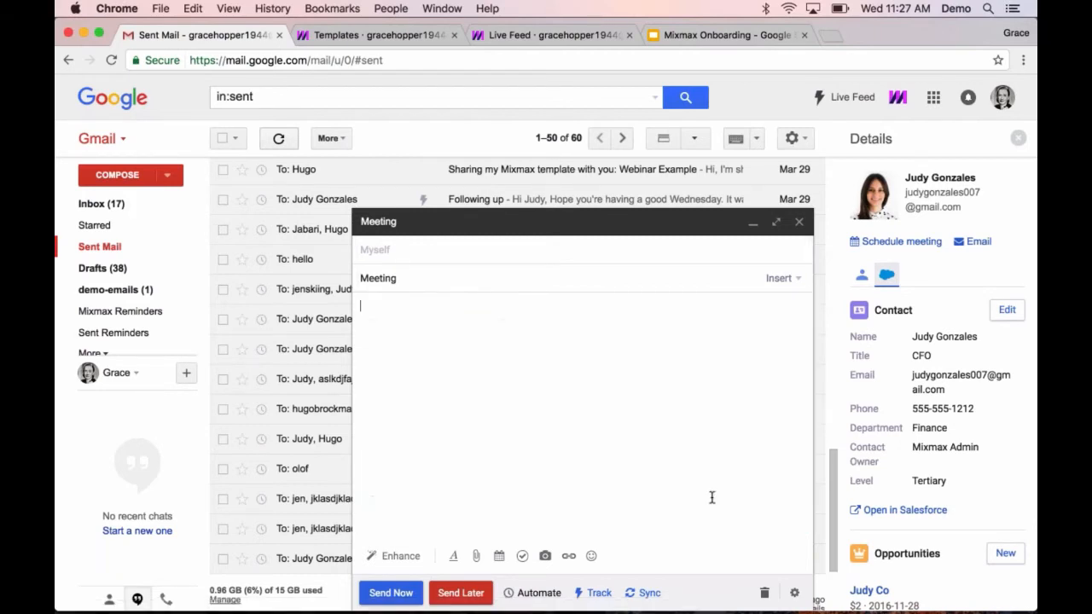
# Insert the Mixmax calendar link into the message body and open the public booking page it points to
pyautogui.click(499, 558)
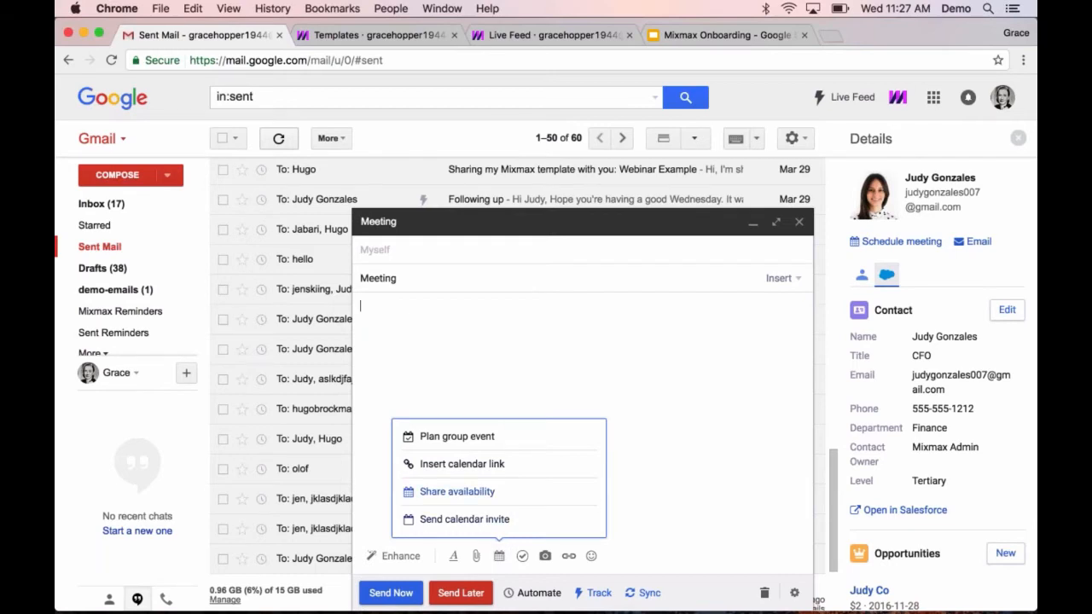
pyautogui.click(469, 465)
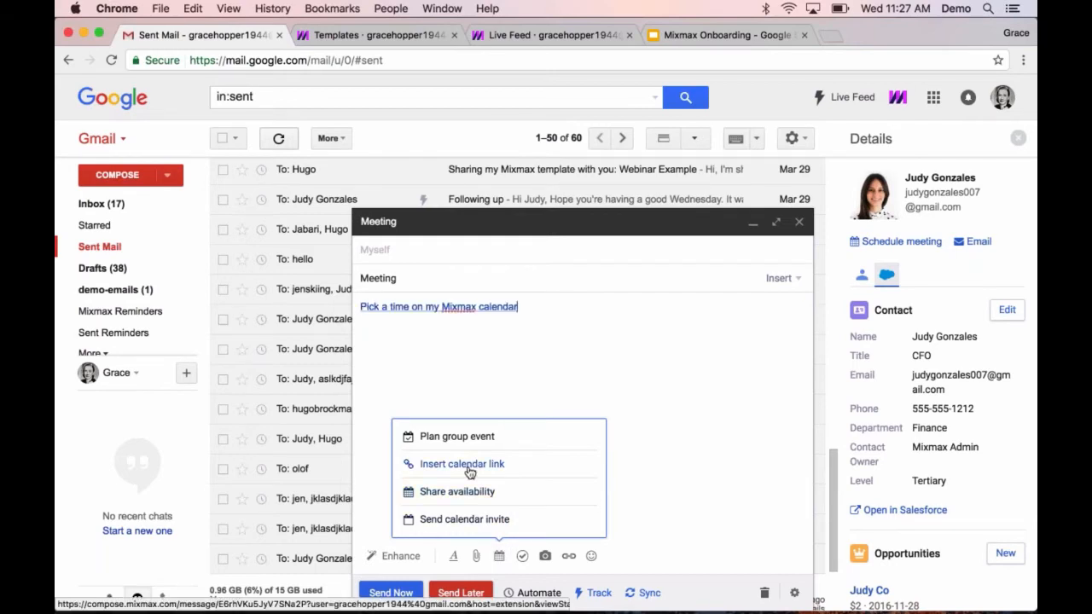
pyautogui.click(464, 309)
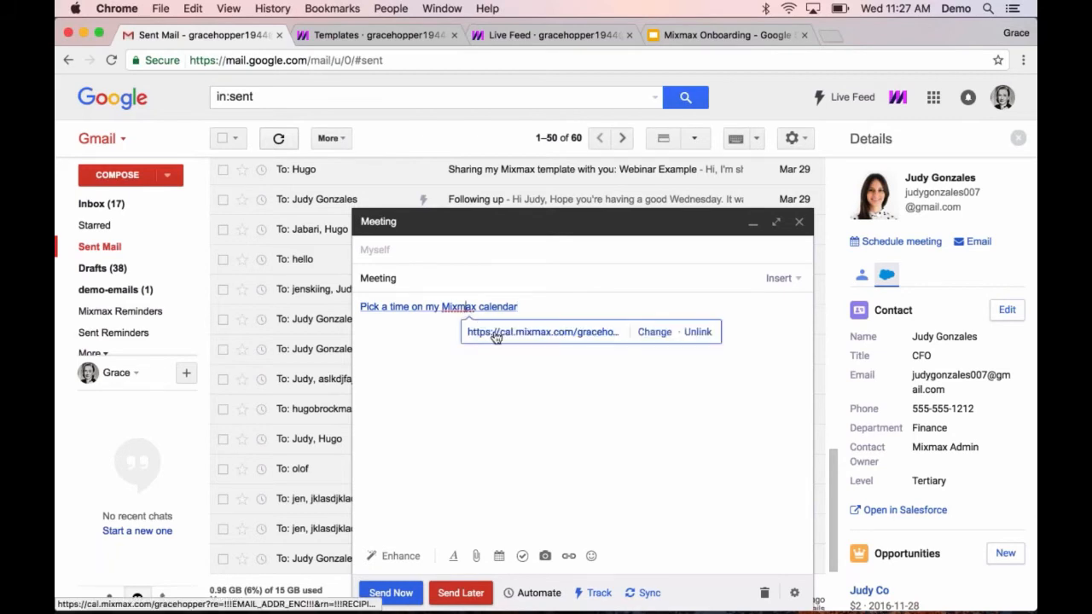
pyautogui.click(495, 334)
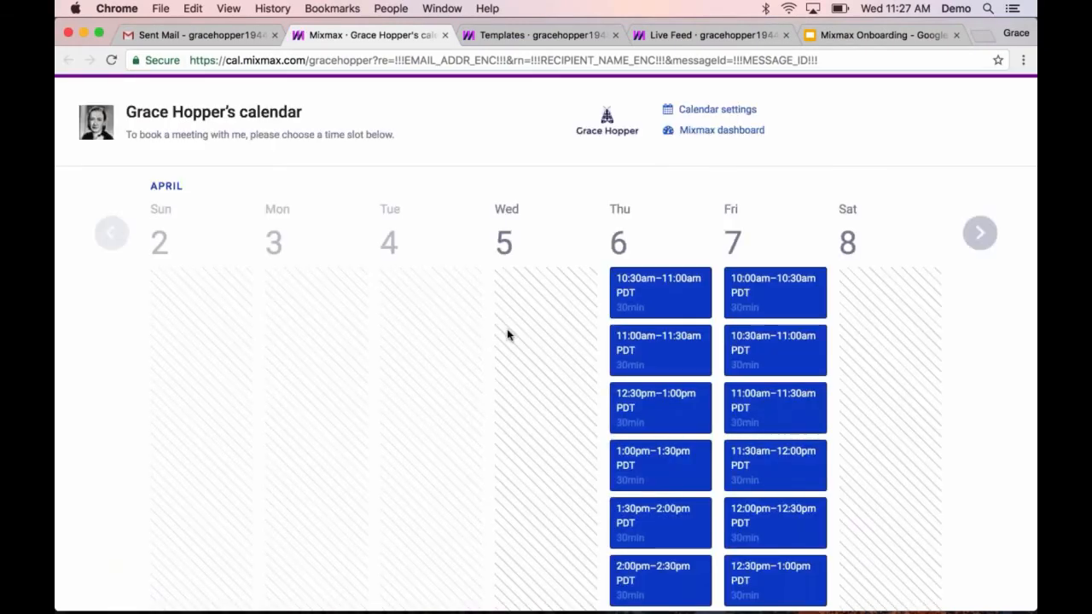
# Book the April 11, 10:00am–10:30am slot with the guest's name and email, and close the confirmation page
pyautogui.scroll(-1, 511, 334)
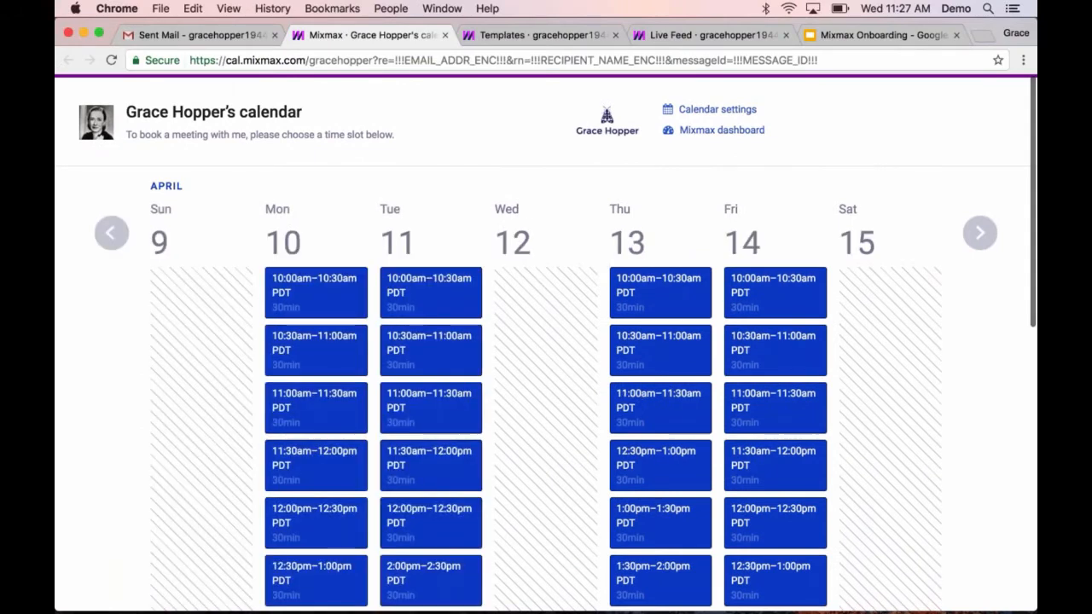
pyautogui.scroll(-1, 955, 355)
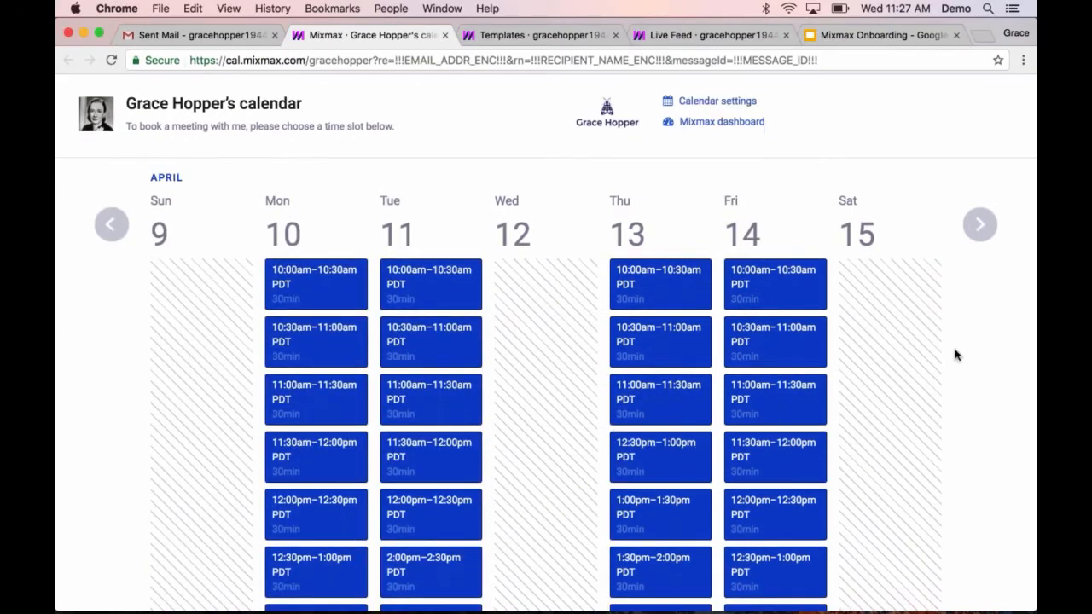
pyautogui.scroll(1, 955, 355)
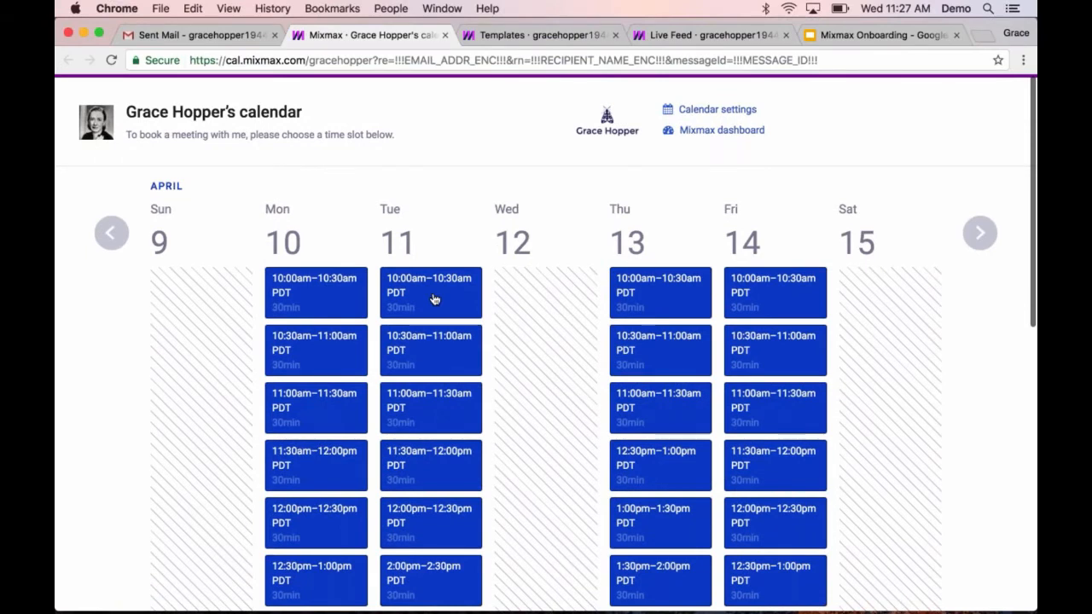
pyautogui.click(434, 299)
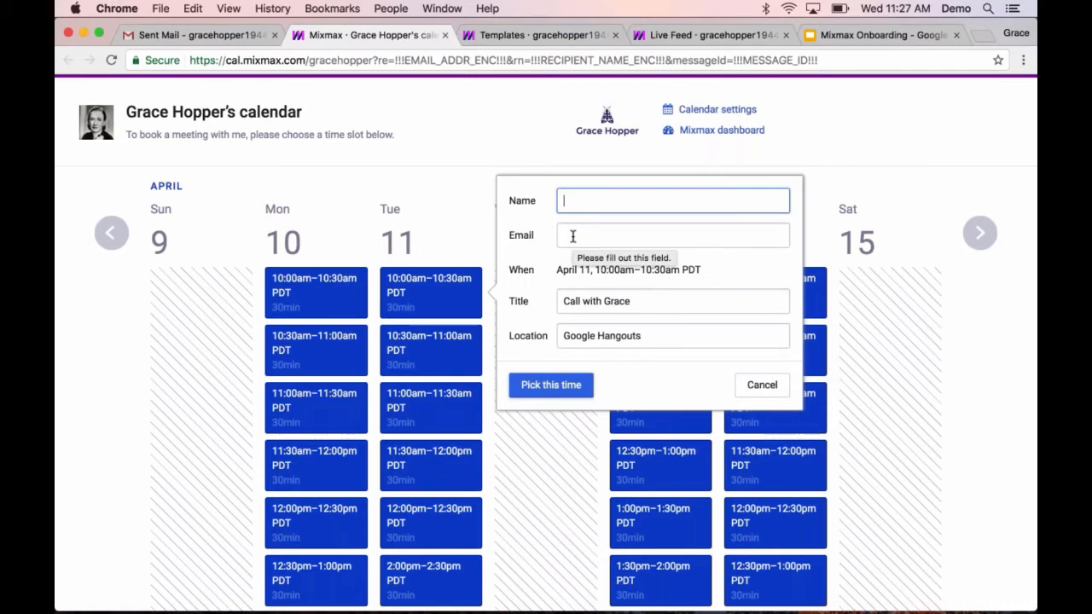
pyautogui.write('Judy')
pyautogui.press('Tab')
pyautogui.write('j')
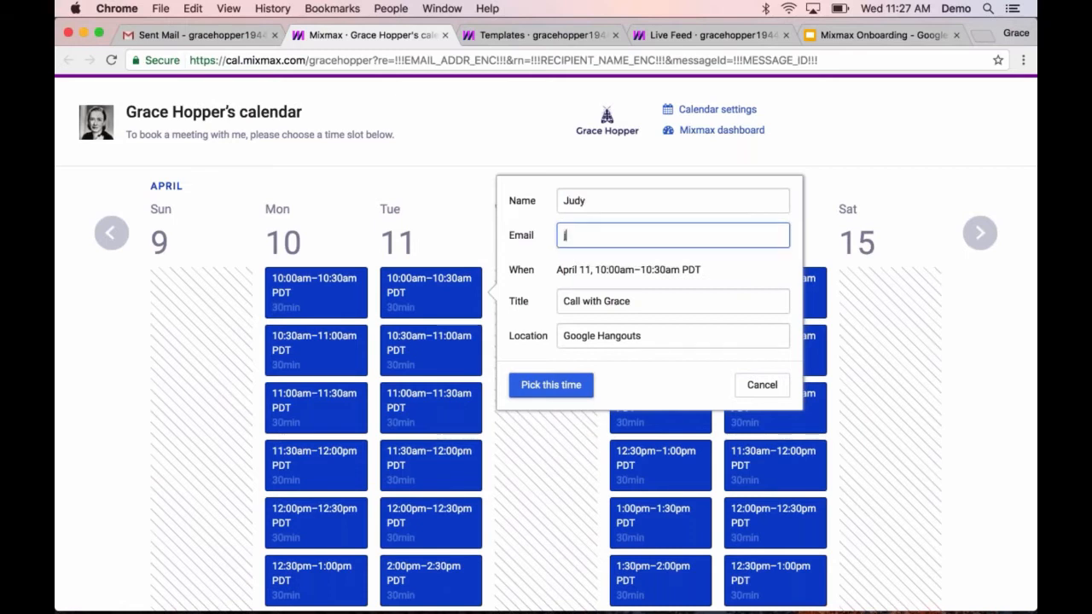
pyautogui.write('udy')
pyautogui.press('Down')
pyautogui.press('Return')
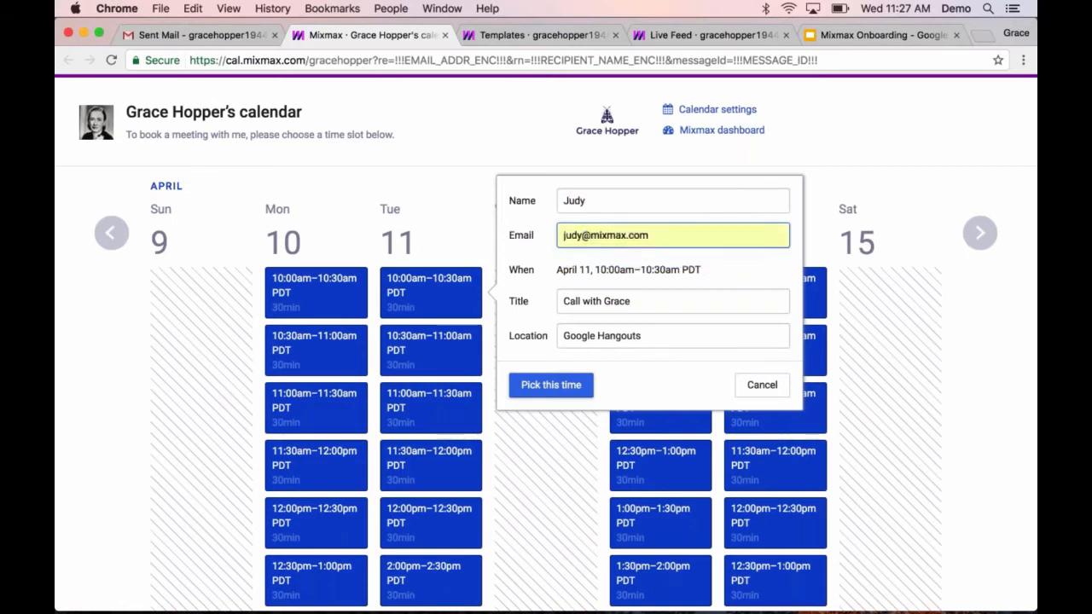
pyautogui.click(536, 390)
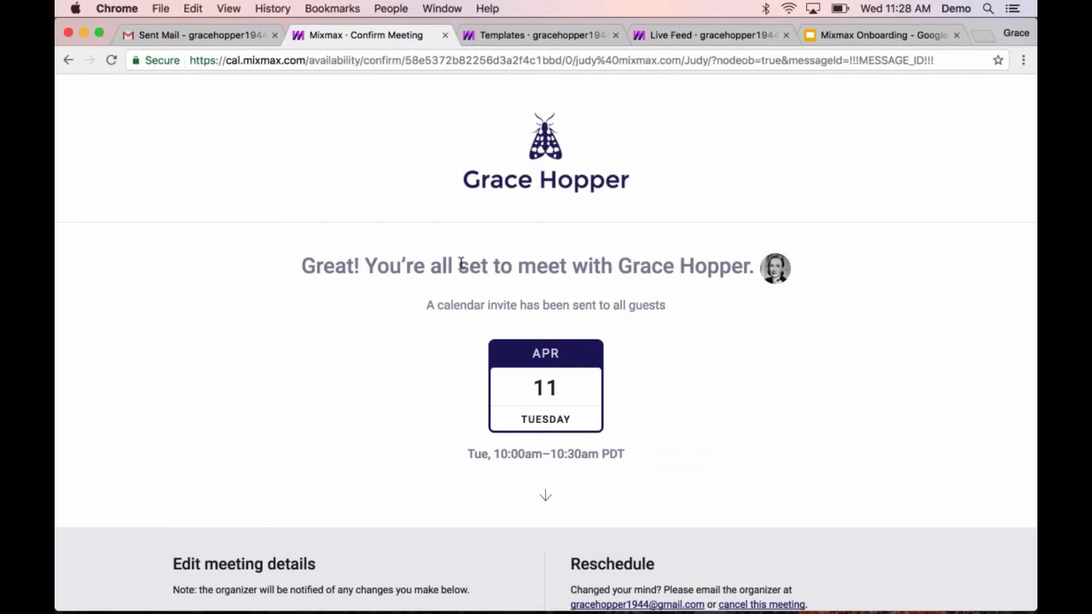
pyautogui.click(444, 35)
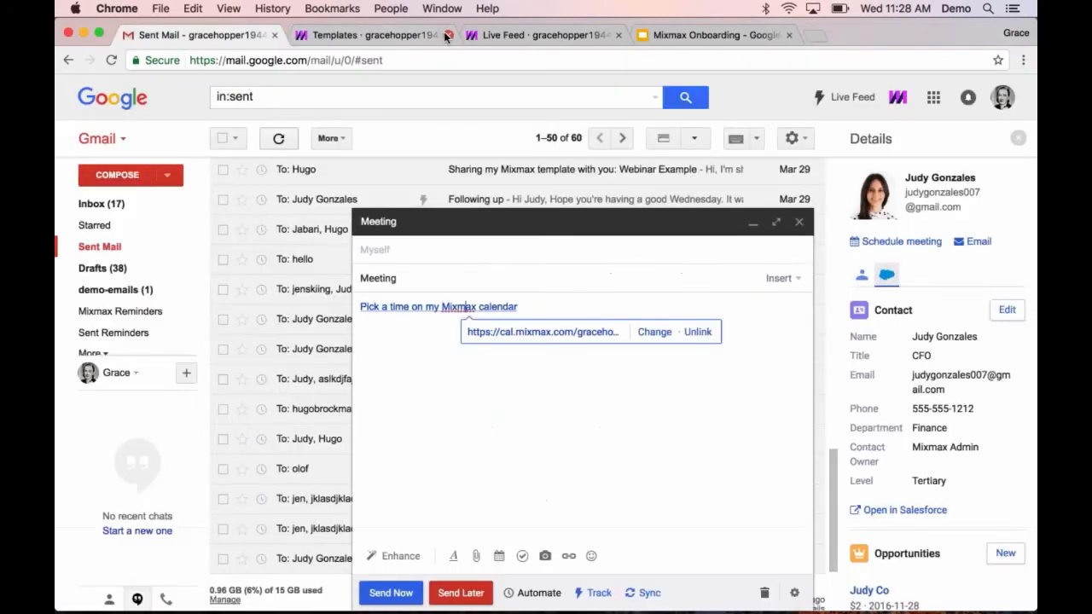
# Open the calendar settings in the Mixmax dashboard and examine the public calendar link, meeting duration and weekly hours
pyautogui.click(357, 37)
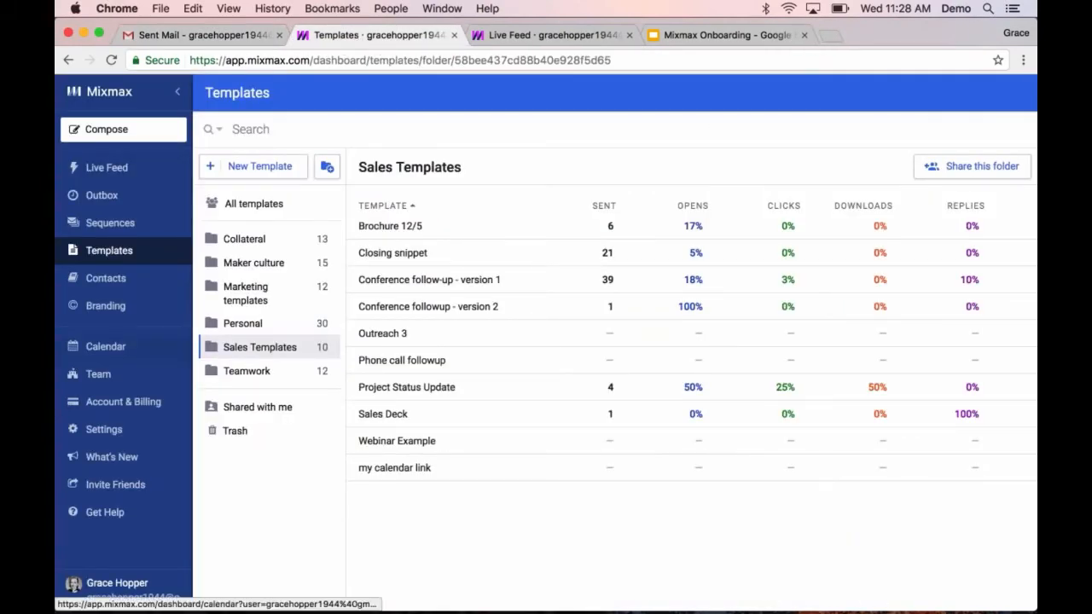
pyautogui.click(105, 349)
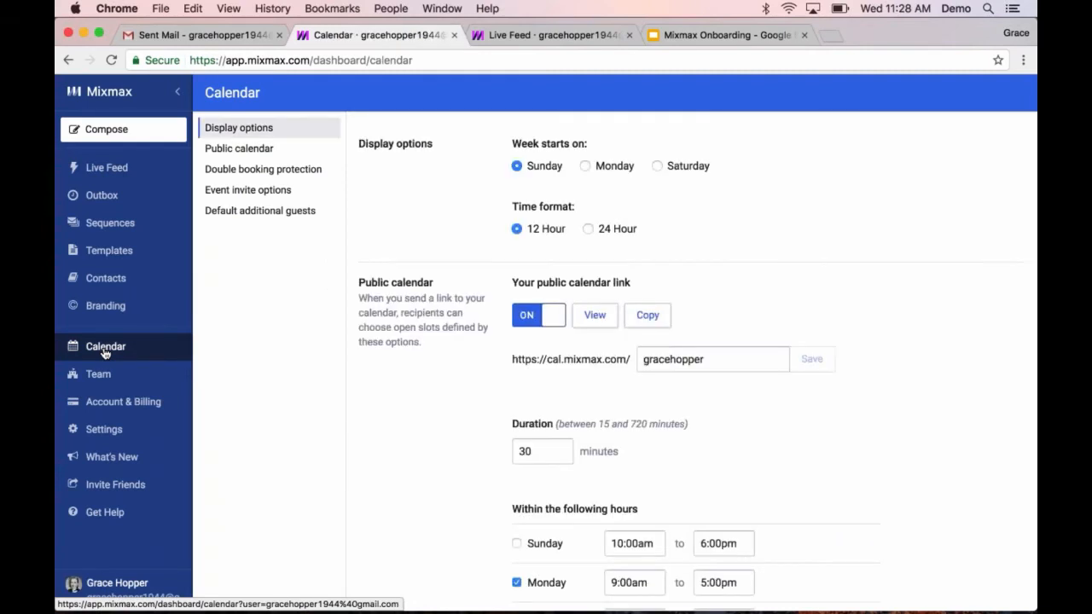
pyautogui.scroll(-2, 383, 441)
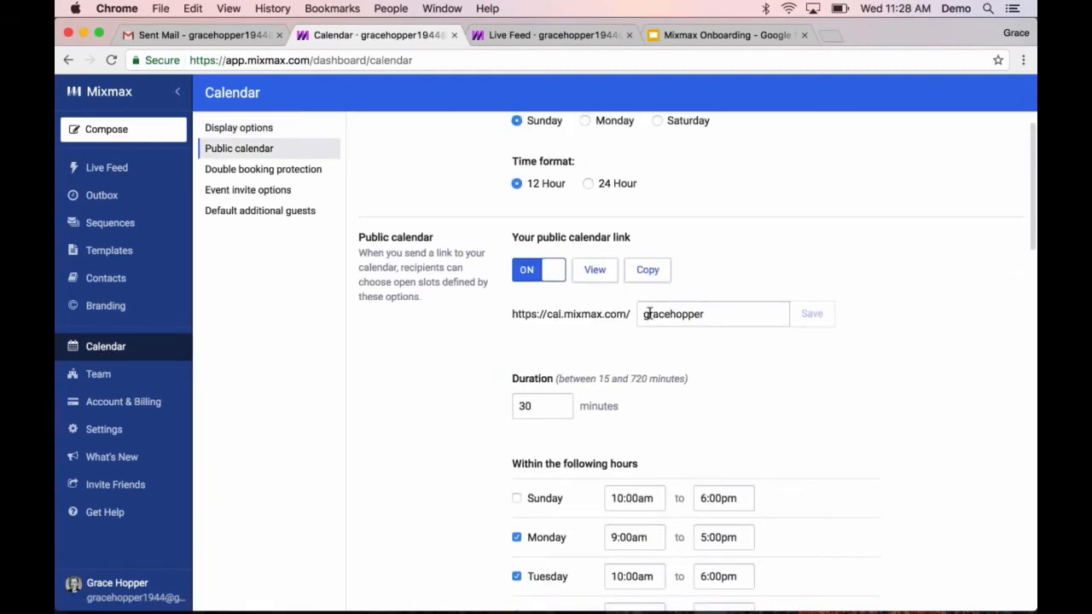
pyautogui.scroll(-1, 666, 313)
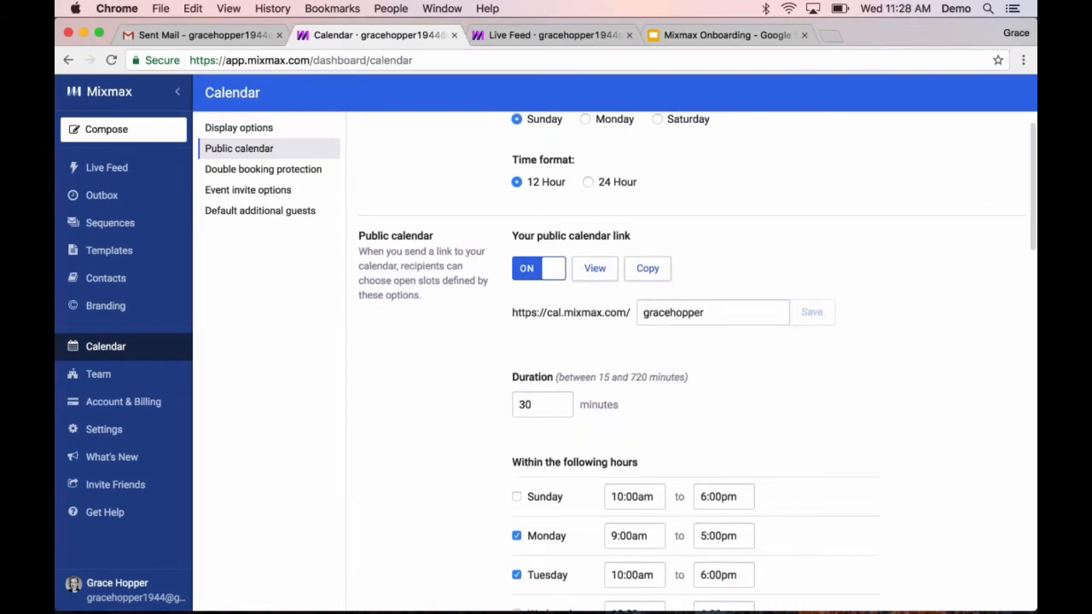
pyautogui.scroll(-5, 666, 313)
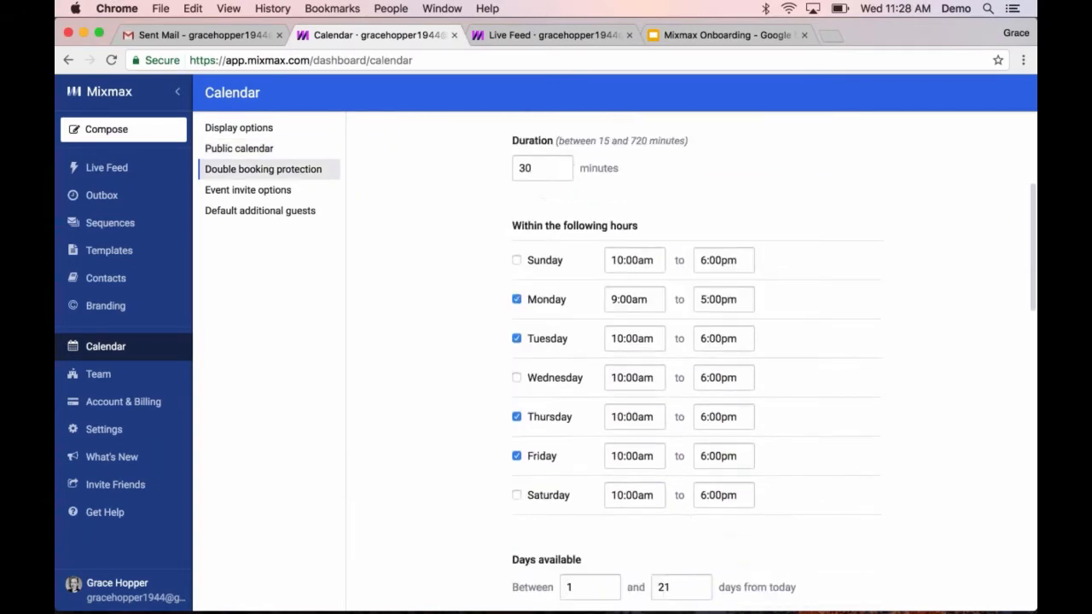
pyautogui.scroll(-1, 814, 348)
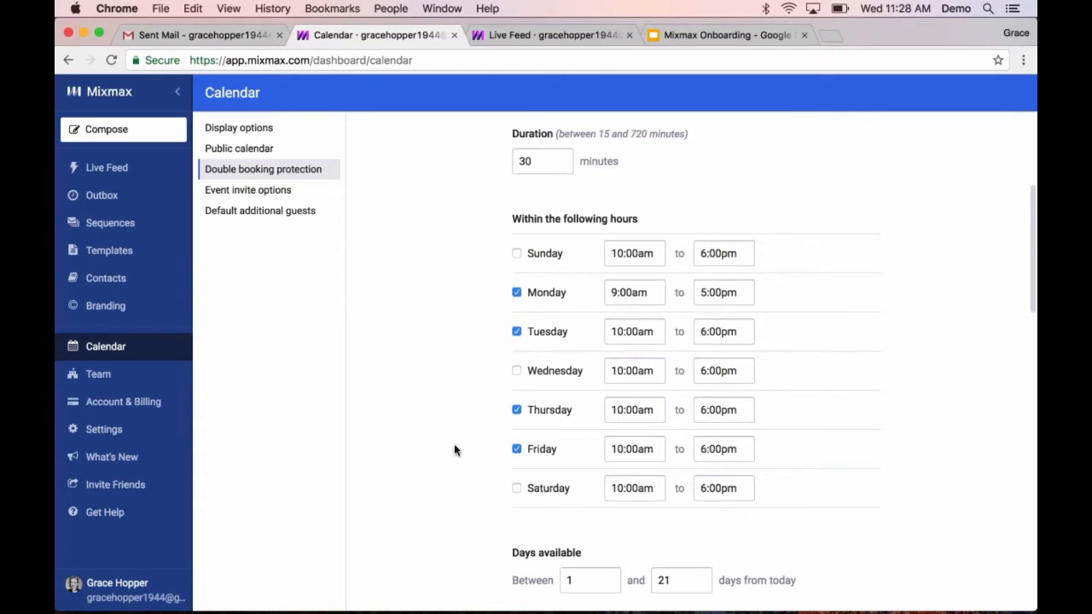
pyautogui.scroll(-4, 454, 445)
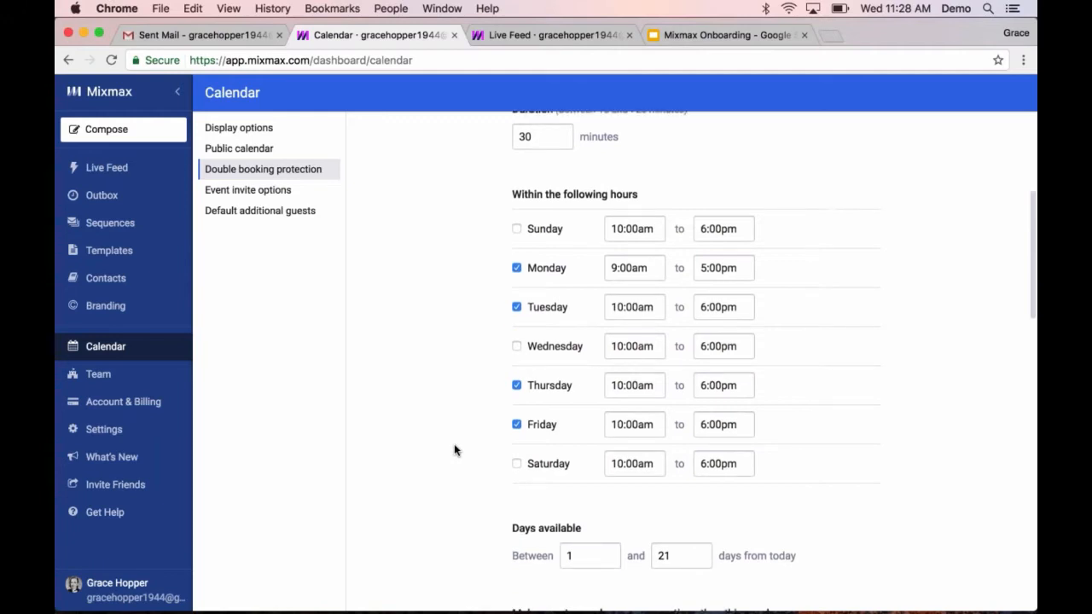
pyautogui.scroll(-2, 453, 449)
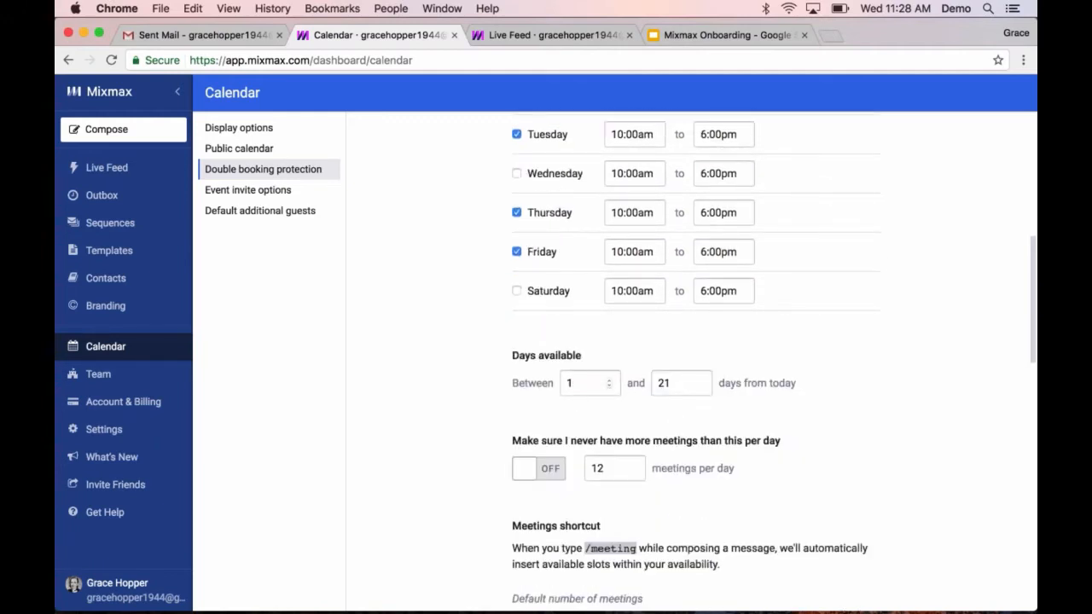
# Examine the available-days range, daily meeting limit, /meeting and /lunch shortcuts, double-booking protection and default meeting fields
pyautogui.click(608, 389)
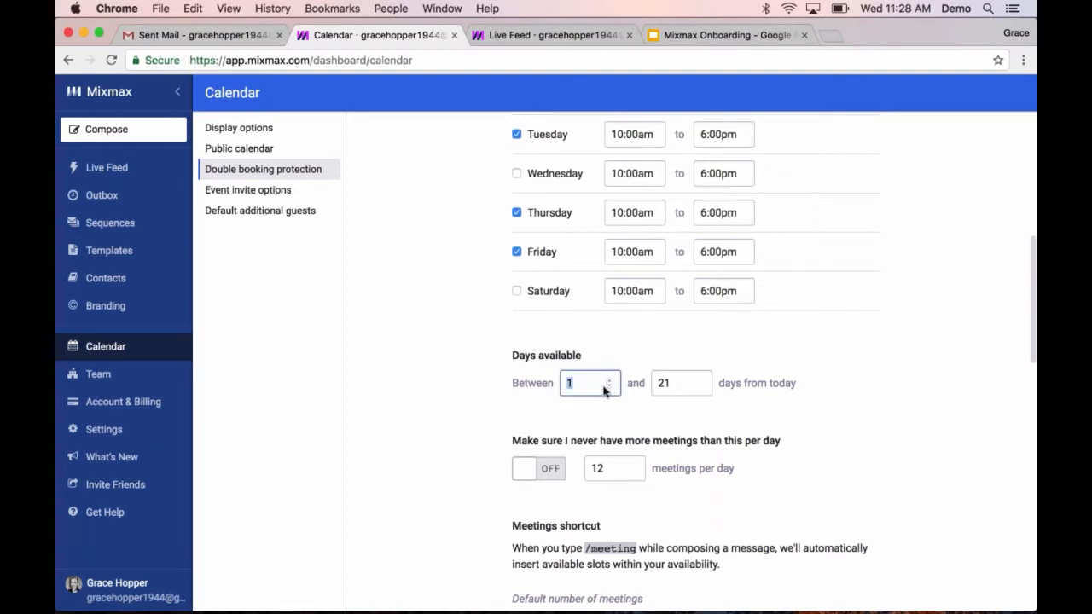
pyautogui.click(594, 388)
pyautogui.scroll(-3, 696, 362)
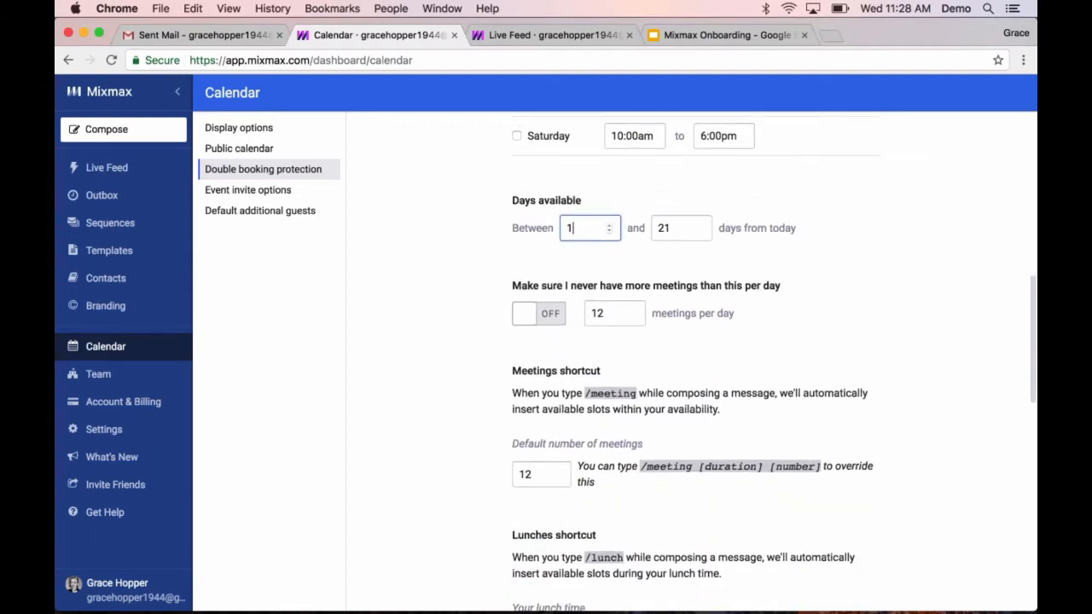
pyautogui.scroll(-1, 696, 362)
pyautogui.scroll(-3, 696, 362)
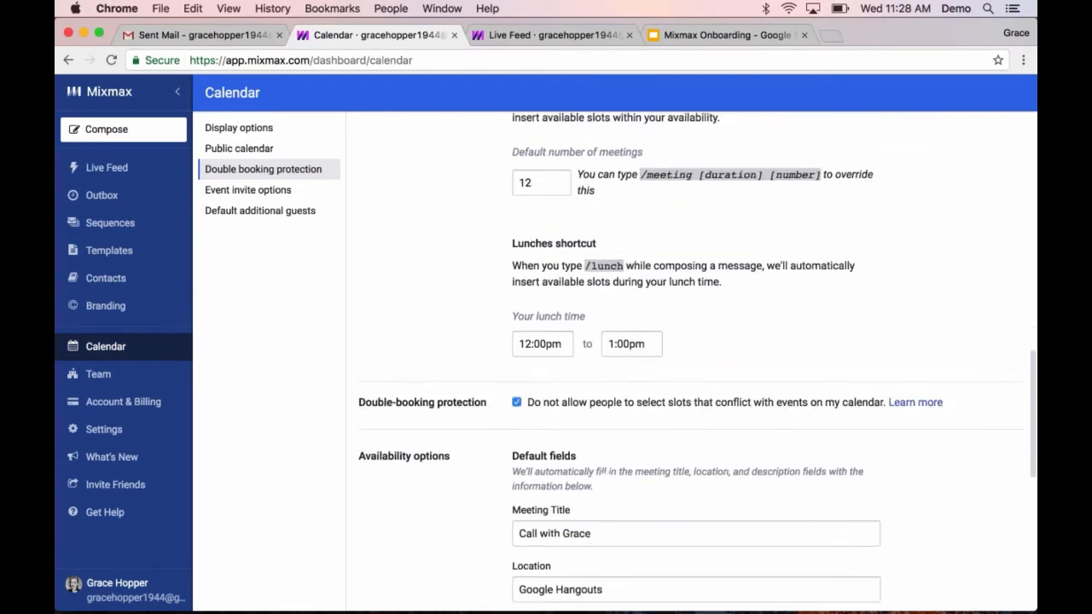
pyautogui.scroll(-1, 696, 362)
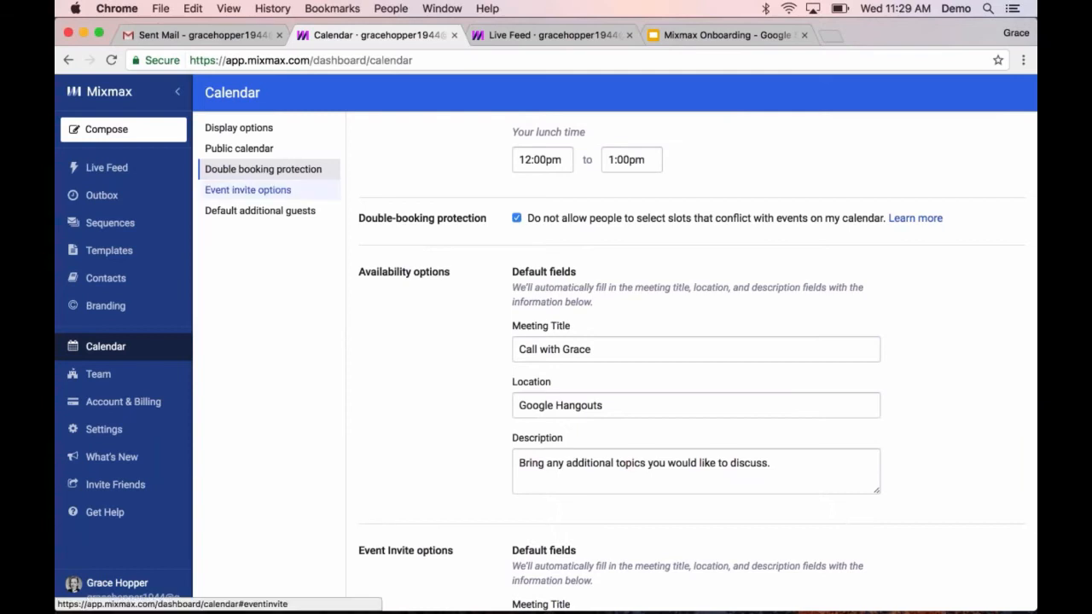
# Return to the Gmail message draft and delete the calendar link from its body
pyautogui.click(201, 39)
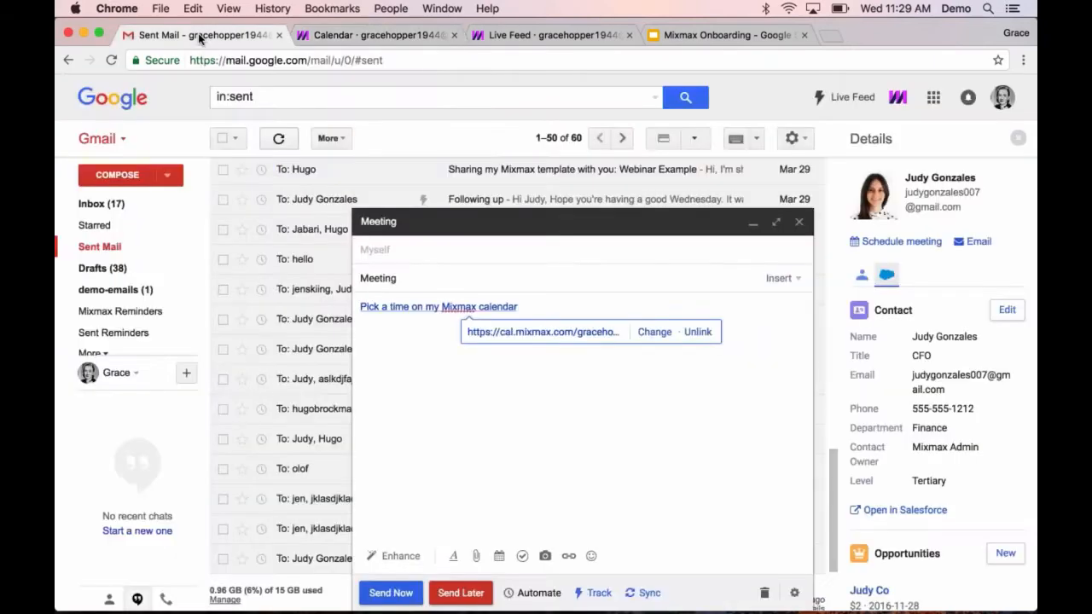
pyautogui.click(527, 305)
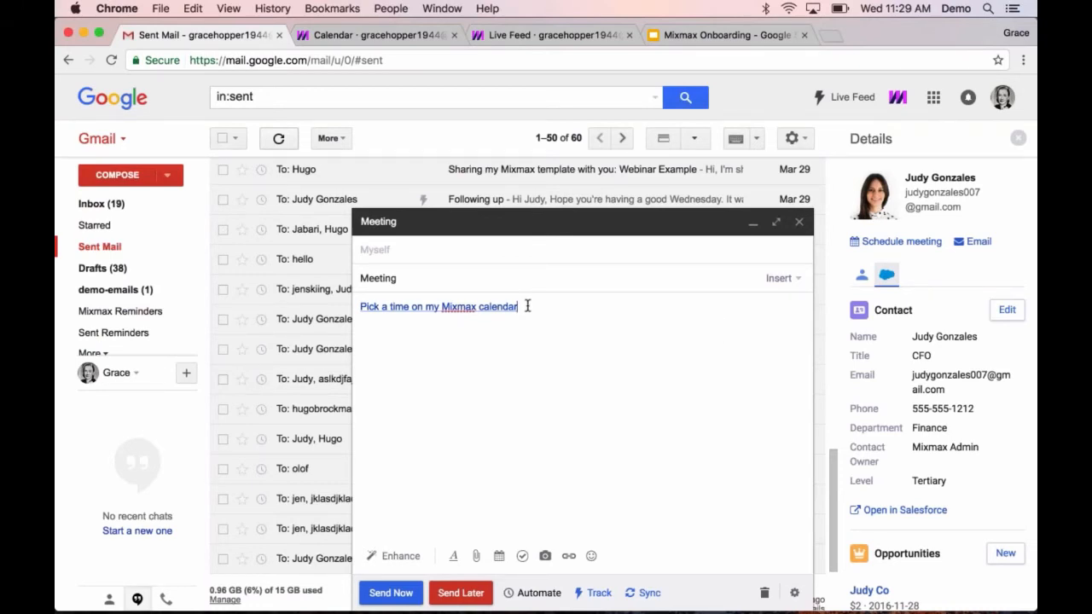
pyautogui.press('super+a')
pyautogui.press('BackSpace')
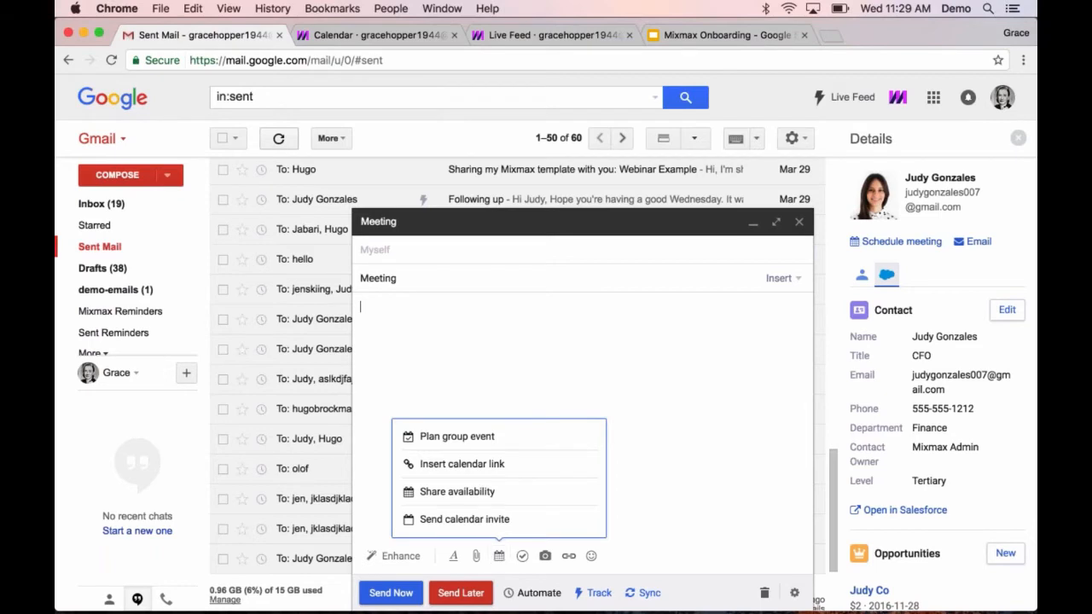
# Embed the YouTube video "MixMax Is Pure Awesomeness For Gmail Productivity" in a new message using the /youtube mixmax search command
pyautogui.moveTo(384, 557)
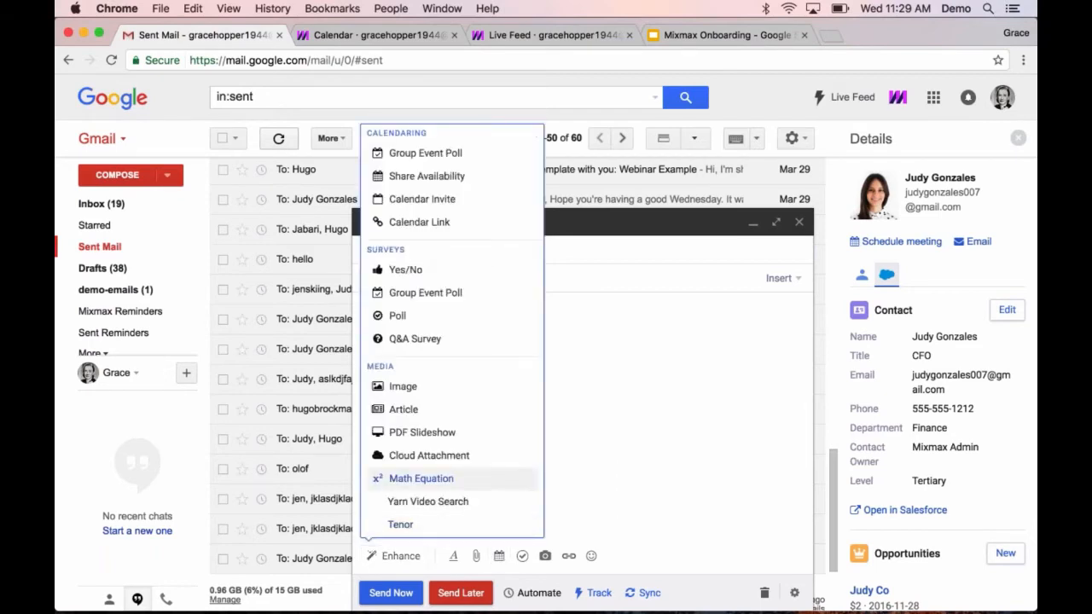
pyautogui.scroll(-6, 380, 478)
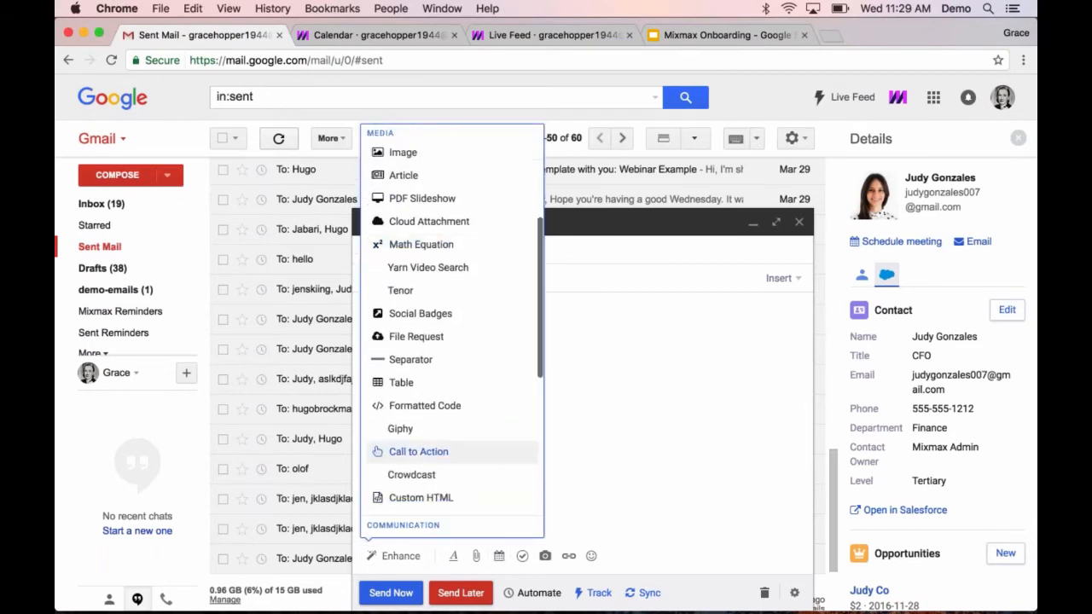
pyautogui.scroll(-5, 377, 394)
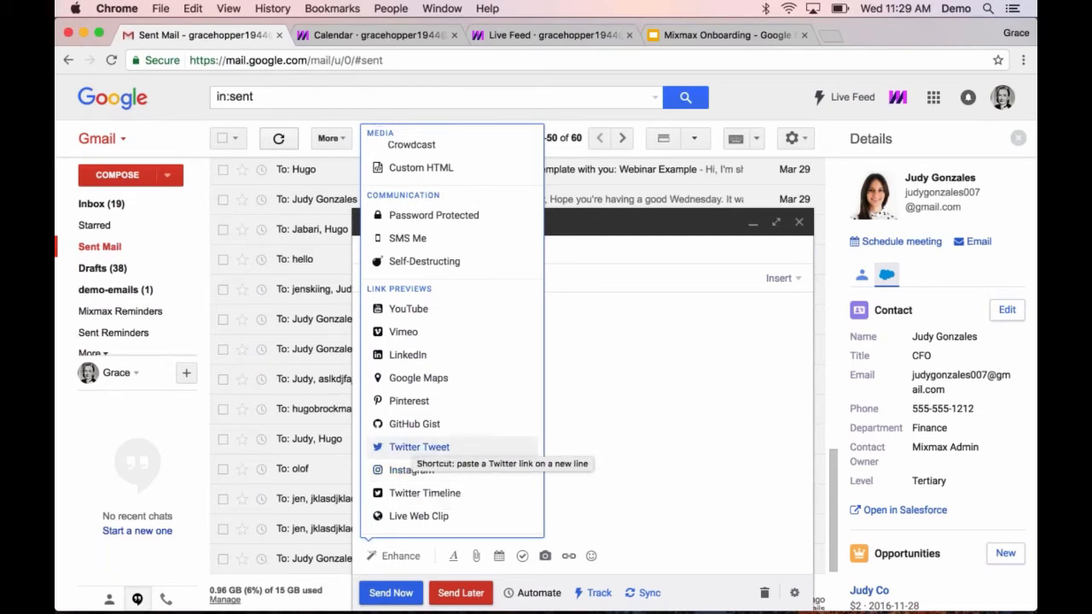
pyautogui.click(404, 310)
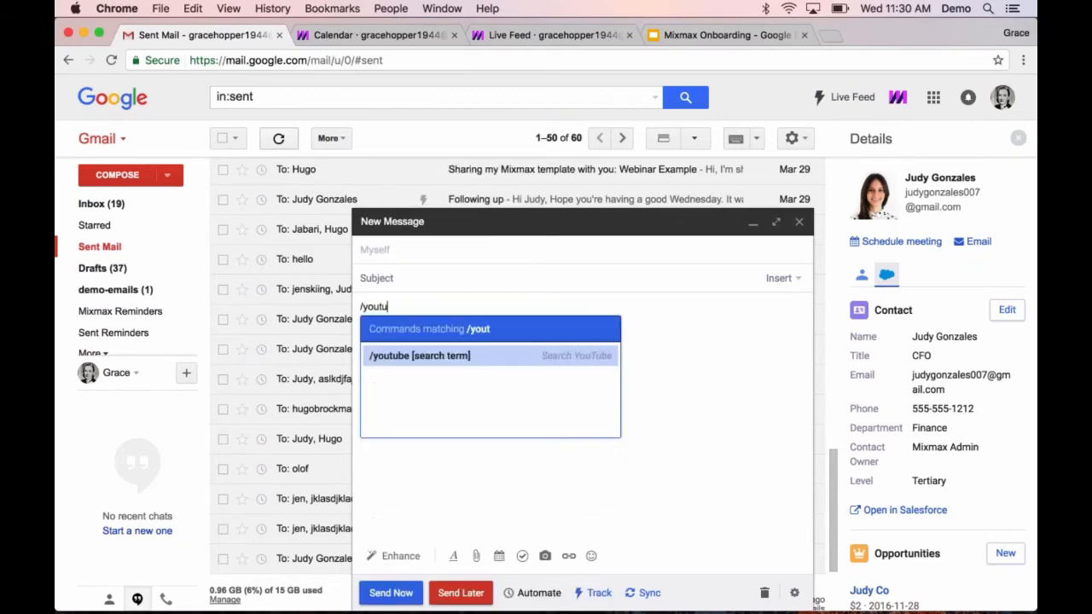
pyautogui.write('mixmax')
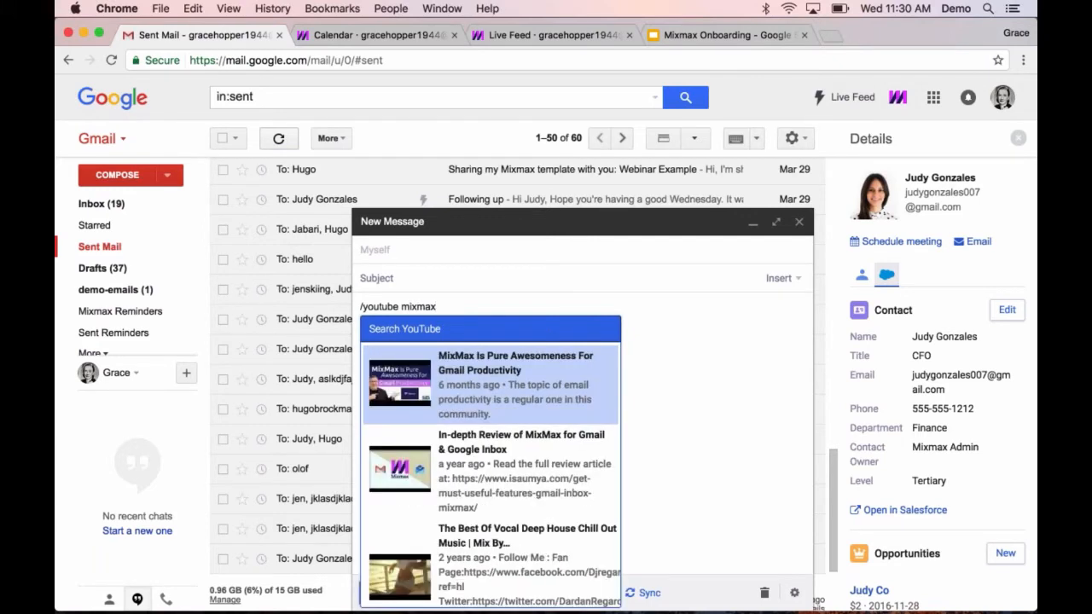
pyautogui.click(408, 381)
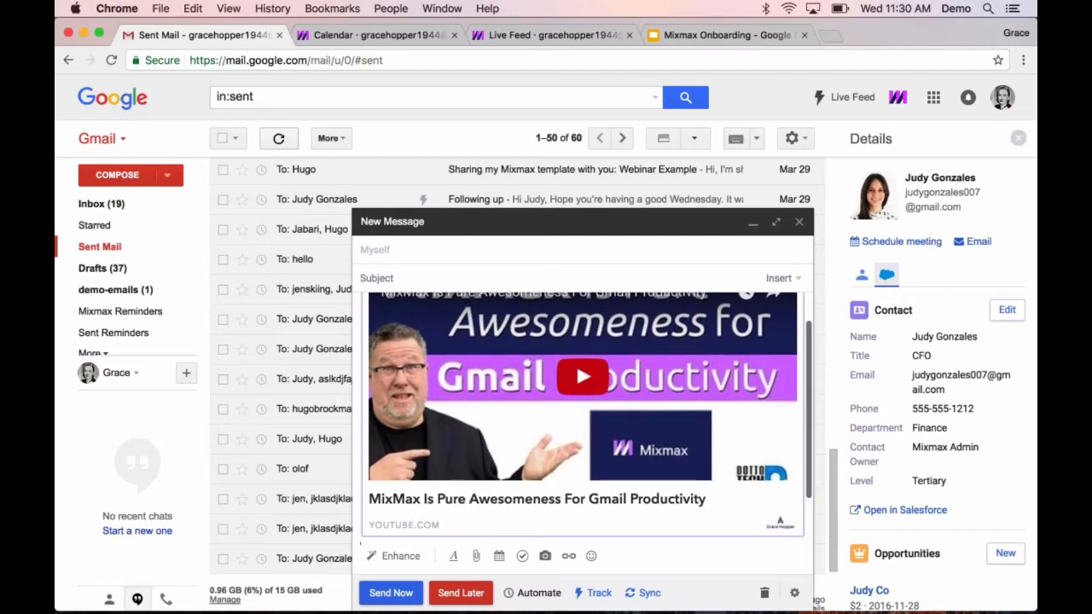
# Review the embedded video preview in the message and remove it from the body
pyautogui.scroll(-2, 573, 450)
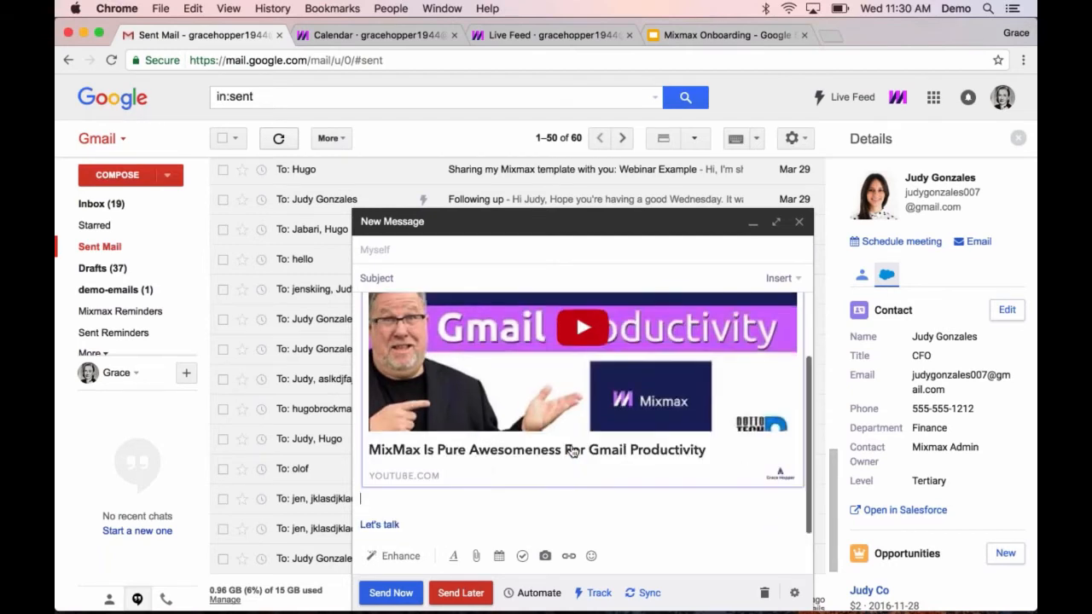
pyautogui.scroll(3, 572, 450)
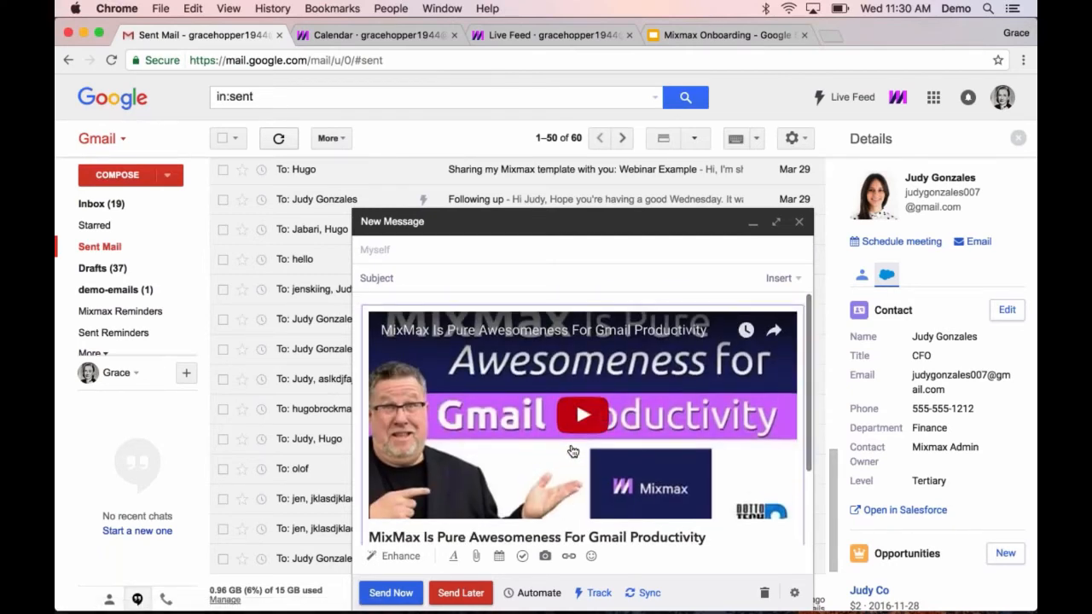
pyautogui.scroll(-1, 572, 451)
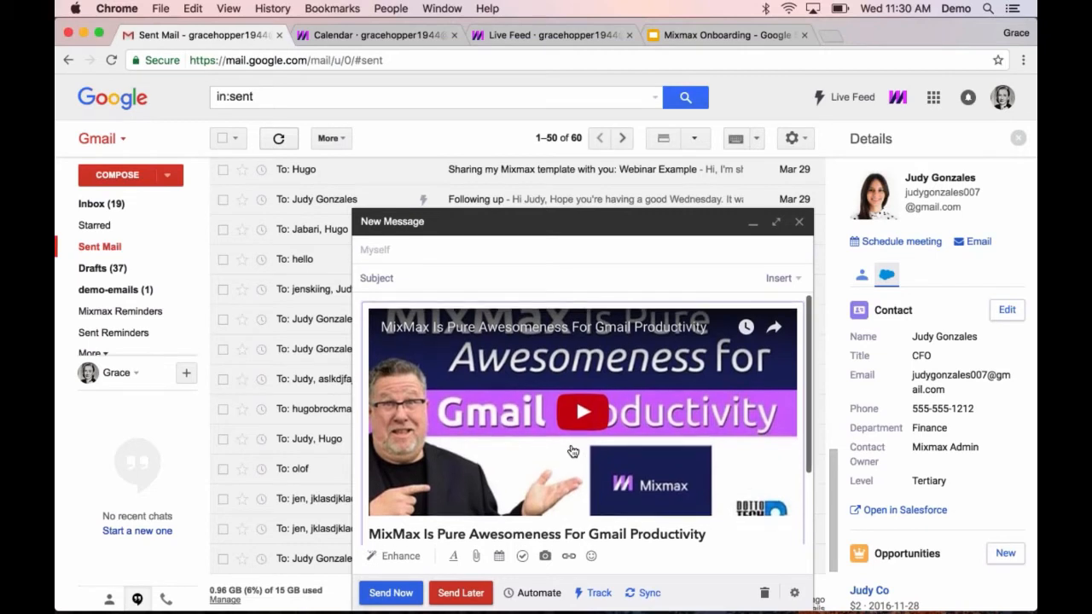
pyautogui.scroll(-1, 572, 451)
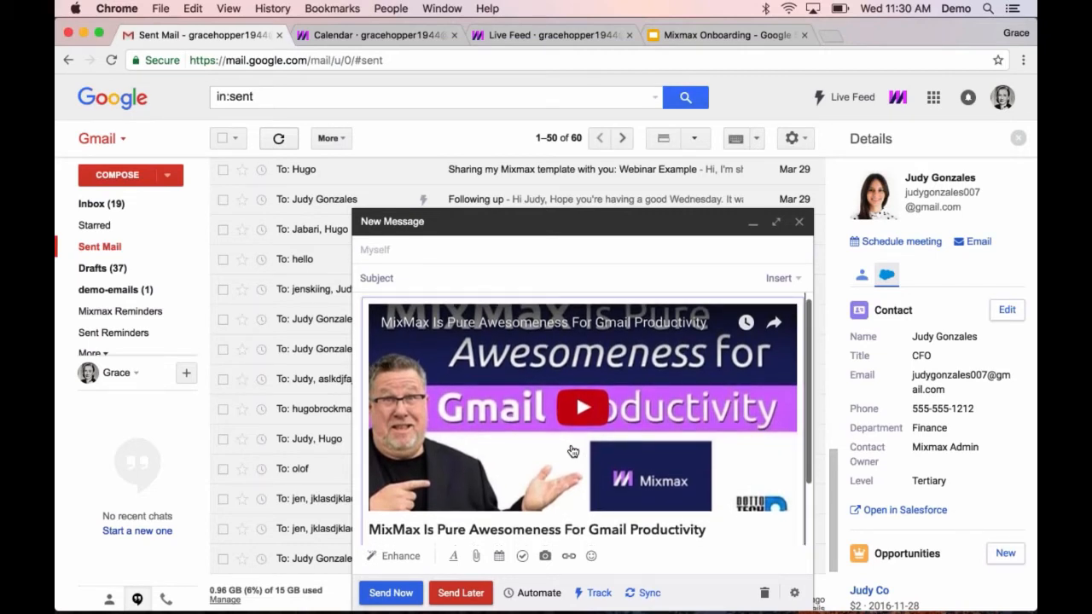
pyautogui.press('BackSpace')
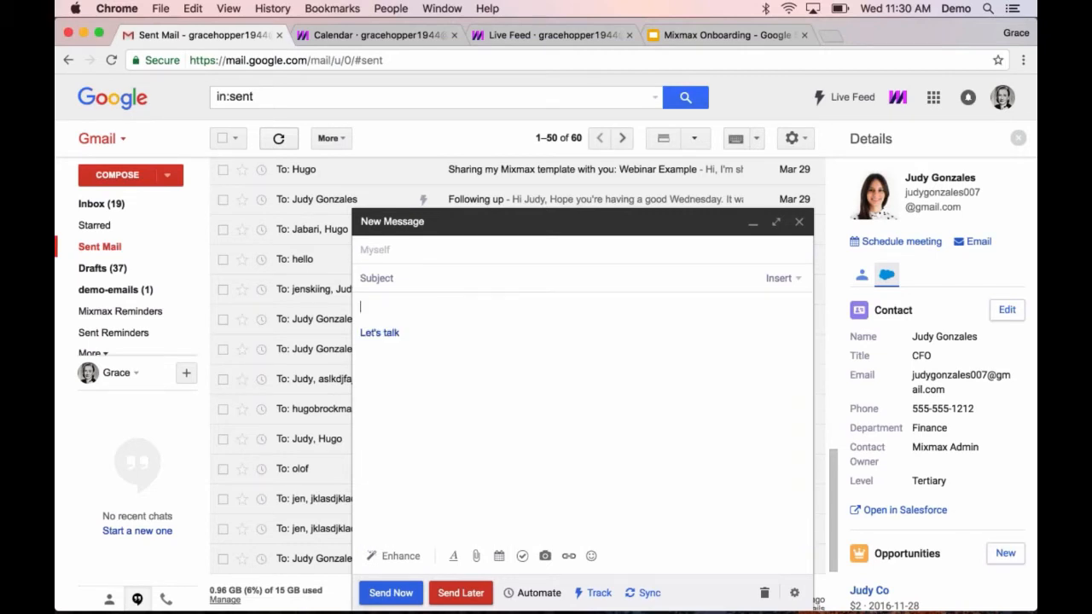
# Replace the message body with a waving bear GIF from a Tenor search for "wave", and delete the GIF
pyautogui.press('super+a')
pyautogui.press('BackSpace')
pyautogui.write('/gif')
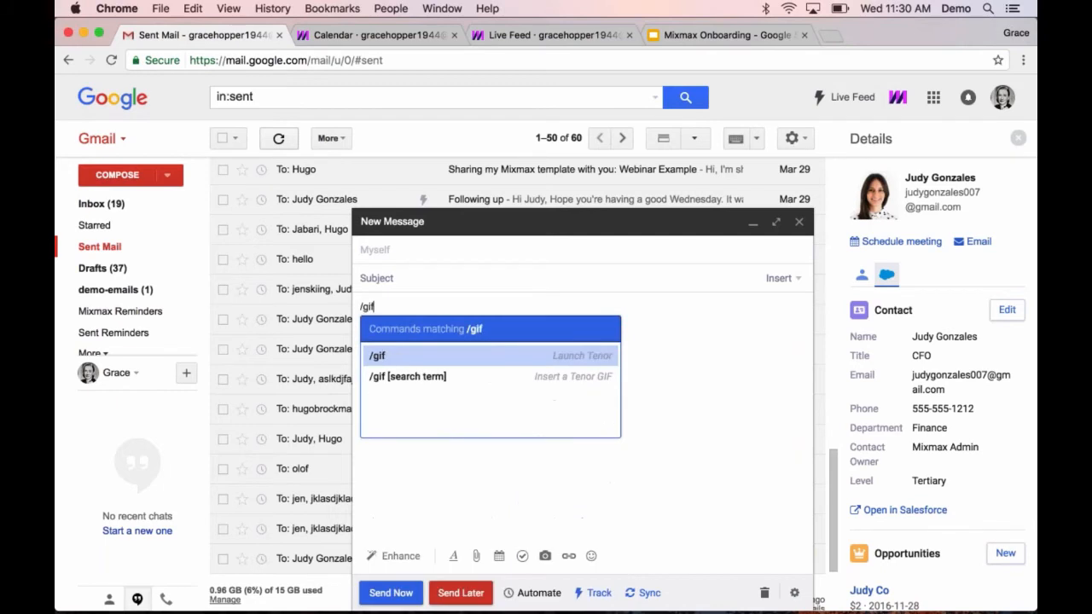
pyautogui.write(' wa')
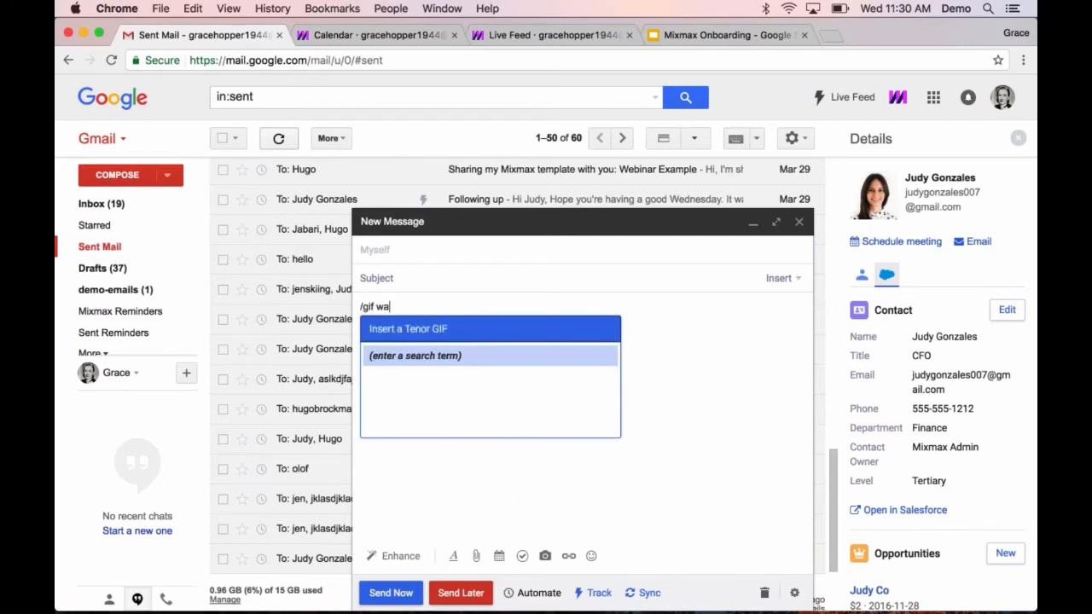
pyautogui.write('ve')
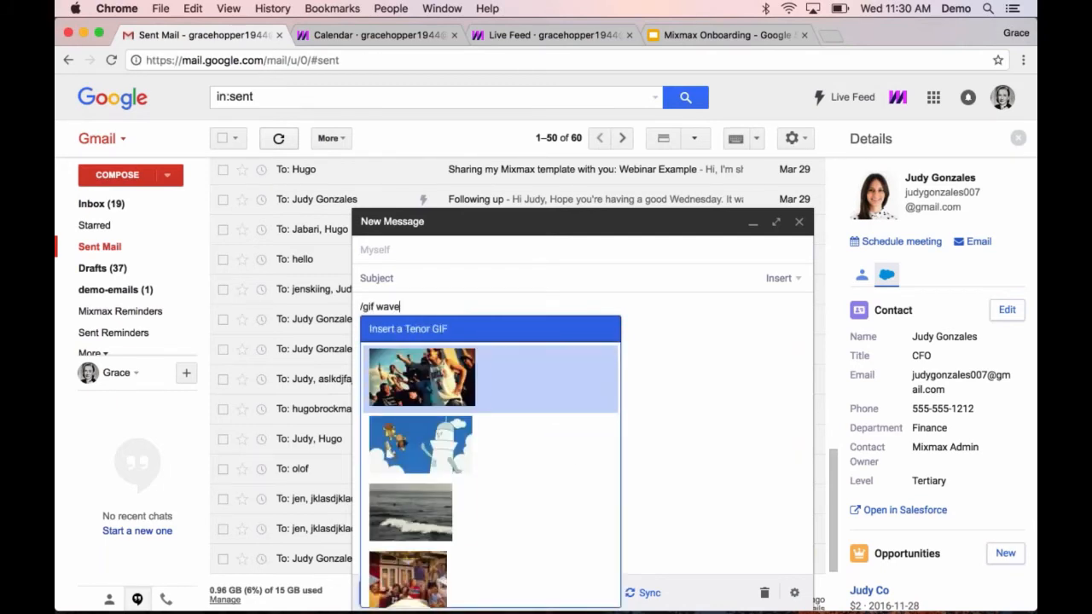
pyautogui.scroll(-5, 509, 497)
pyautogui.click(509, 498)
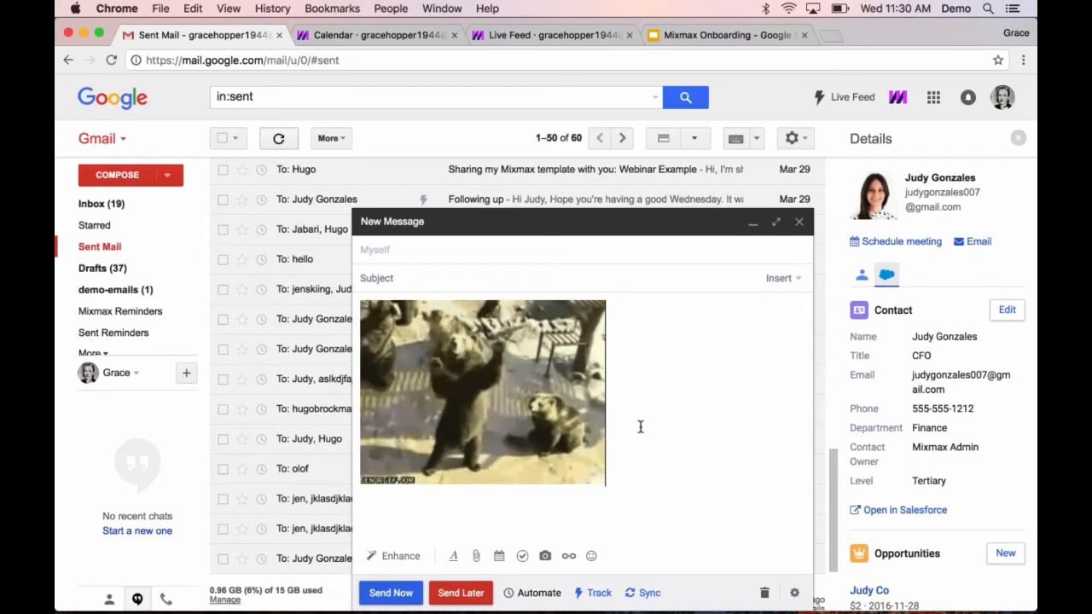
pyautogui.press('BackSpace')
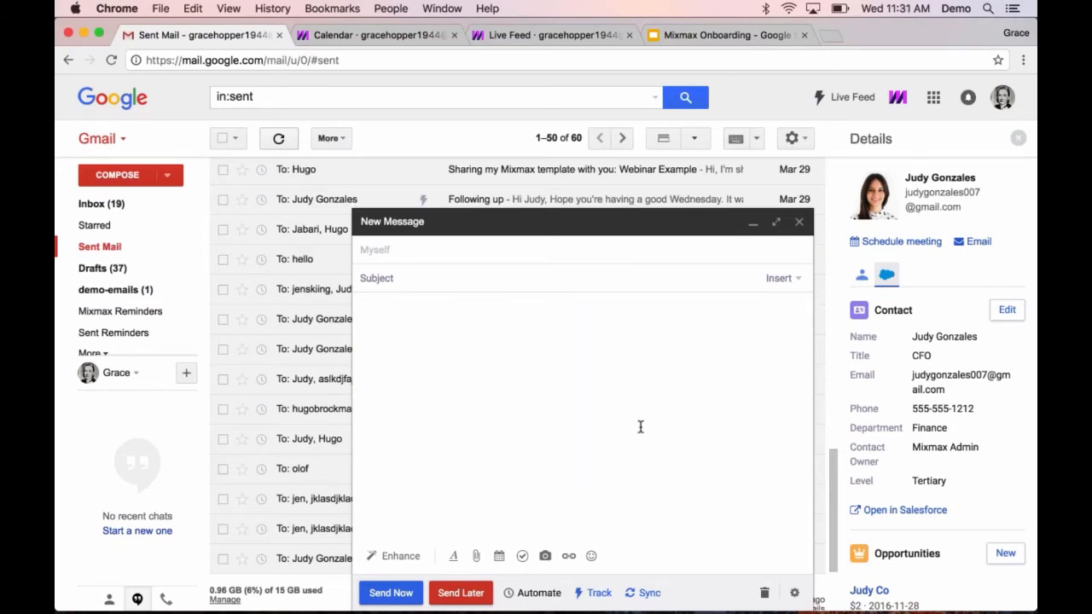
# Create a Yes/No question reading "Did that fix the issue?" and remove its Maybe answer
pyautogui.write('/y')
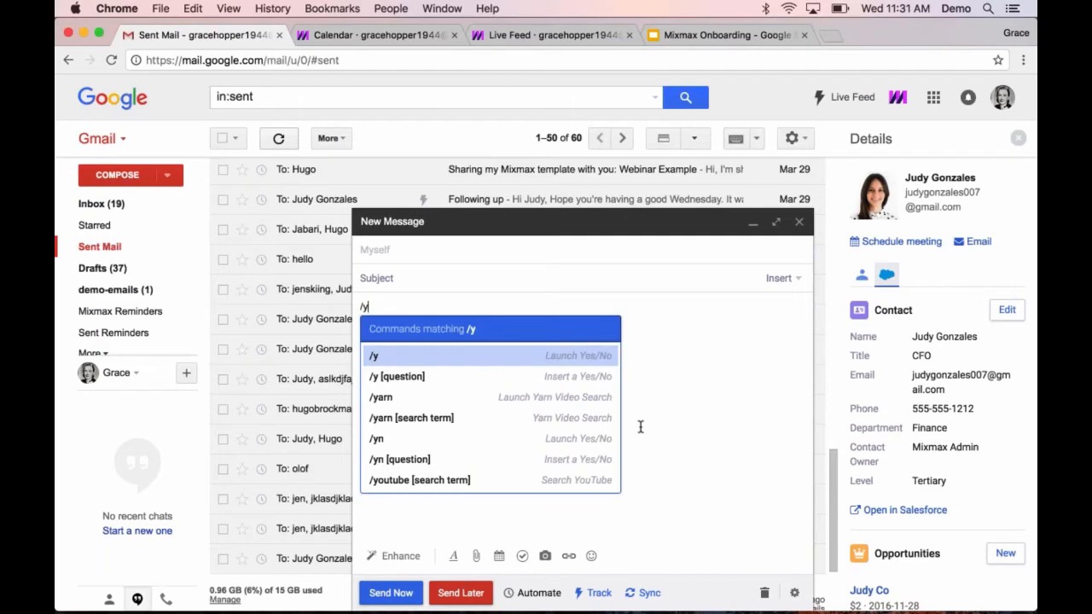
pyautogui.press('Return')
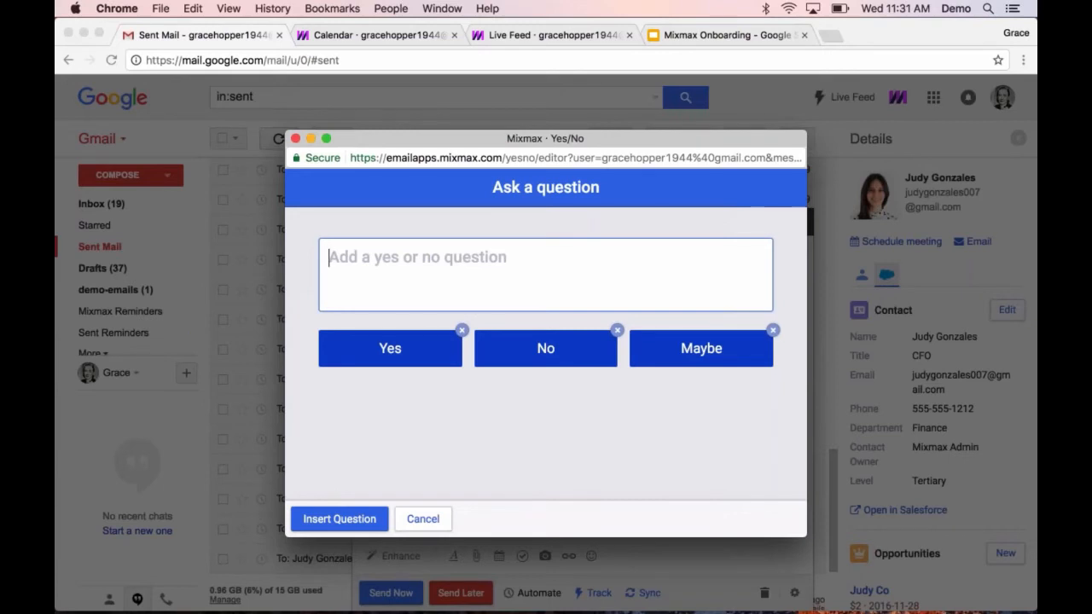
pyautogui.write('Did tha')
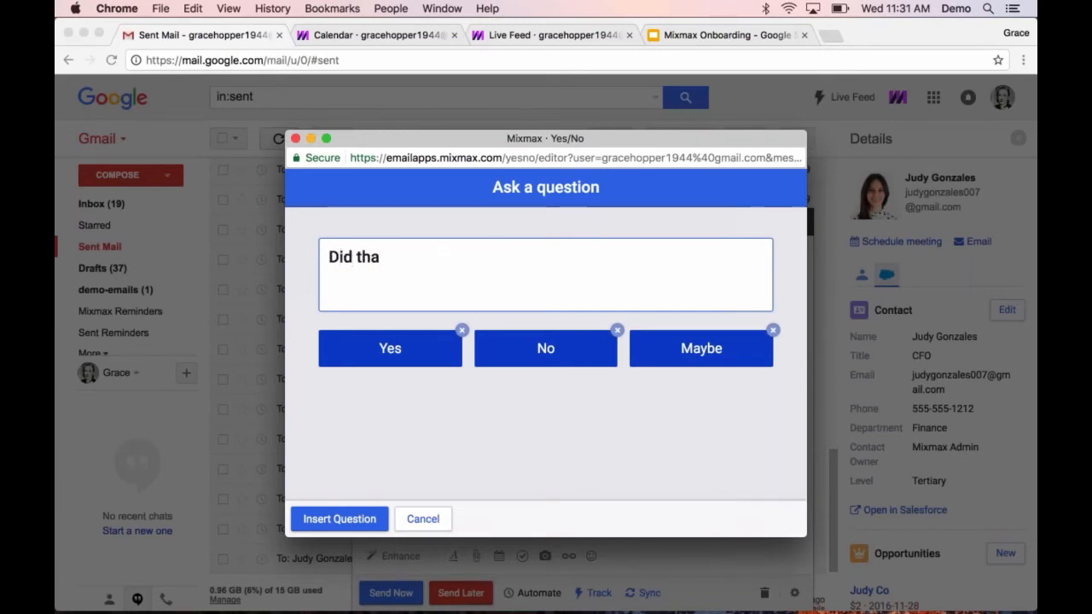
pyautogui.write('t fix the issue?')
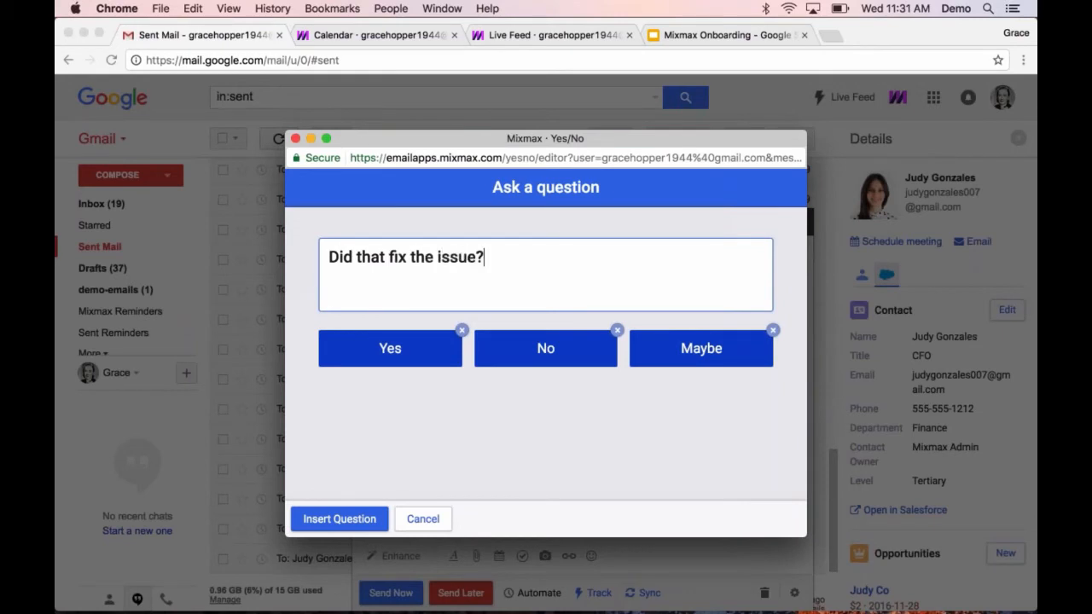
pyautogui.click(771, 329)
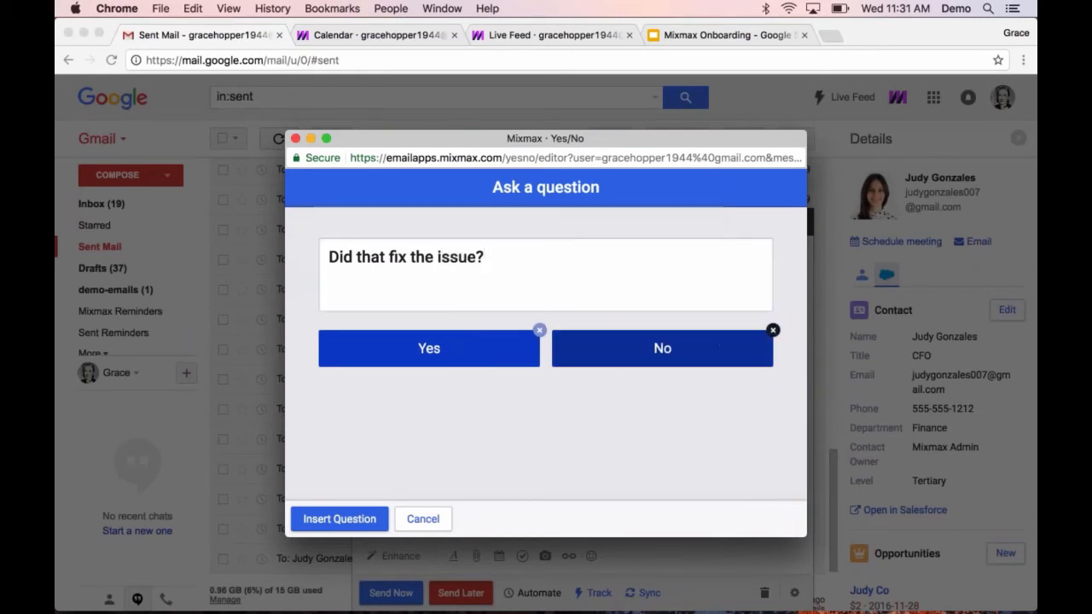
# Label the two answers "yes, all set!" and "not yet", and insert the question into the message
pyautogui.click(444, 358)
pyautogui.write('yes')
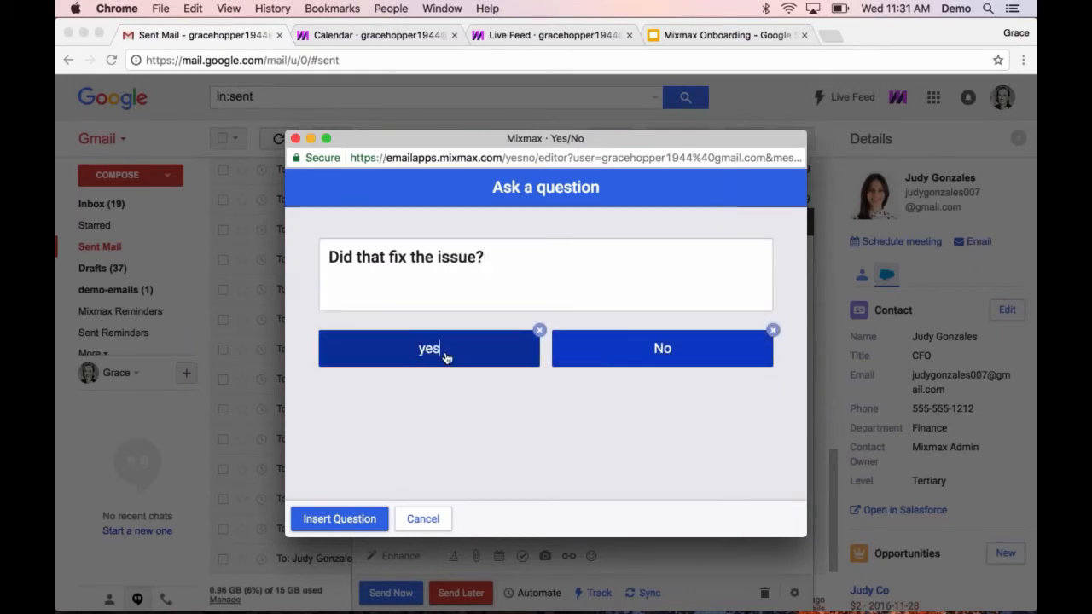
pyautogui.write(', all set!')
pyautogui.doubleClick(664, 351)
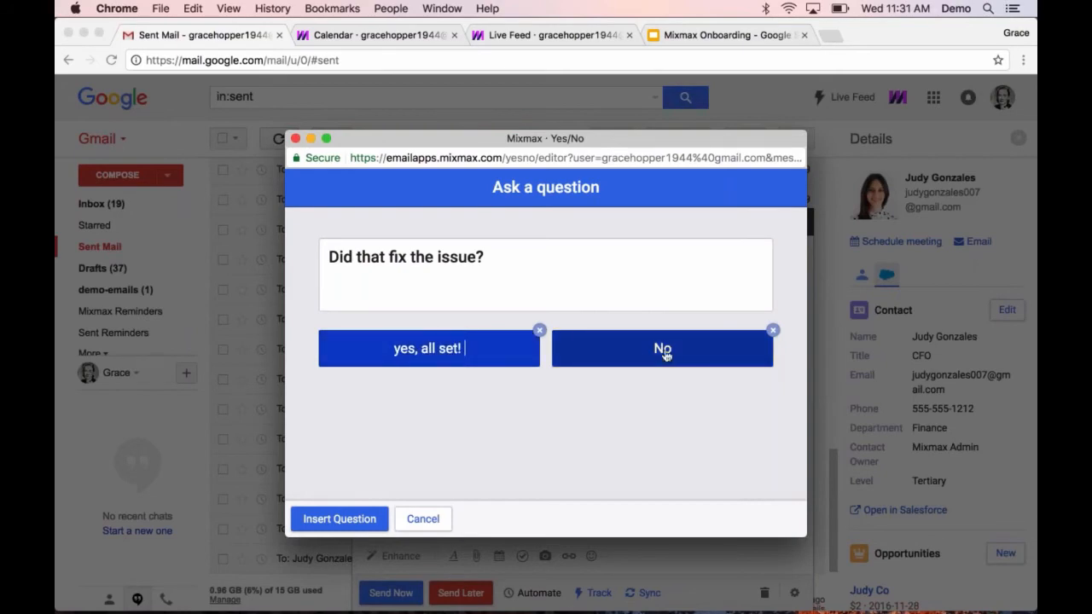
pyautogui.write('not yet')
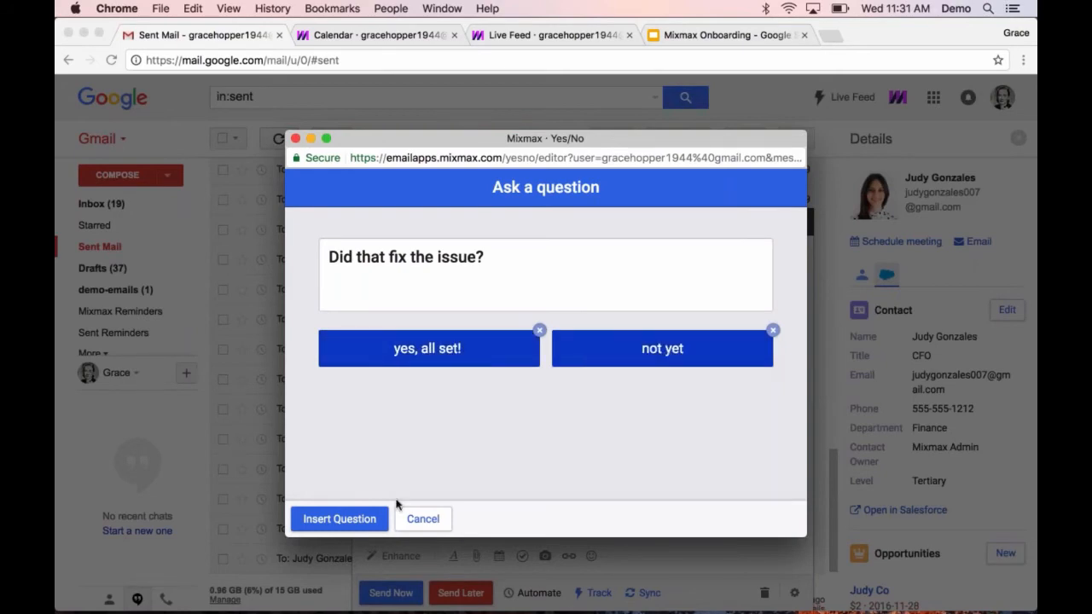
pyautogui.click(338, 518)
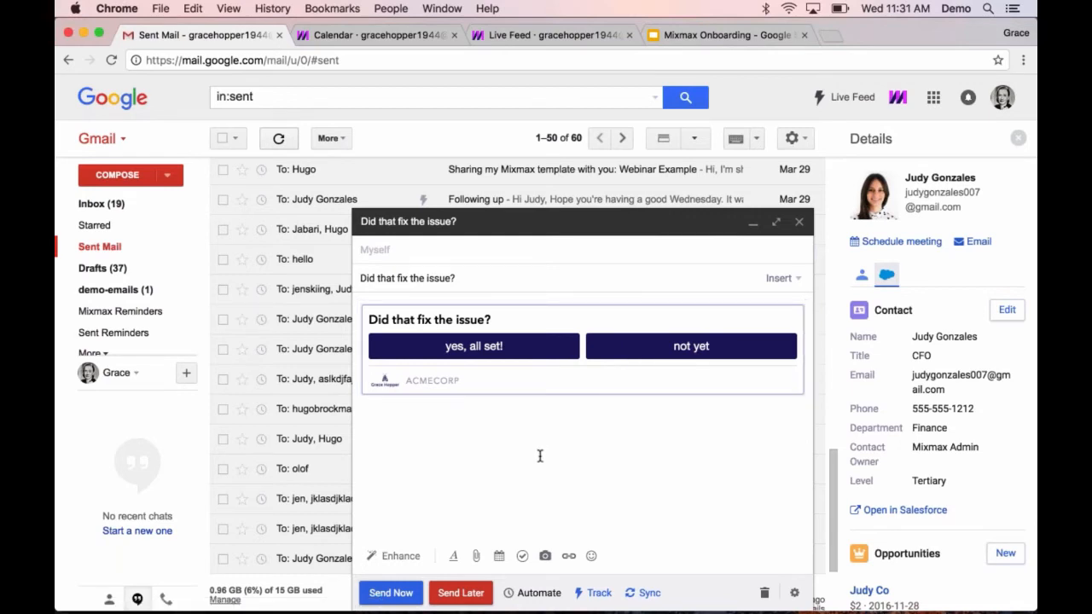
# Remove the question from the message body and start a poll asking "what's your tshirt size?"
pyautogui.click(782, 389)
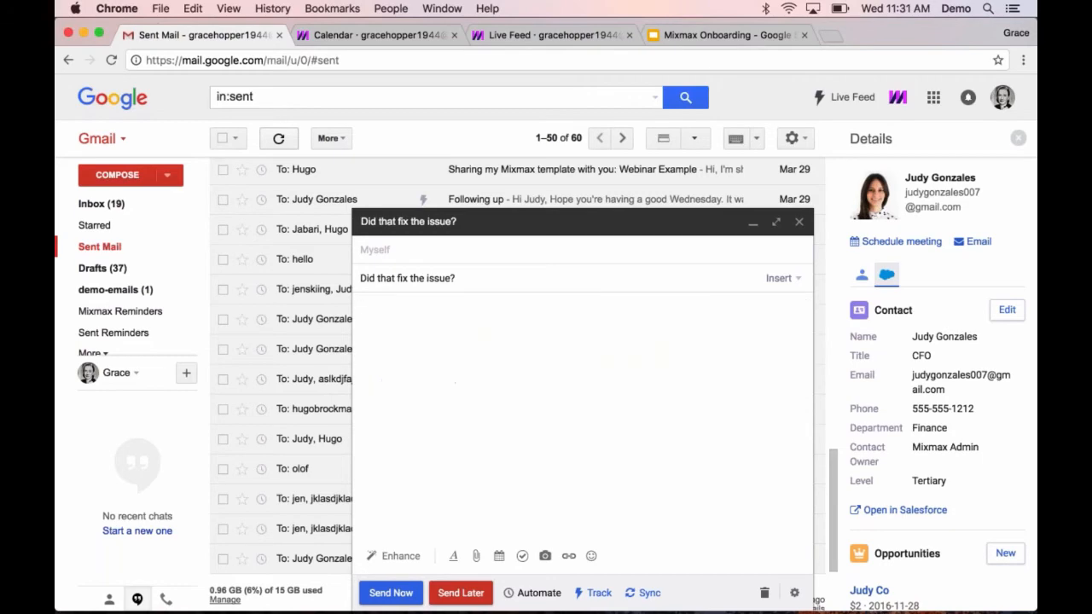
pyautogui.write('/poll')
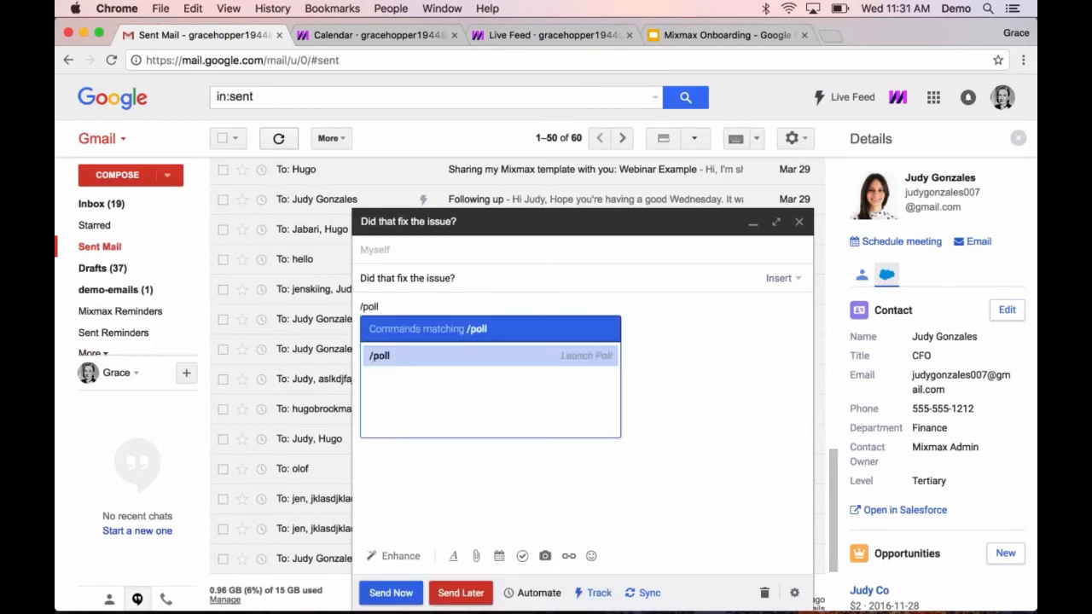
pyautogui.press('Return')
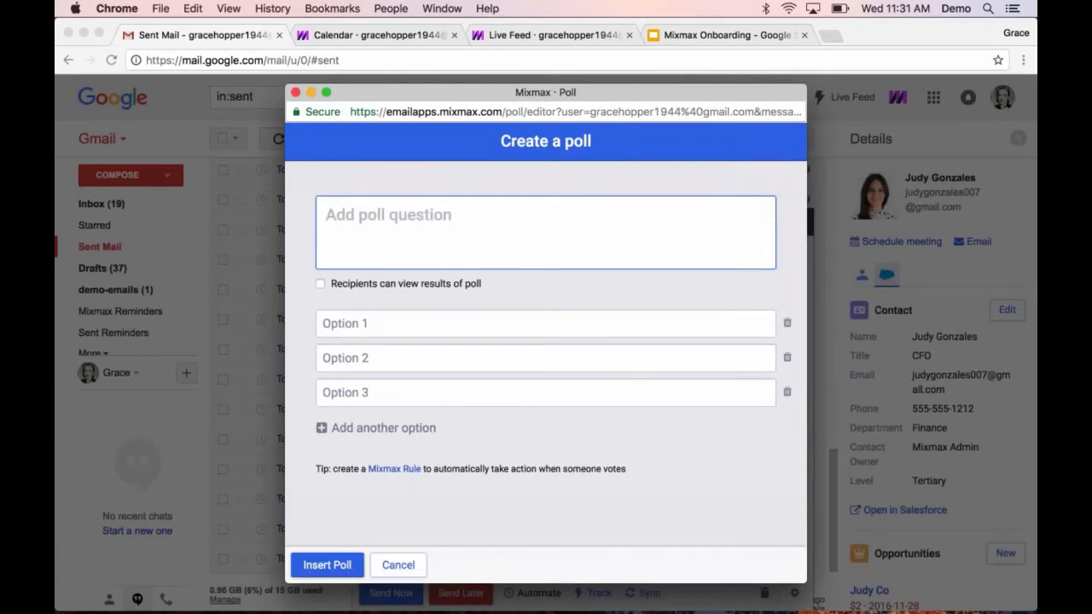
pyautogui.write("what's you")
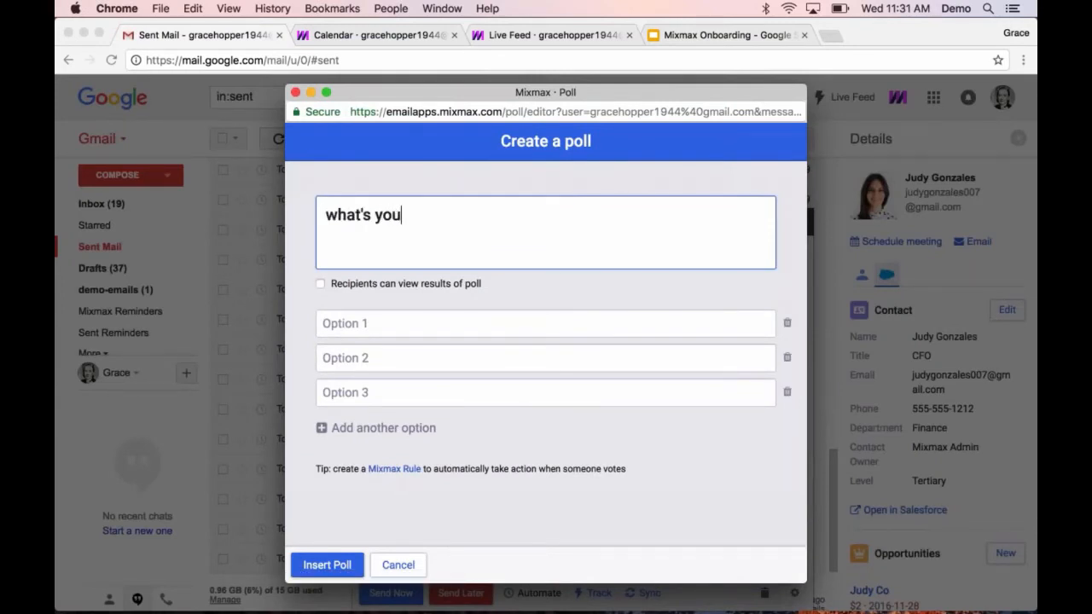
pyautogui.write('r tshirt size?')
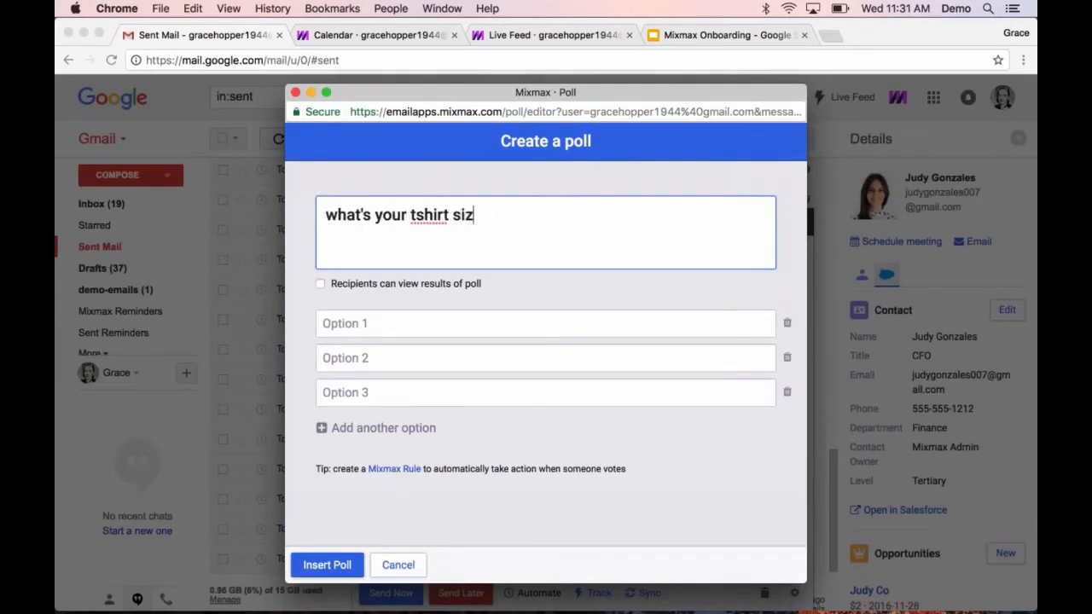
# Enter s, m and l as the three poll options and insert the poll into the message
pyautogui.click(591, 328)
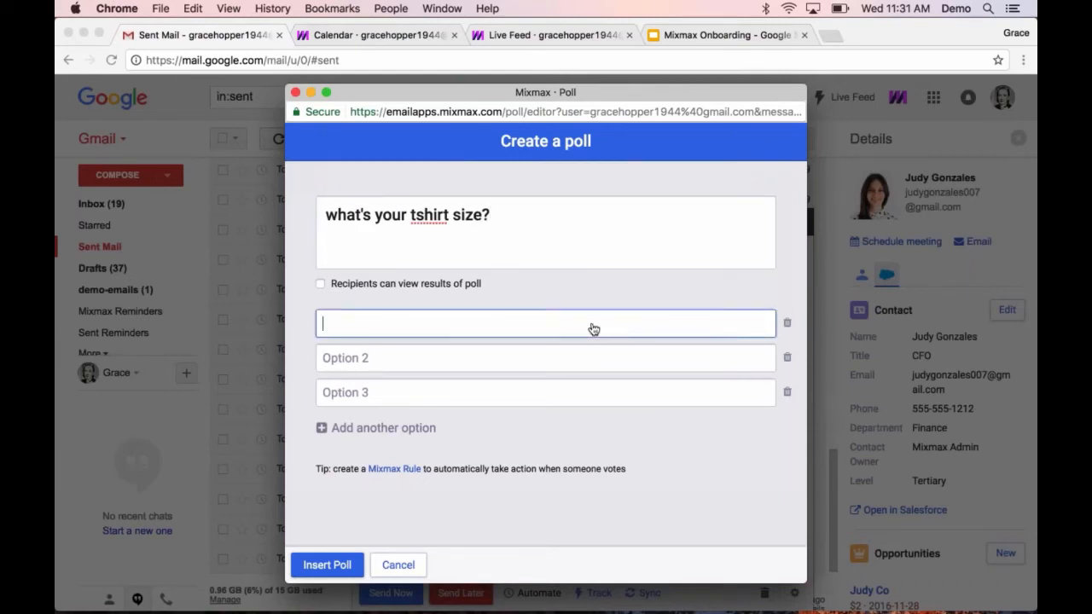
pyautogui.write('s')
pyautogui.click(552, 363)
pyautogui.write('m')
pyautogui.press('Tab')
pyautogui.write('l')
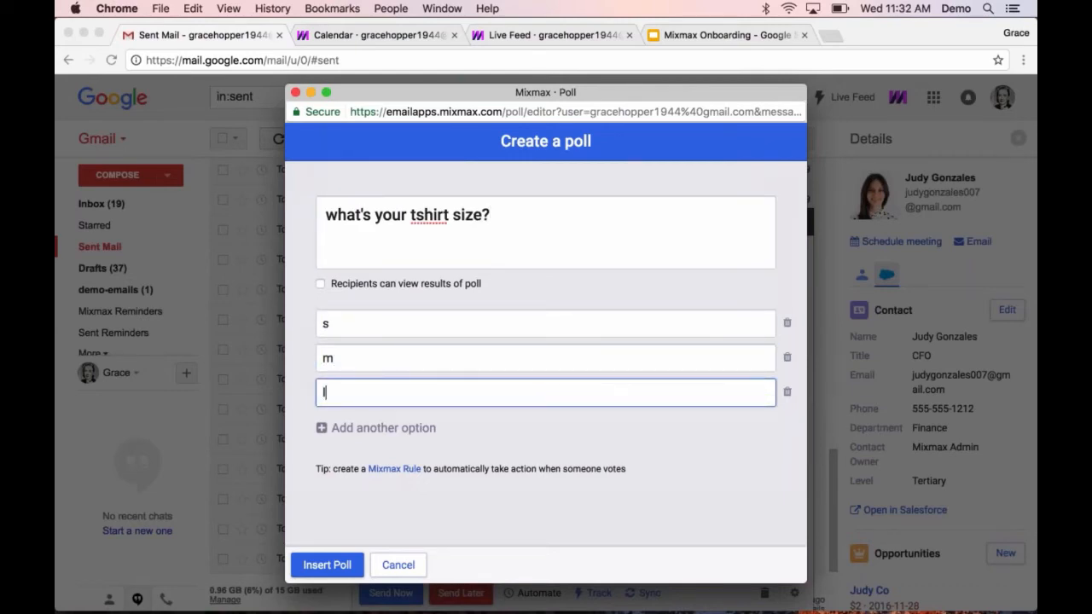
pyautogui.press('Return')
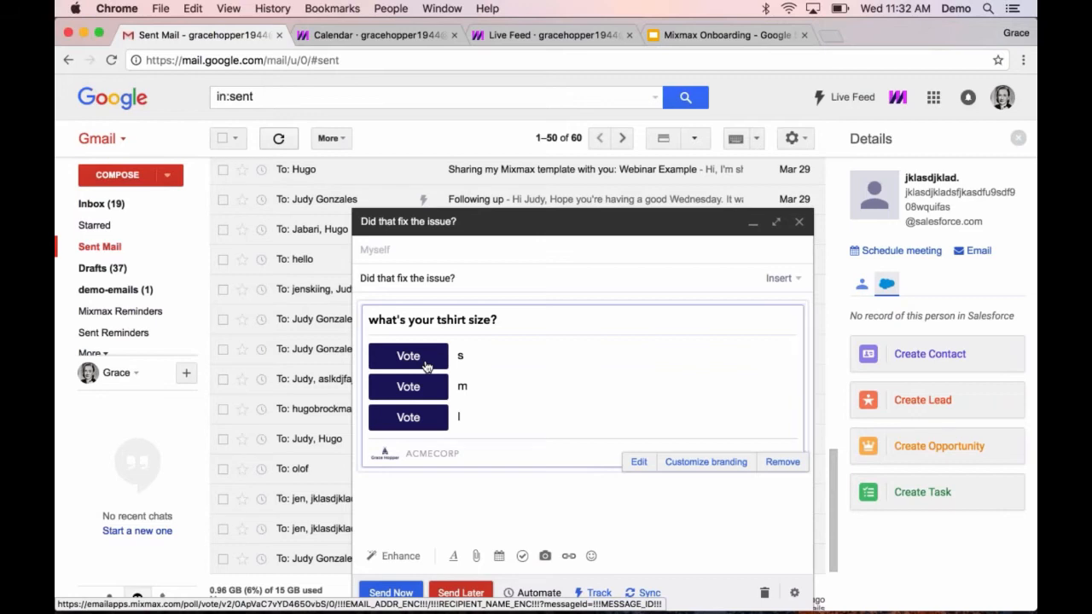
# Replace the poll in the message with a Q&A survey asking "How can we improve?"
pyautogui.click(776, 466)
pyautogui.write('/')
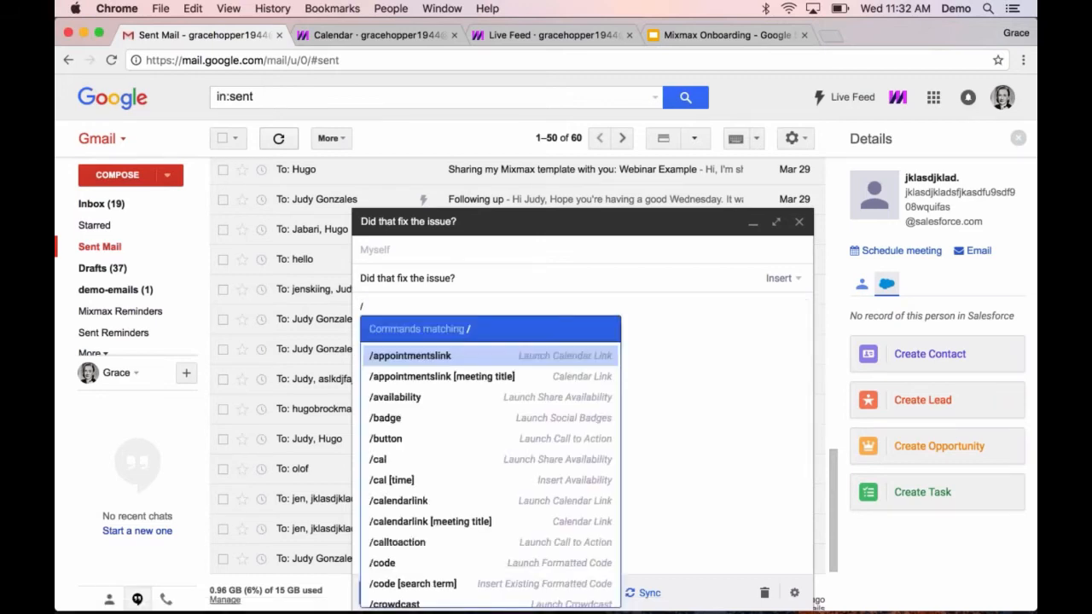
pyautogui.write('gif')
pyautogui.press('Return')
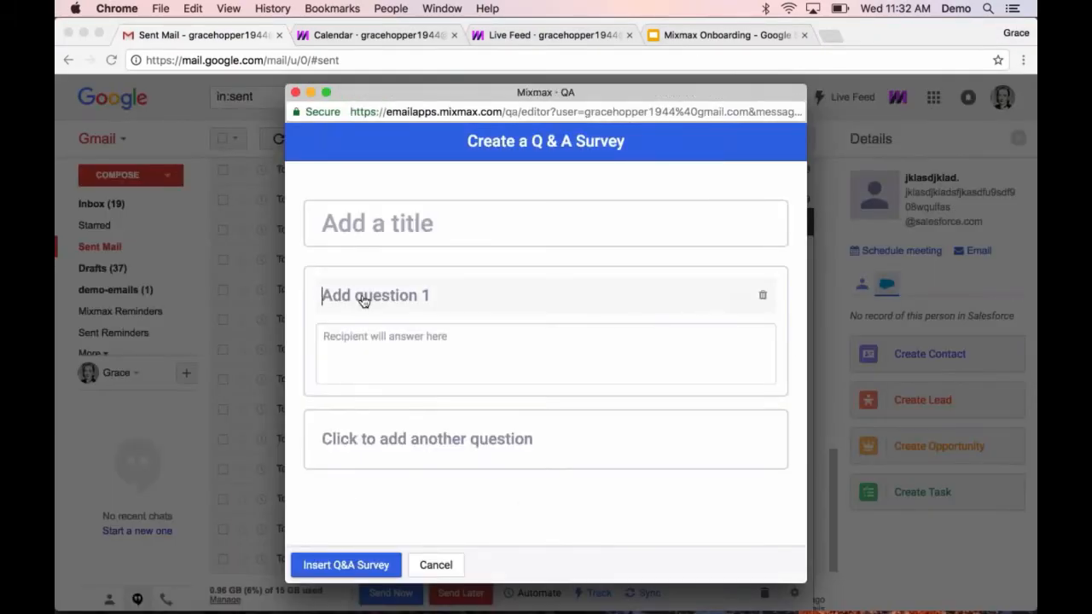
pyautogui.write('How ca')
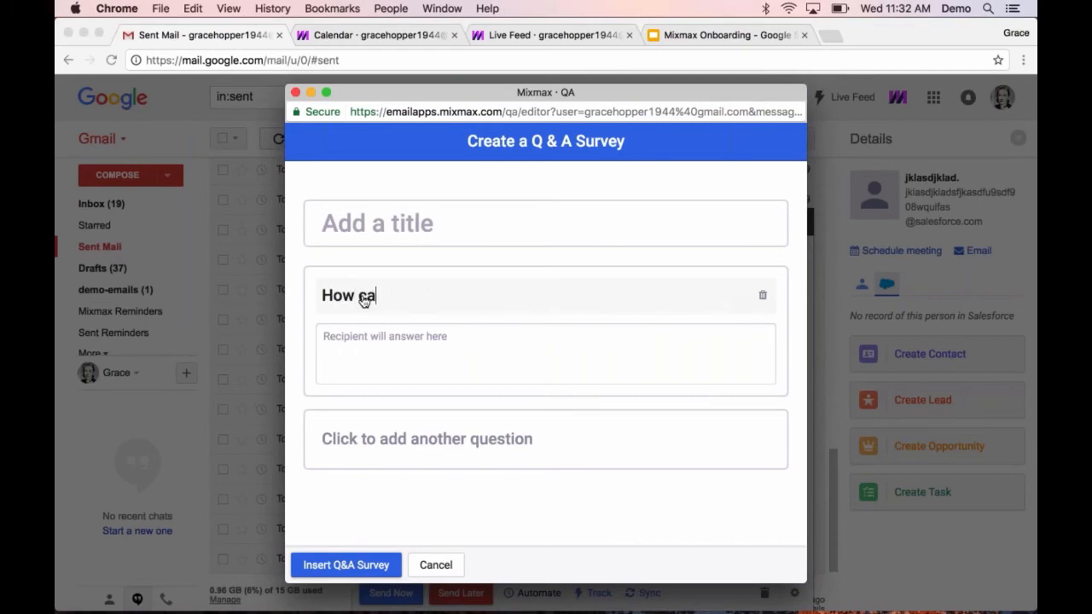
pyautogui.write('n we improve?')
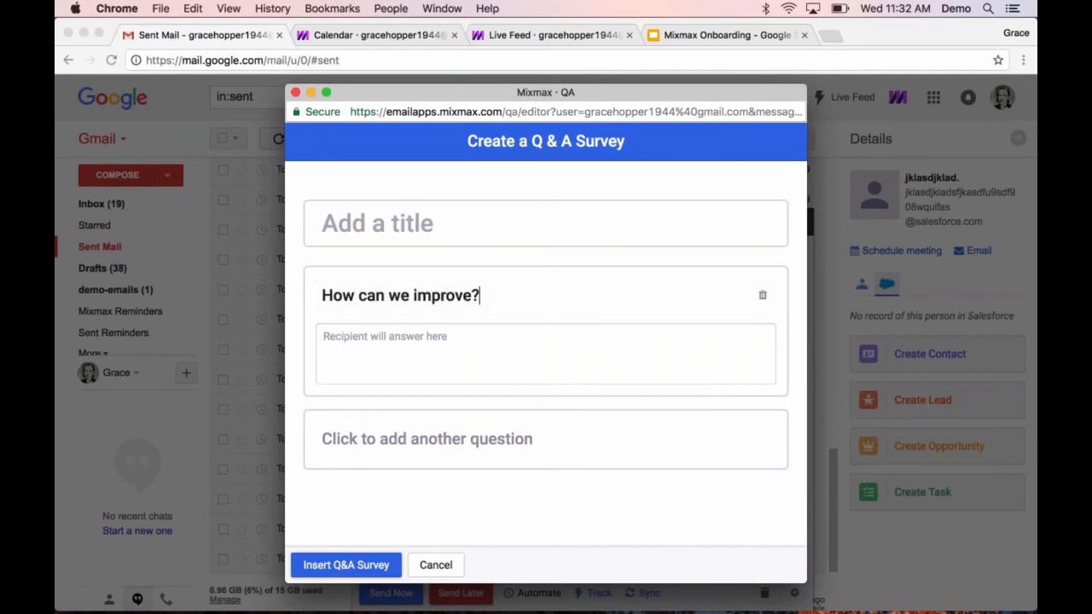
pyautogui.click(346, 566)
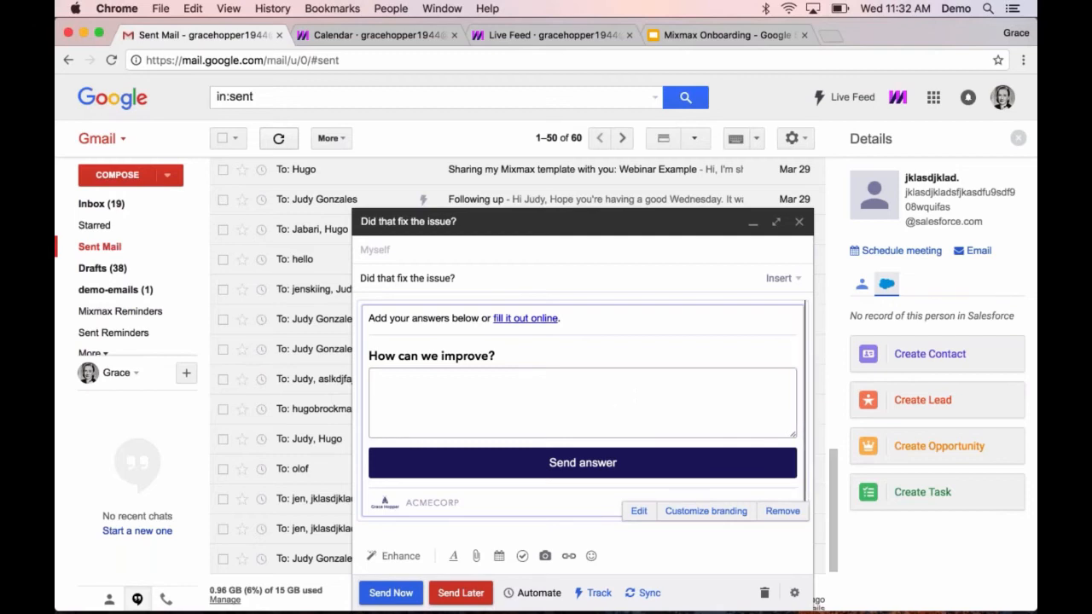
# Remove the Q&A survey from the message and look through the available Mixmax enhancements
pyautogui.click(773, 515)
pyautogui.click(394, 555)
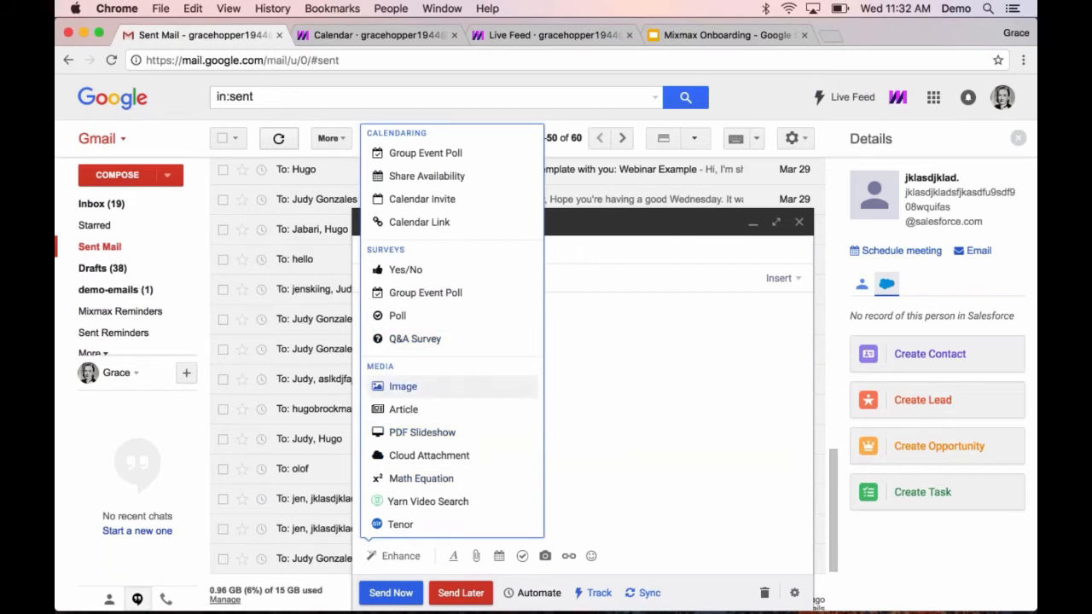
pyautogui.scroll(-1, 452, 409)
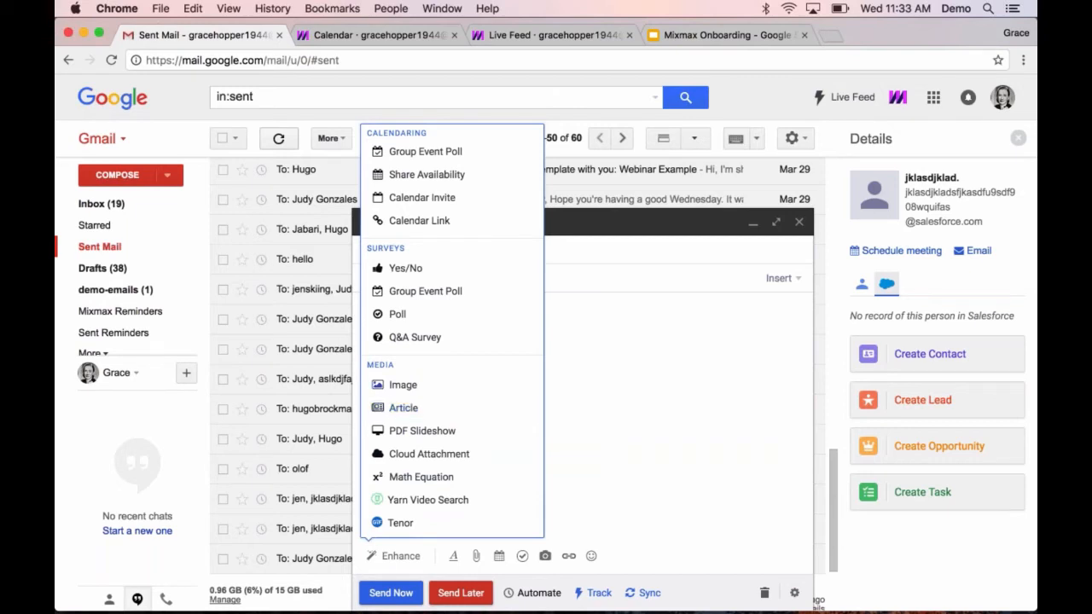
# Switch to the Mixmax Onboarding presentation and show the CRM Integration slide
pyautogui.click(682, 36)
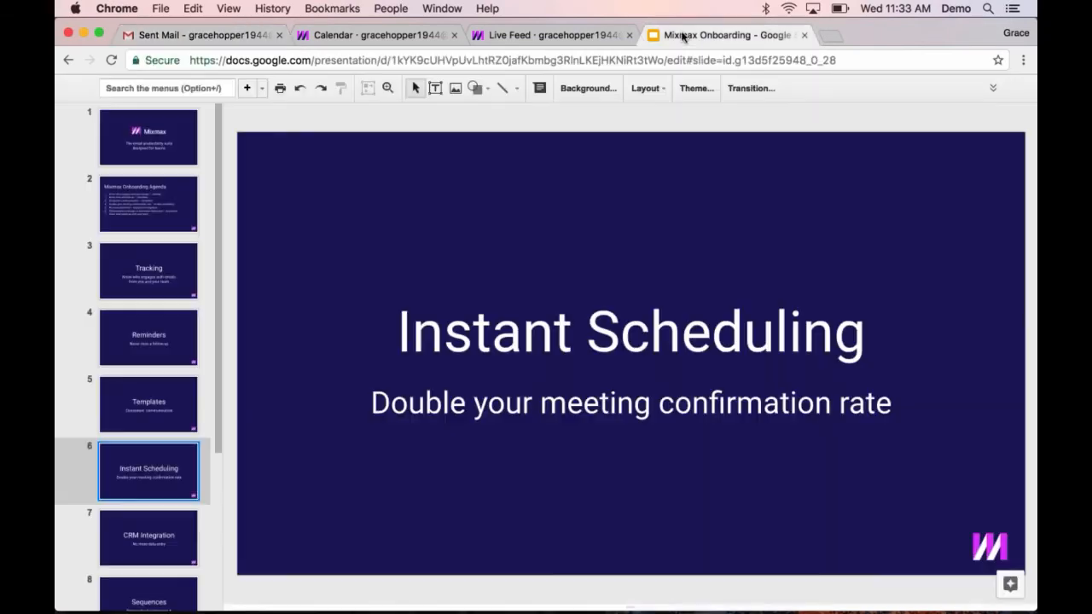
pyautogui.scroll(-3, 155, 438)
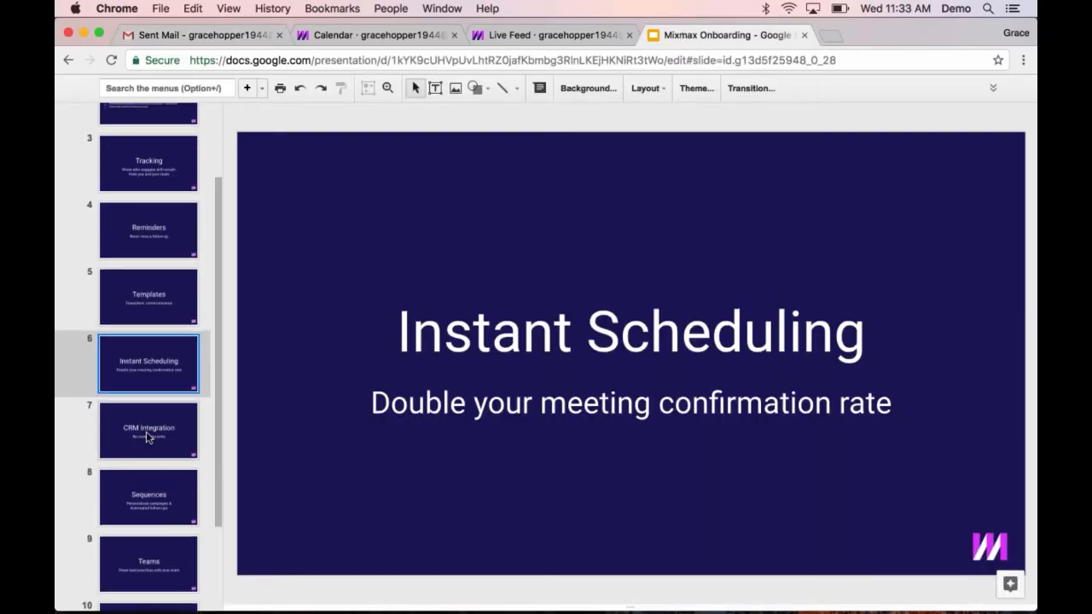
pyautogui.click(146, 437)
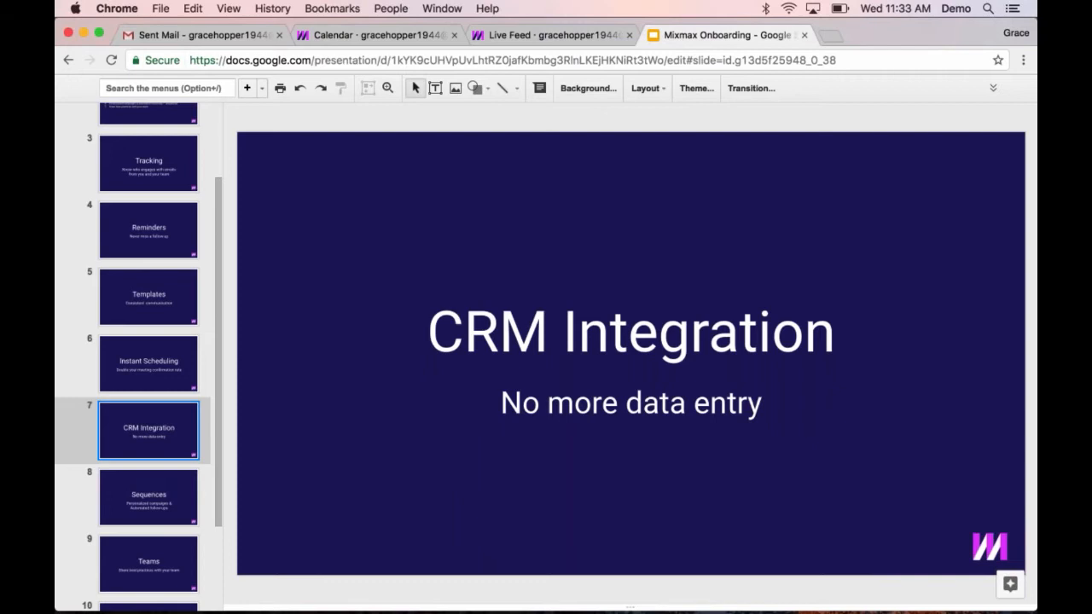
# Discard the message draft in Gmail and switch to the Mixmax dashboard's Calendar page
pyautogui.click(198, 29)
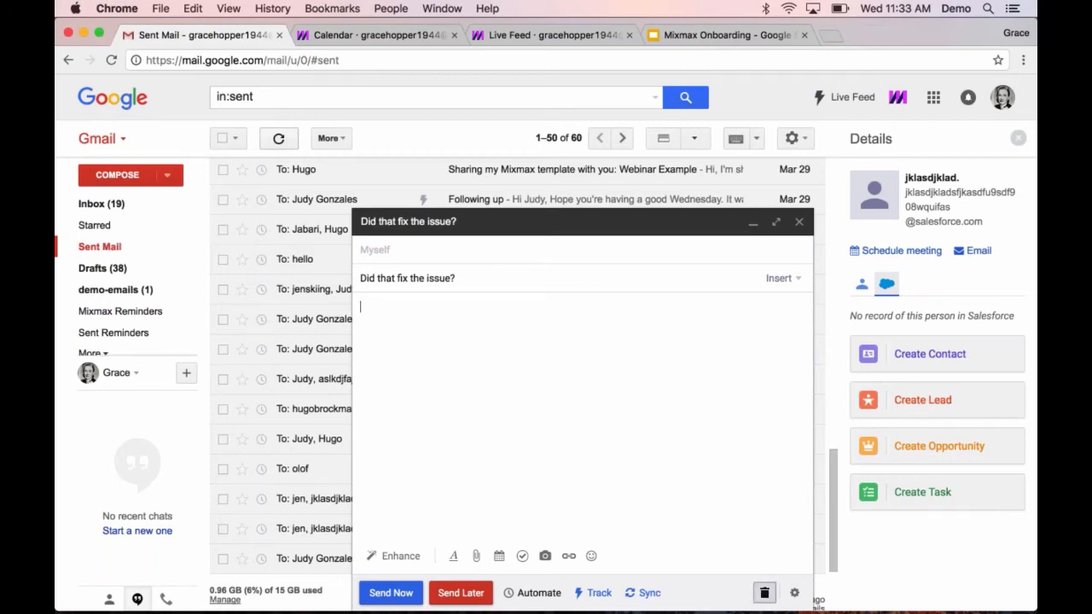
pyautogui.click(764, 593)
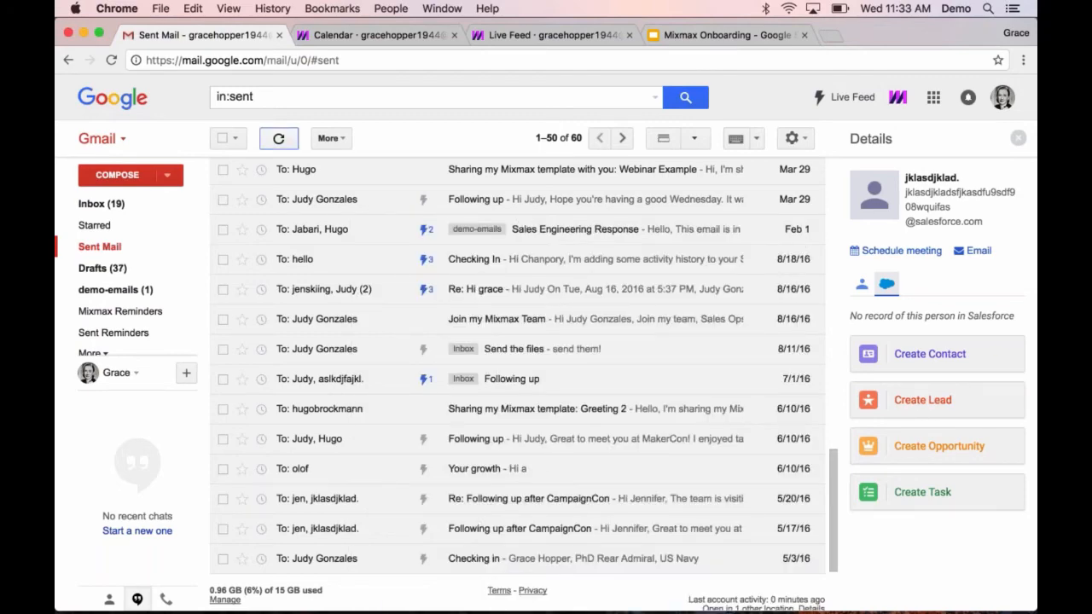
pyautogui.click(362, 36)
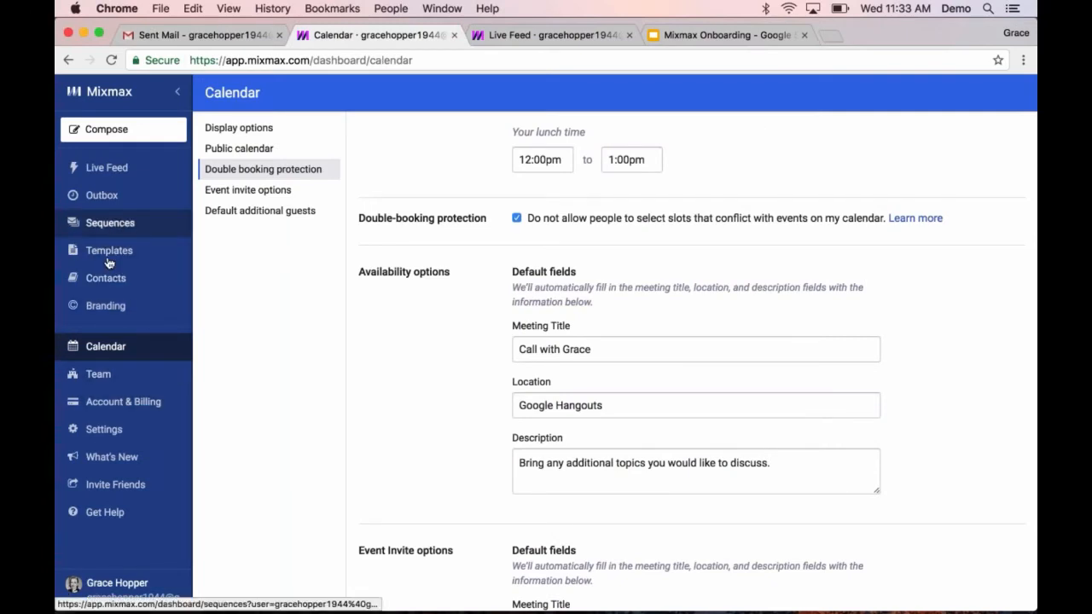
# Open the CRMs & Team Live Feed settings and review the Salesforce, Auto-Bcc, Team Live Feed and Exclusions sections
pyautogui.click(96, 430)
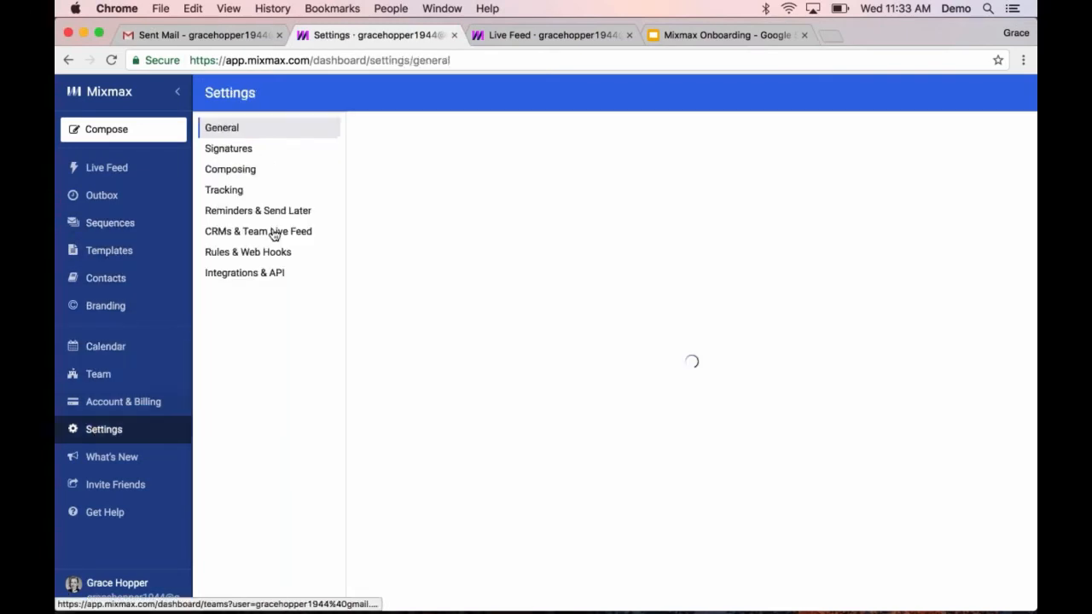
pyautogui.click(273, 234)
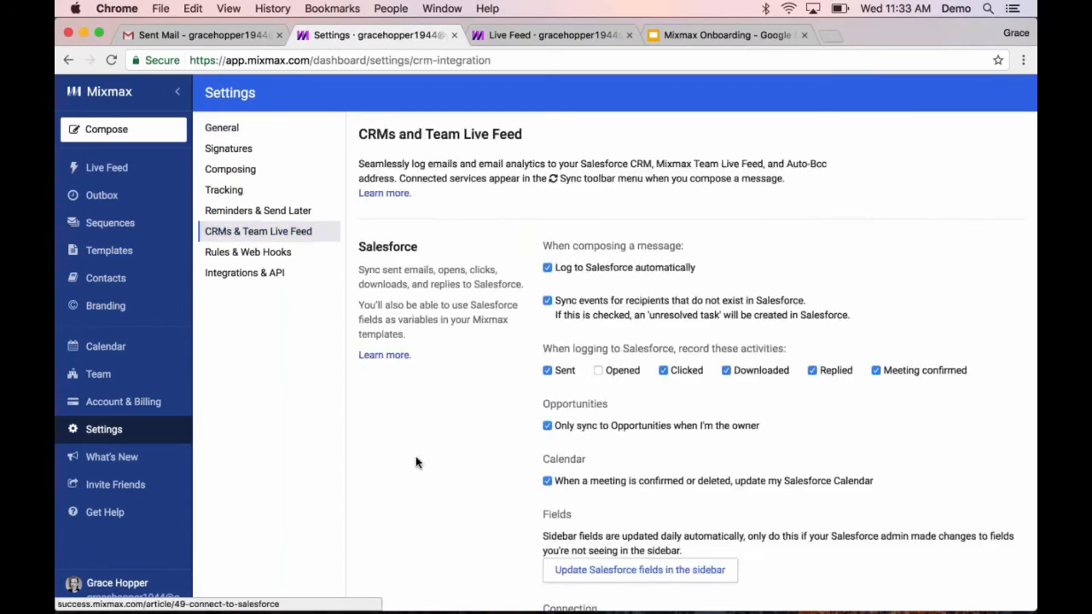
pyautogui.scroll(-1, 416, 462)
pyautogui.scroll(-5, 416, 462)
pyautogui.scroll(-1, 696, 245)
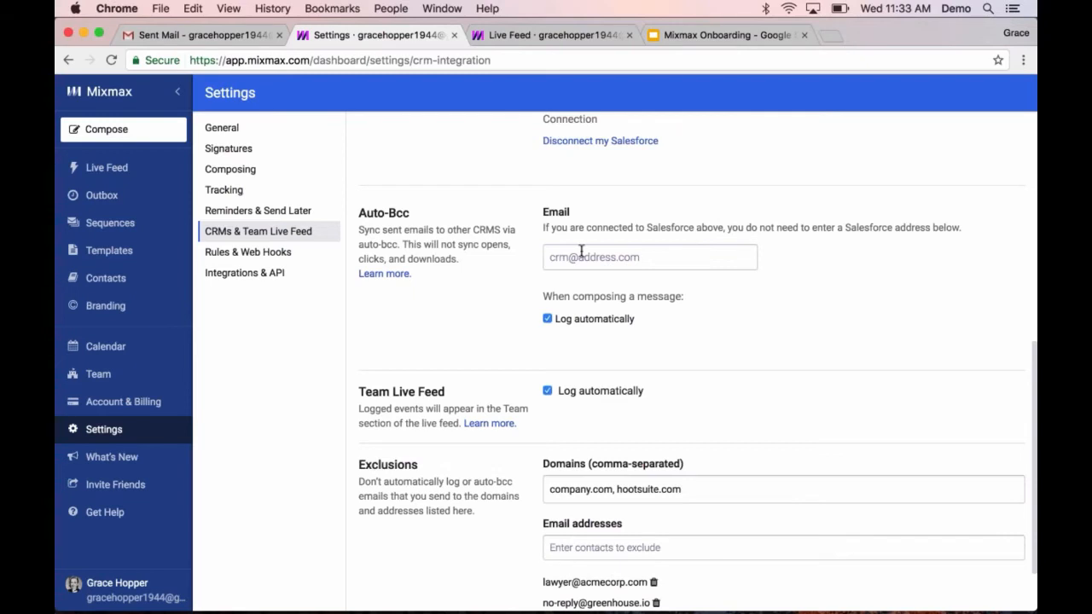
# Include Opened among the activities recorded when logging to Salesforce
pyautogui.scroll(1, 580, 251)
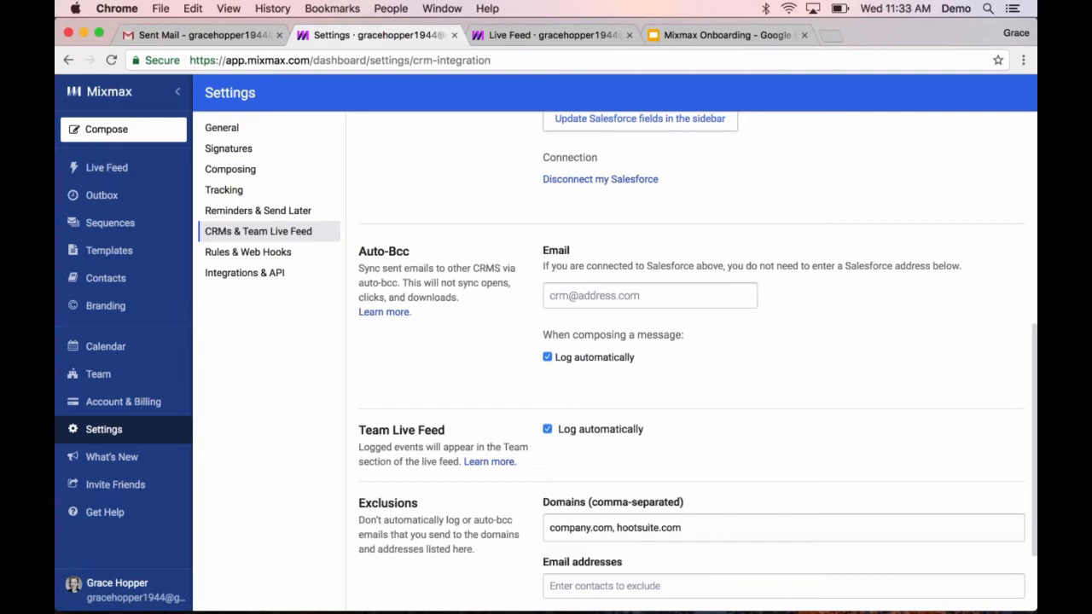
pyautogui.scroll(5, 691, 345)
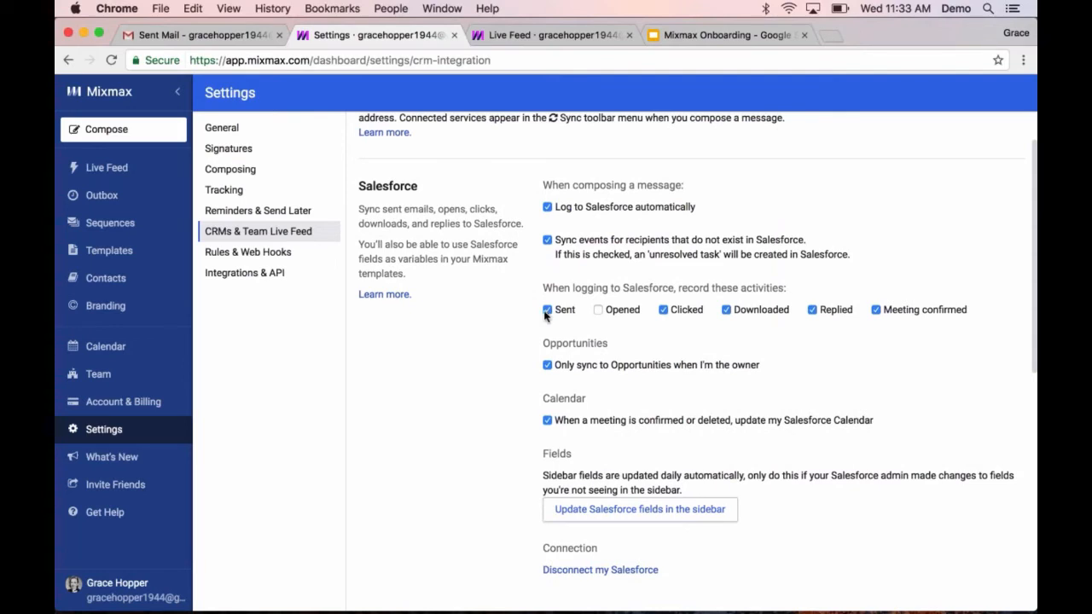
pyautogui.click(597, 312)
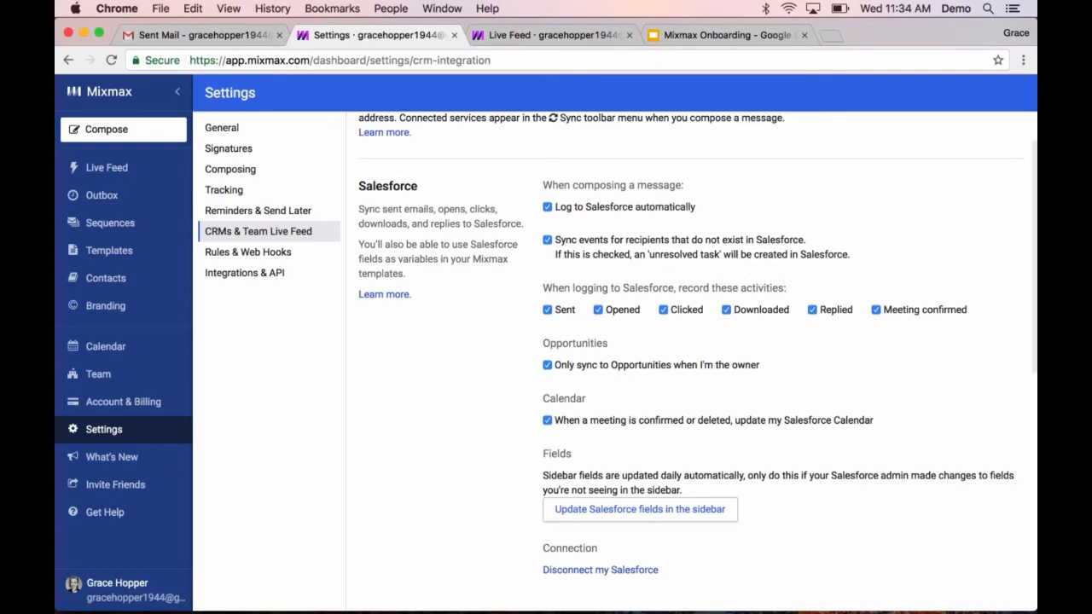
# Switch to Gmail's Sent Mail and examine the Salesforce contact, opportunity, task and activity details of a "Sales Engineering Response" recipient
pyautogui.click(204, 36)
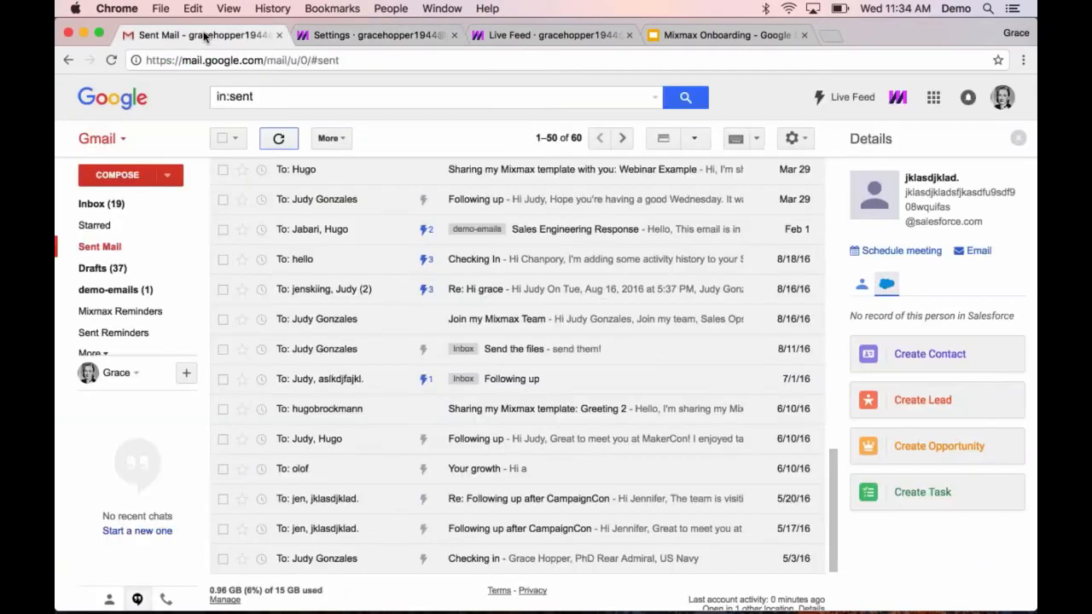
pyautogui.click(261, 169)
pyautogui.click(609, 199)
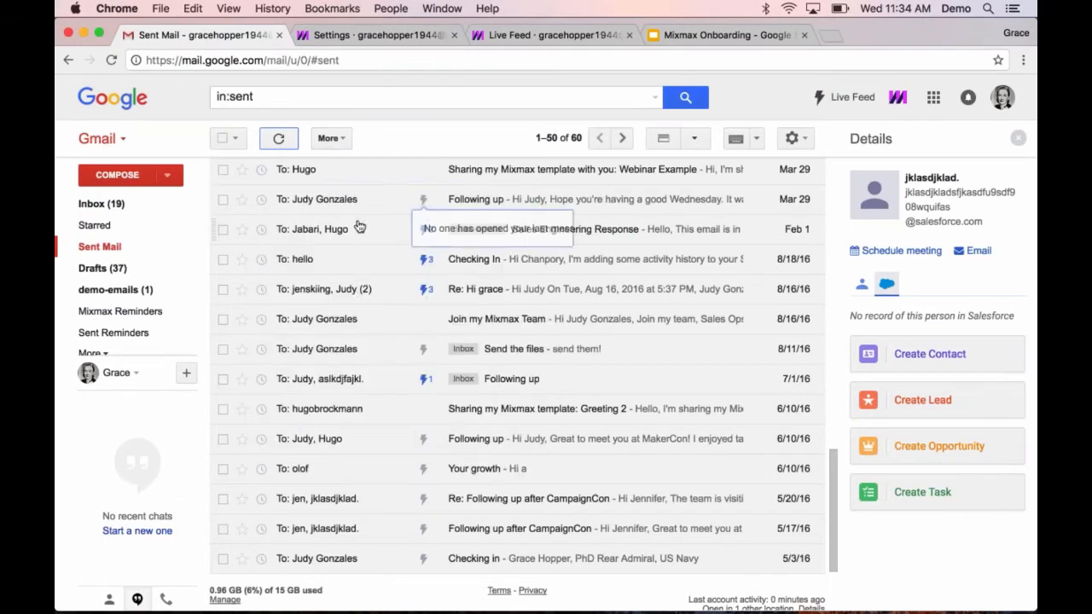
pyautogui.moveTo(339, 230)
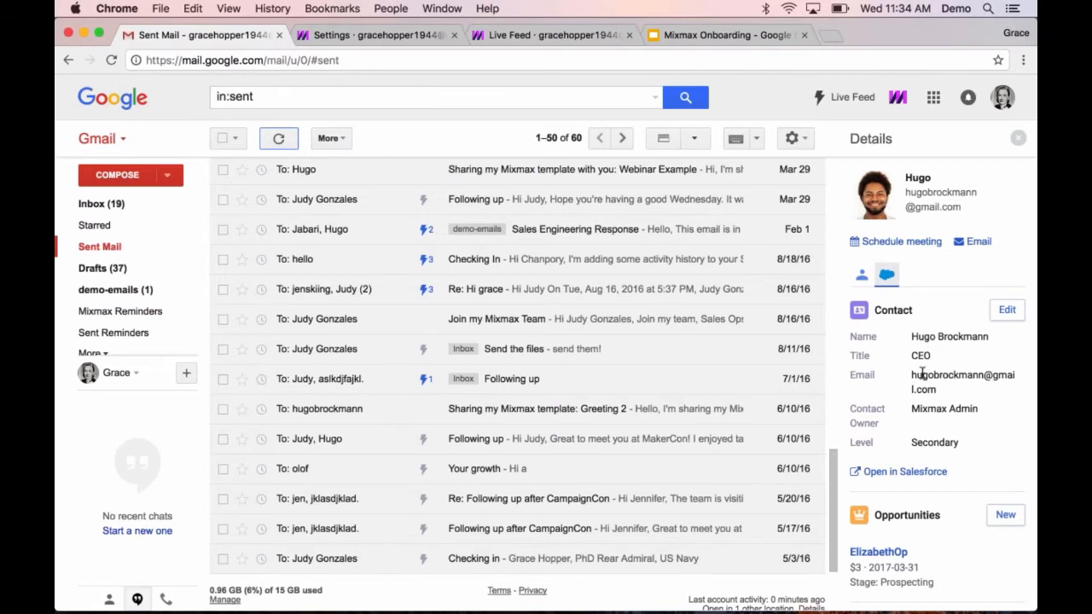
pyautogui.scroll(-1, 922, 374)
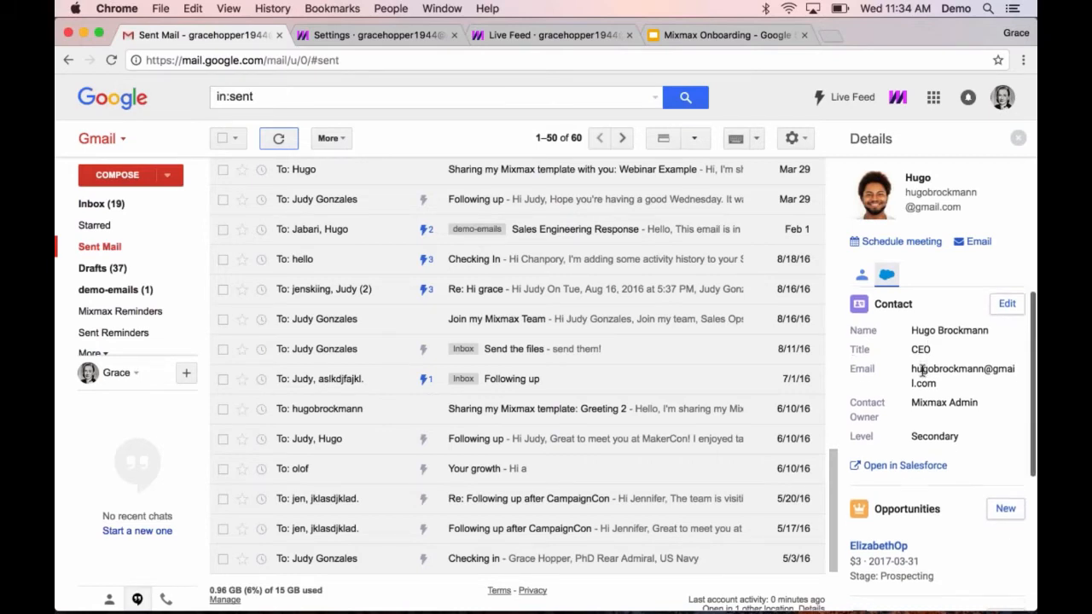
pyautogui.scroll(1, 922, 373)
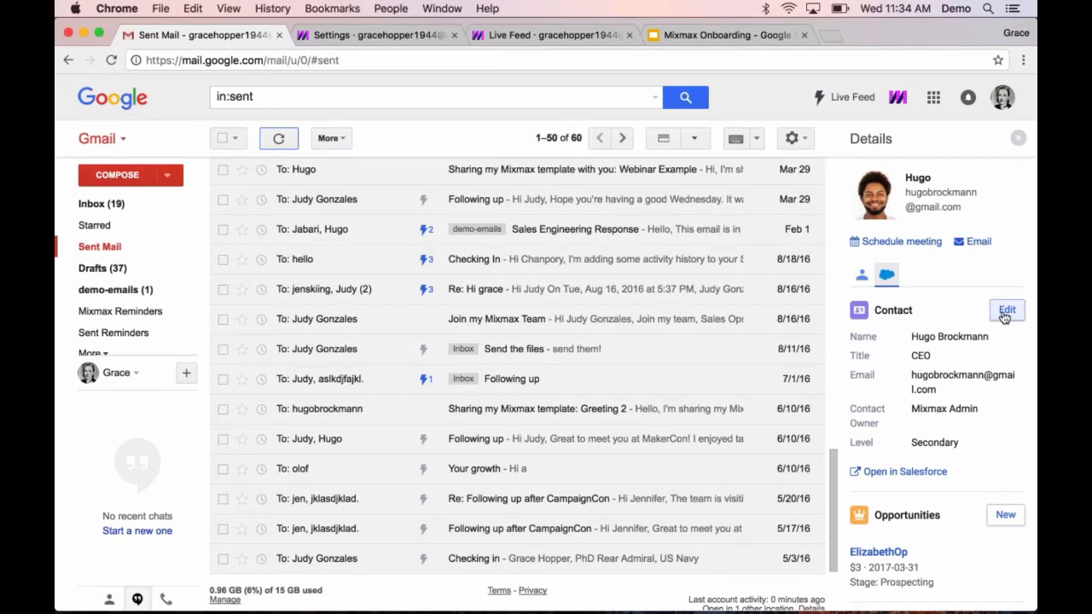
pyautogui.scroll(-1, 938, 426)
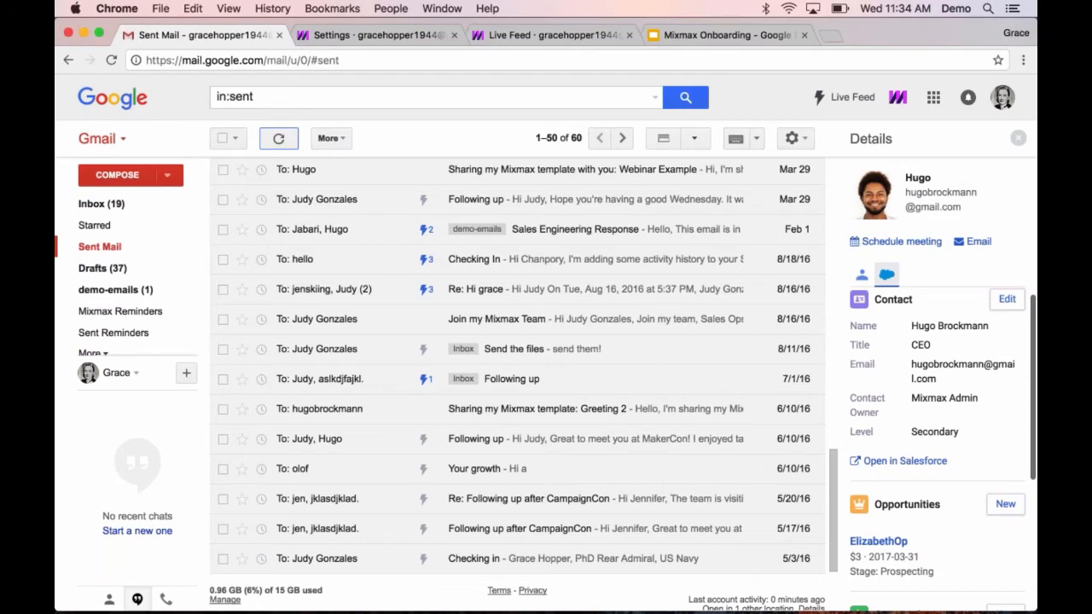
pyautogui.scroll(-5, 938, 426)
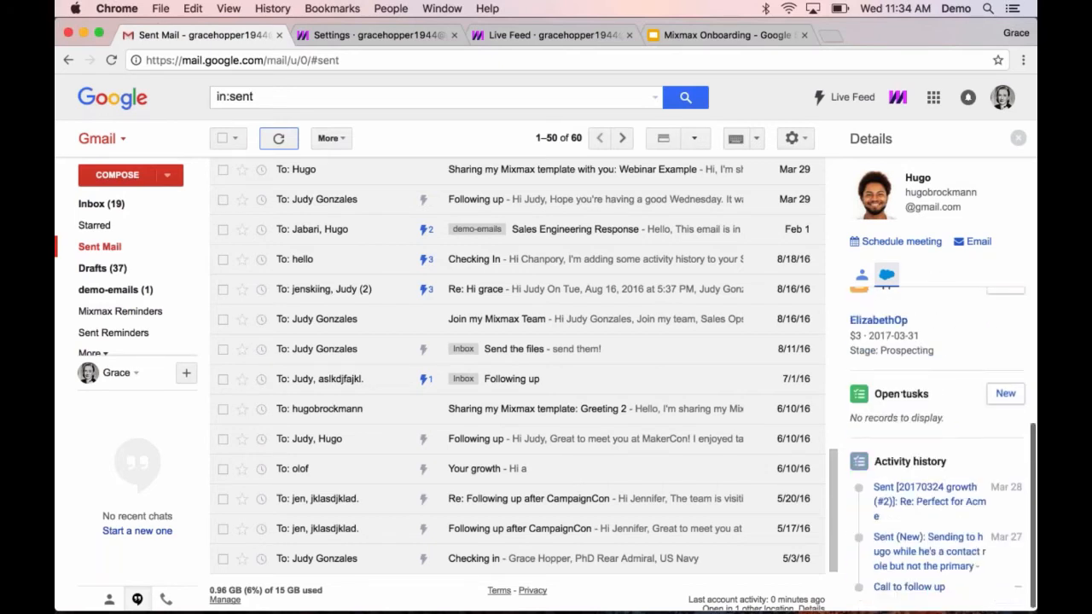
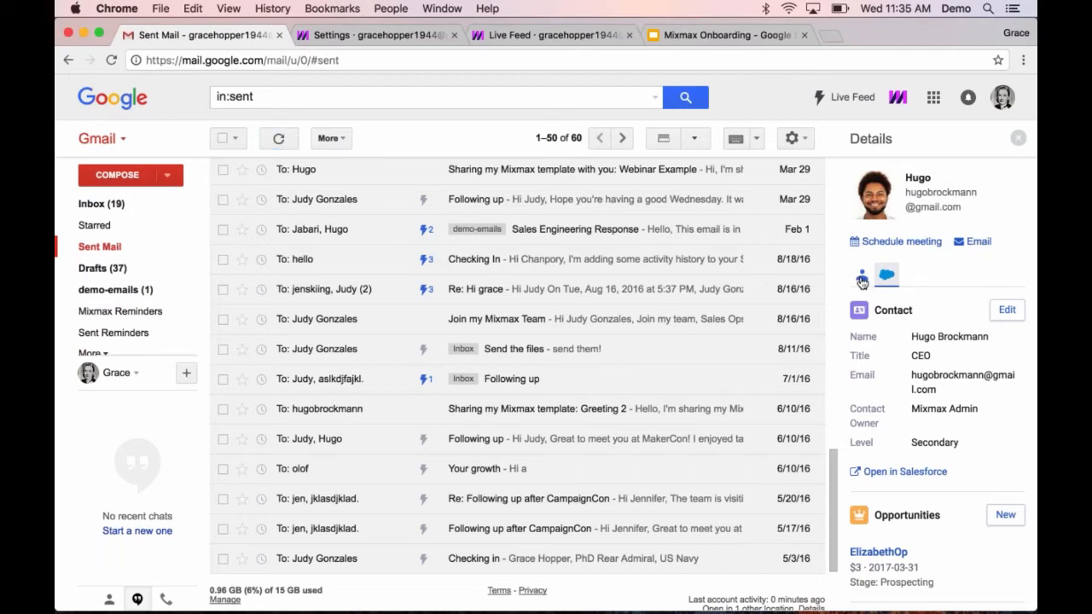
# Check the recipient's general profile, then view the Salesforce details of the insightly.com recipient of the "Following up" message
pyautogui.click(861, 279)
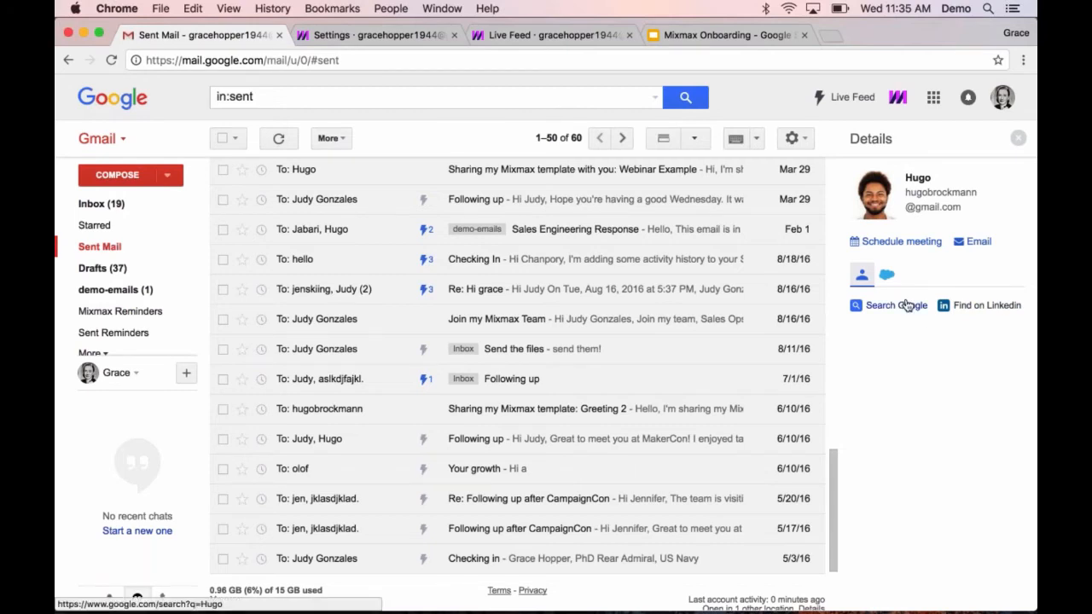
pyautogui.click(886, 274)
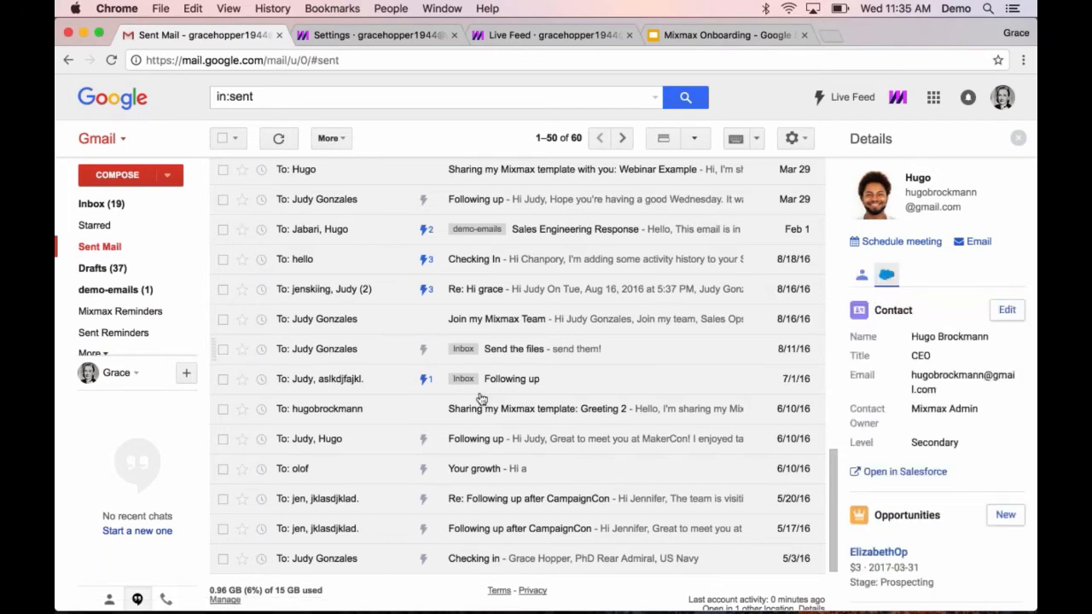
pyautogui.moveTo(344, 381)
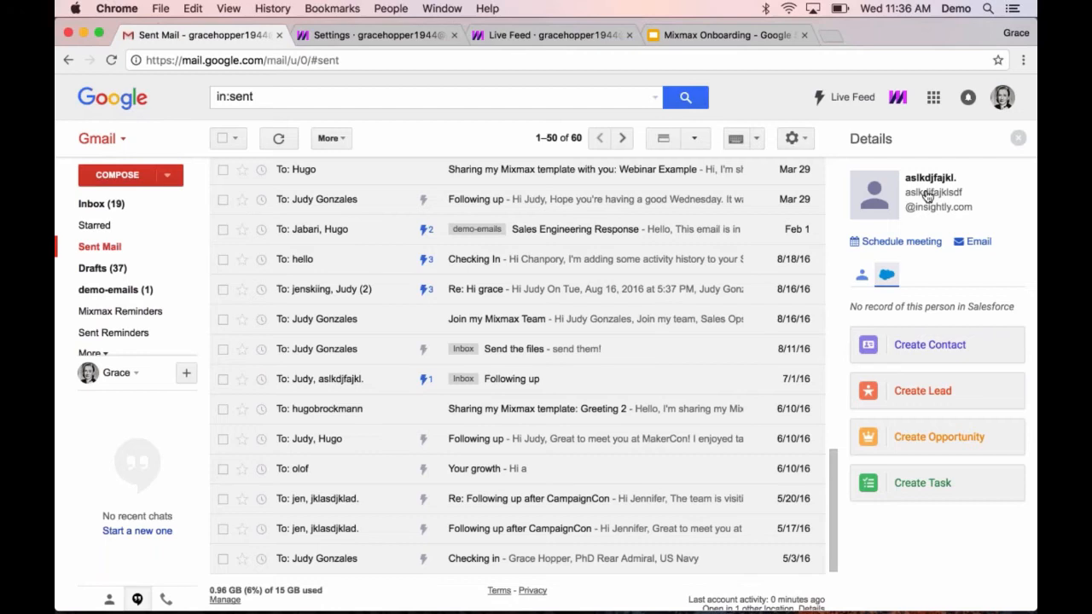
# Show the Sequences slide in the Mixmax Onboarding presentation, then switch to the Sequences page of the Mixmax dashboard
pyautogui.click(718, 39)
pyautogui.click(121, 498)
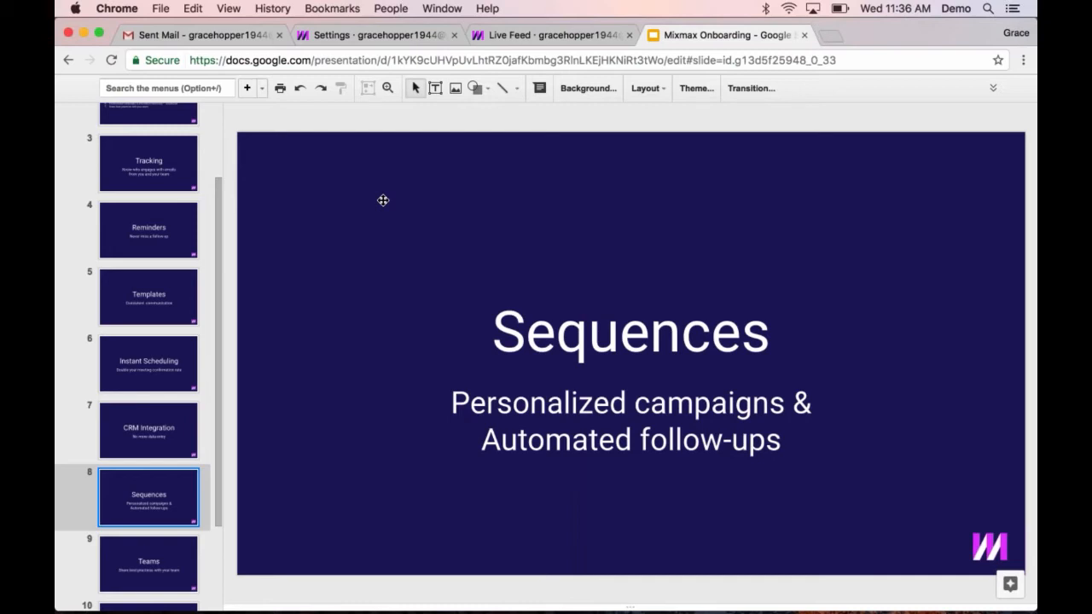
pyautogui.click(336, 39)
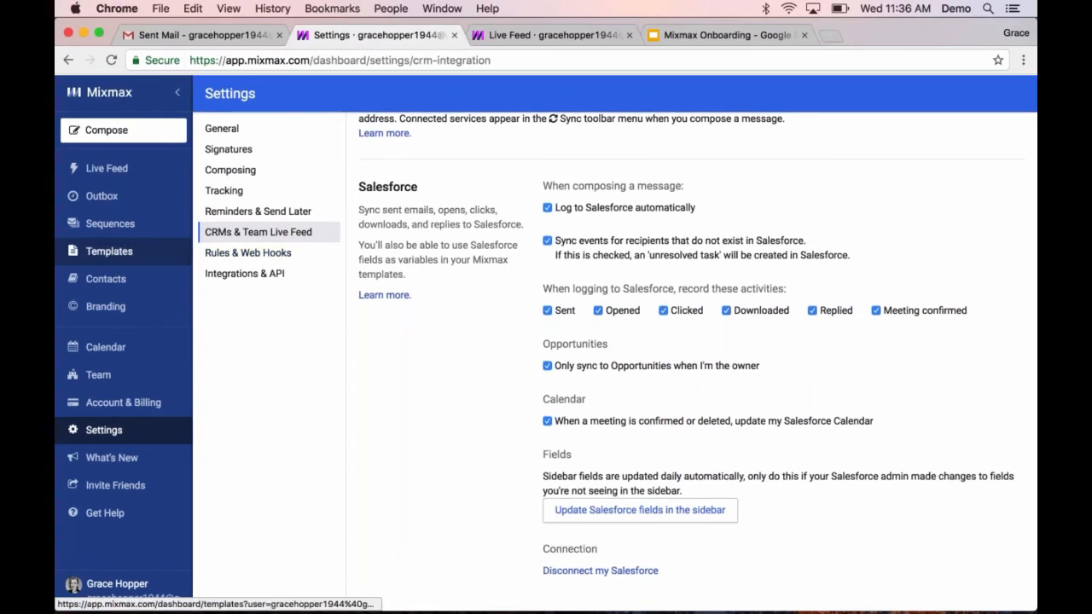
pyautogui.click(126, 226)
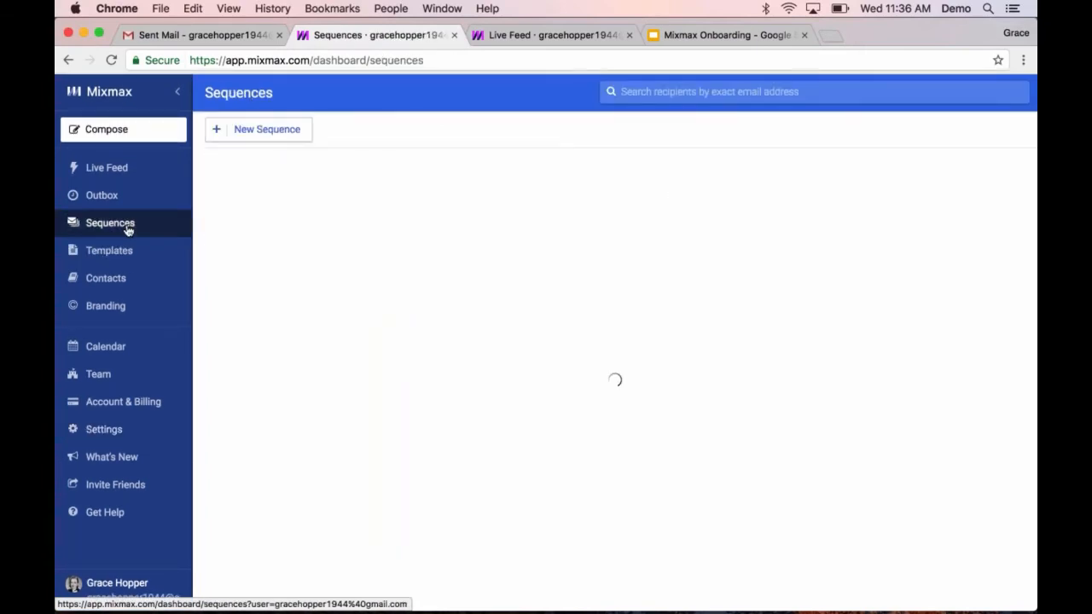
# Create a new sequence titled "Outreach"
pyautogui.click(263, 129)
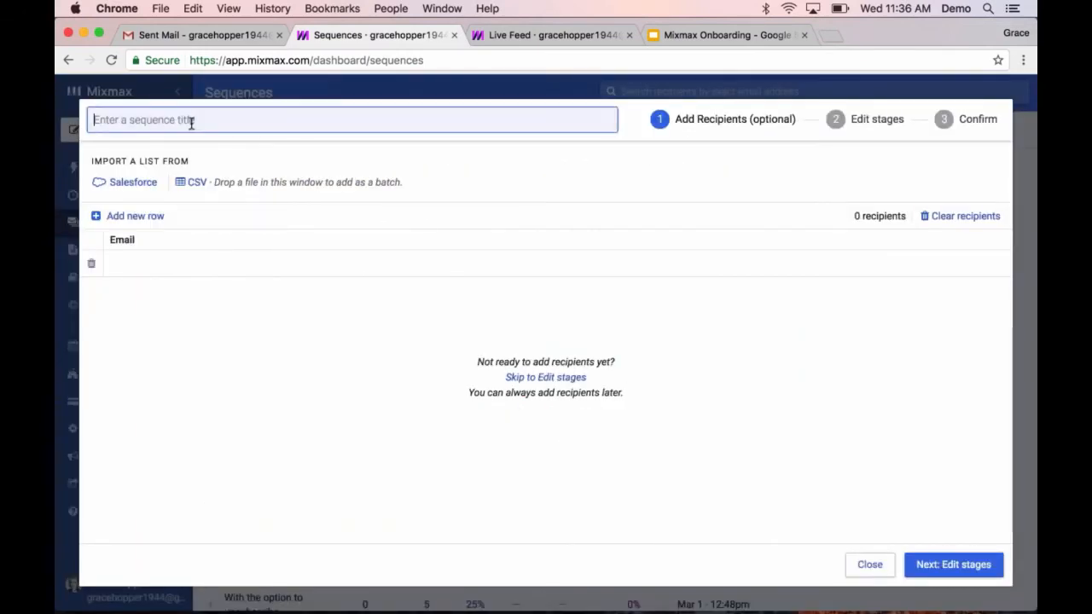
pyautogui.write('OUtrea')
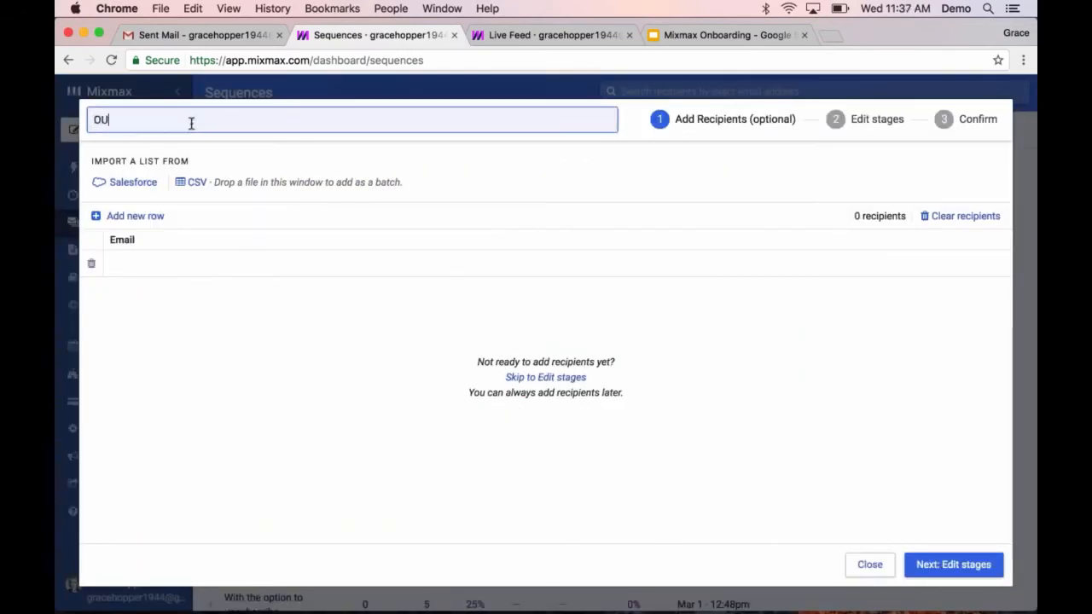
pyautogui.press('BackSpace')
pyautogui.press('BackSpace')
pyautogui.press('BackSpace')
pyautogui.press('BackSpace')
pyautogui.press('BackSpace')
pyautogui.write('utreach')
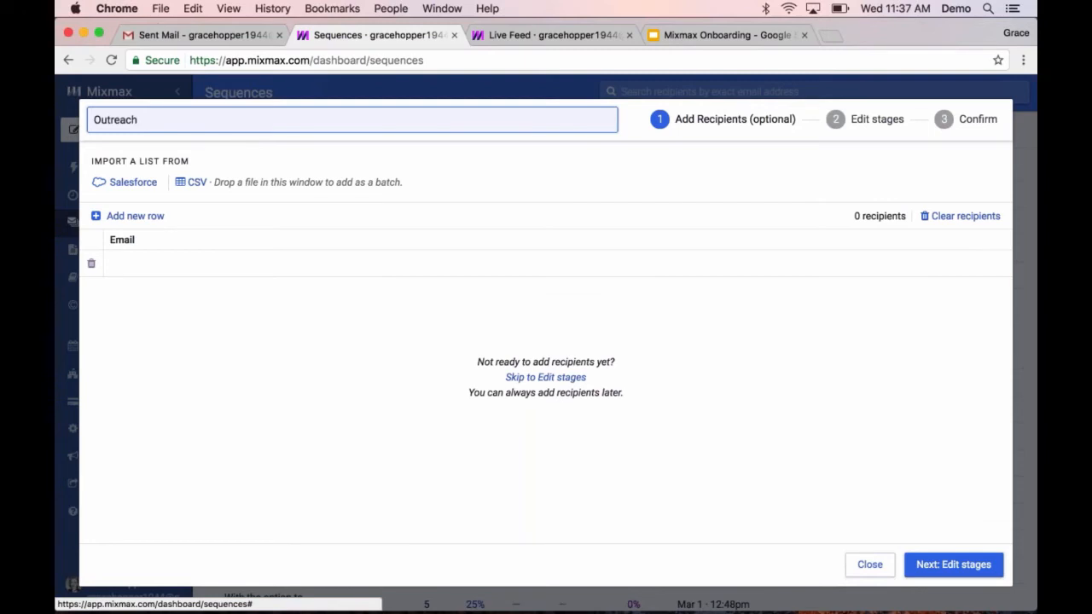
# Look through the Salesforce lists available for importing recipients and close the selection without choosing one
pyautogui.click(128, 182)
pyautogui.scroll(-3, 229, 290)
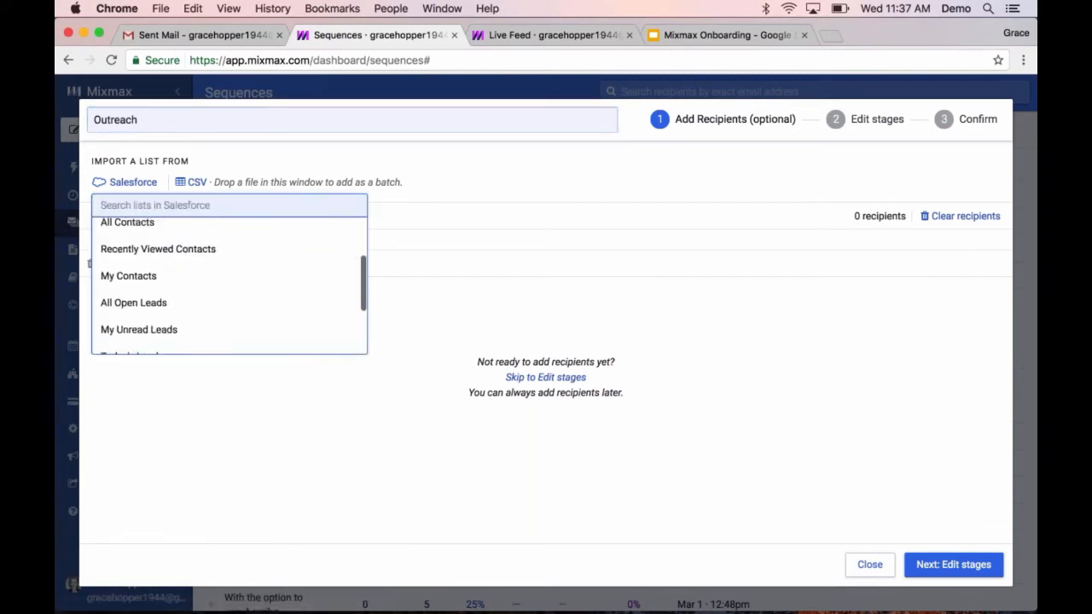
pyautogui.scroll(-2, 228, 290)
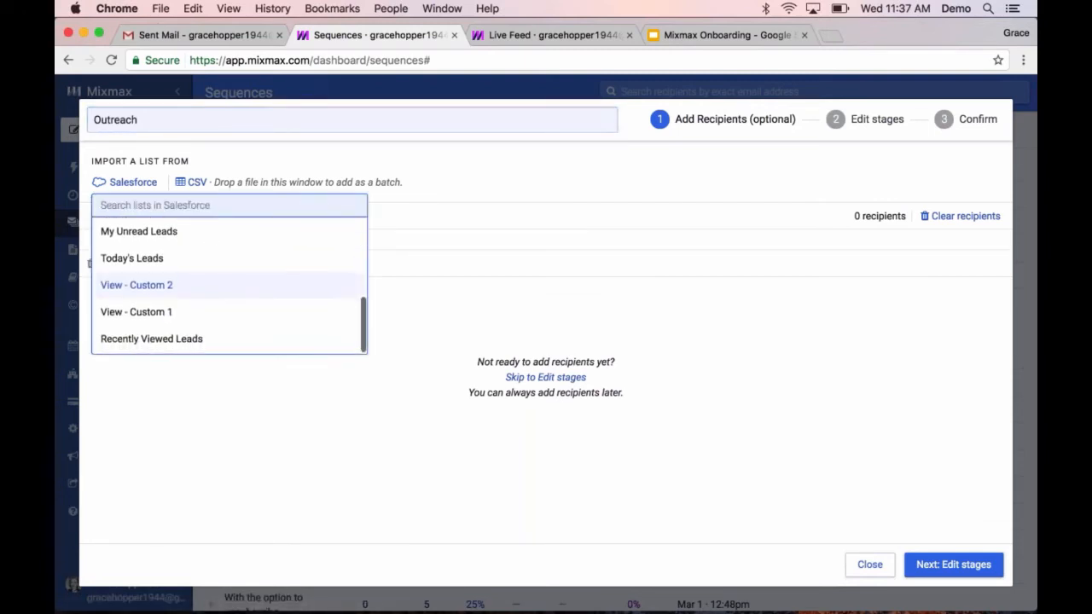
pyautogui.scroll(2, 229, 288)
pyautogui.hscroll(-2, 228, 287)
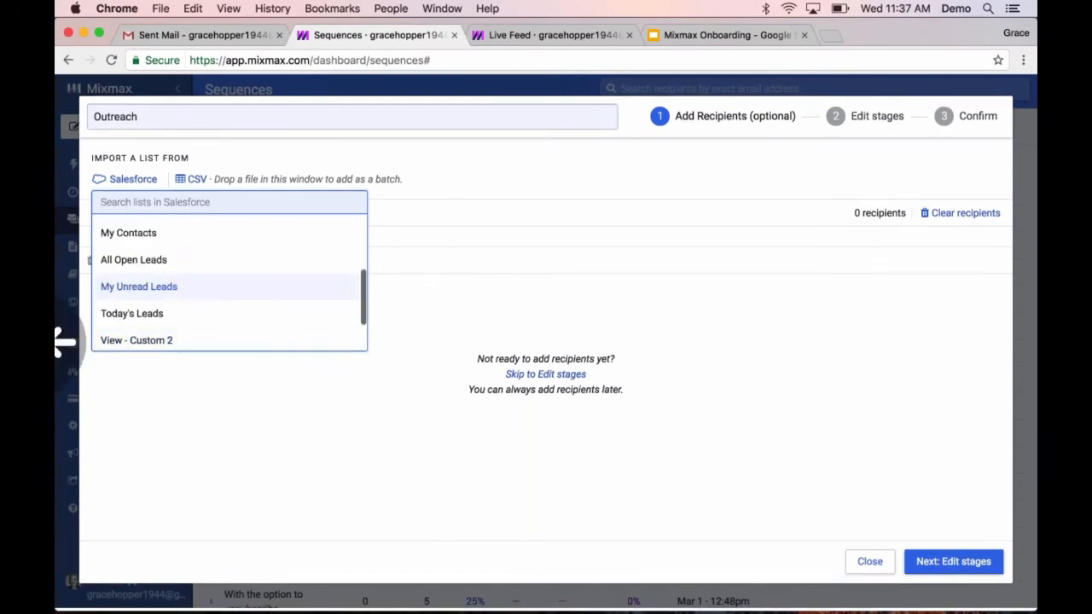
pyautogui.scroll(4, 229, 273)
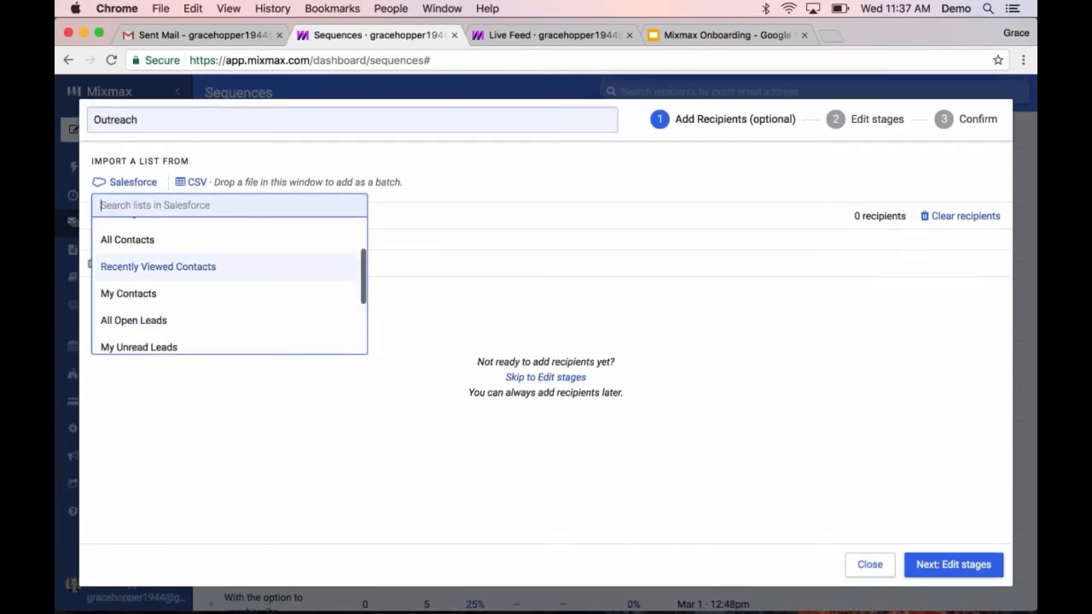
pyautogui.scroll(1, 229, 256)
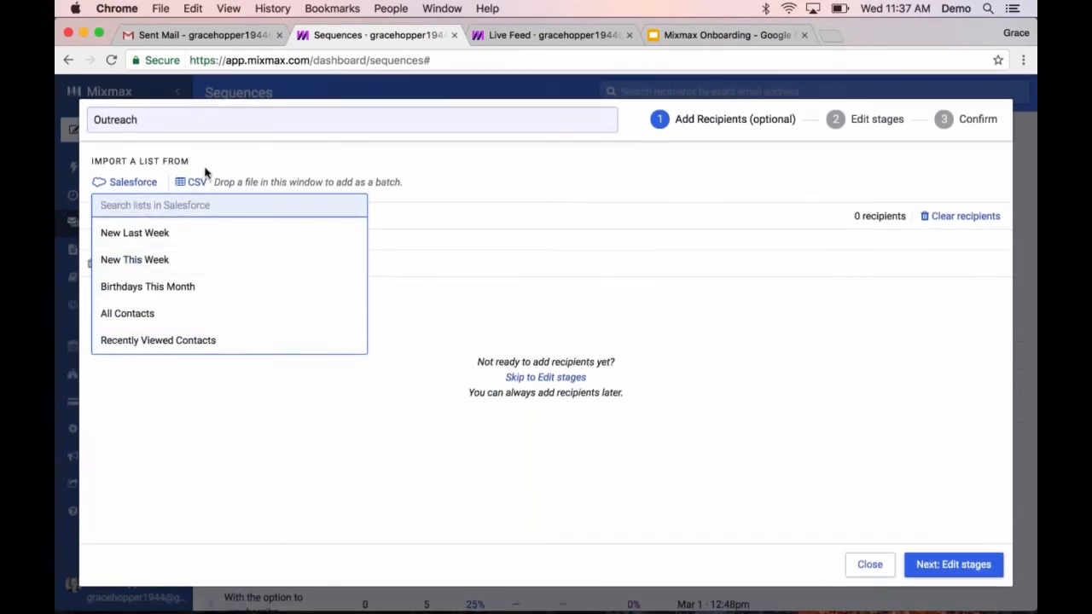
pyautogui.click(203, 173)
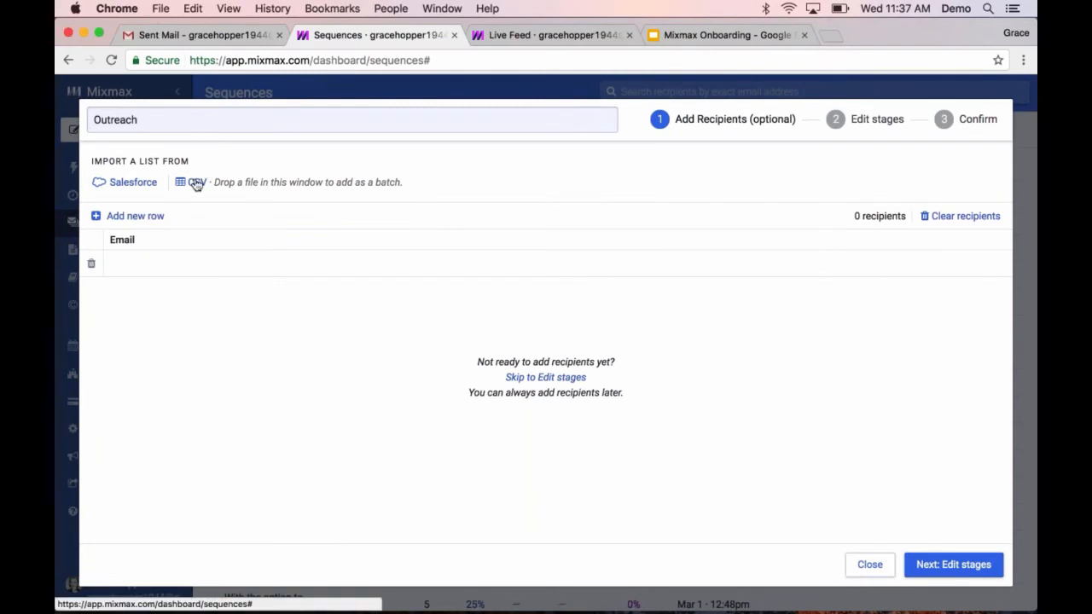
# Import the sequence recipients from a CSV file
pyautogui.click(196, 183)
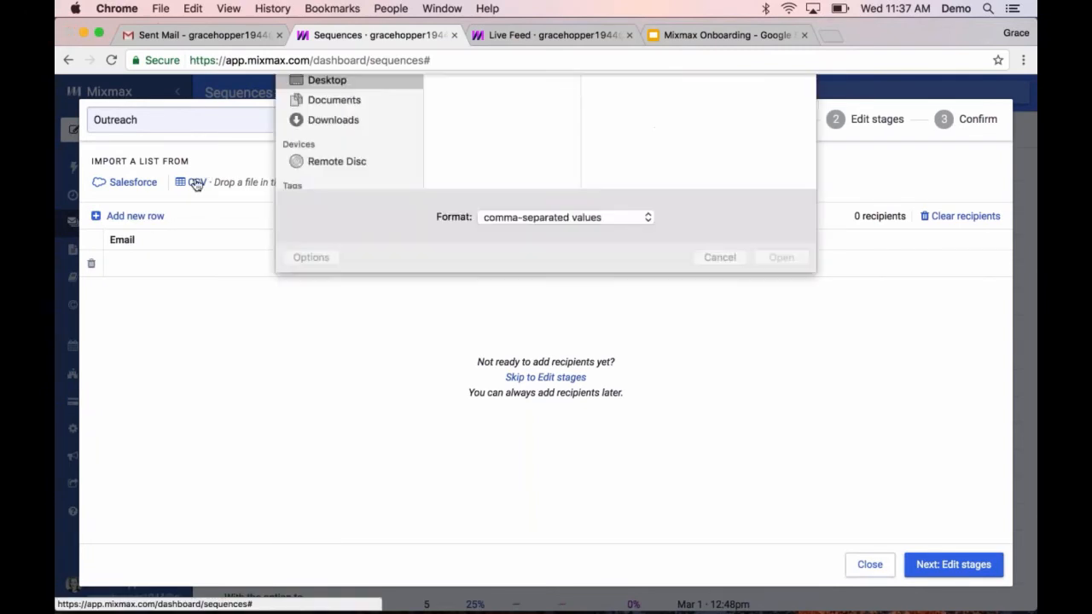
pyautogui.click(452, 112)
pyautogui.click(764, 349)
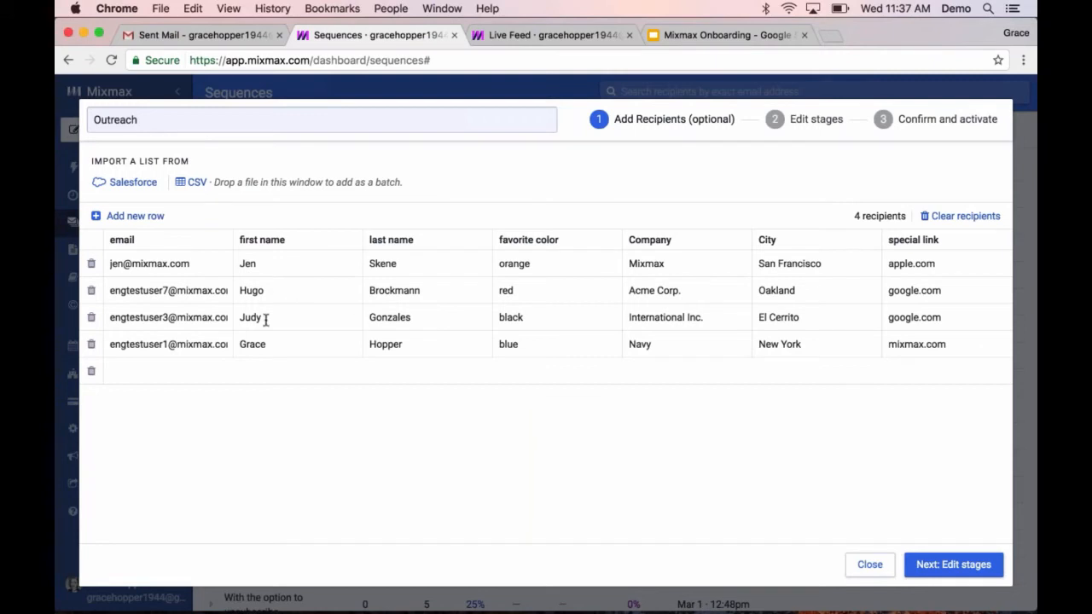
# Change the first recipient's favorite color to blue and proceed to editing the sequence stages
pyautogui.doubleClick(513, 266)
pyautogui.write('blue')
pyautogui.click(950, 565)
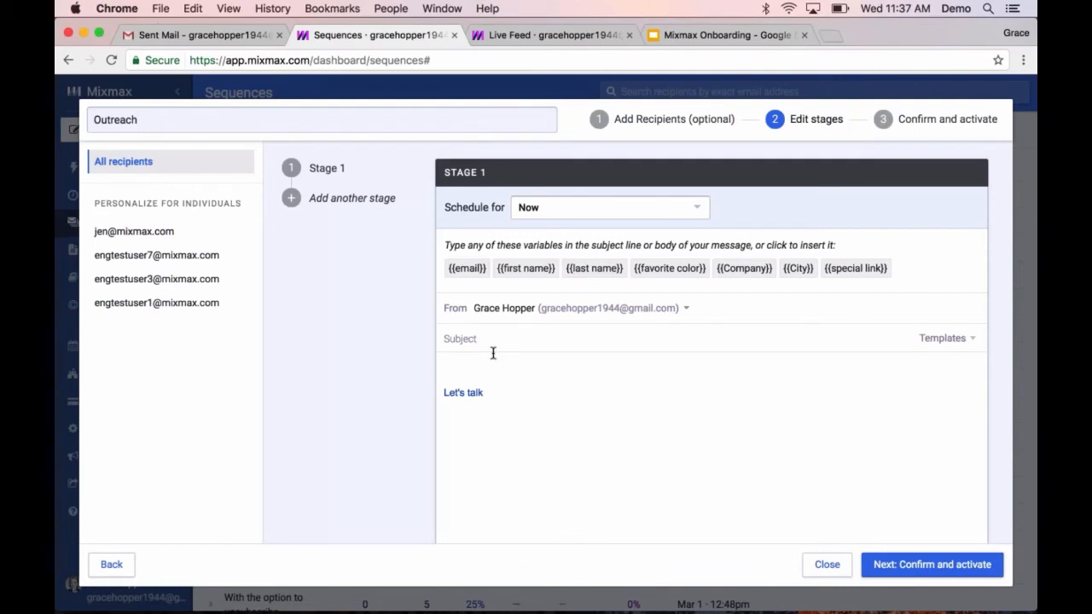
# Replace the Stage 1 message body with the greeting "Hello {{first name}}," using the first name variable
pyautogui.moveTo(444, 362); pyautogui.dragTo(483, 409)
pyautogui.press('BackSpace')
pyautogui.write('Hello')
pyautogui.click(527, 270)
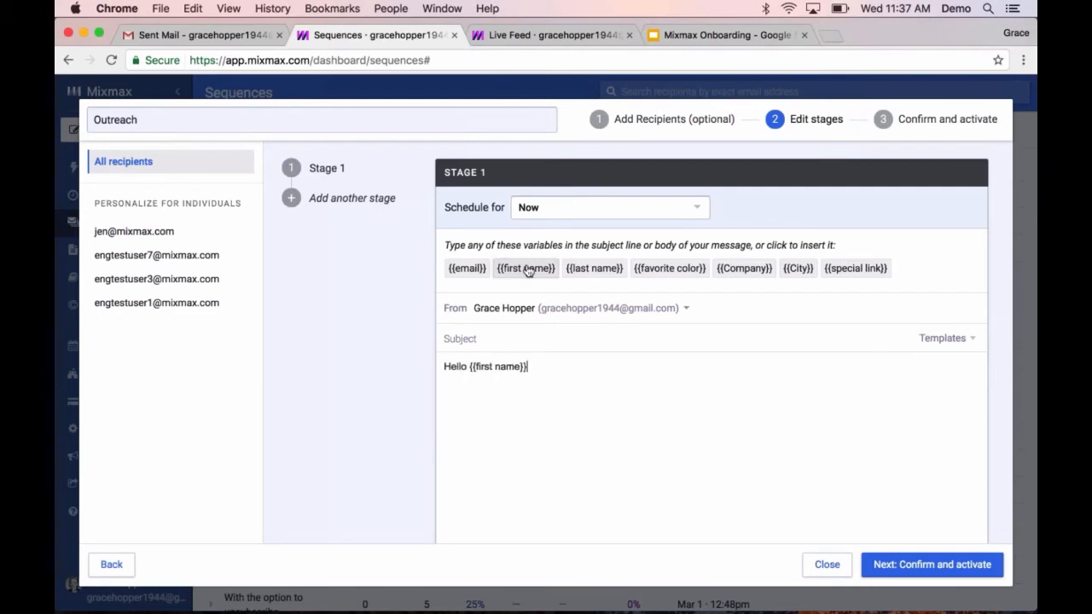
pyautogui.write(',')
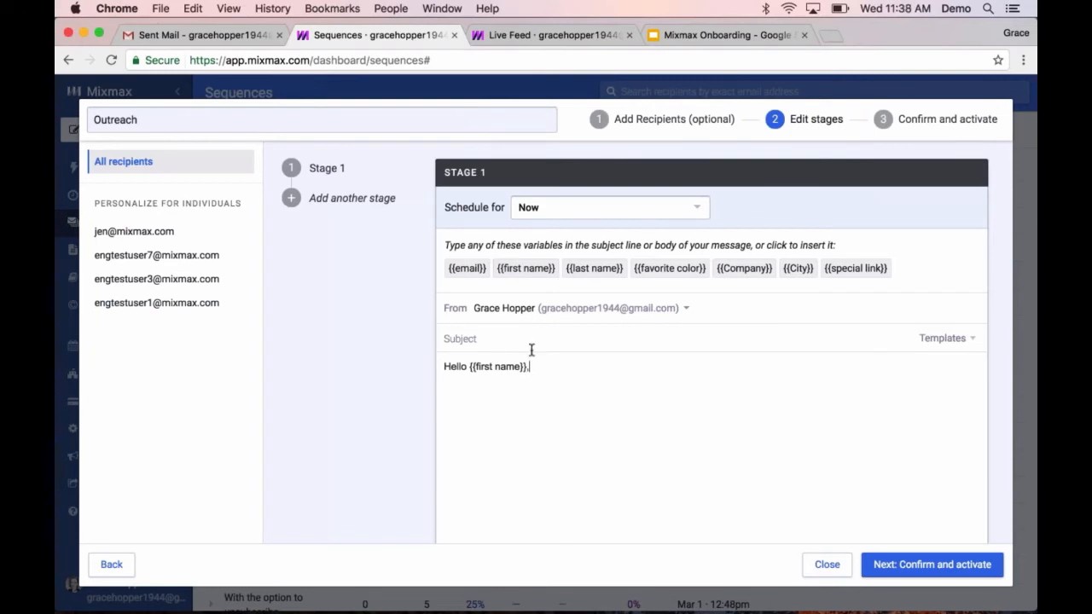
# Set the Stage 1 subject to "Checking in on {{Company}}", using the Company variable
pyautogui.click(501, 340)
pyautogui.write('Checking in on')
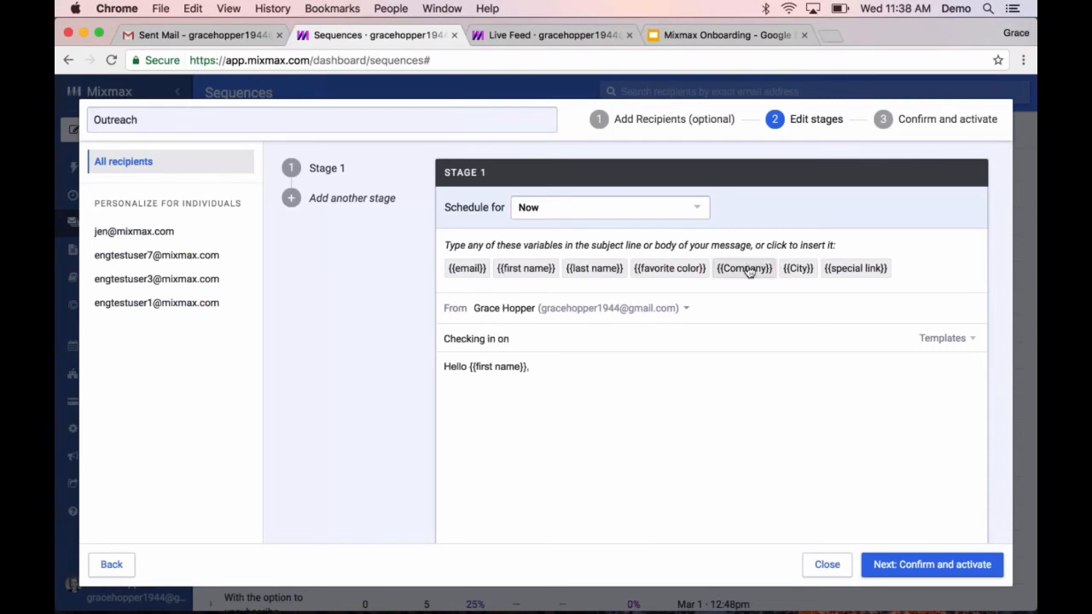
pyautogui.click(746, 269)
# Embed a YouTube video below the Stage 1 greeting using the slash command "/youtube mixmax"
pyautogui.click(588, 373)
pyautogui.press('Return')
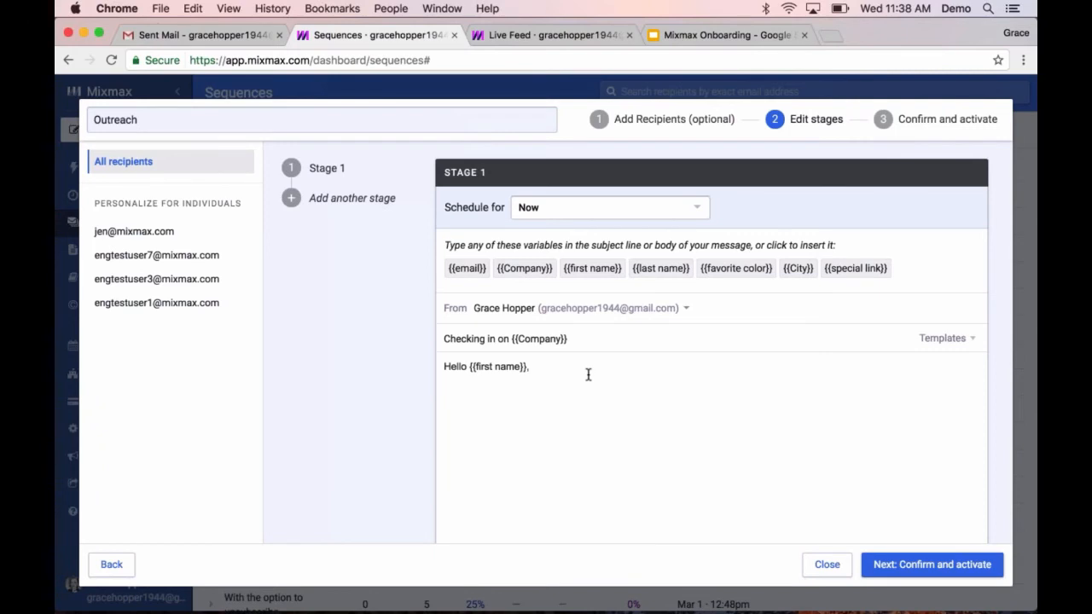
pyautogui.write('/youtube')
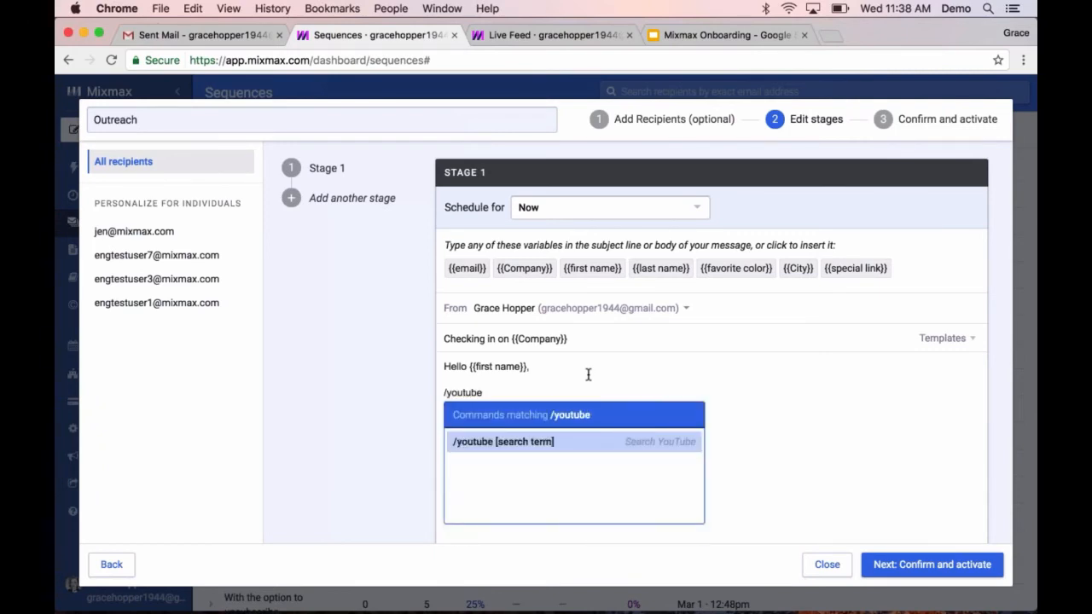
pyautogui.write(' mixmax')
pyautogui.press('Return')
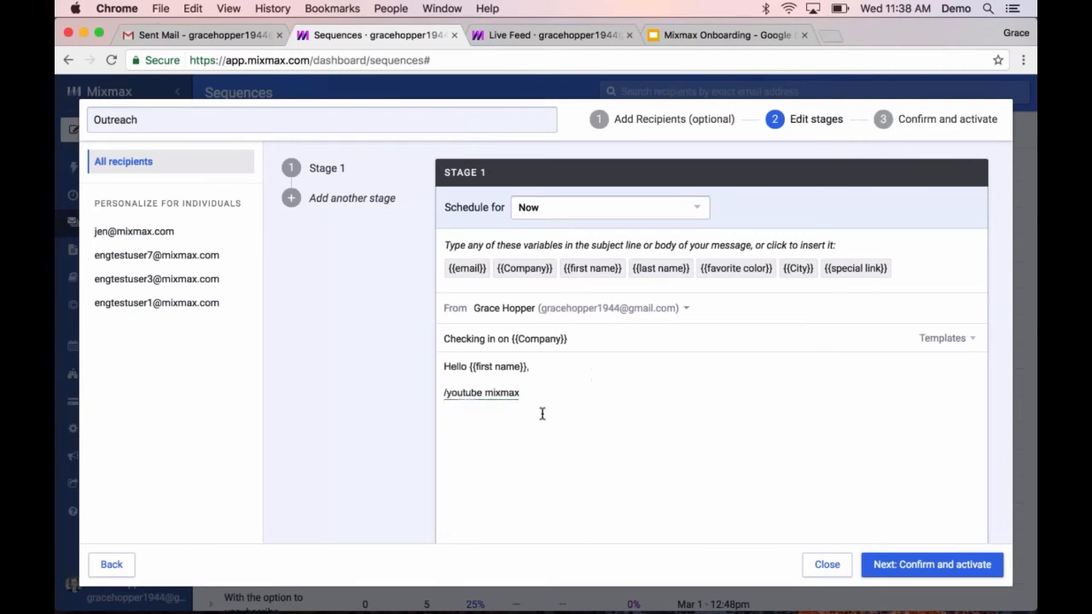
pyautogui.moveTo(521, 392); pyautogui.dragTo(438, 393)
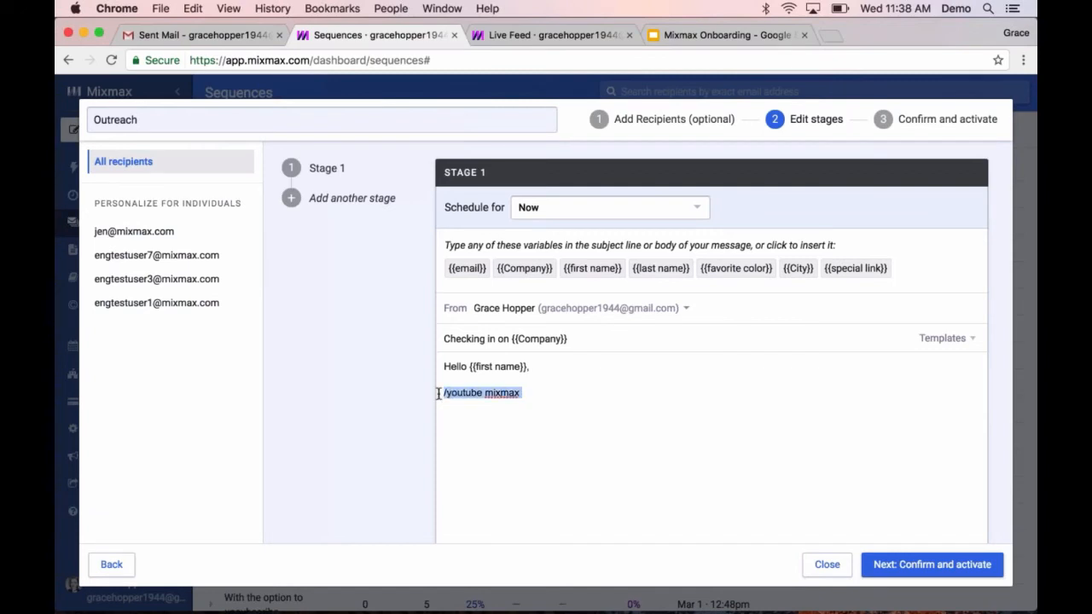
pyautogui.write('/youtube mixmax')
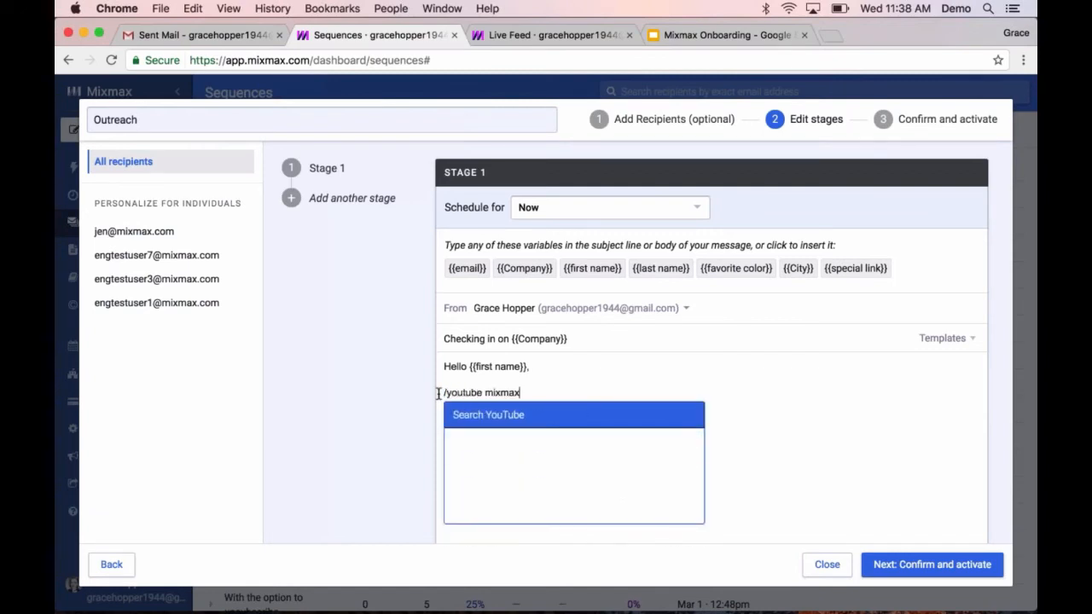
pyautogui.press('Return')
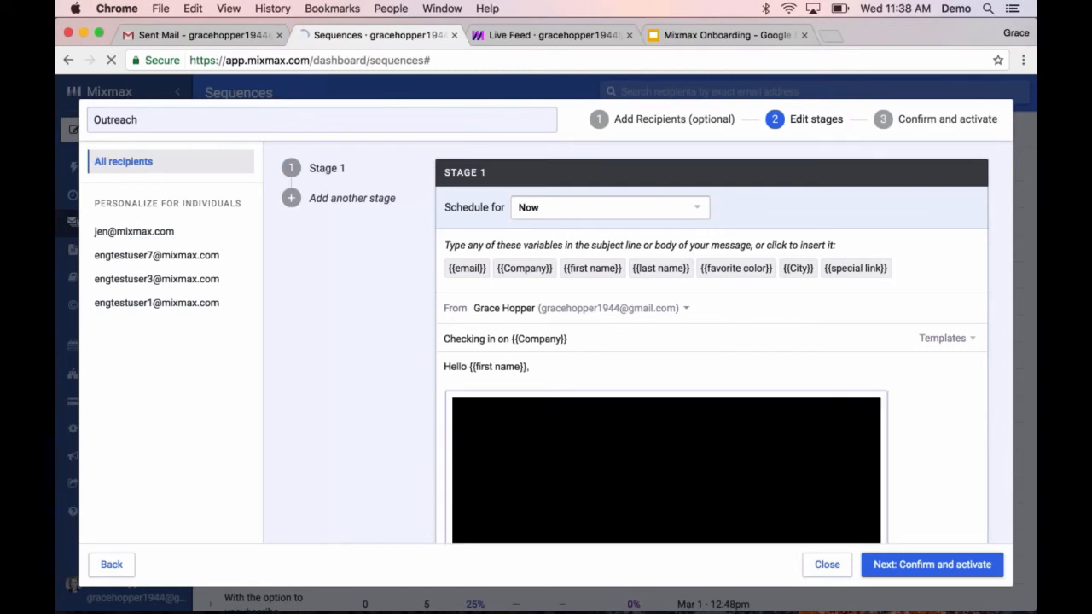
# Look through the Sales Templates folder and insert the "Closing snippet" template below the video in the Stage 1 message
pyautogui.click(942, 338)
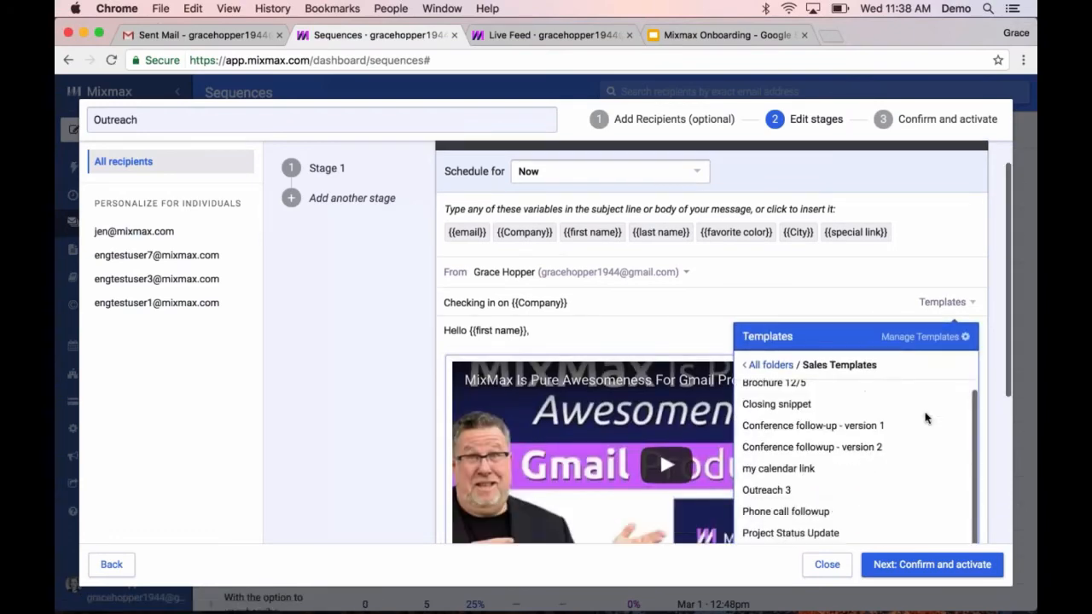
pyautogui.scroll(-1, 927, 418)
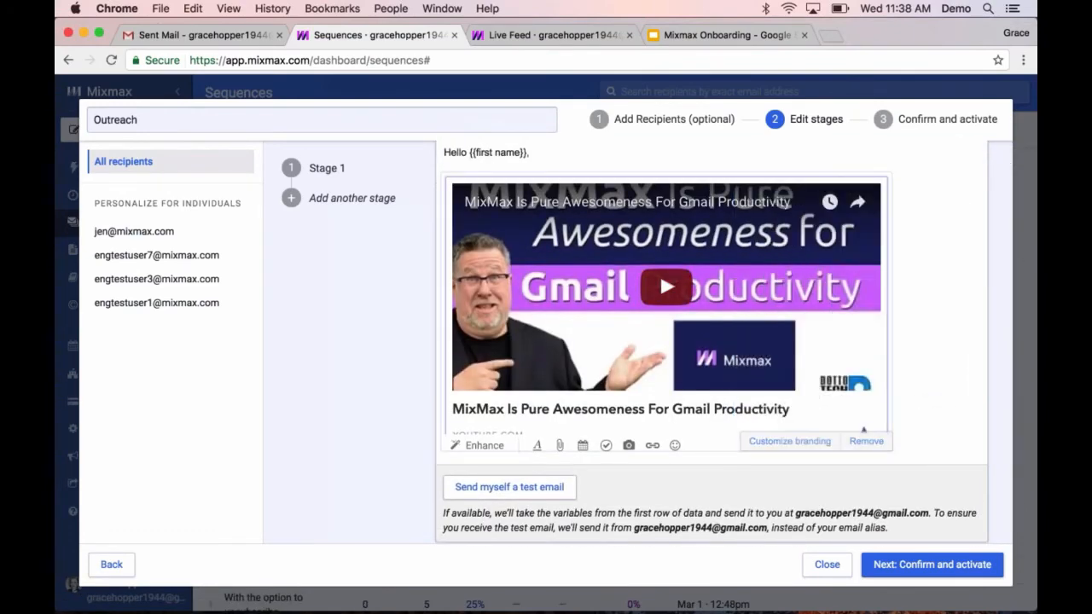
pyautogui.scroll(-2, 864, 426)
pyautogui.press('Return')
pyautogui.write(';c')
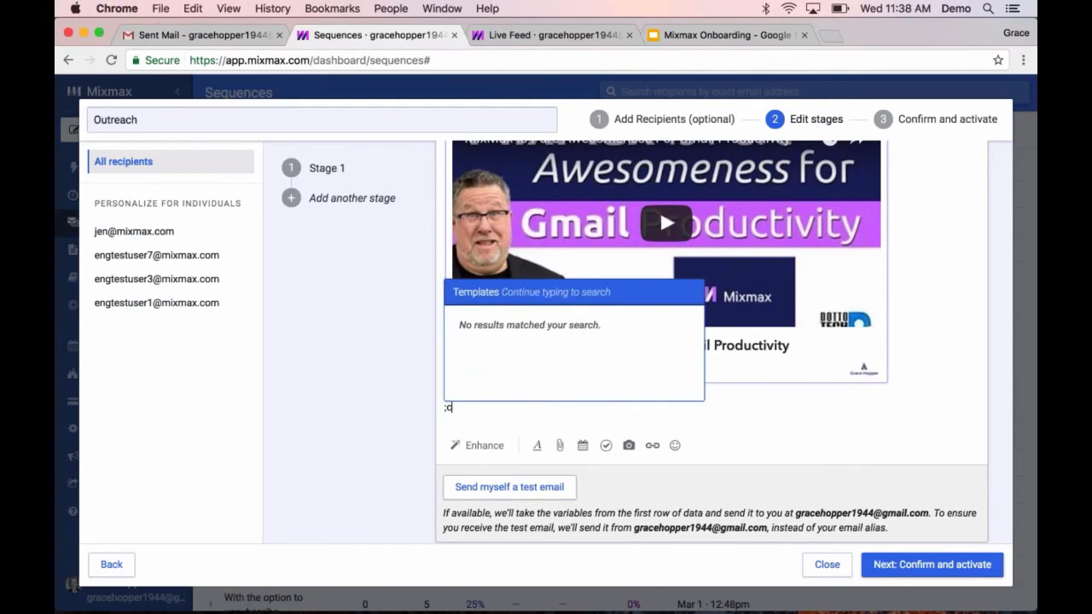
pyautogui.write('losing')
pyautogui.press('Return')
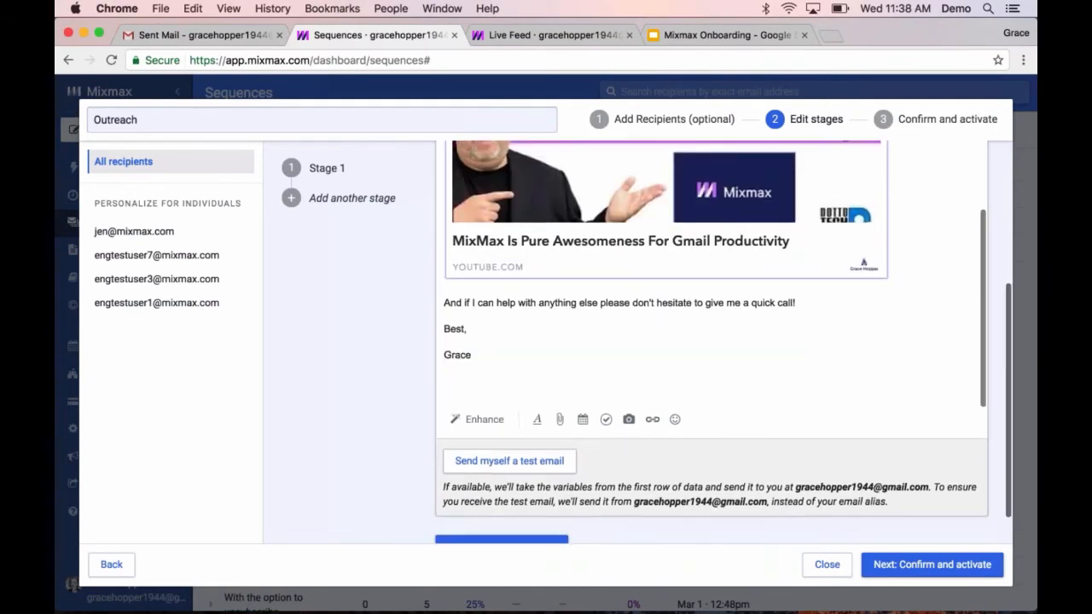
# Add a second stage that follows up in 4 weekdays if there is no reply
pyautogui.scroll(5, 659, 317)
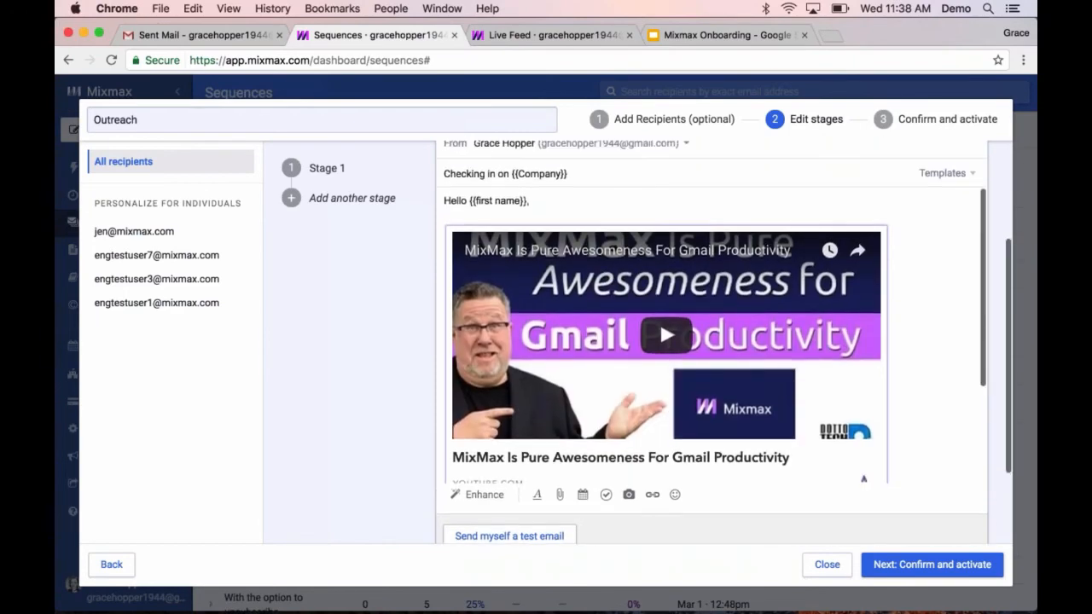
pyautogui.scroll(-1, 659, 317)
pyautogui.scroll(-5, 659, 306)
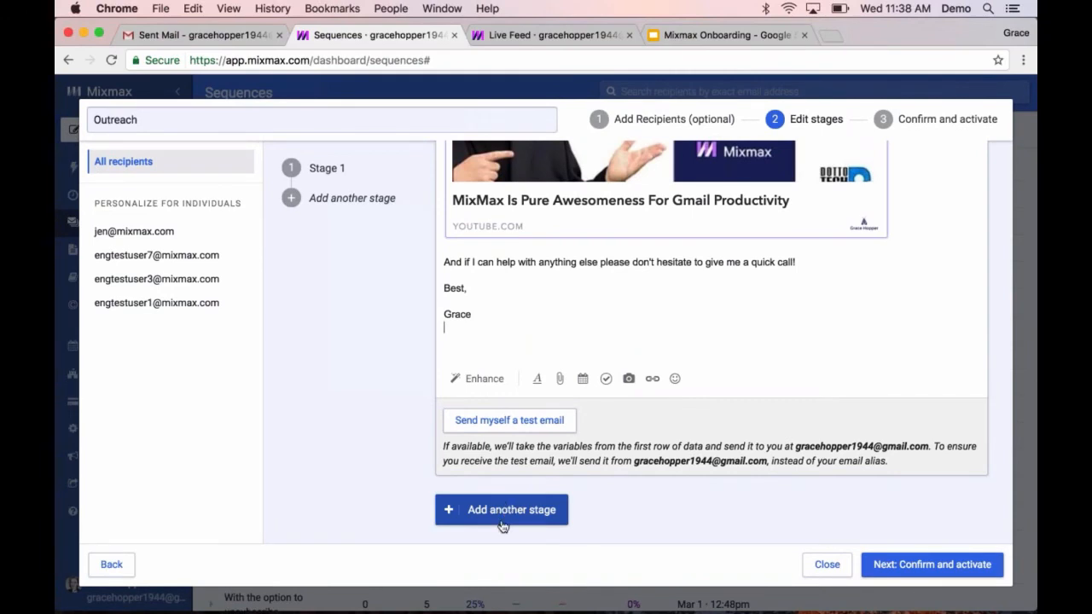
pyautogui.click(503, 512)
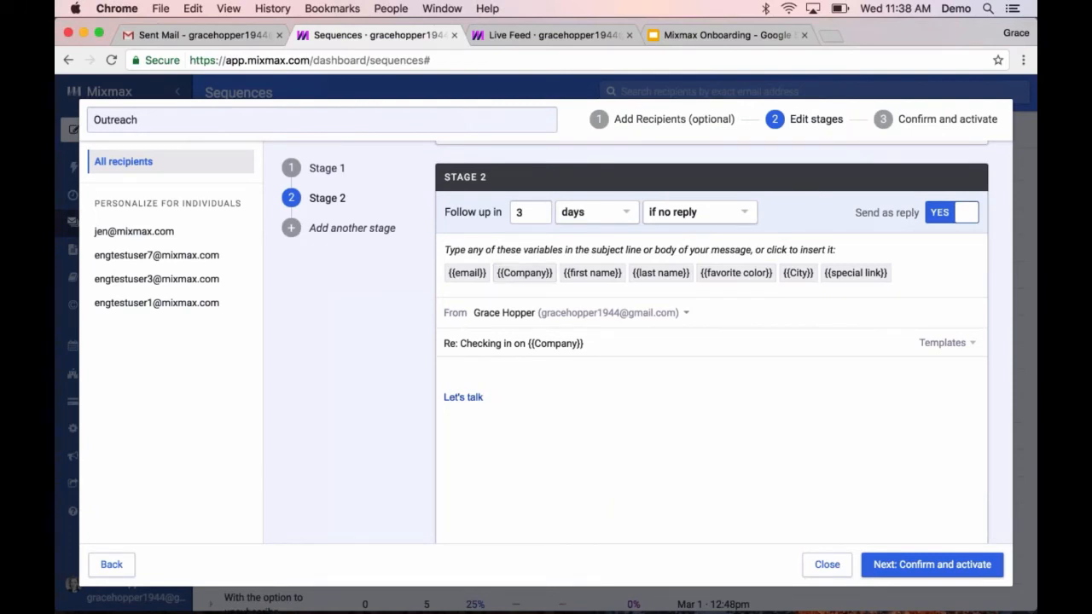
pyautogui.click(539, 211)
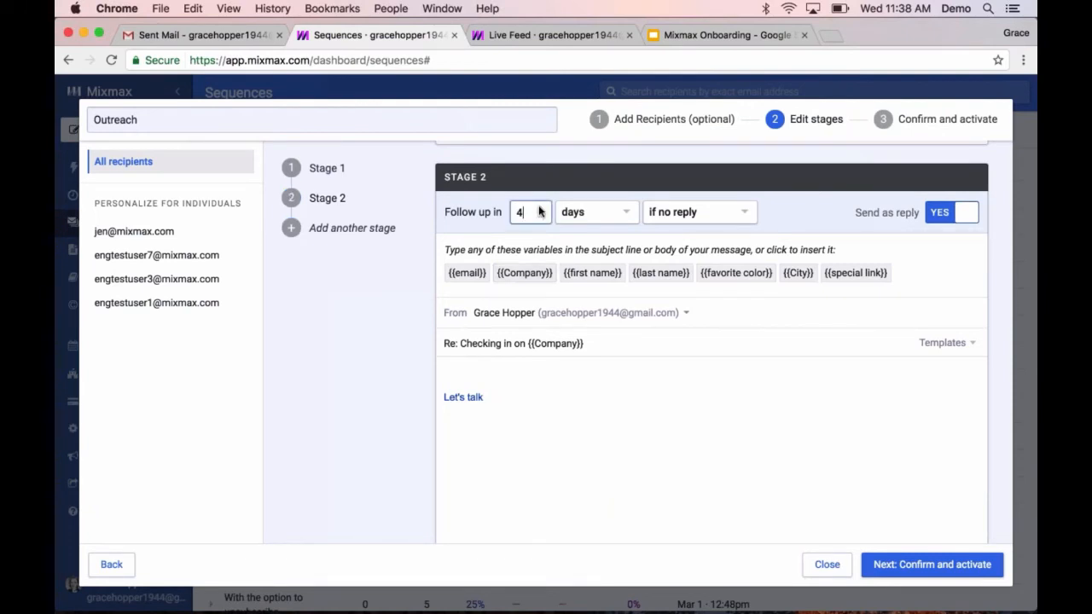
pyautogui.click(595, 212)
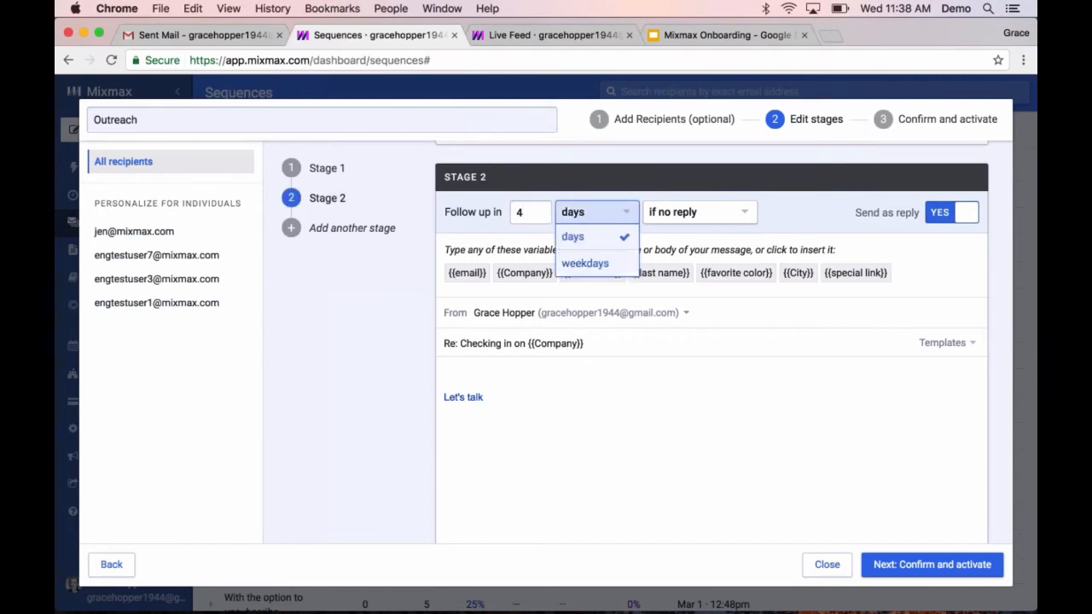
pyautogui.click(600, 263)
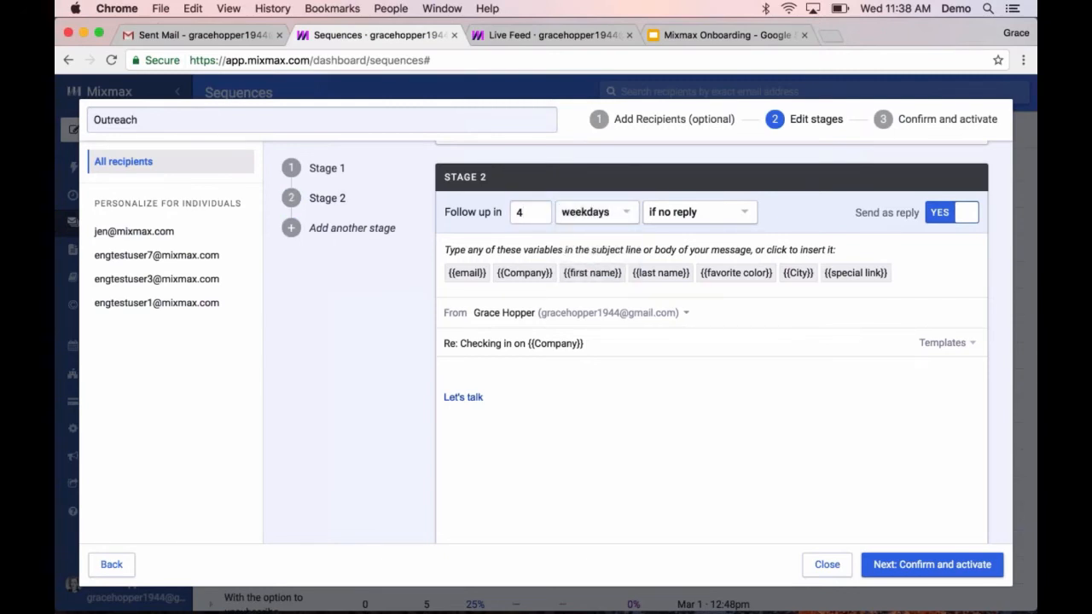
pyautogui.click(674, 211)
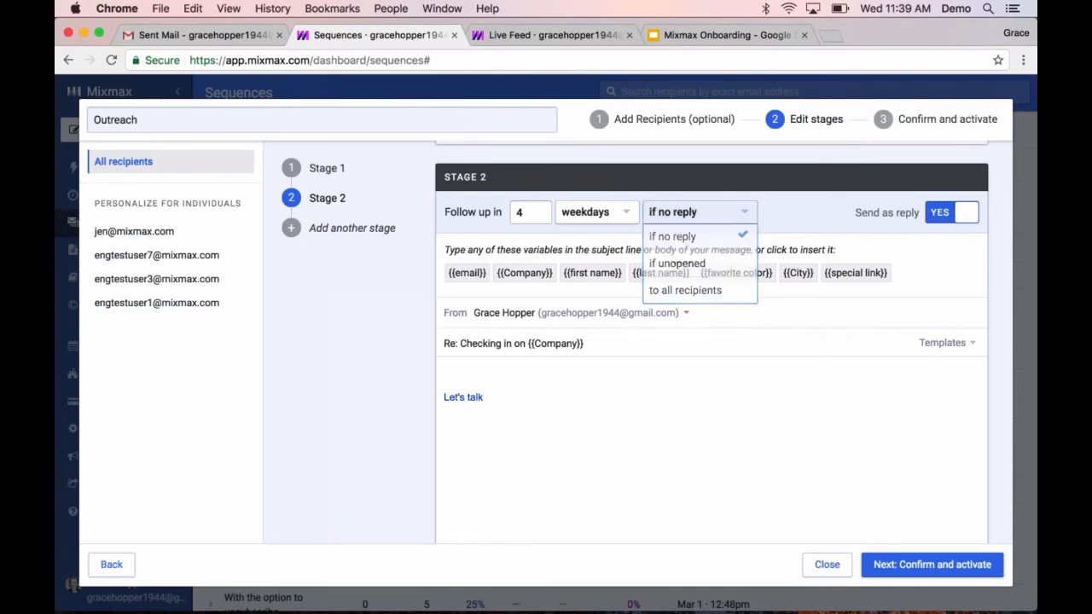
pyautogui.click(677, 232)
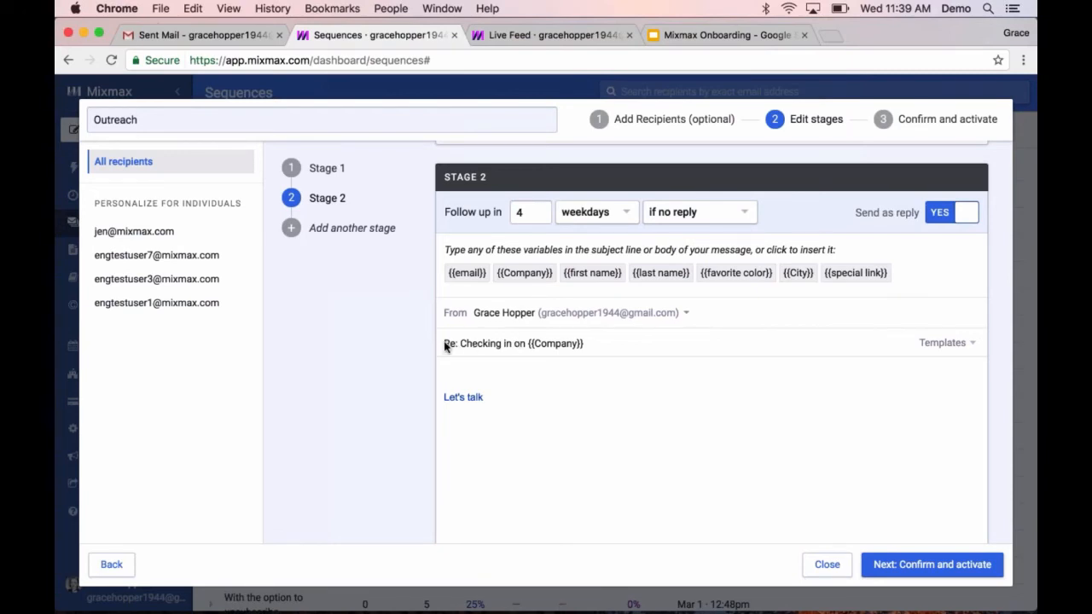
# Turn off sending Stage 2 as a reply and set its subject to "whole new subject line!"
pyautogui.click(942, 213)
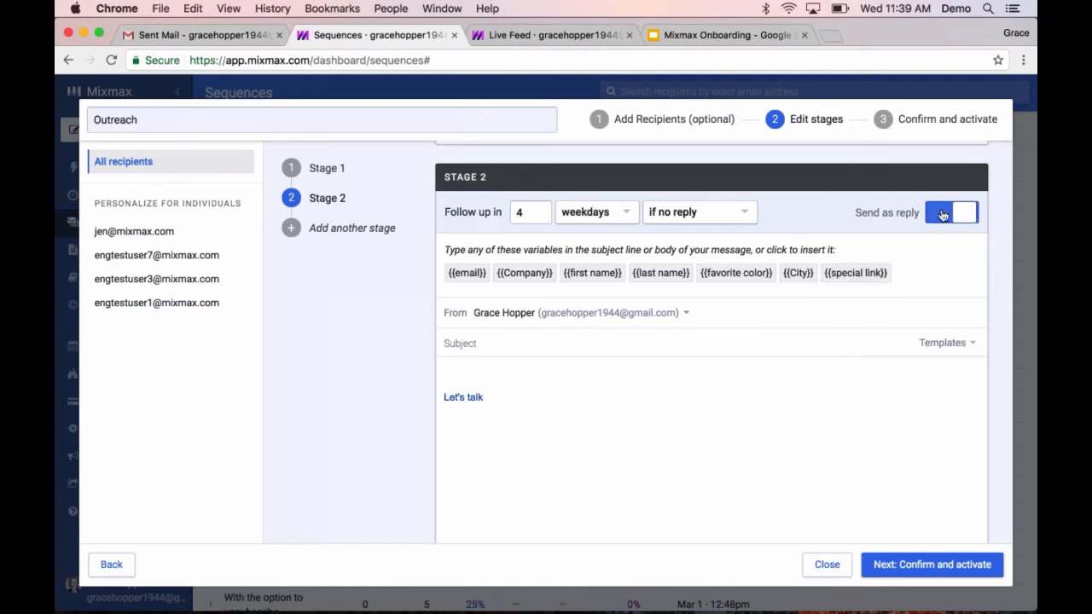
pyautogui.click(587, 344)
pyautogui.write('whole new subject line!')
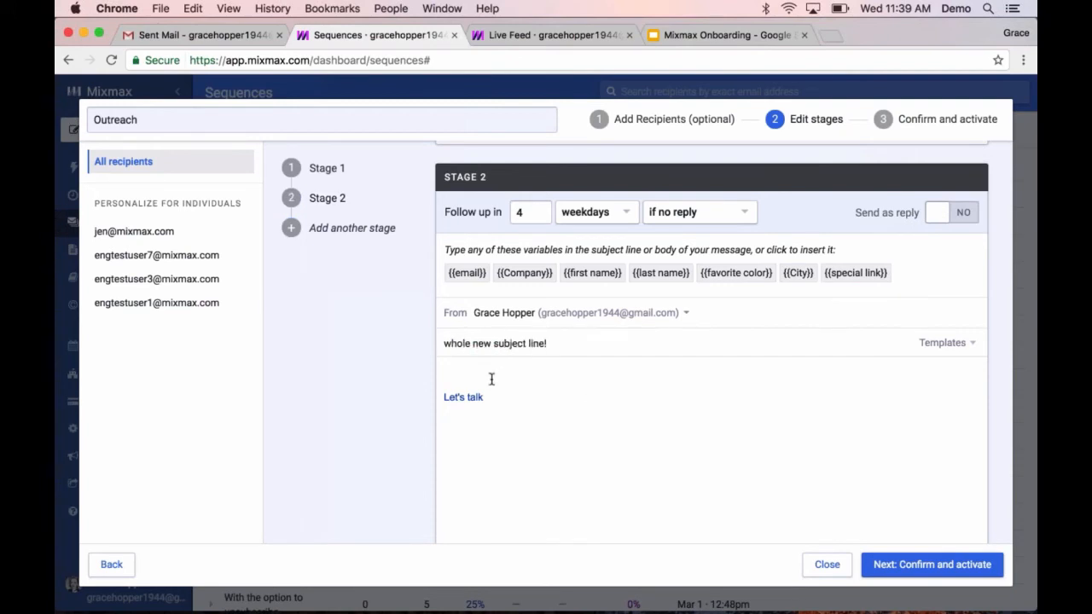
# Replace the Stage 2 message body with "Hi {{first name}}," and a separate line "following up..."
pyautogui.moveTo(445, 372); pyautogui.dragTo(471, 428)
pyautogui.press('BackSpace')
pyautogui.write('Hi')
pyautogui.click(580, 277)
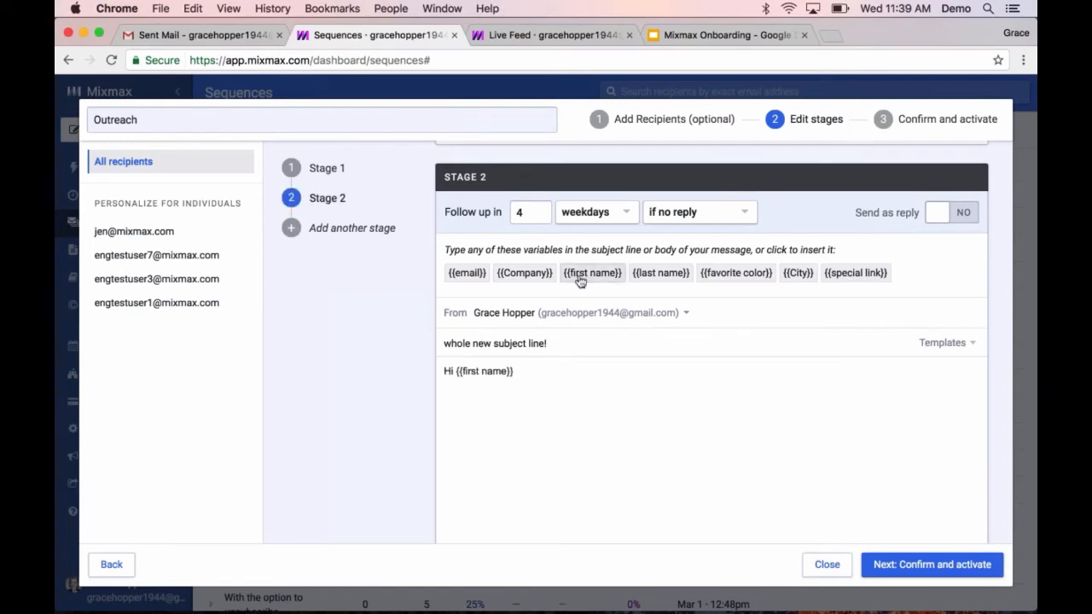
pyautogui.write(',')
pyautogui.press('Return')
pyautogui.press('Return')
pyautogui.write('following up...')
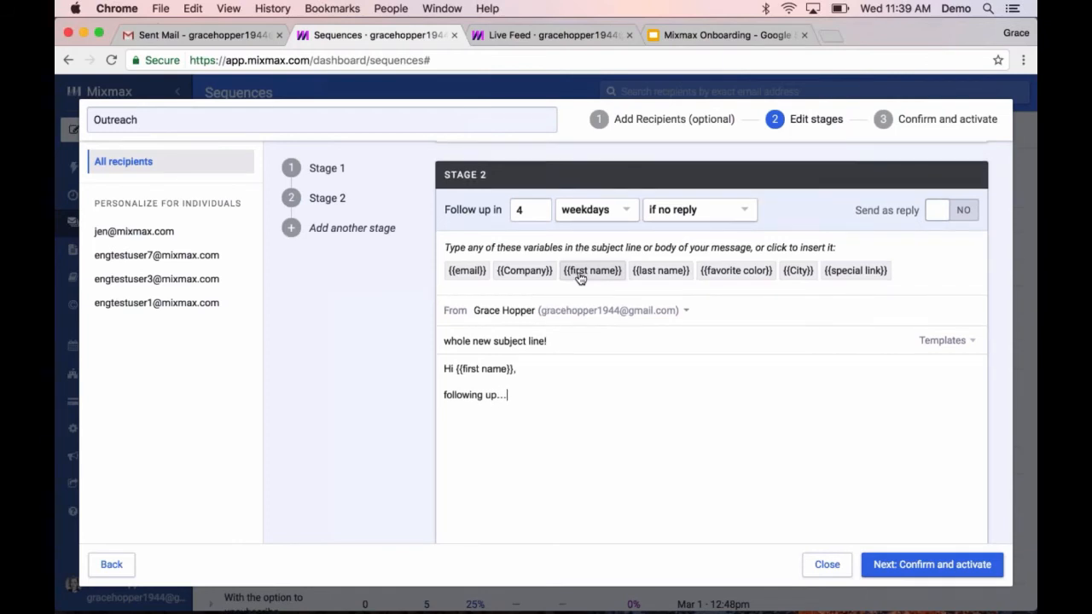
# Add a third stage that follows up in 10 weekdays if there is no reply
pyautogui.scroll(-5, 580, 278)
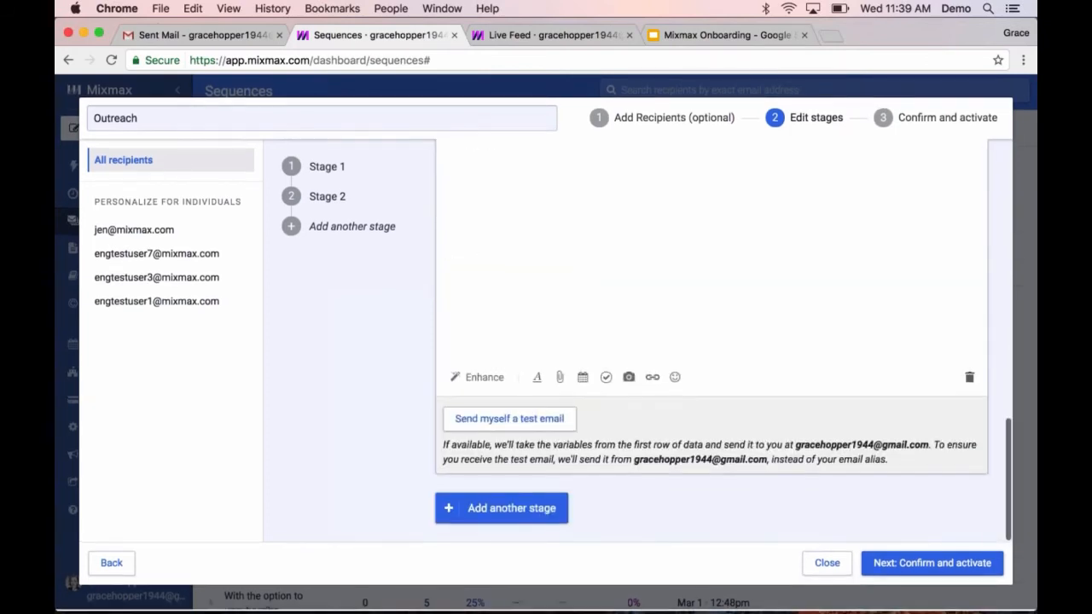
pyautogui.click(502, 507)
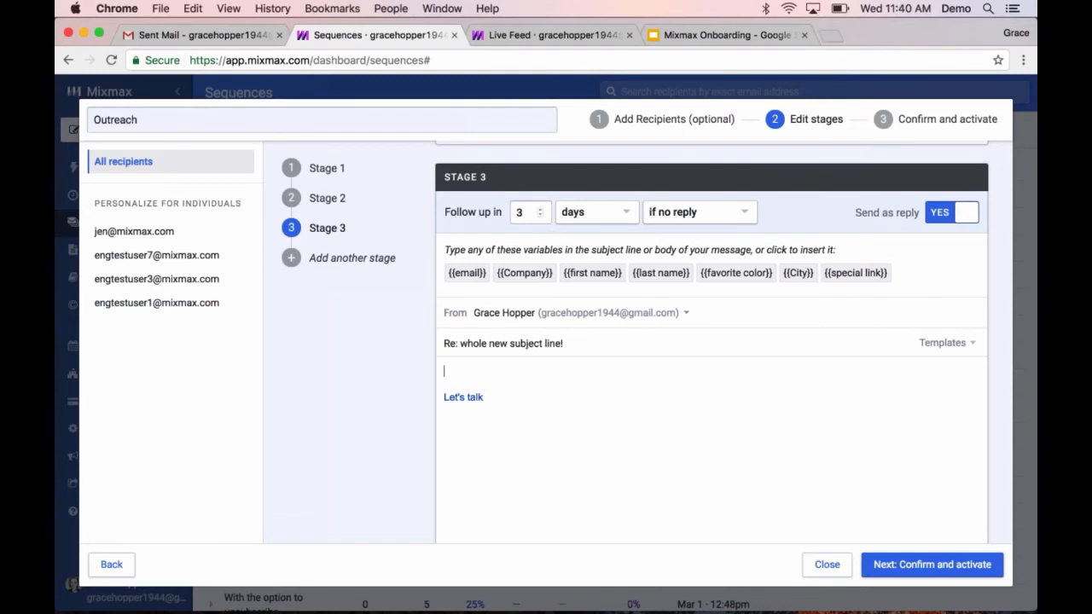
pyautogui.click(517, 212)
pyautogui.press('BackSpace')
pyautogui.write('10')
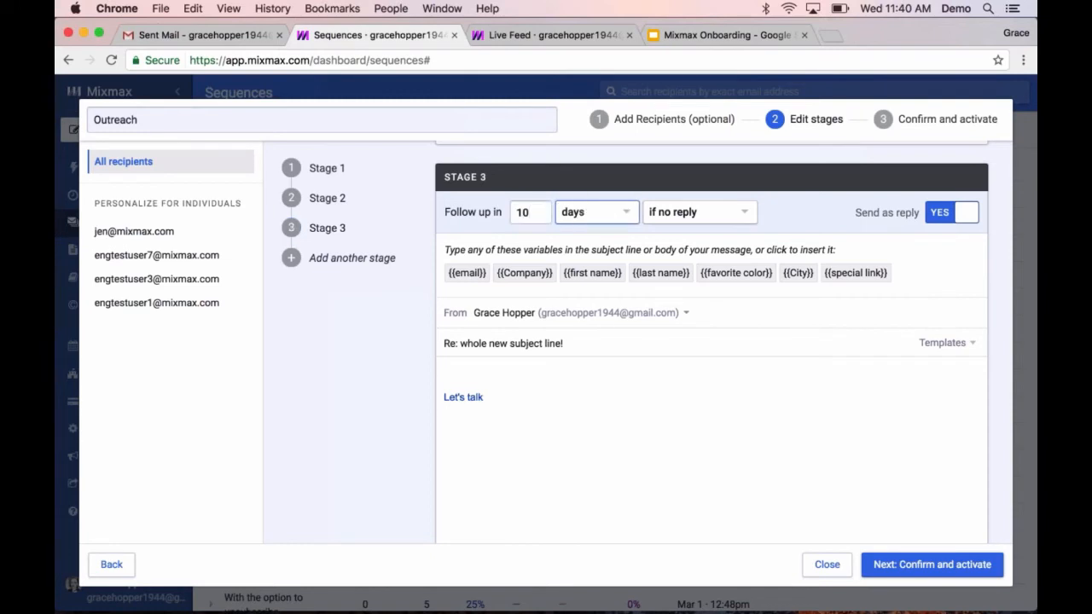
pyautogui.click(596, 212)
pyautogui.click(592, 261)
# Write "Hi {{first name}}," and "Last chance!" in the Stage 3 message, check the sender choices, and delete the "Let's talk" link
pyautogui.click(454, 369)
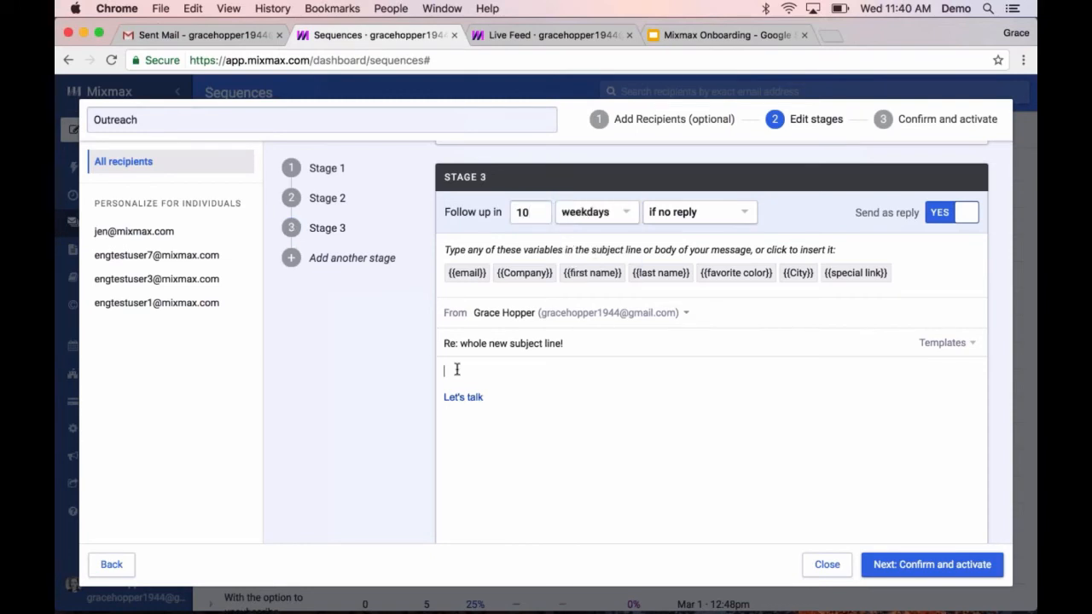
pyautogui.write('Hi')
pyautogui.click(578, 276)
pyautogui.write('Last chance!')
pyautogui.click(584, 314)
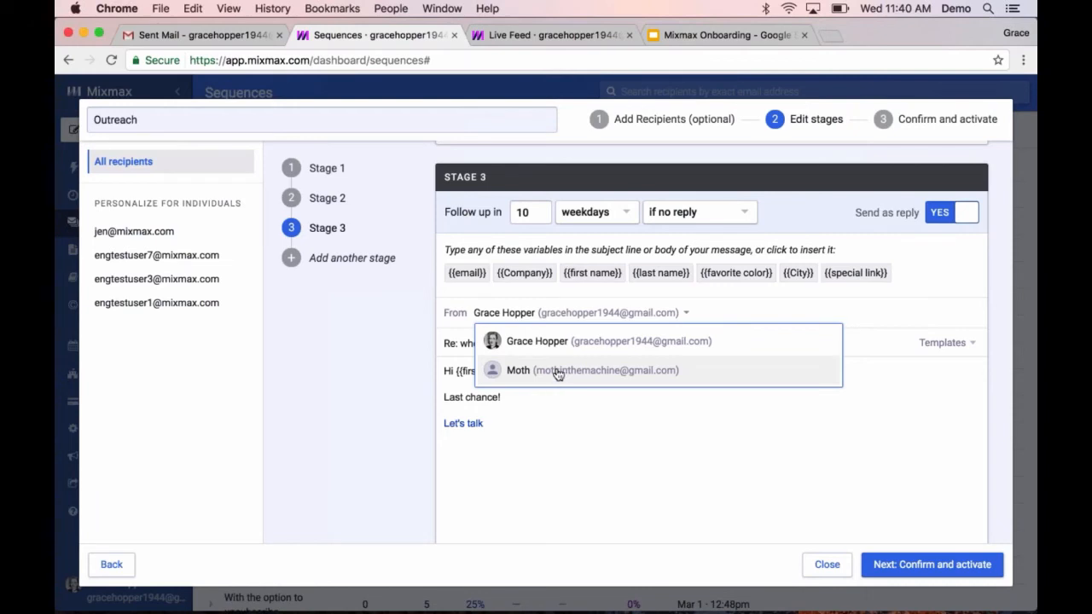
pyautogui.press('Up')
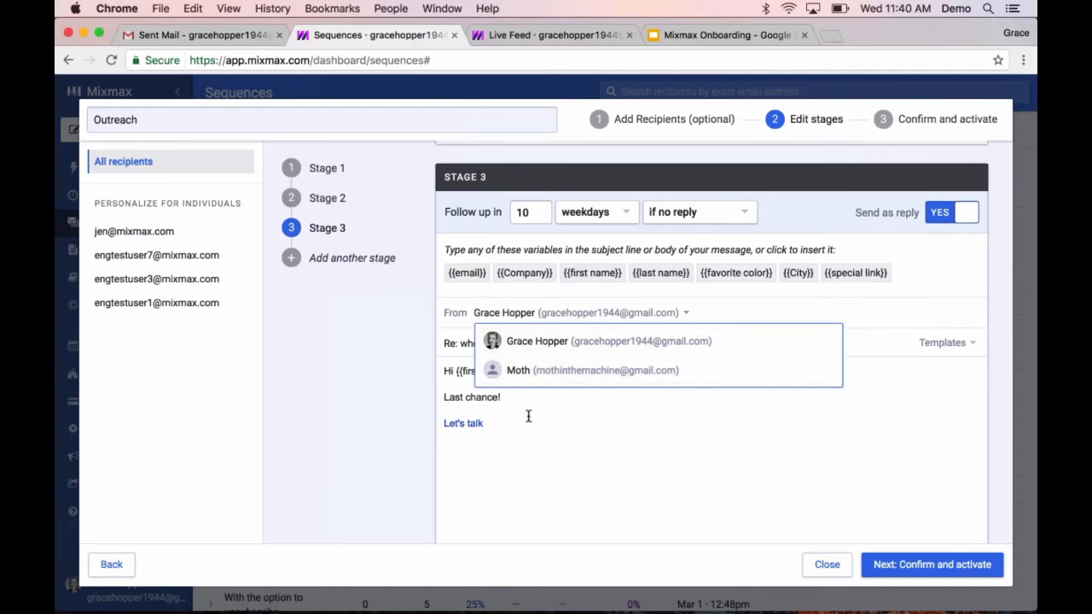
pyautogui.moveTo(527, 416); pyautogui.dragTo(436, 424)
pyautogui.press('BackSpace')
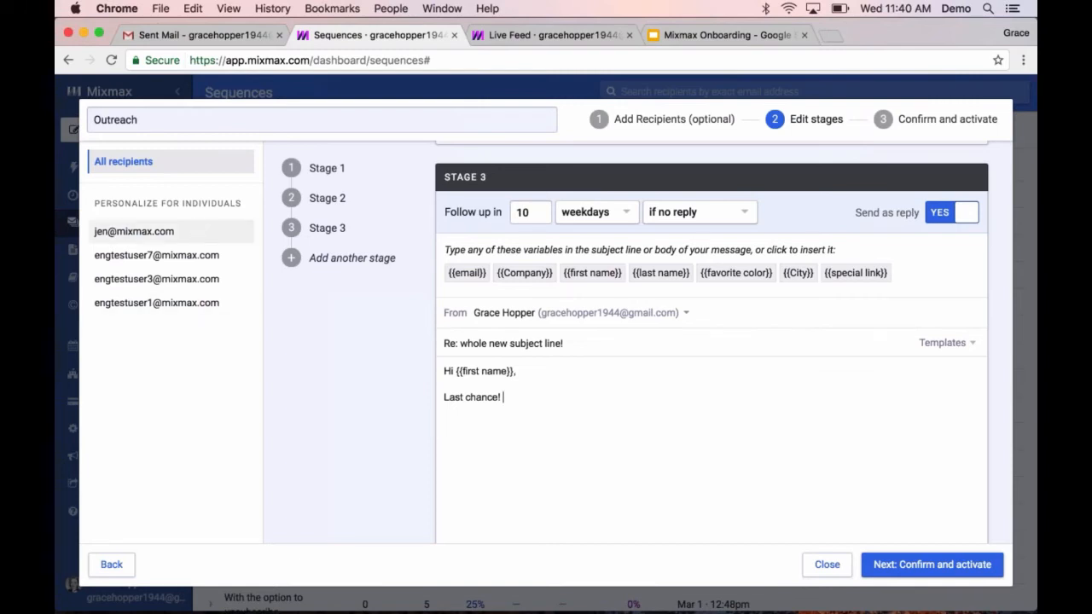
# Add "Great to talk to you last week!" below the greeting in the first recipient's Stage 1 message and open the second recipient's version
pyautogui.click(116, 232)
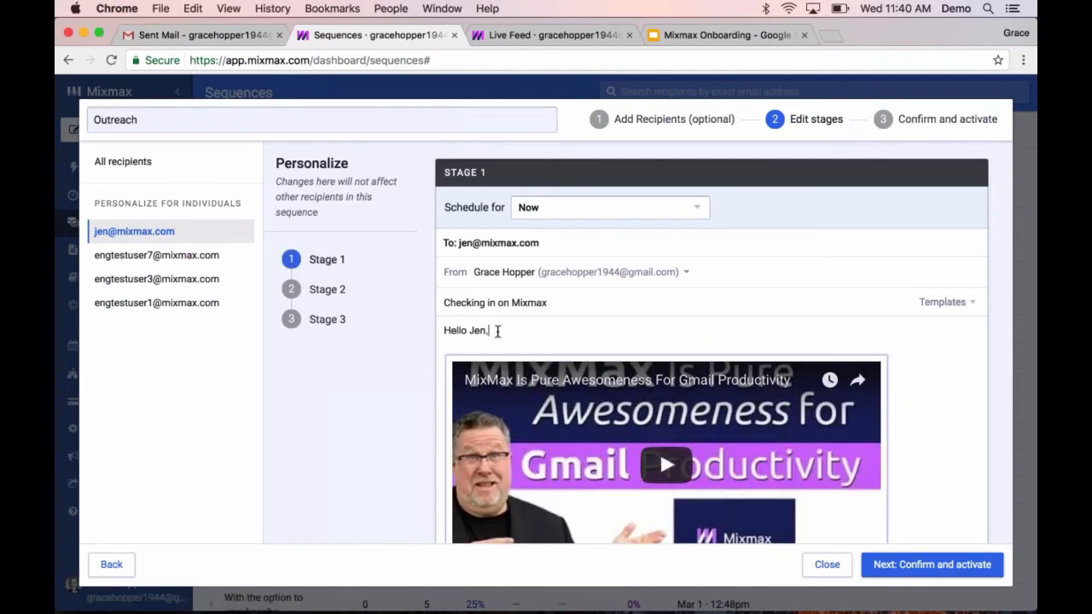
pyautogui.press('Return')
pyautogui.press('Return')
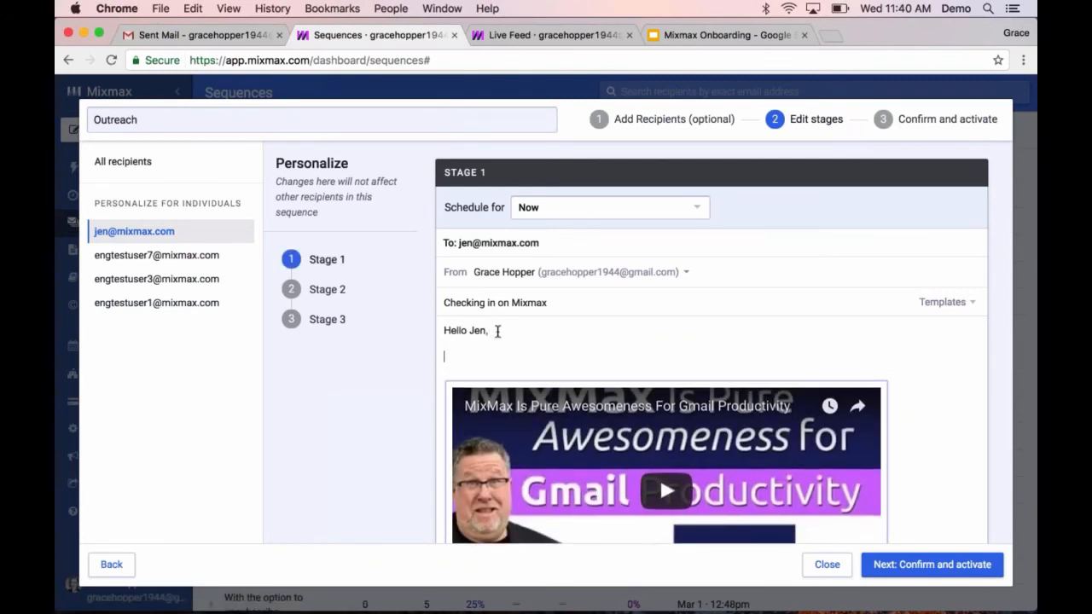
pyautogui.write('Great t')
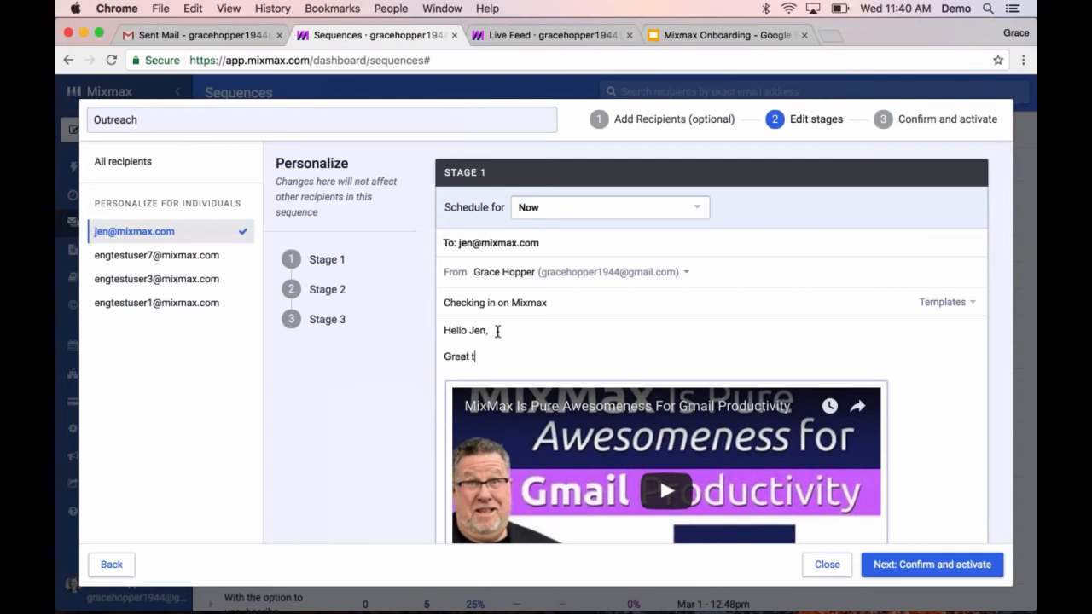
pyautogui.write('o talk to you last week!')
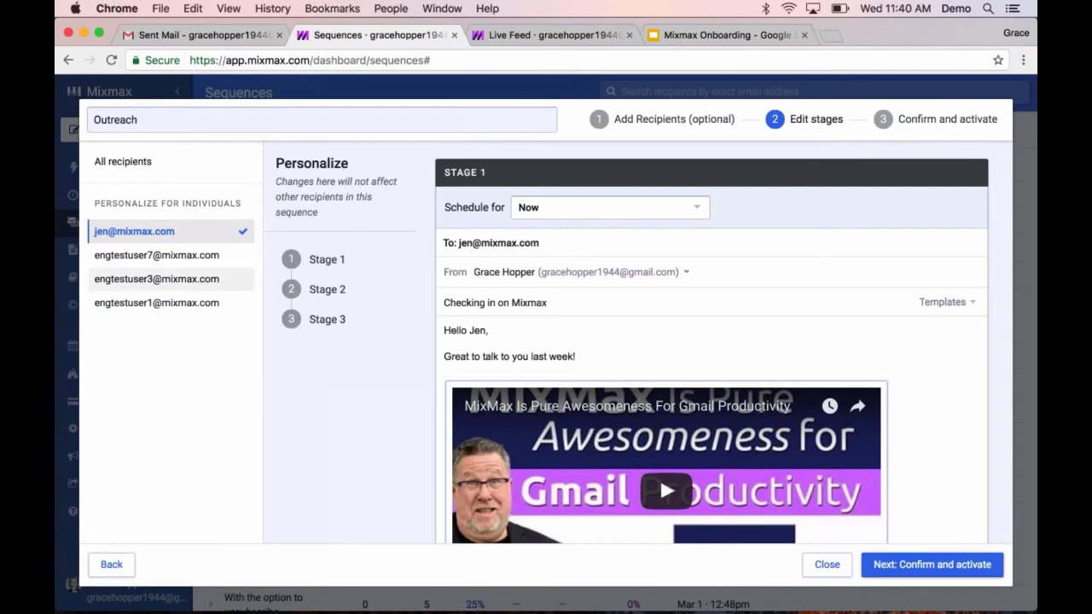
pyautogui.click(161, 254)
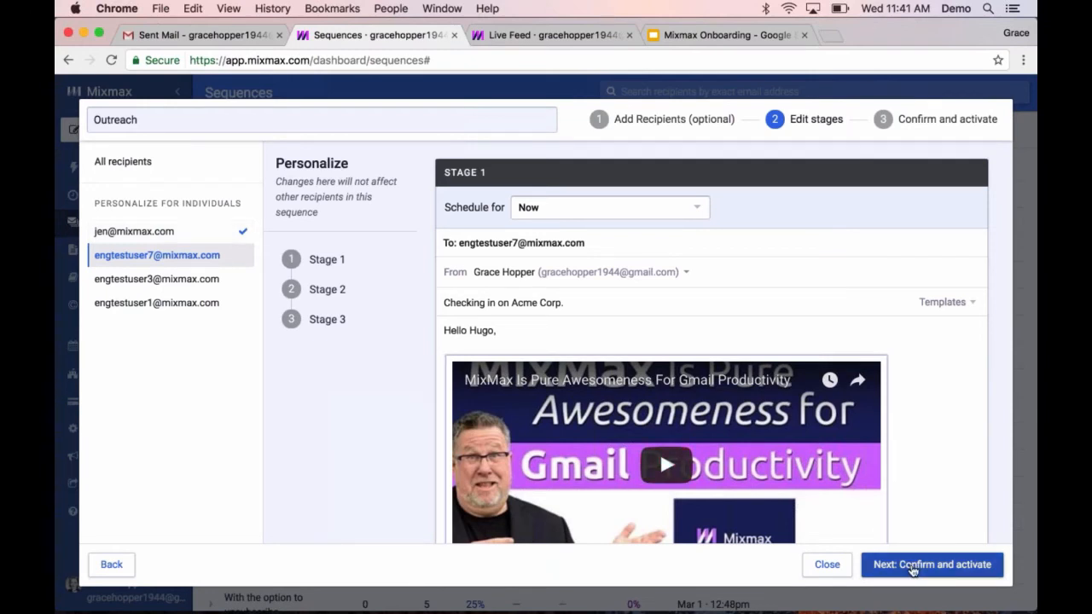
# Accept the tracking and Salesforce logging defaults for the Outreach sequence and activate it for its recipients
pyautogui.click(911, 565)
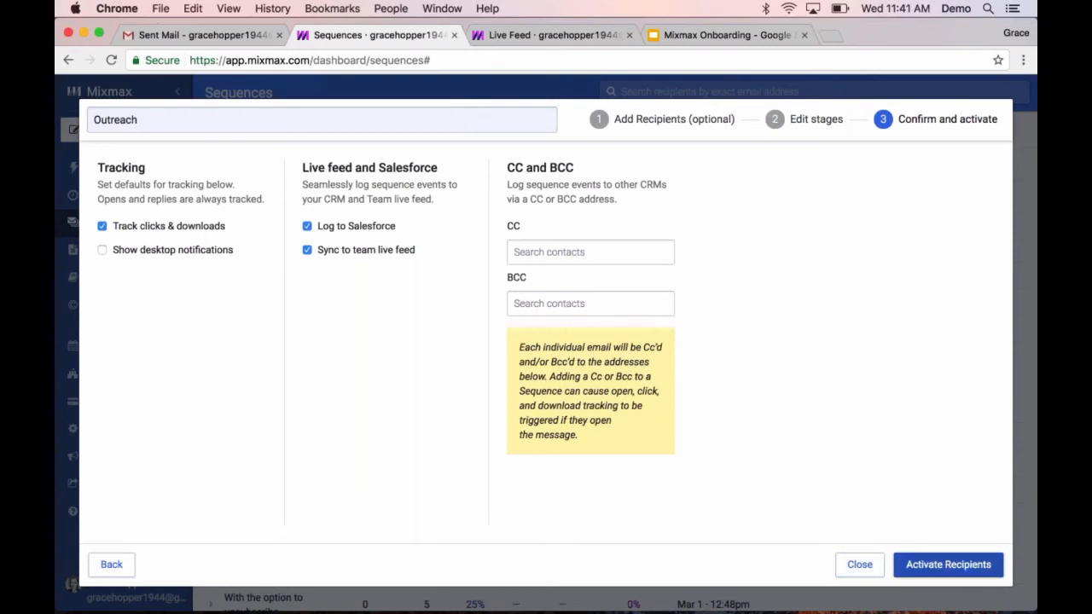
pyautogui.click(920, 575)
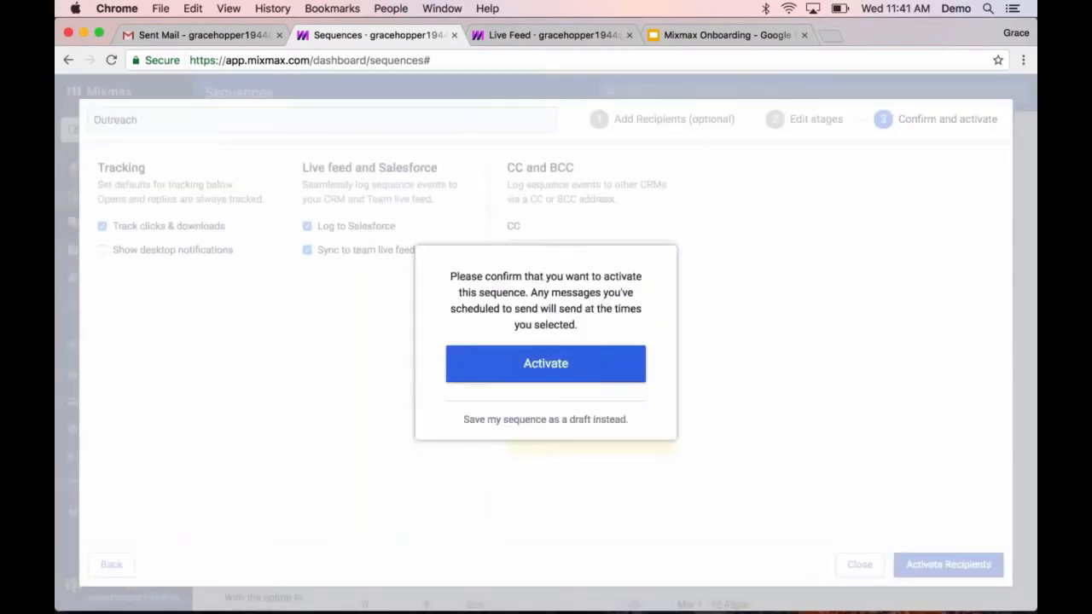
pyautogui.click(560, 366)
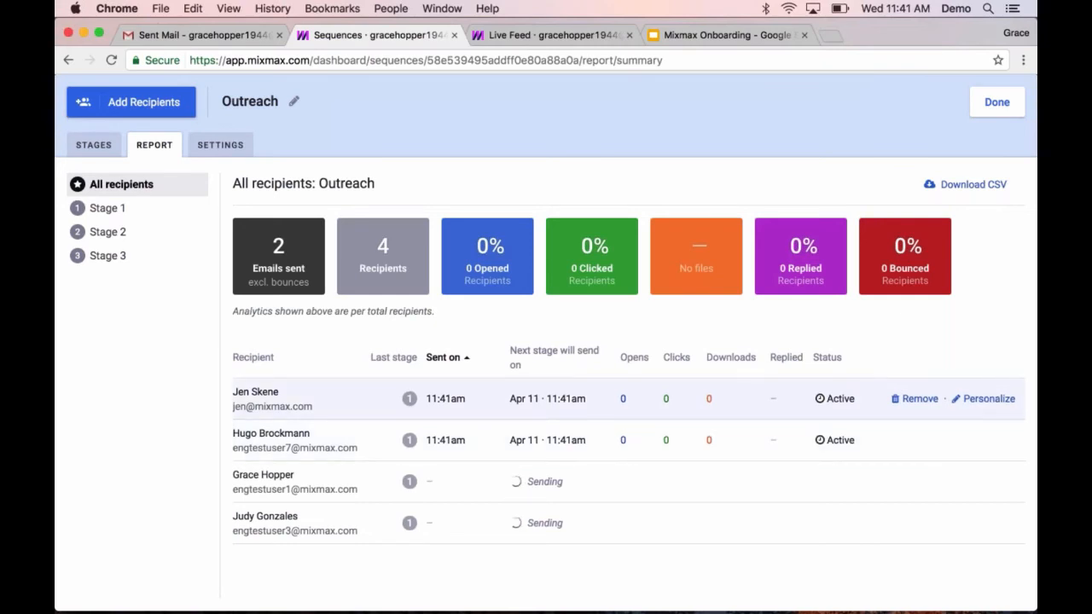
# Reschedule the first recipient's Stage 2 message to Wed, Apr 19, 2017, save the change, and close the personalization window
pyautogui.click(989, 399)
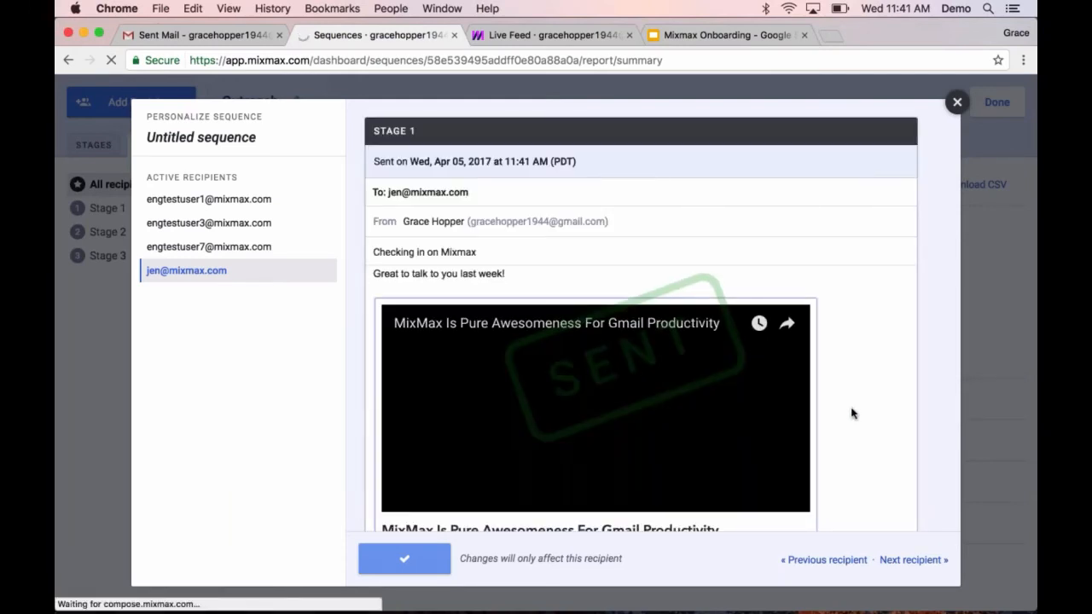
pyautogui.scroll(-10, 851, 413)
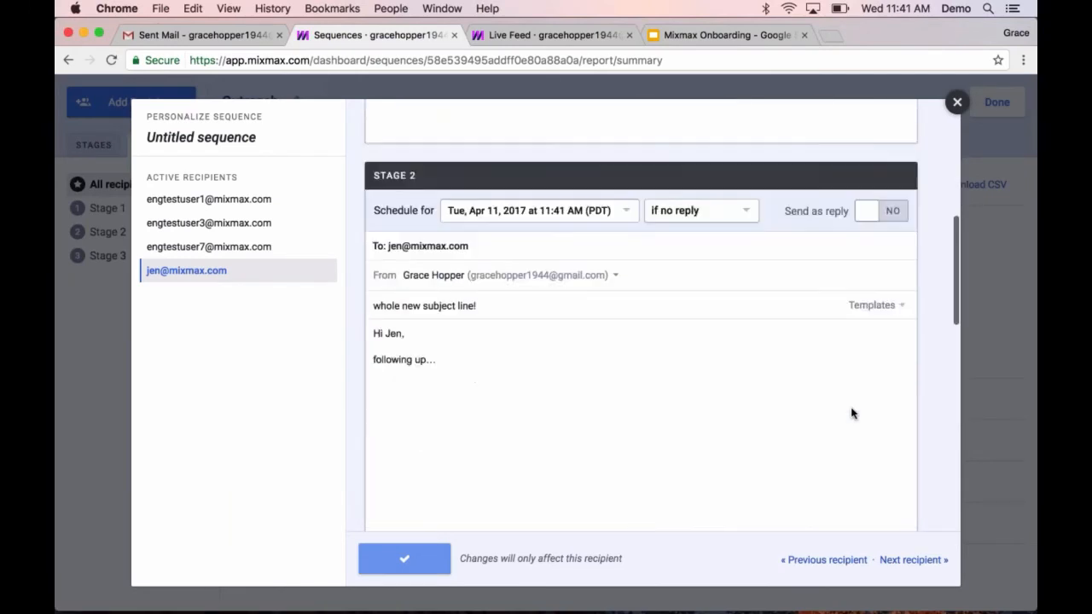
pyautogui.click(625, 214)
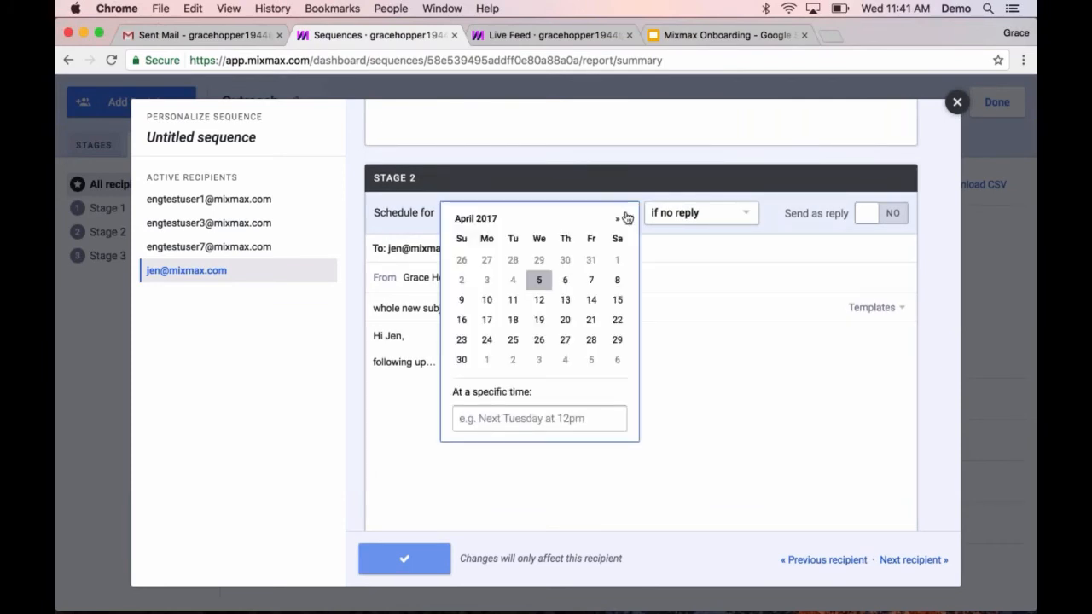
pyautogui.click(704, 295)
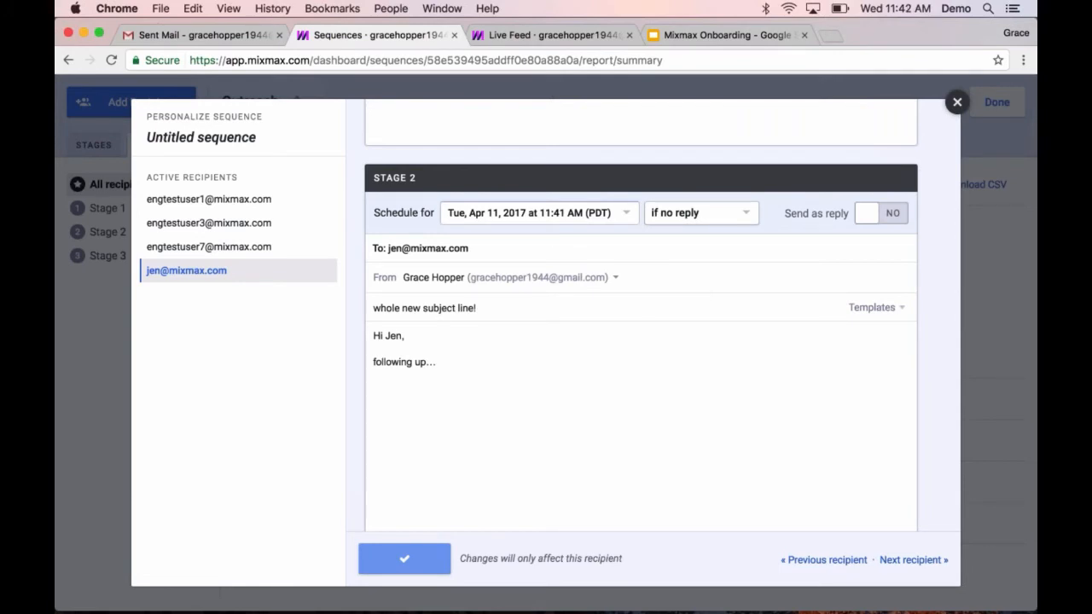
pyautogui.click(624, 216)
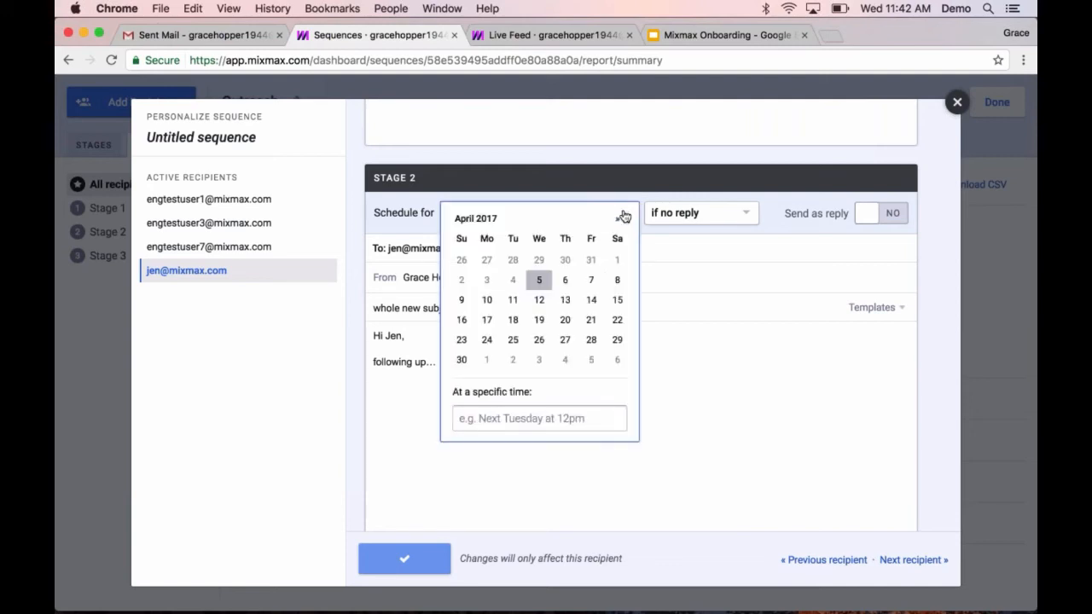
pyautogui.click(538, 320)
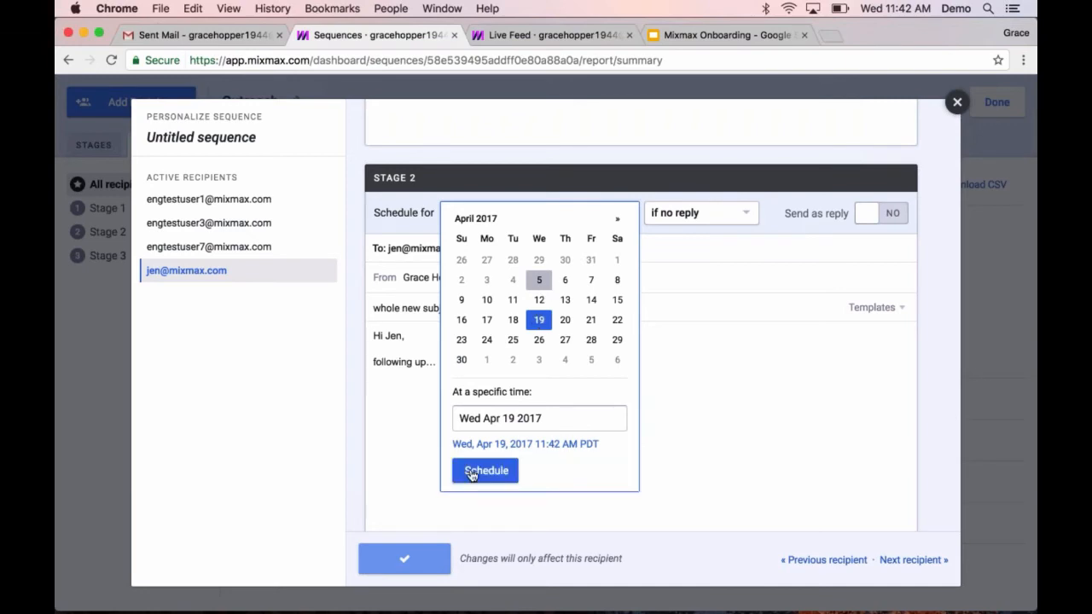
pyautogui.click(471, 472)
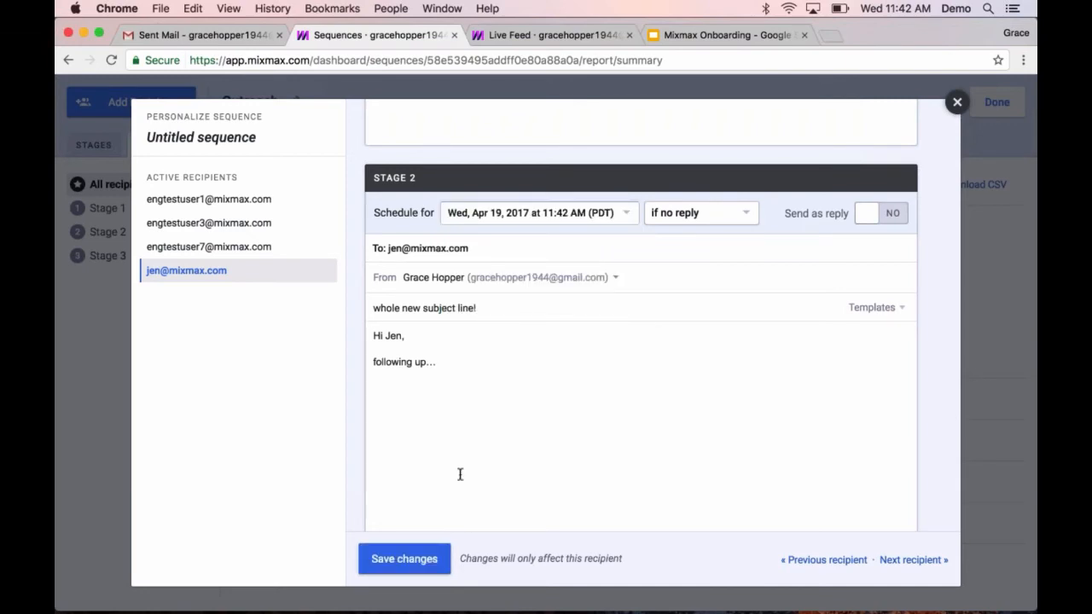
pyautogui.click(414, 567)
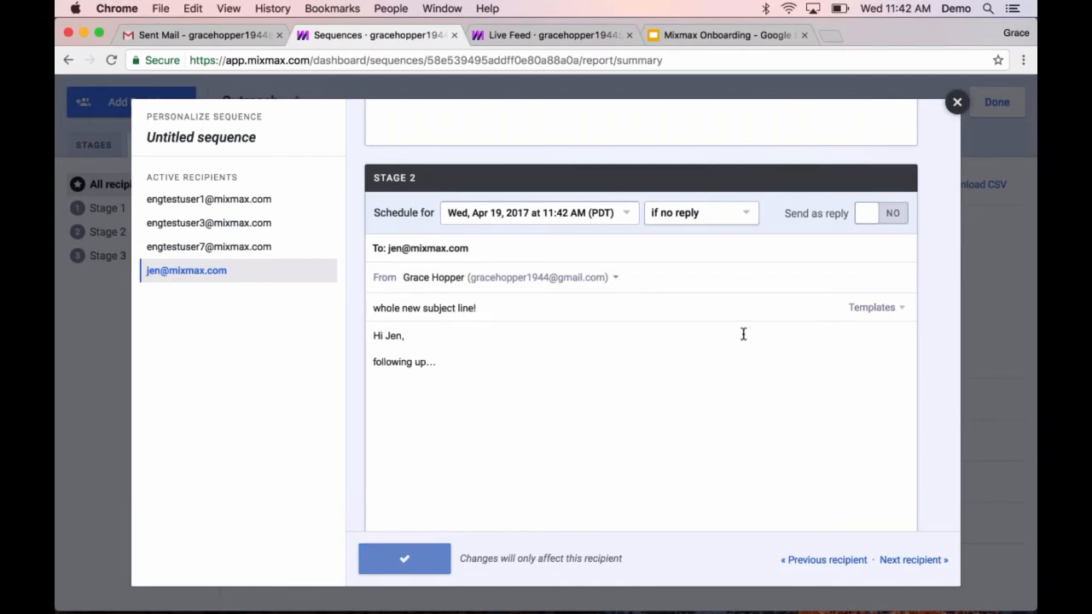
pyautogui.scroll(-5, 745, 354)
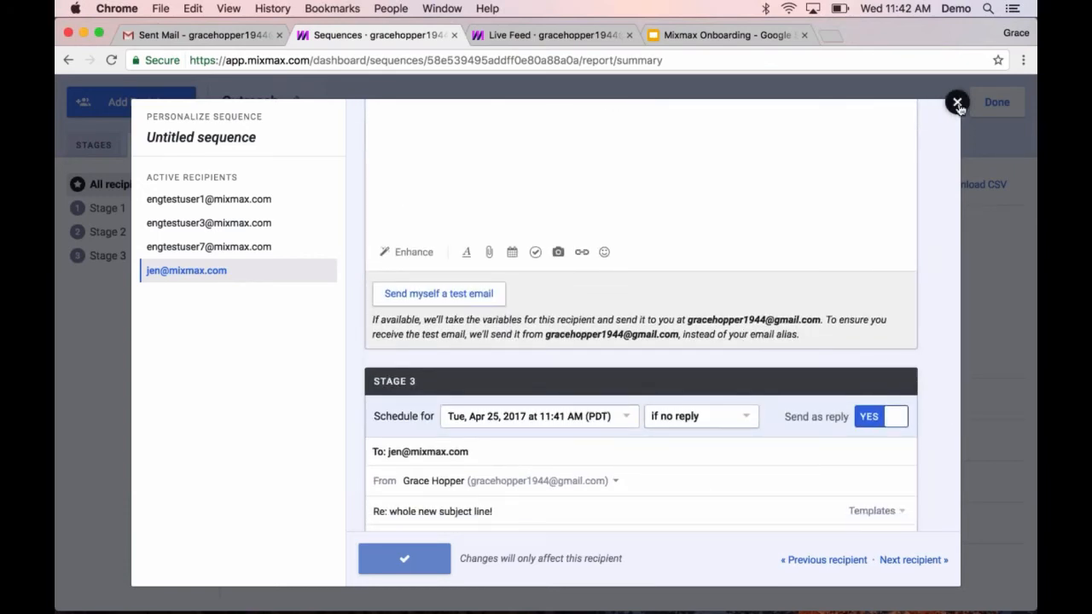
pyautogui.click(957, 102)
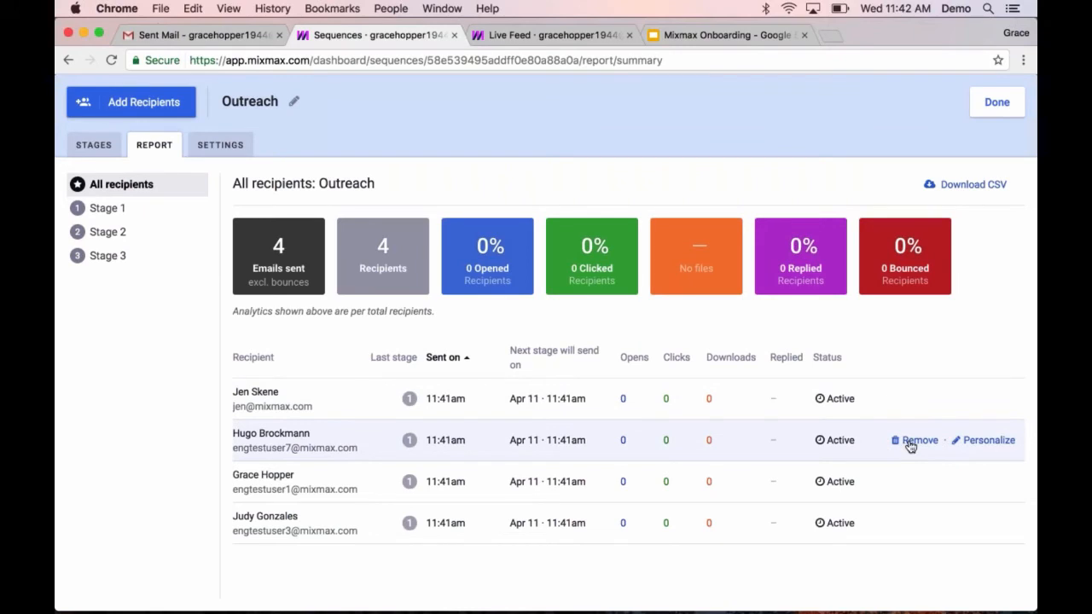
# Remove the second recipient from the Outreach sequence, and look at the form for adding recipients without adding anyone before leaving the report
pyautogui.click(912, 441)
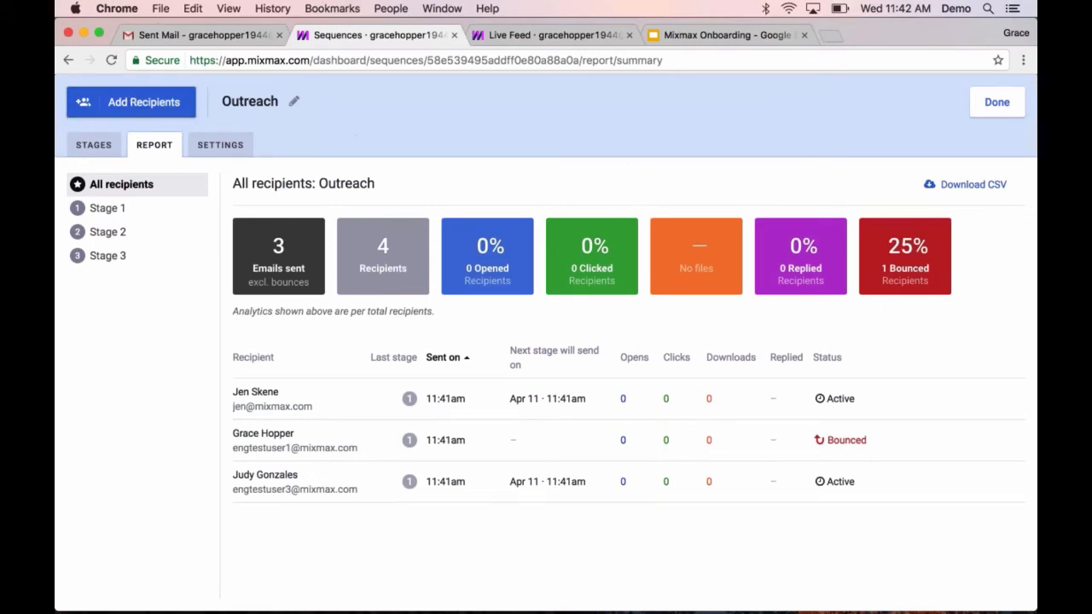
pyautogui.click(132, 102)
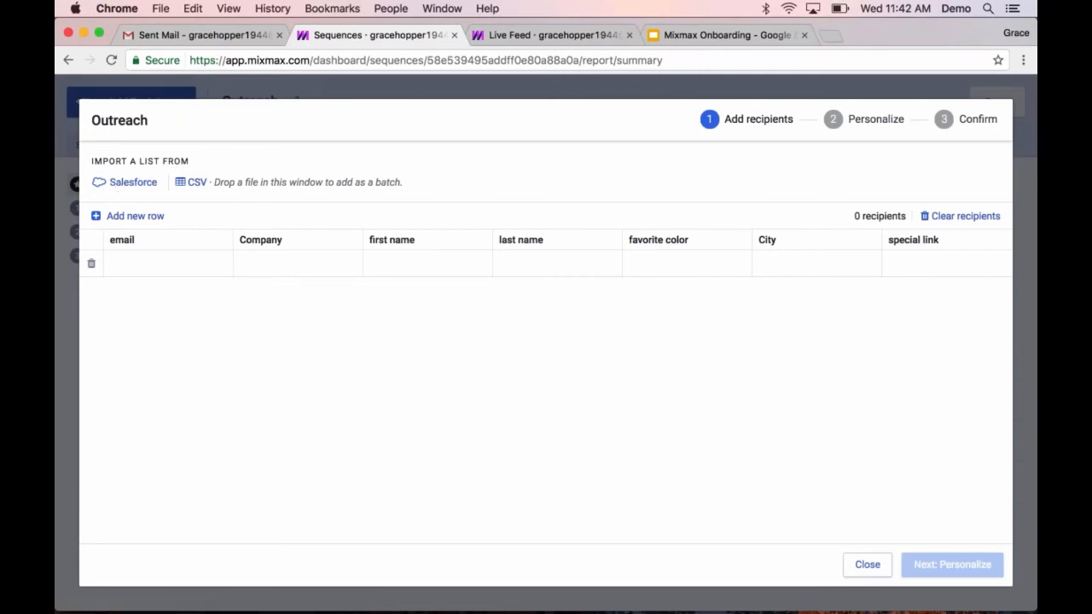
pyautogui.click(153, 264)
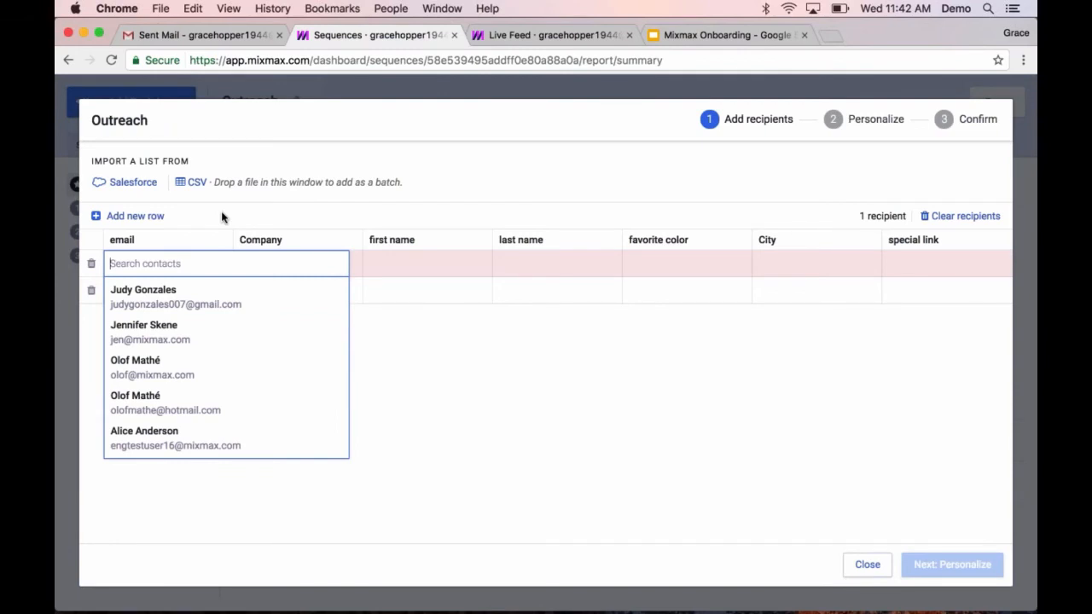
pyautogui.click(843, 507)
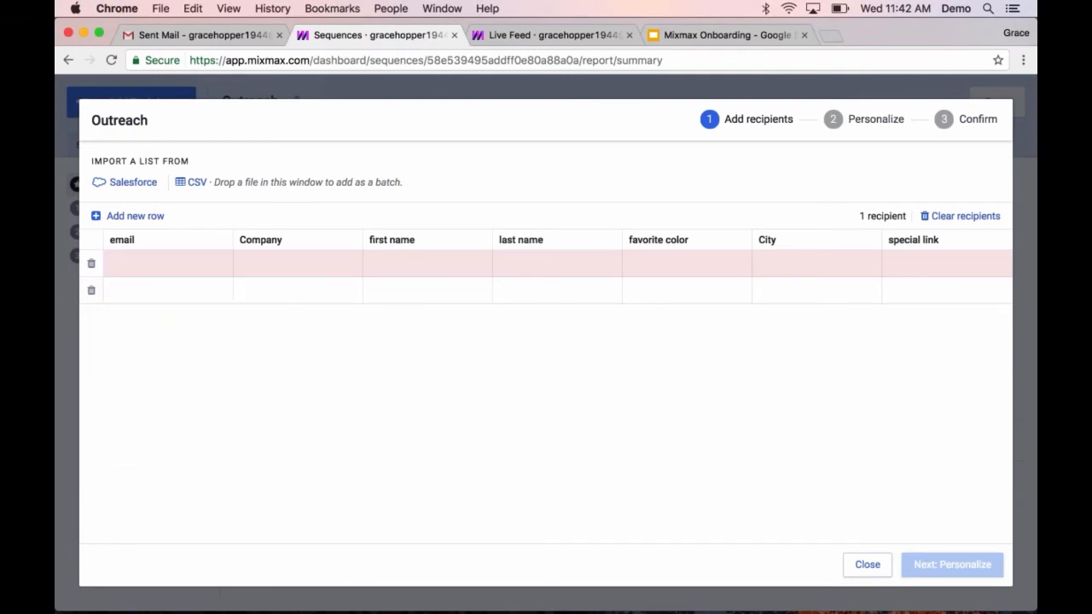
pyautogui.click(868, 565)
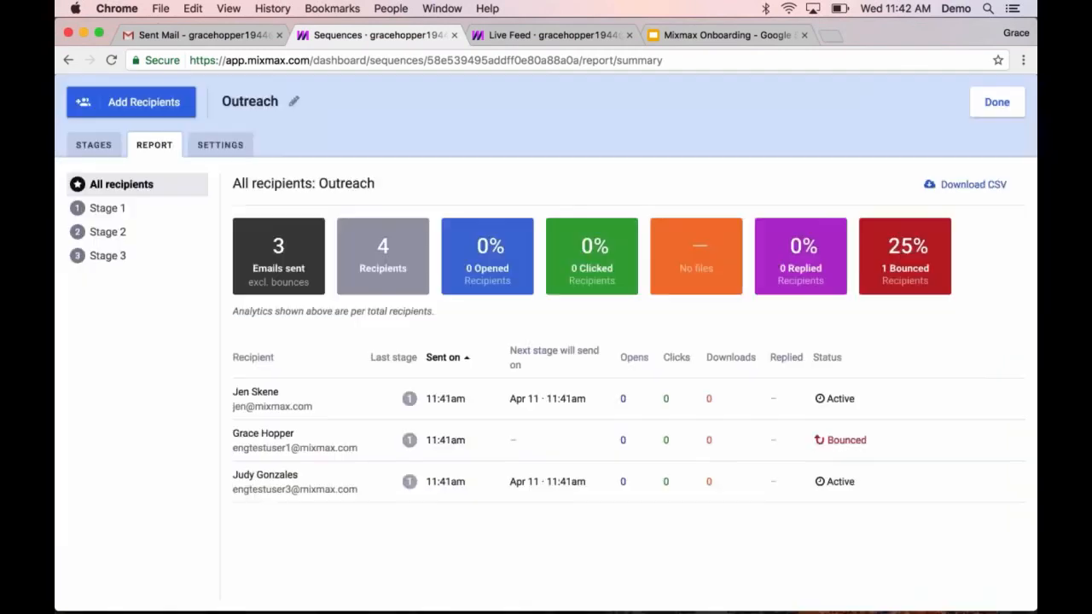
pyautogui.click(990, 115)
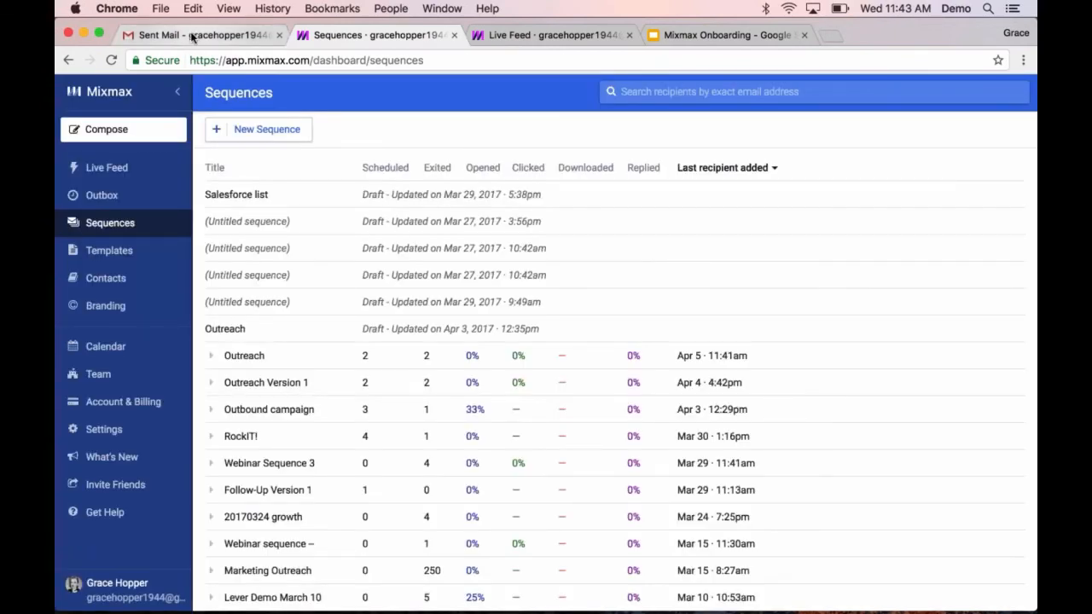
# Switch to Gmail and address a new message to the suggested contact with the gmail.com address
pyautogui.click(191, 36)
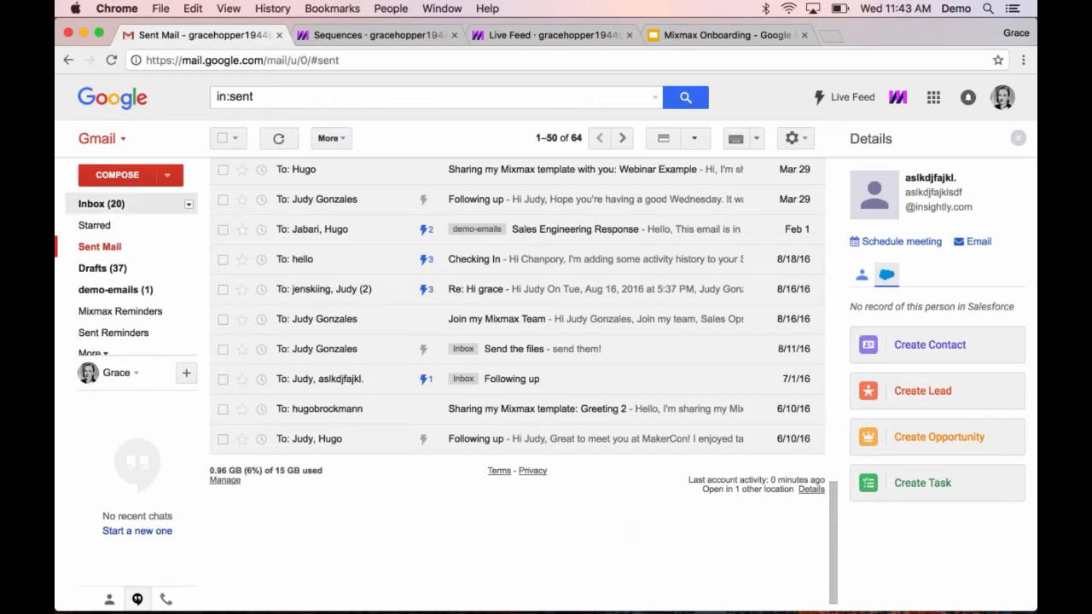
pyautogui.click(122, 176)
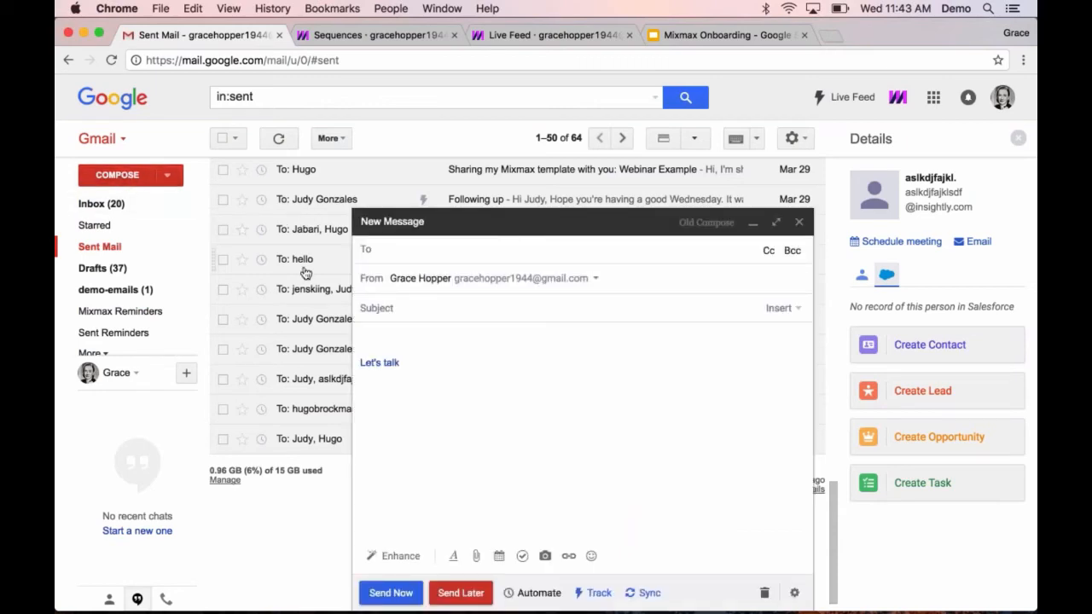
pyautogui.write('hugo')
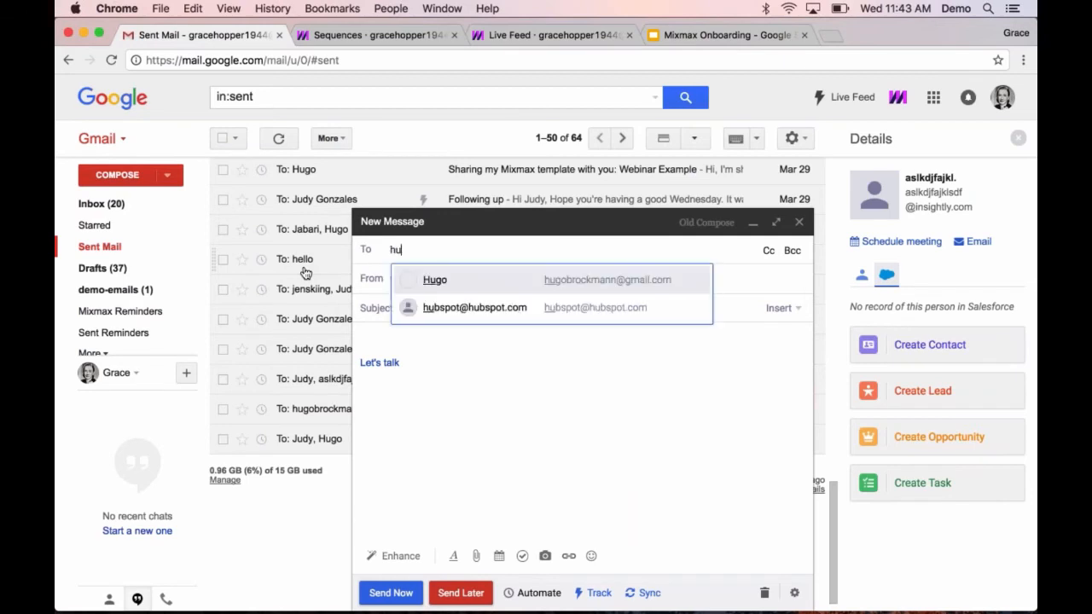
pyautogui.click(425, 286)
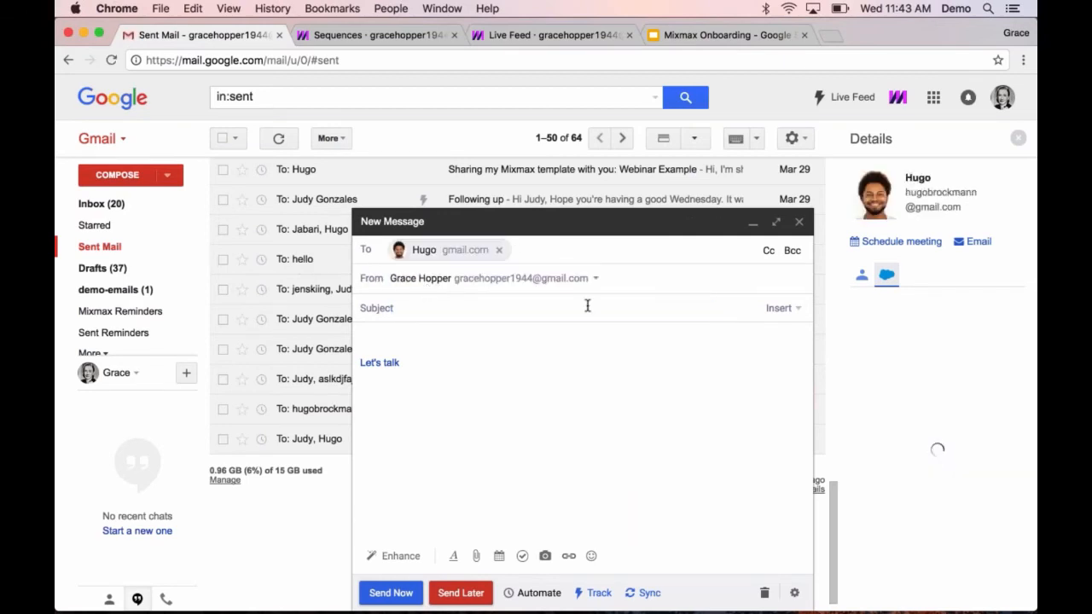
# Insert the "Outbound campaign" sequence into the message with "Hugo Co" as the Company variable, keeping the prefilled first name
pyautogui.click(779, 308)
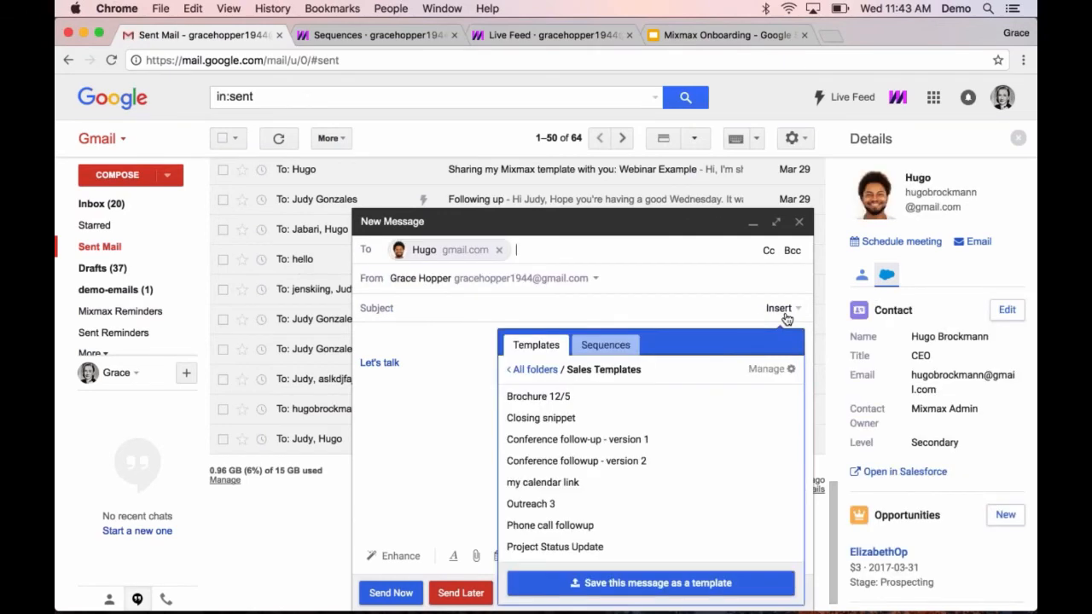
pyautogui.click(605, 345)
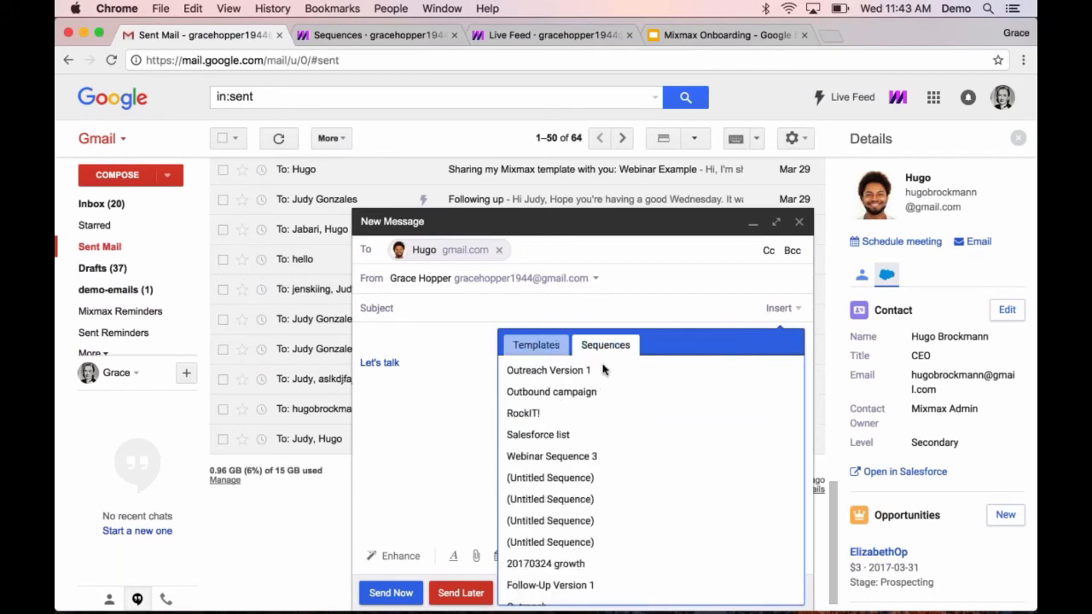
pyautogui.scroll(-1, 554, 418)
pyautogui.scroll(1, 555, 401)
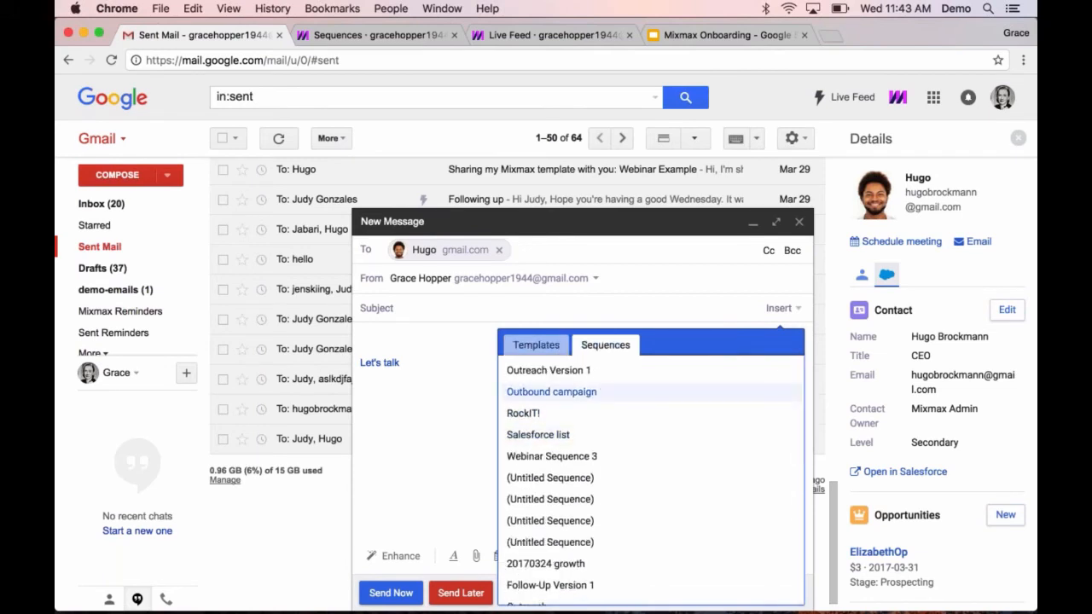
pyautogui.click(566, 394)
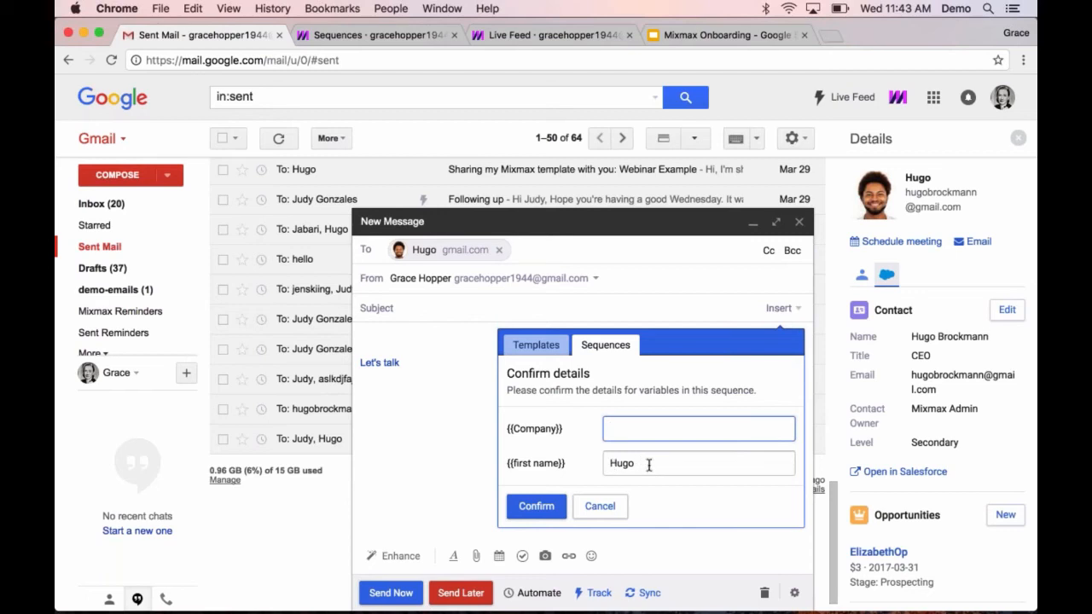
pyautogui.press('Escape')
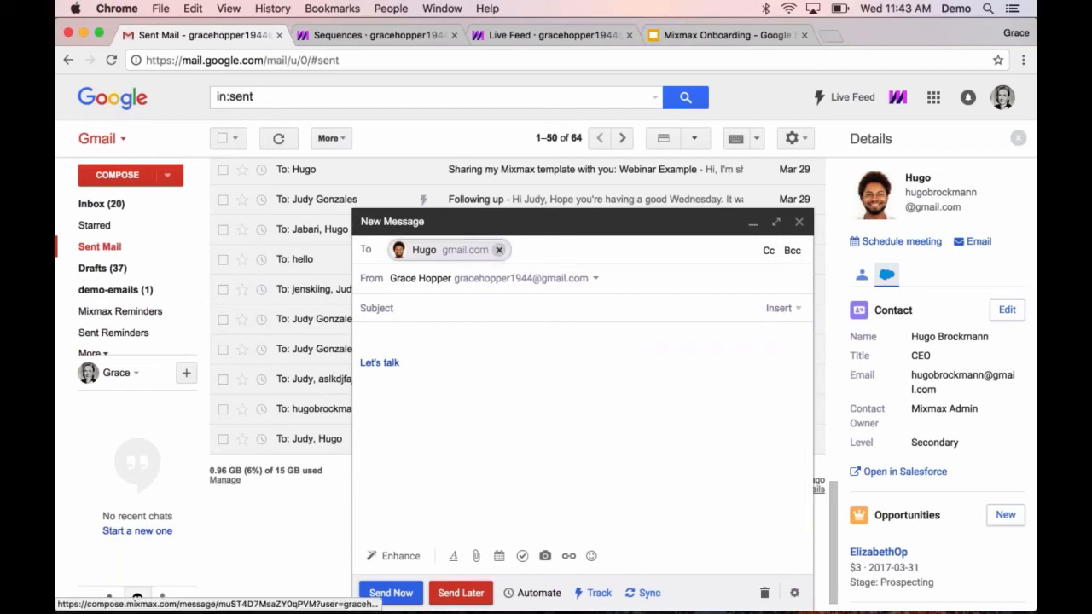
pyautogui.click(776, 308)
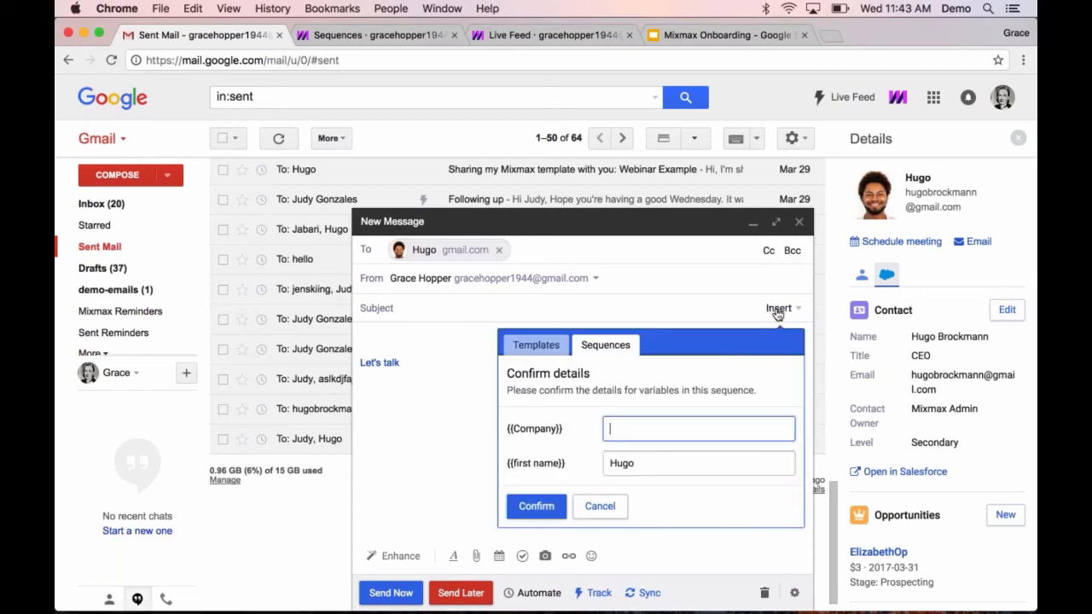
pyautogui.click(616, 426)
pyautogui.write('Hugo Co')
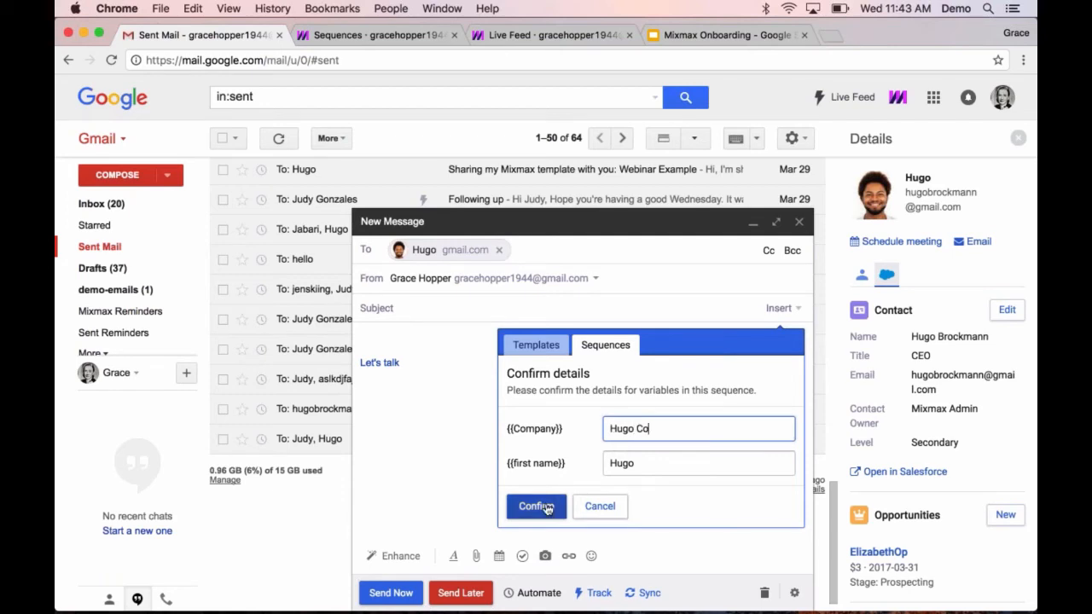
pyautogui.click(547, 507)
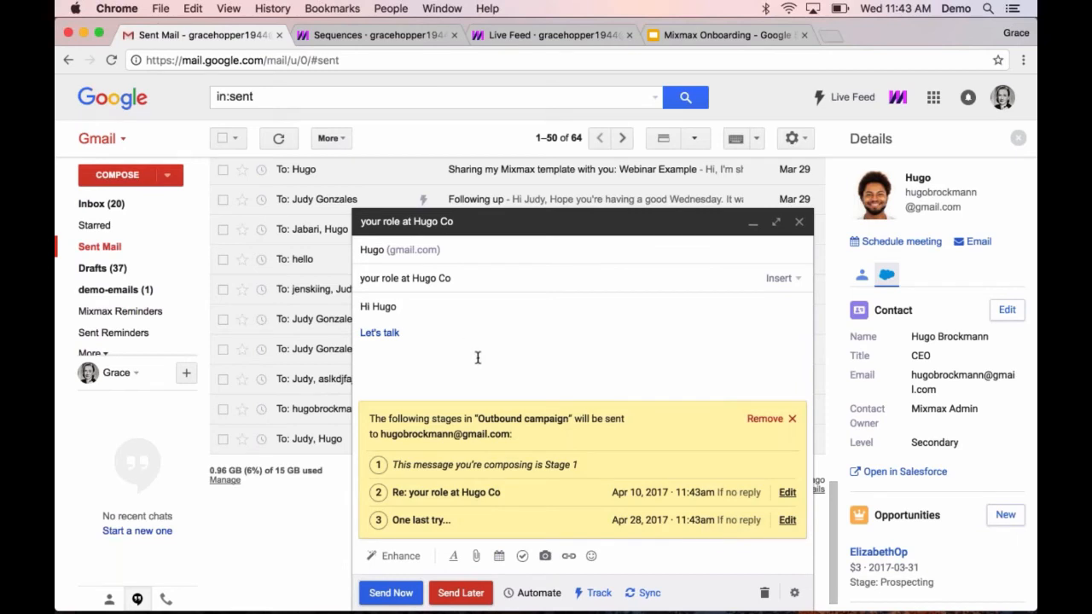
pyautogui.click(406, 307)
# Open a new message from the Mixmax dashboard, view the sequences that can be inserted, and discard the message
pyautogui.click(382, 33)
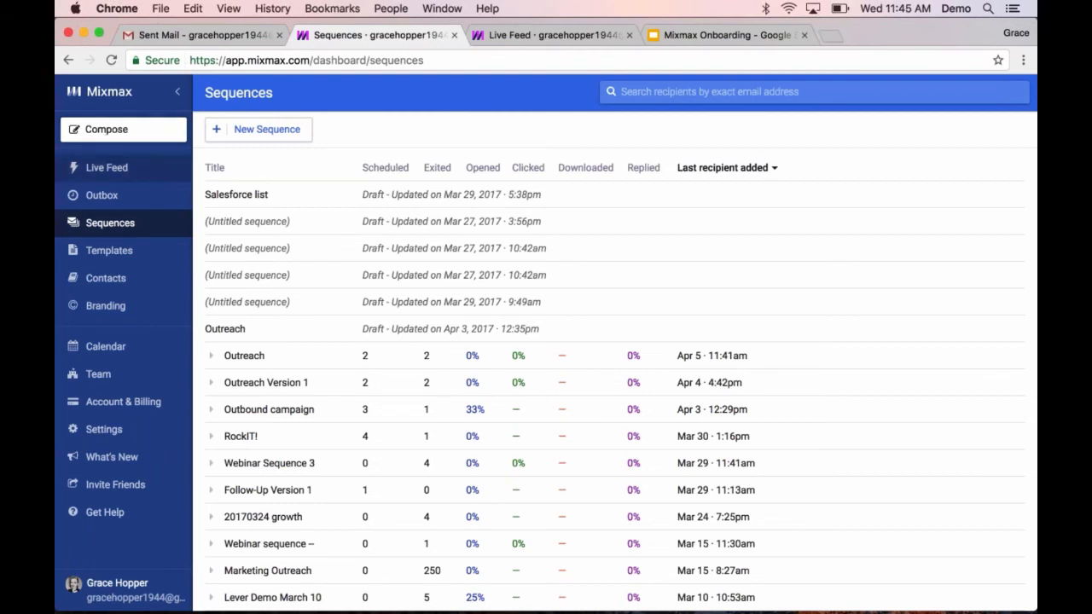
pyautogui.click(120, 132)
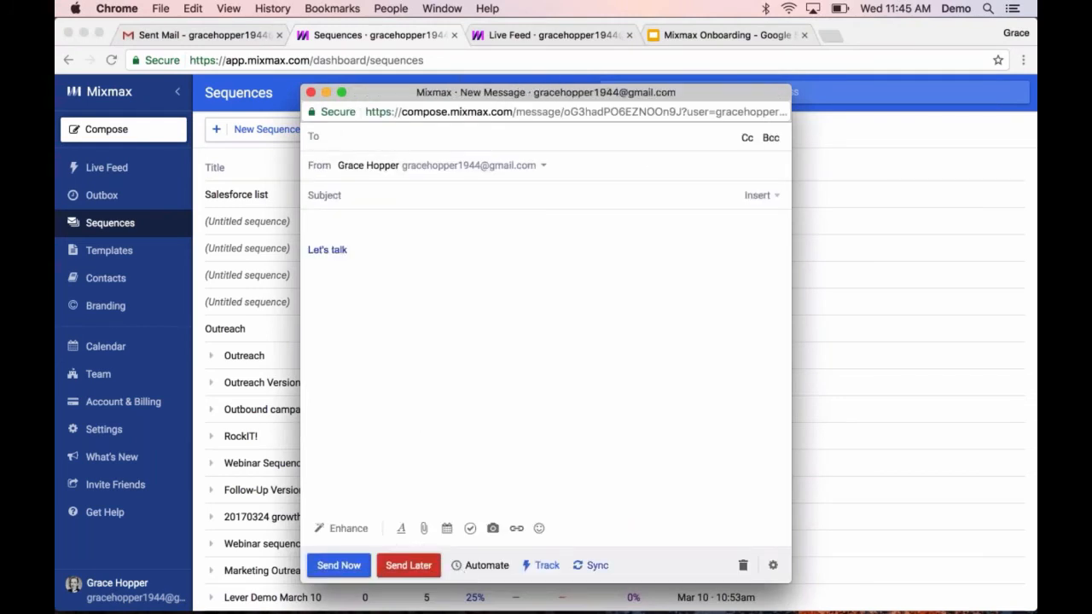
pyautogui.click(759, 198)
pyautogui.click(583, 232)
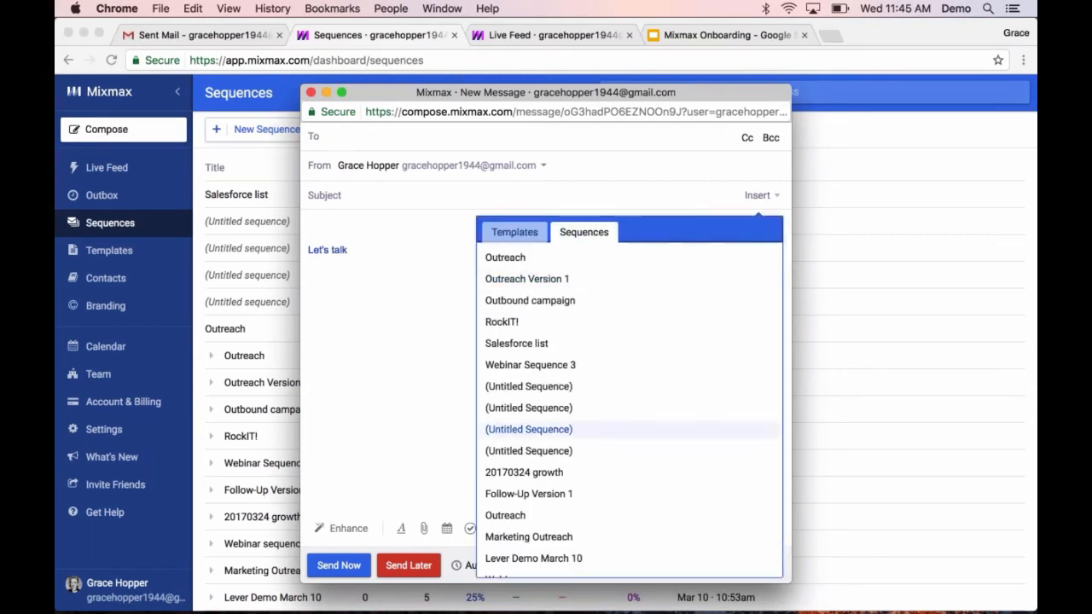
pyautogui.click(401, 373)
pyautogui.click(742, 564)
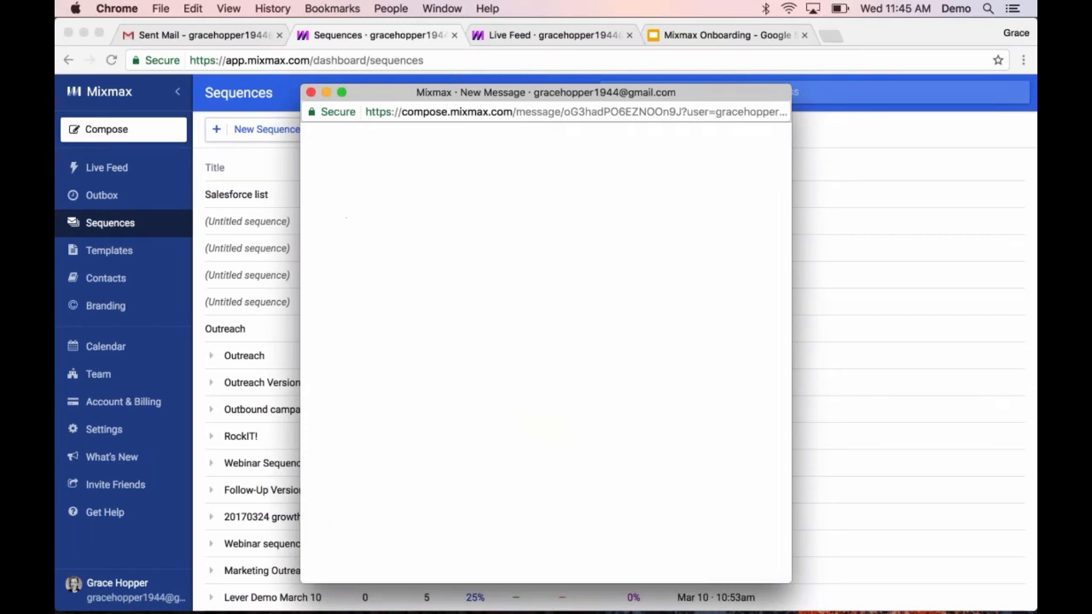
# Switch to the Mixmax Onboarding presentation and show the Teams slide
pyautogui.click(697, 35)
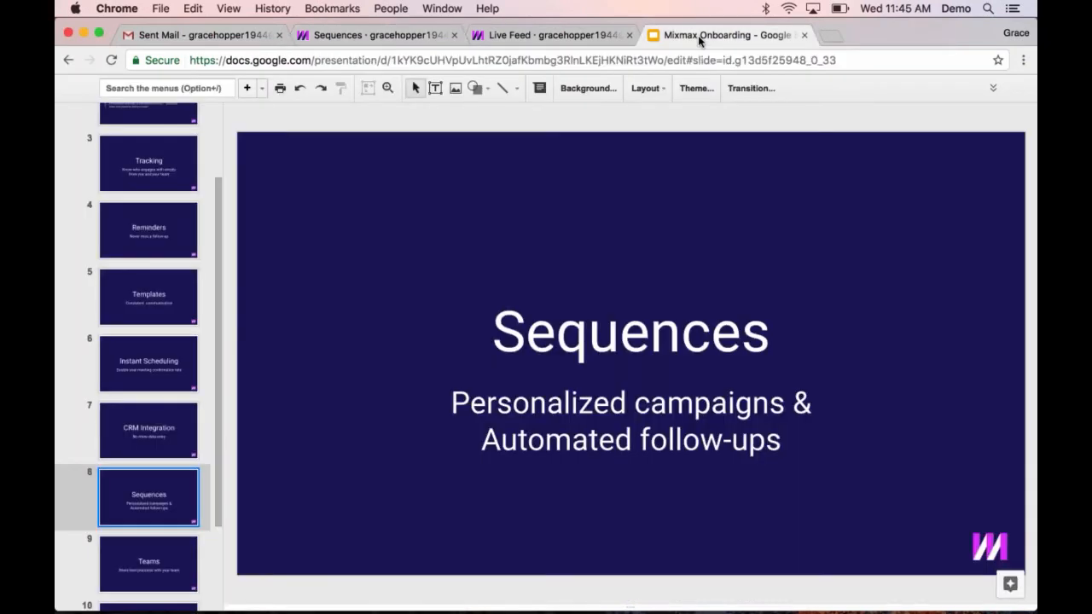
pyautogui.scroll(-2, 129, 454)
pyautogui.click(130, 454)
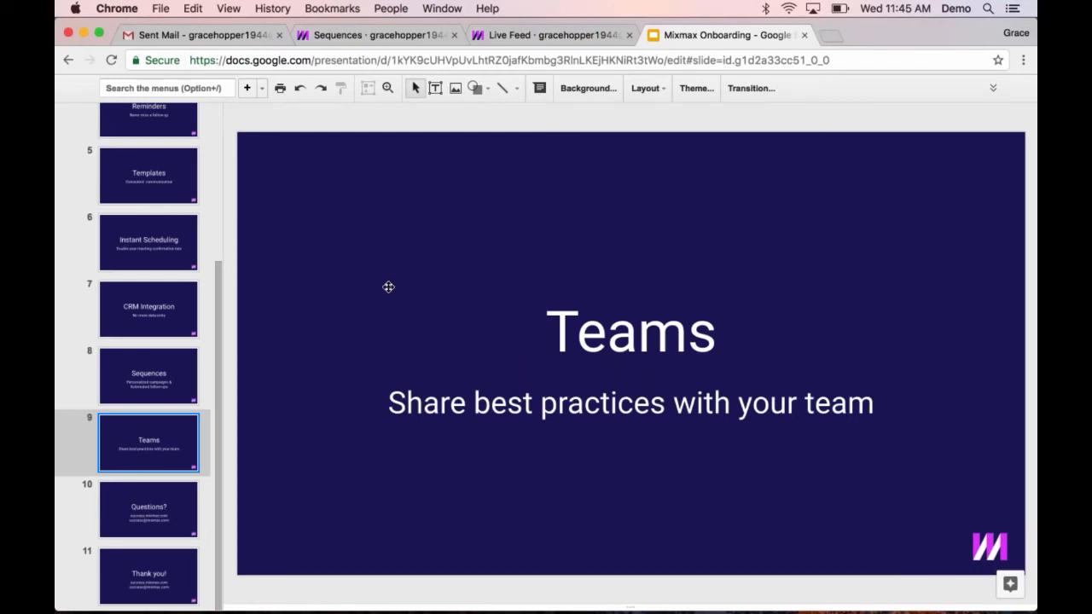
# Switch to Gmail and immediately send the open message carrying the "Outbound campaign" sequence
pyautogui.click(207, 38)
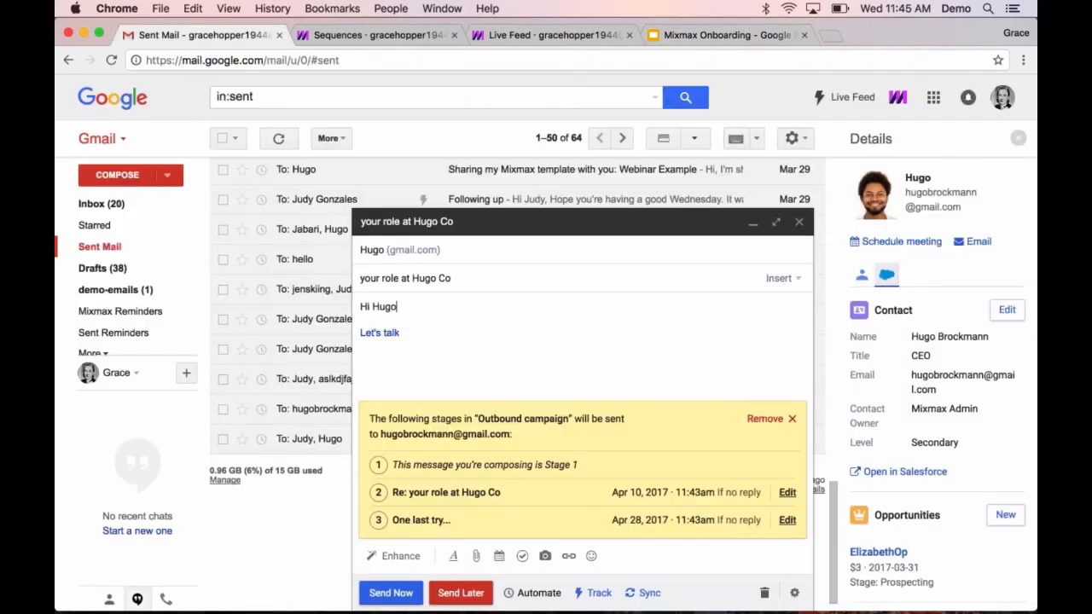
pyautogui.click(391, 593)
# Switch to the Mixmax dashboard and view the team page with its members, roles and invitations
pyautogui.click(375, 35)
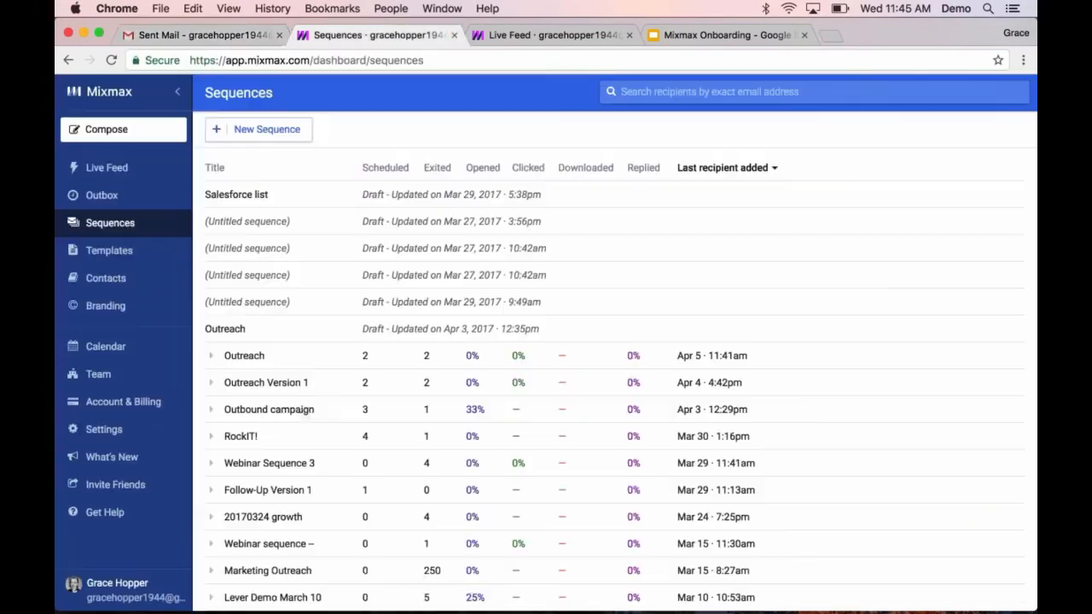
pyautogui.click(101, 375)
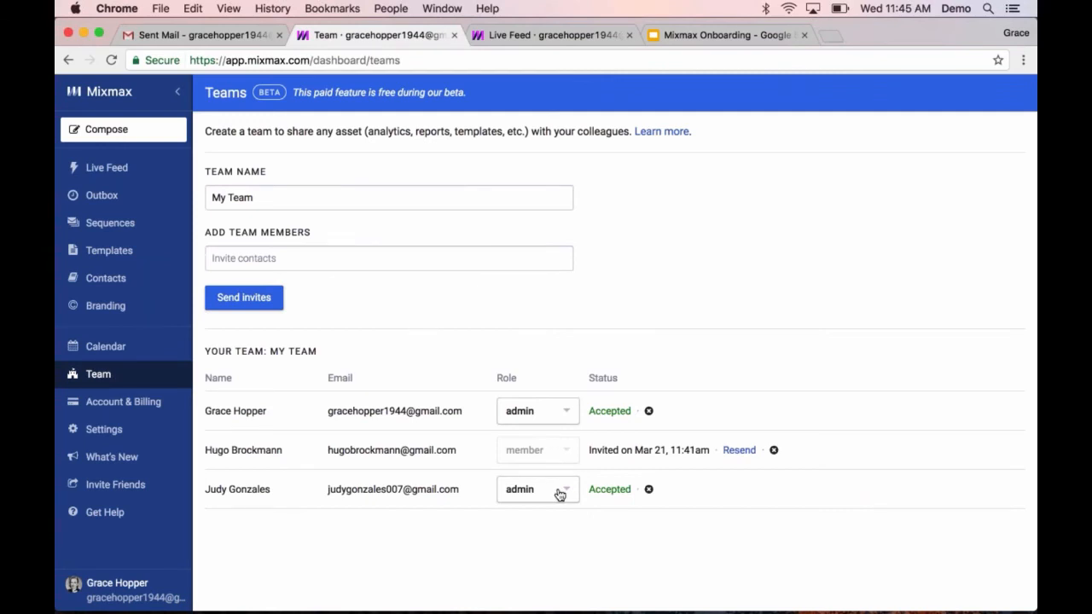
# Review the Collateral template folder's sharing options without changing them, and view the statistics of the Sales Templates folder
pyautogui.click(116, 252)
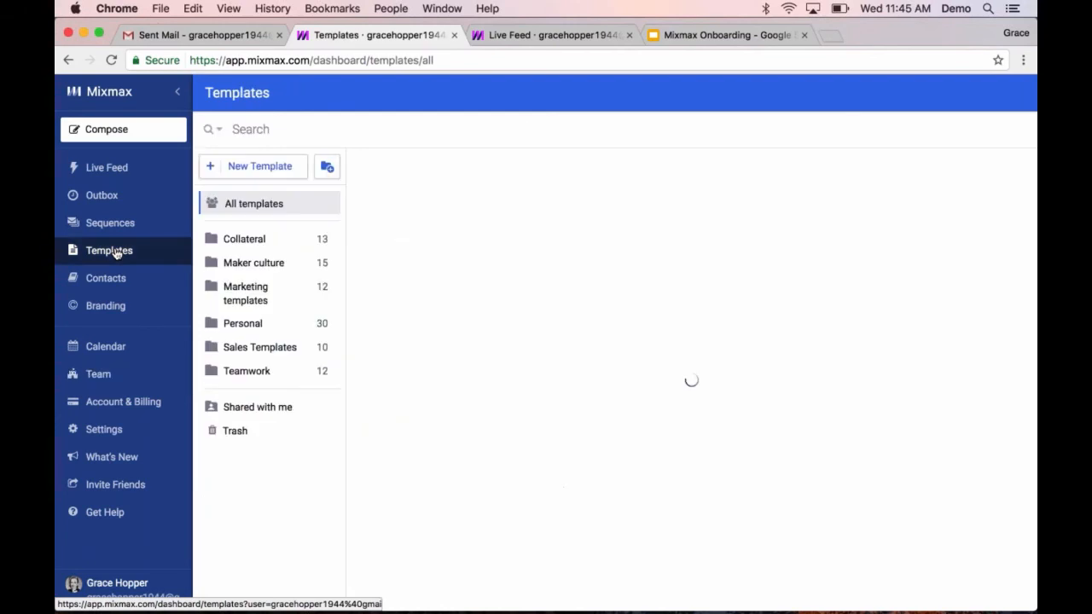
pyautogui.click(256, 240)
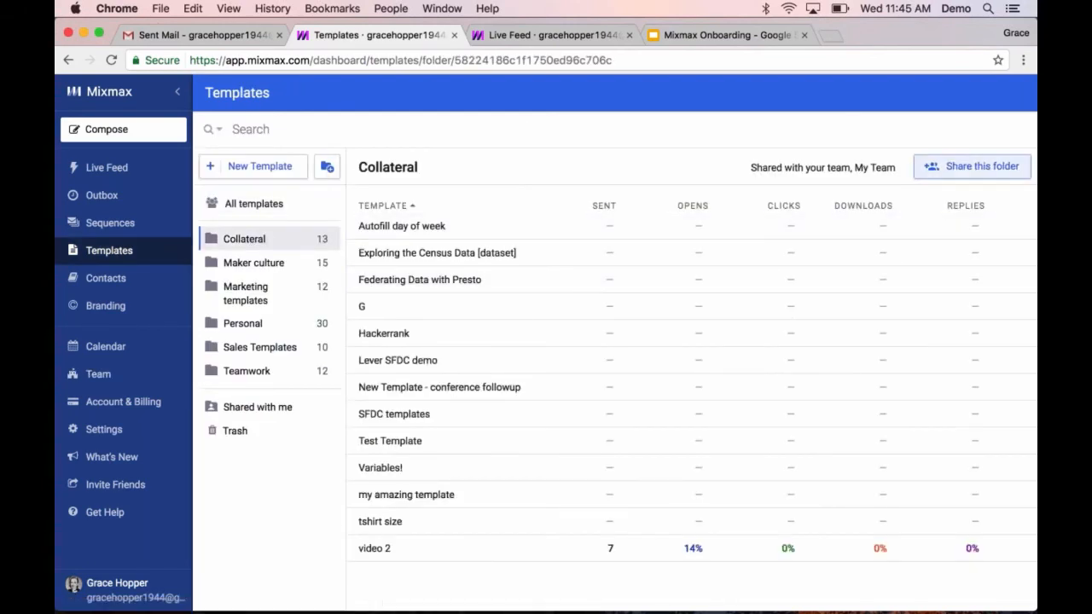
pyautogui.click(961, 171)
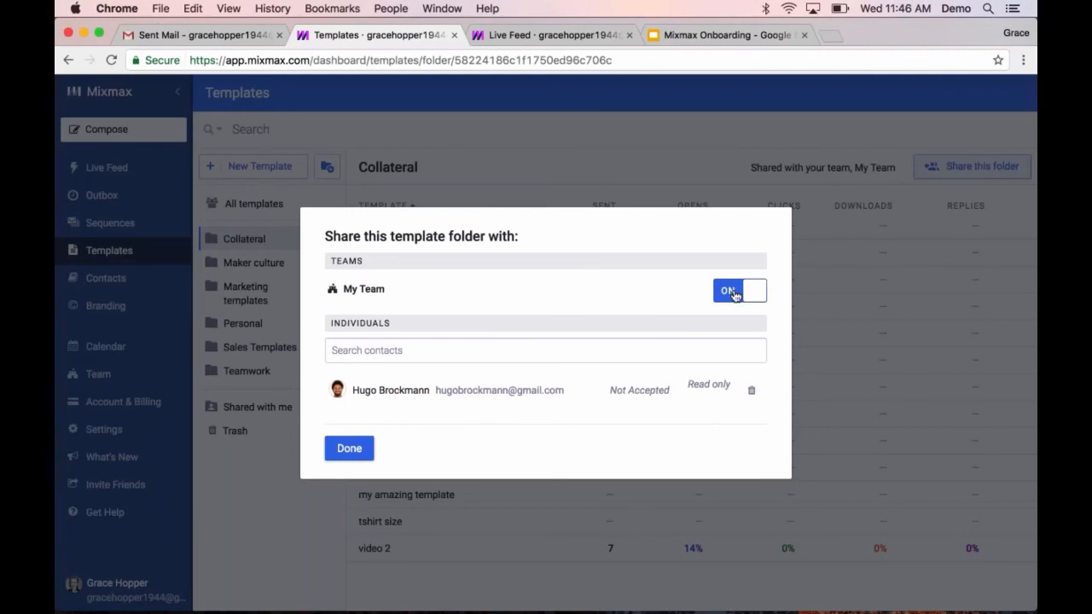
pyautogui.click(349, 450)
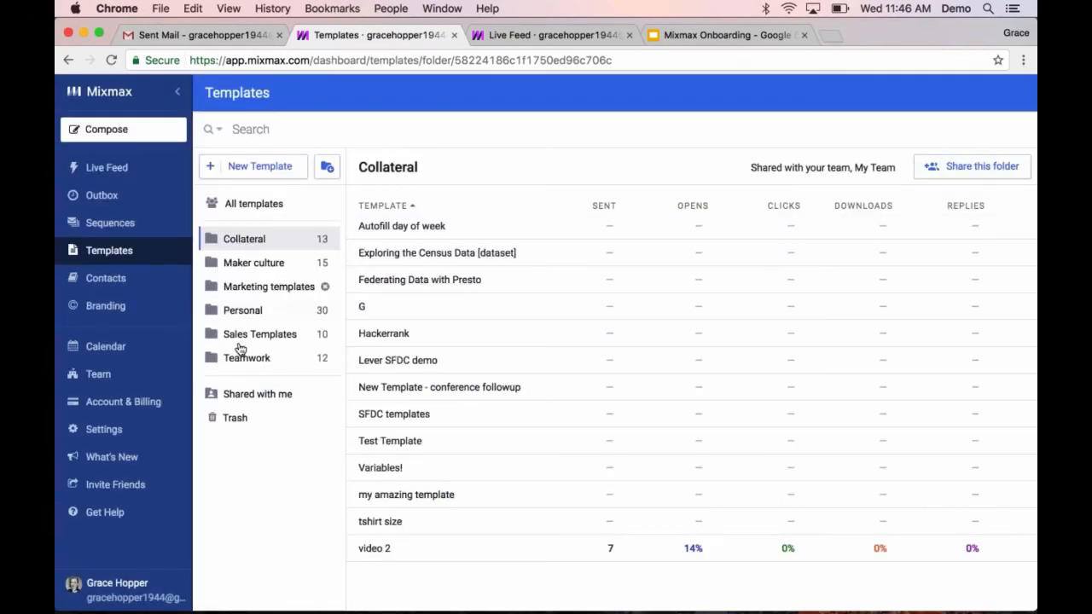
pyautogui.click(237, 349)
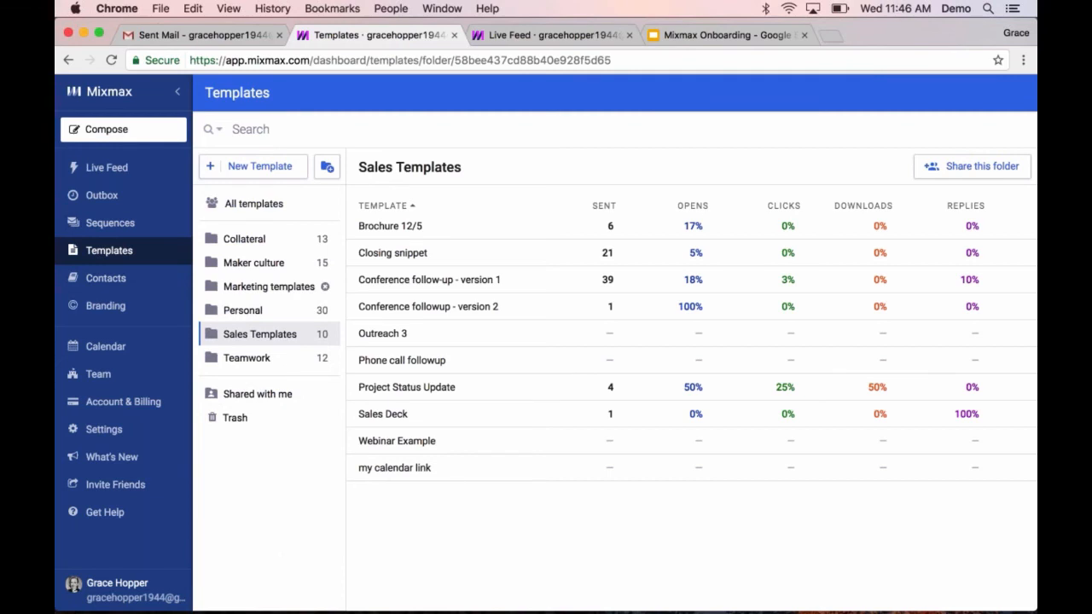
# Filter the Live Feed to My Team and look through the team's email activity
pyautogui.click(117, 170)
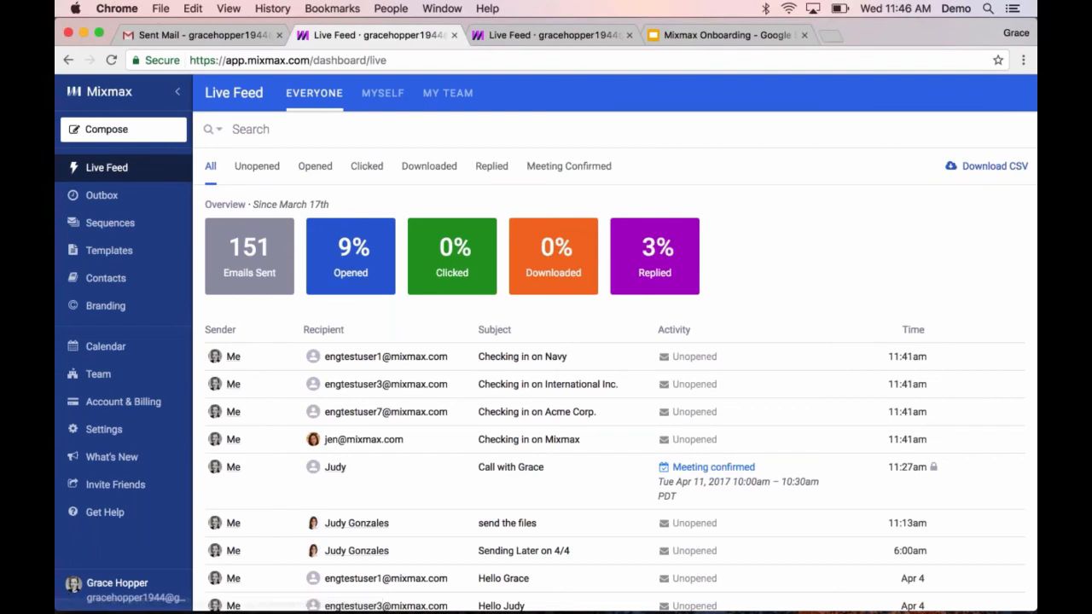
pyautogui.click(453, 94)
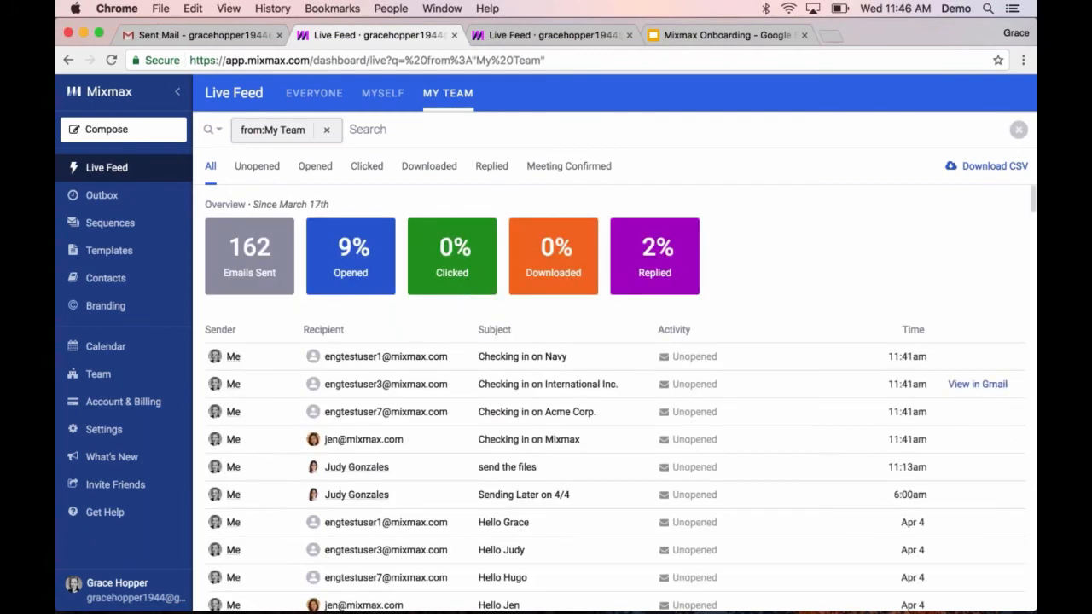
pyautogui.scroll(-3, 259, 431)
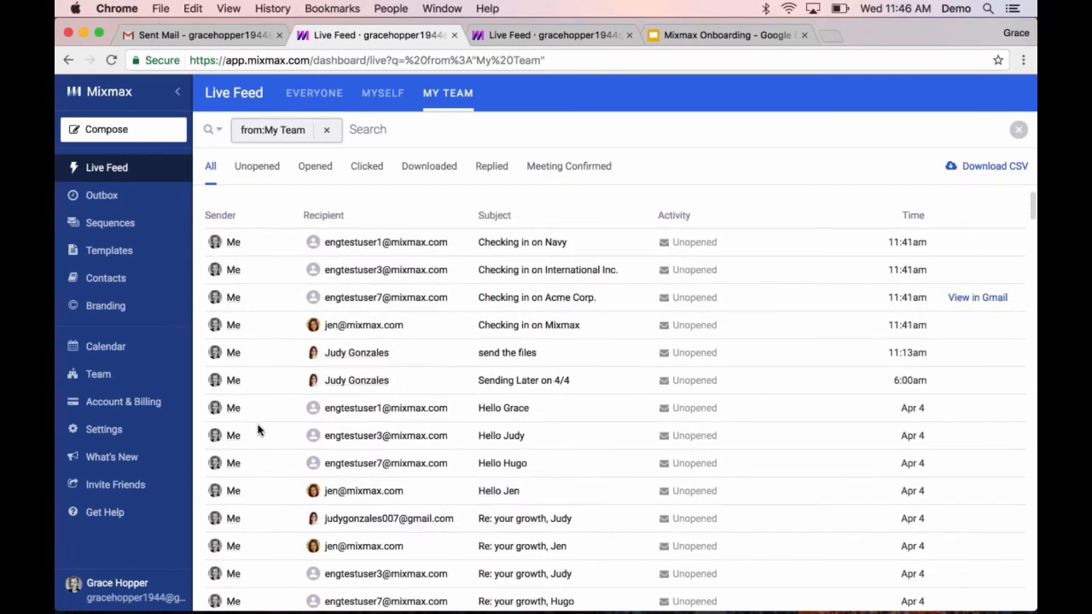
pyautogui.scroll(-1, 259, 431)
pyautogui.scroll(4, 259, 431)
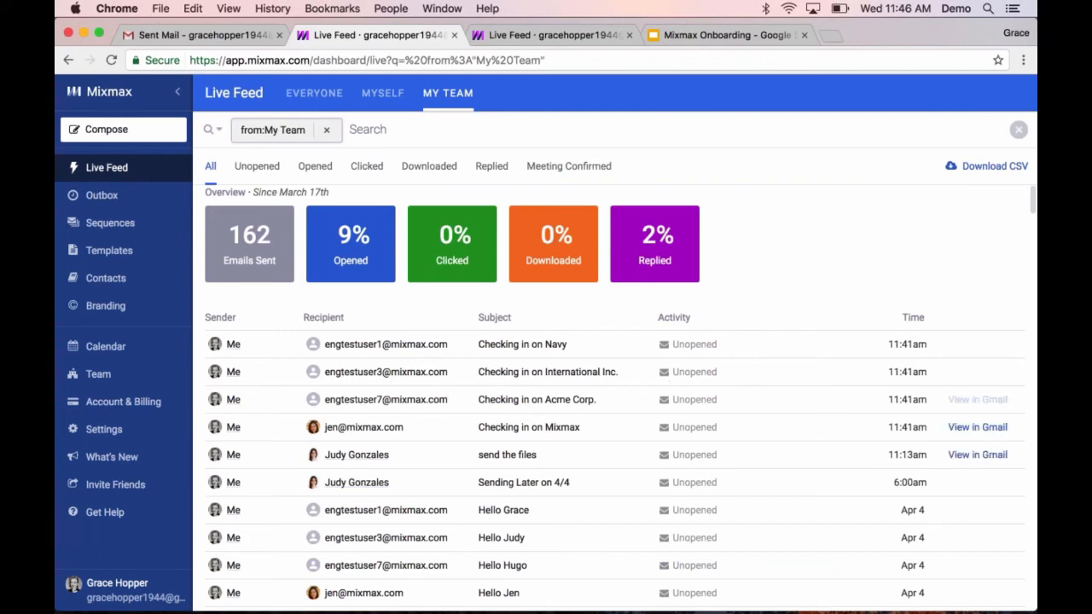
pyautogui.scroll(-4, 589, 482)
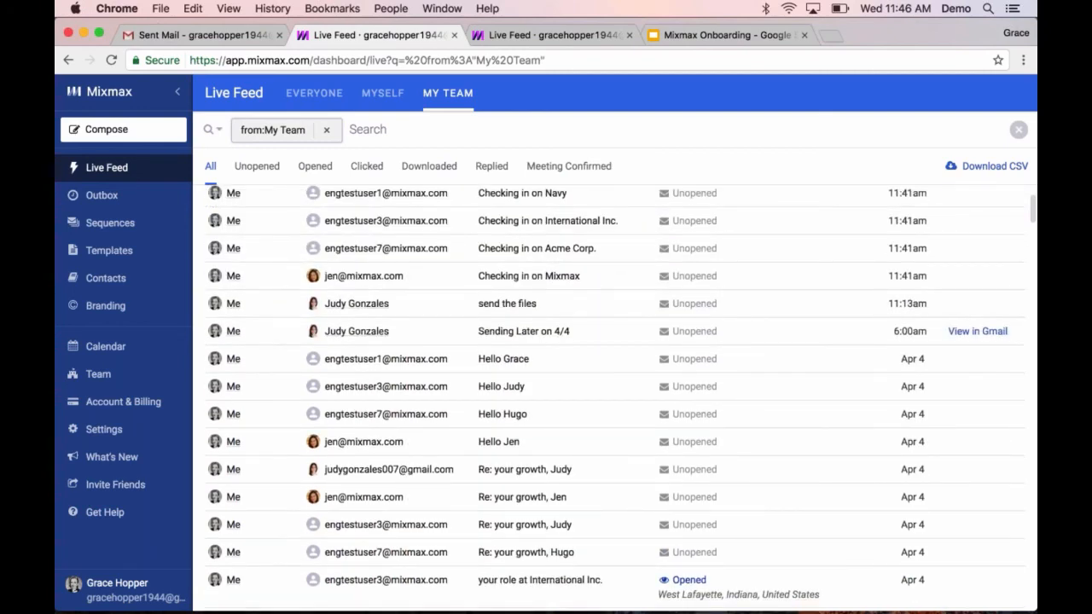
pyautogui.scroll(-4, 614, 399)
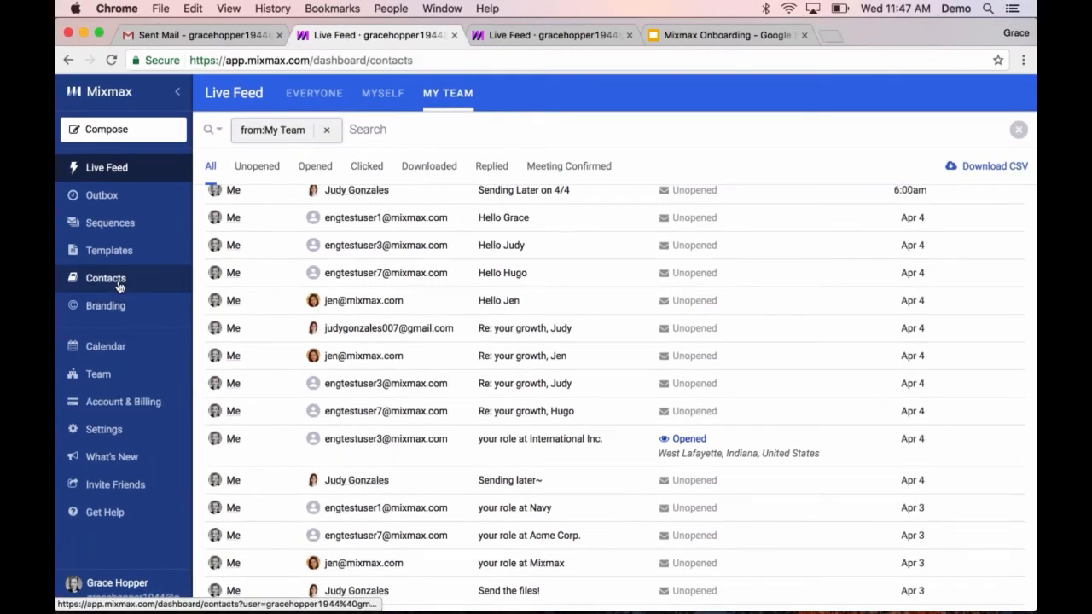
# Examine the details, custom fields and notes of the first contact under Most contacted, and close the record without saving
pyautogui.click(117, 279)
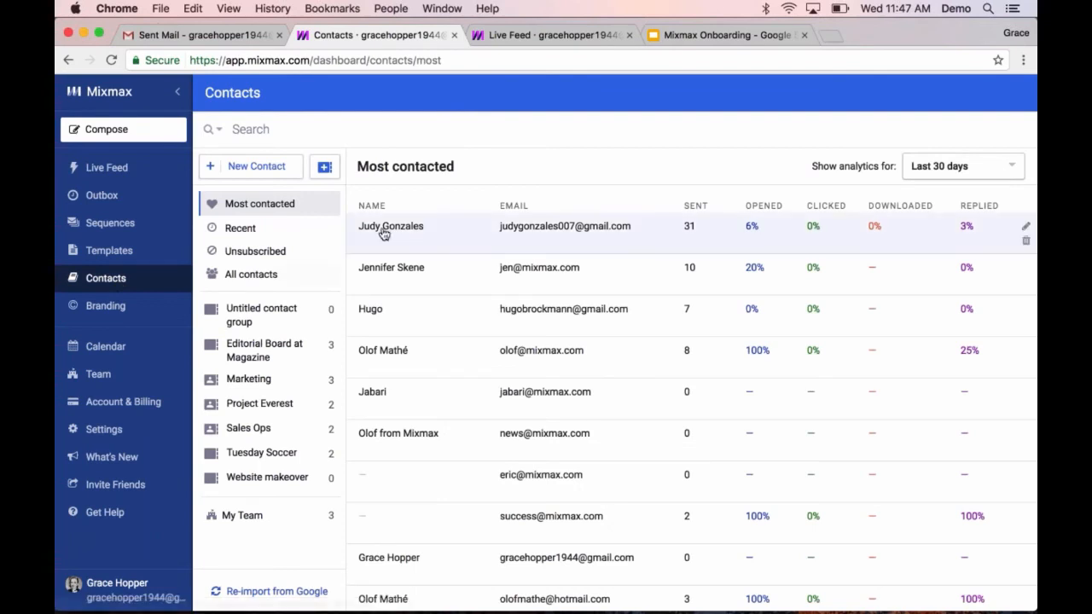
pyautogui.click(384, 232)
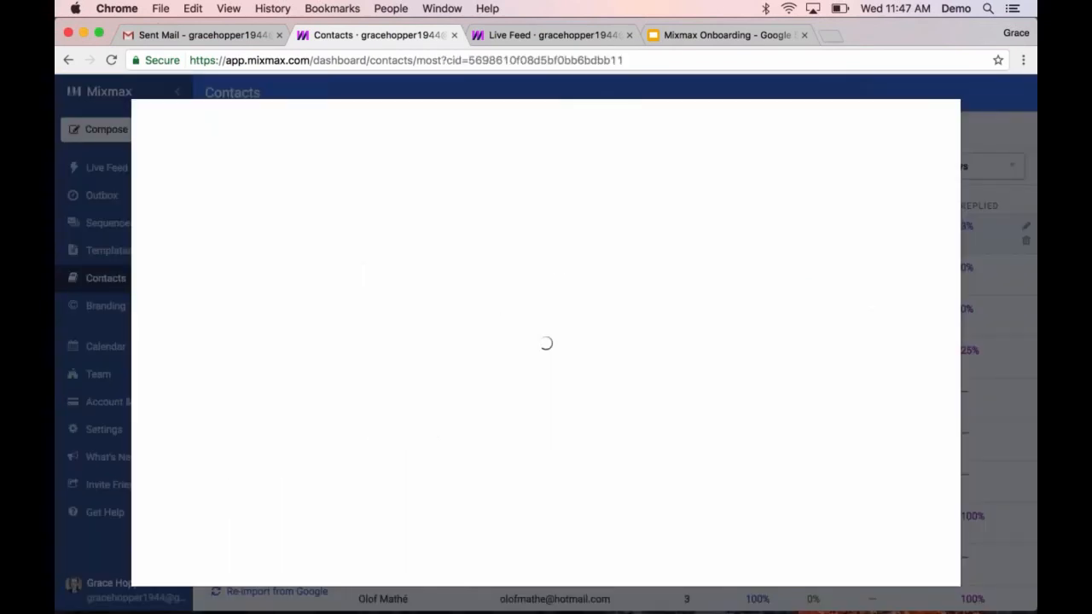
pyautogui.scroll(-2, 384, 358)
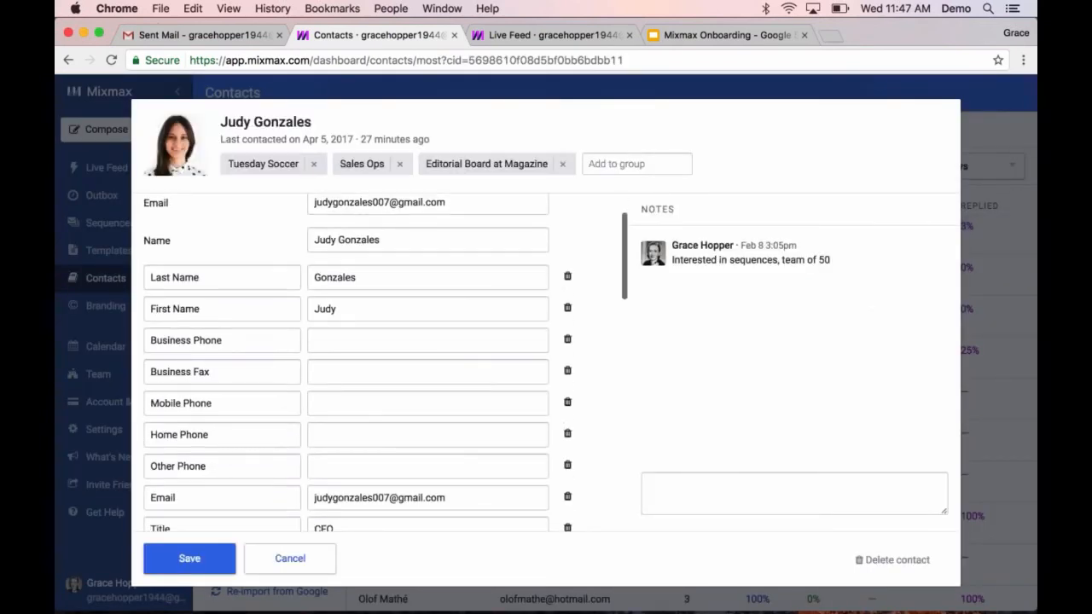
pyautogui.scroll(-10, 438, 387)
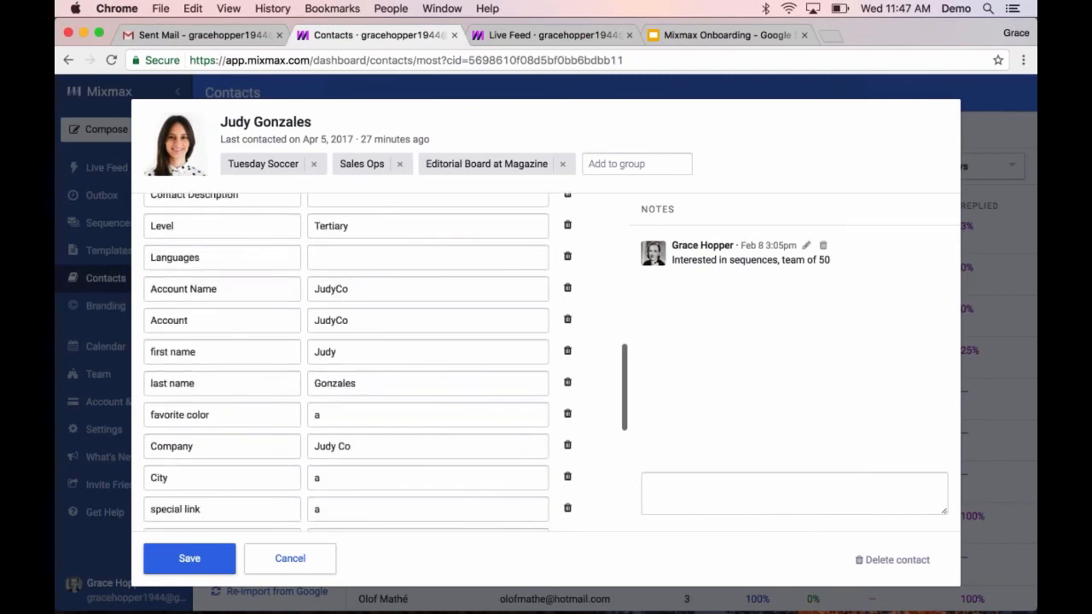
pyautogui.scroll(-2, 345, 358)
pyautogui.scroll(-2, 384, 358)
pyautogui.scroll(15, 384, 358)
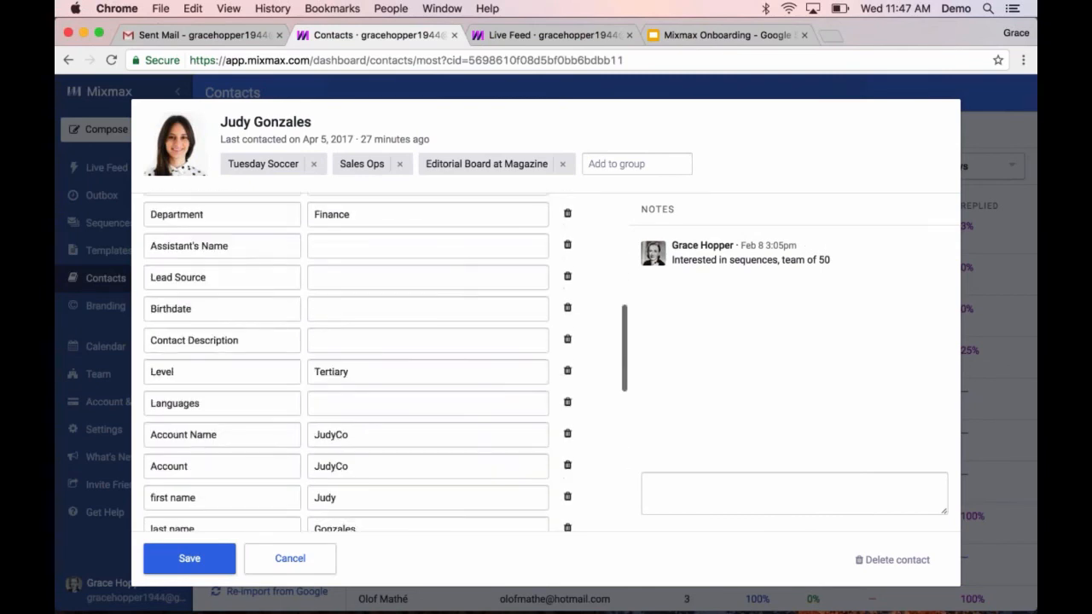
pyautogui.scroll(-1, 383, 358)
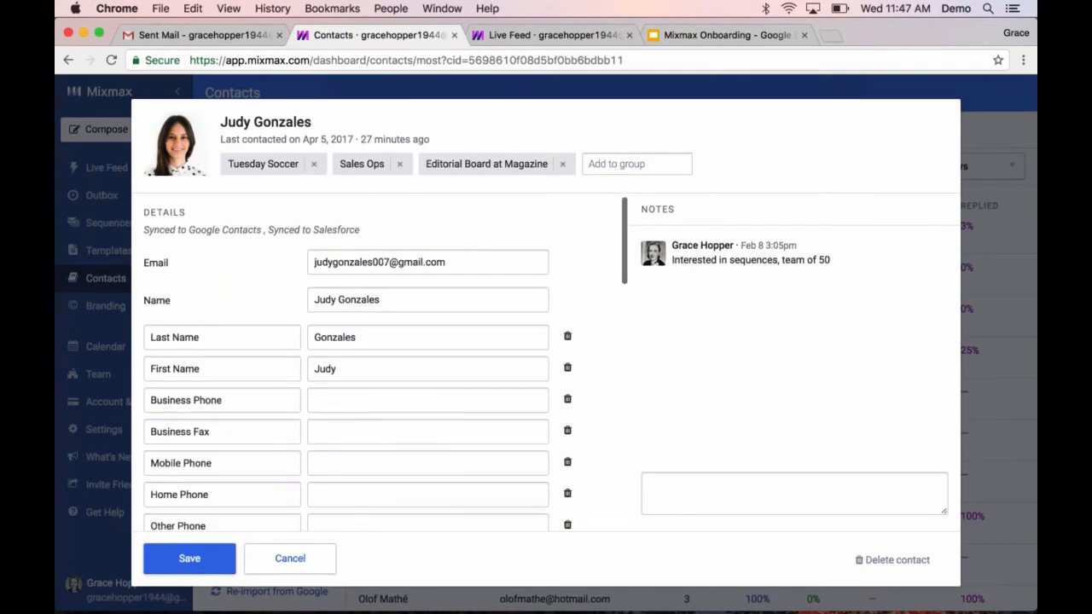
pyautogui.scroll(-1, 385, 364)
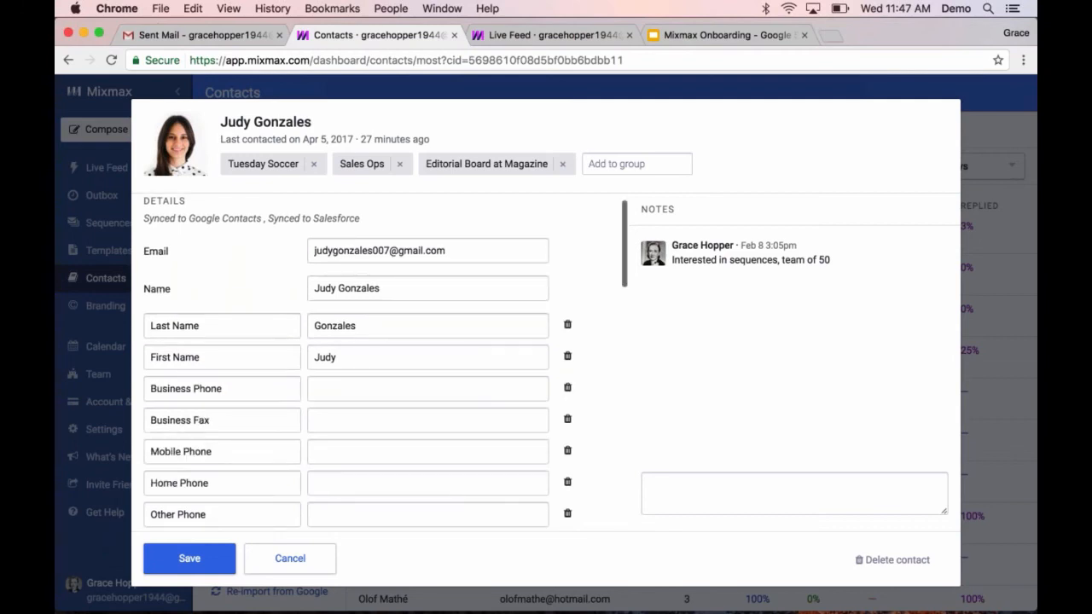
pyautogui.scroll(-5, 383, 358)
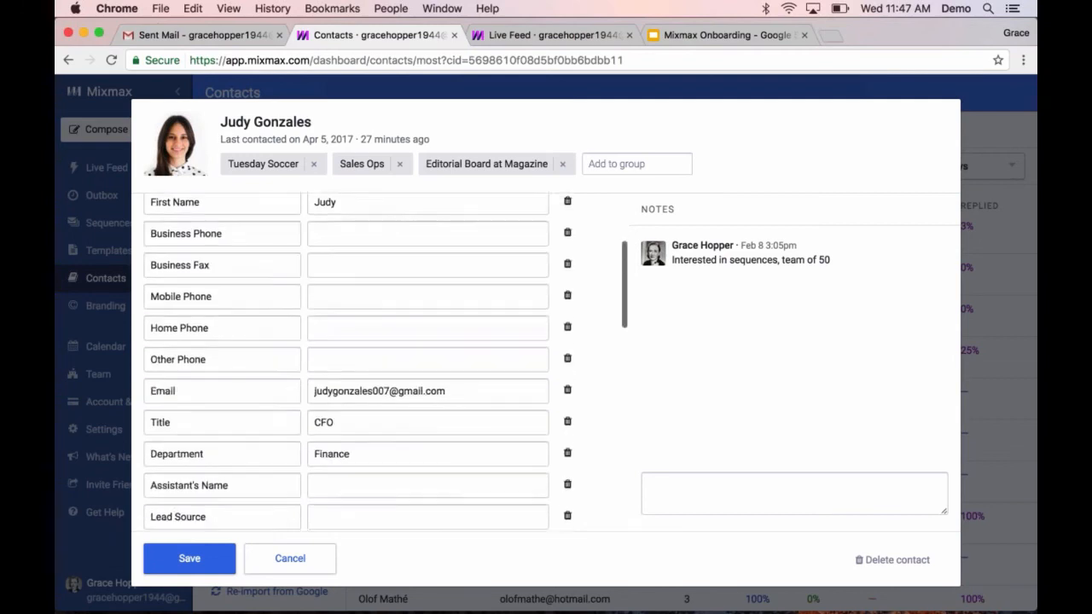
pyautogui.scroll(-5, 383, 358)
pyautogui.click(290, 568)
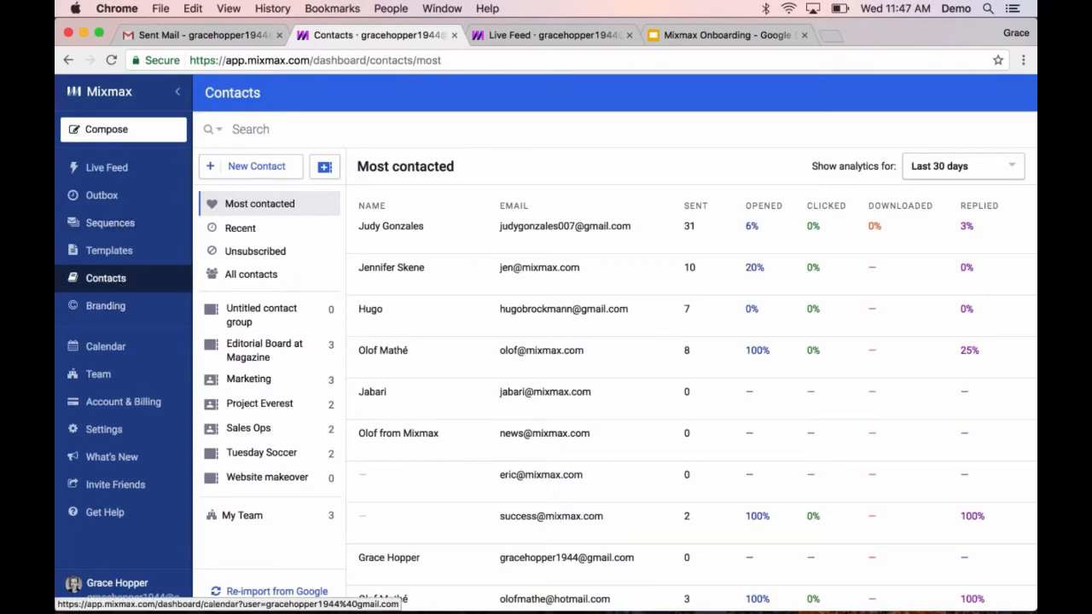
# Revisit the team page and the list of all templates in the dashboard
pyautogui.click(98, 374)
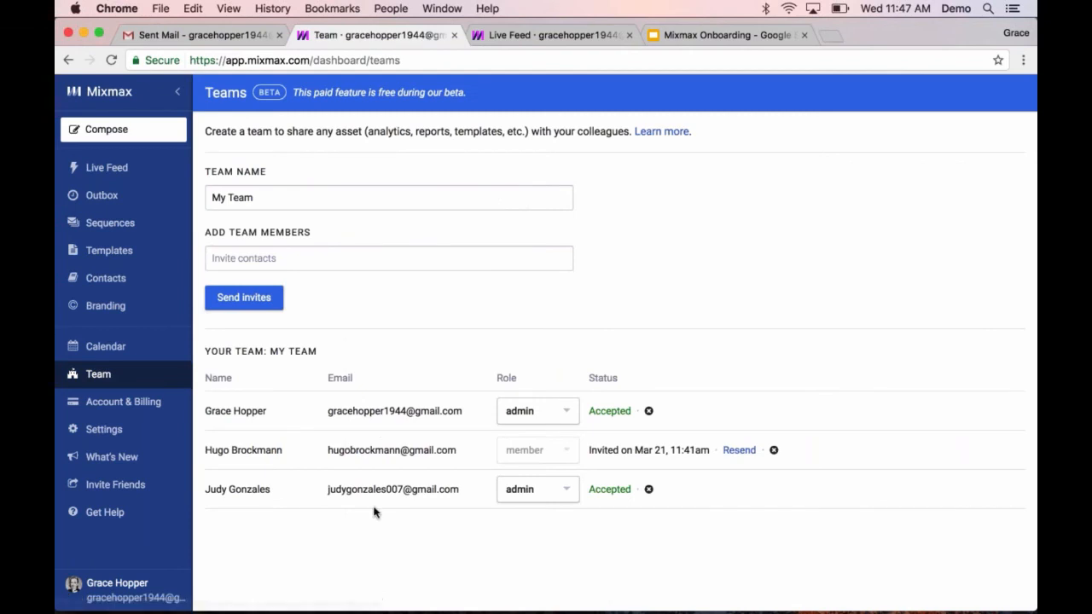
pyautogui.click(144, 259)
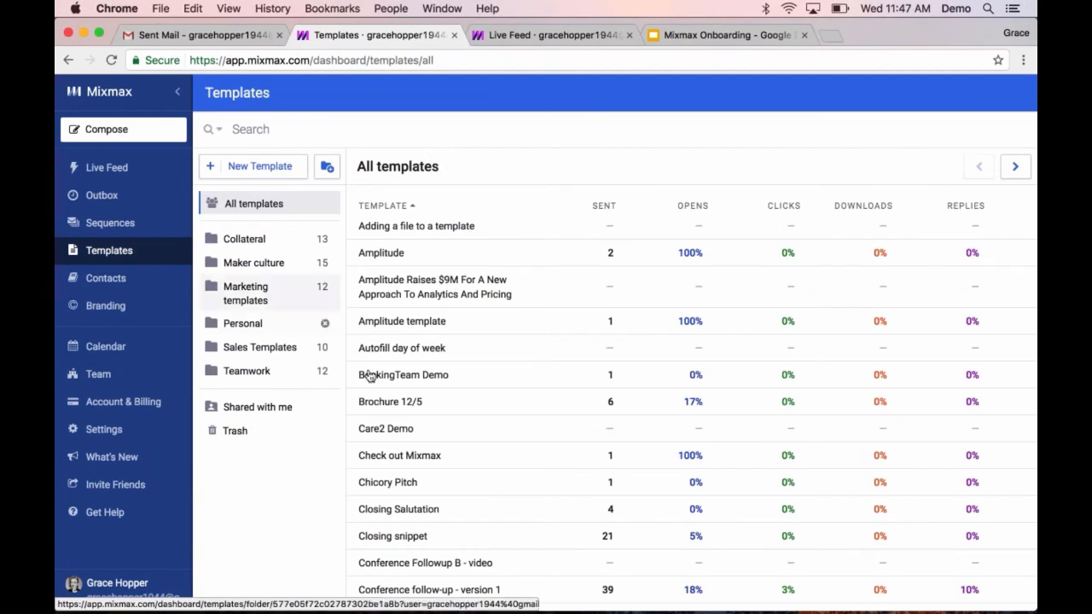
# Switch to the Mixmax Onboarding presentation and show the Questions? slide
pyautogui.click(728, 36)
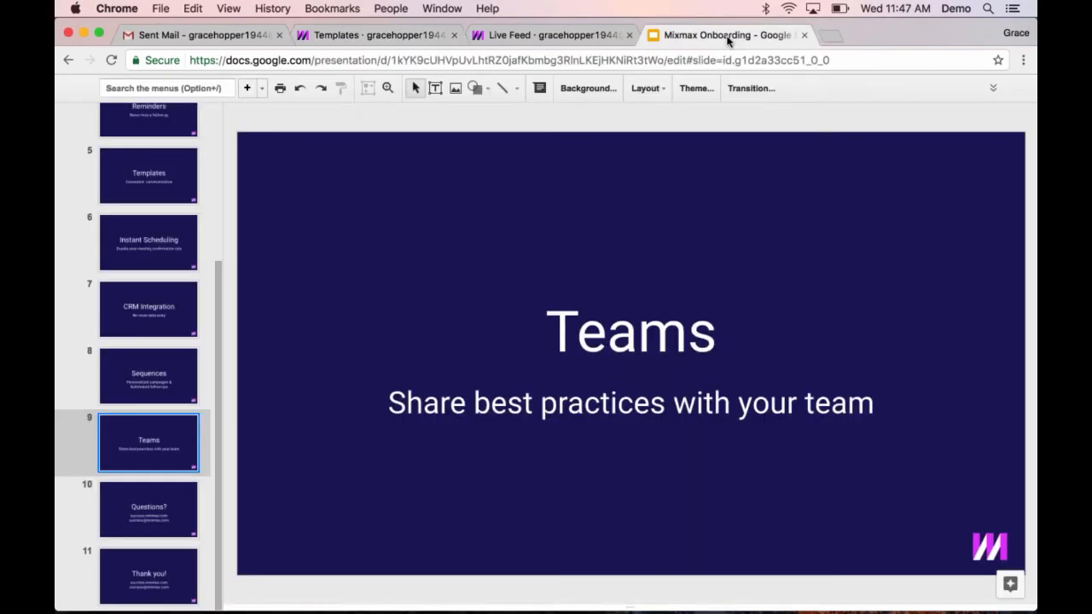
pyautogui.click(144, 513)
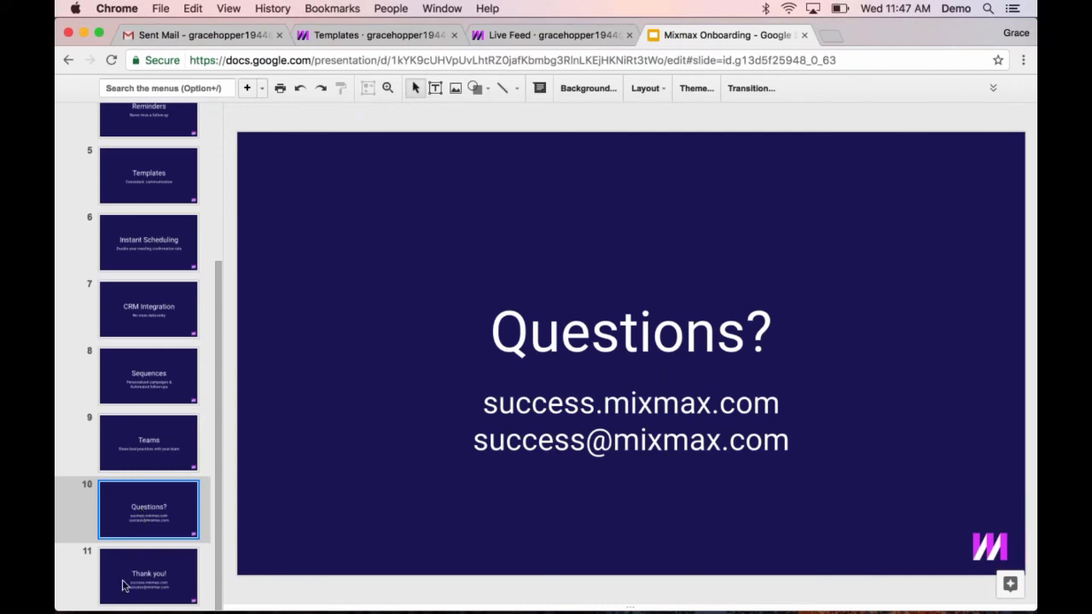
pyautogui.press('super+Tab')
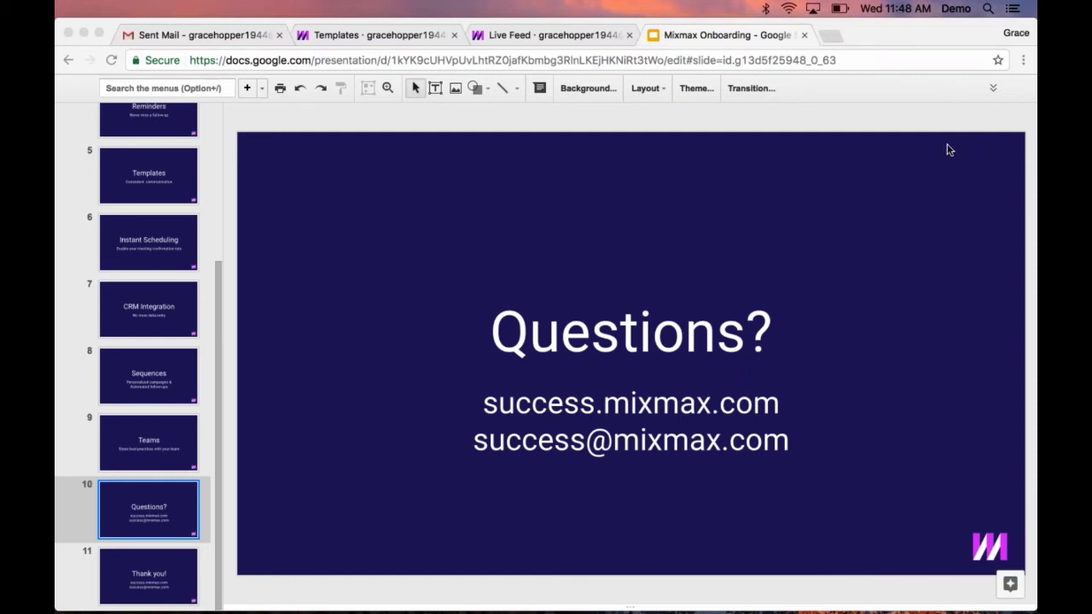
# Import the Gmail signature into Mixmax from Gmail's general settings, then check it in a new message and discard the draft
pyautogui.click(208, 37)
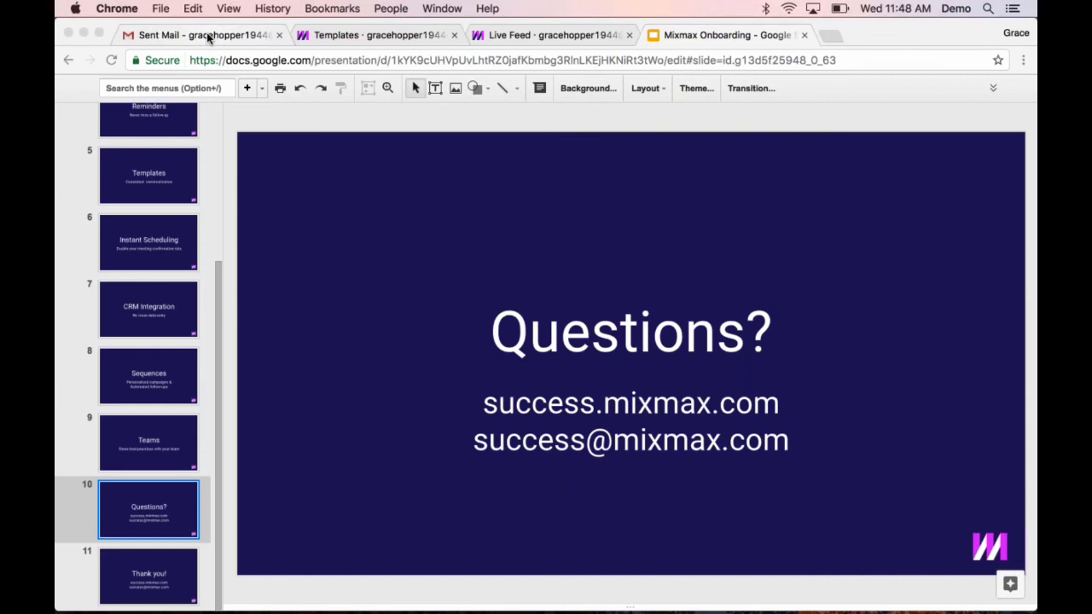
pyautogui.click(208, 36)
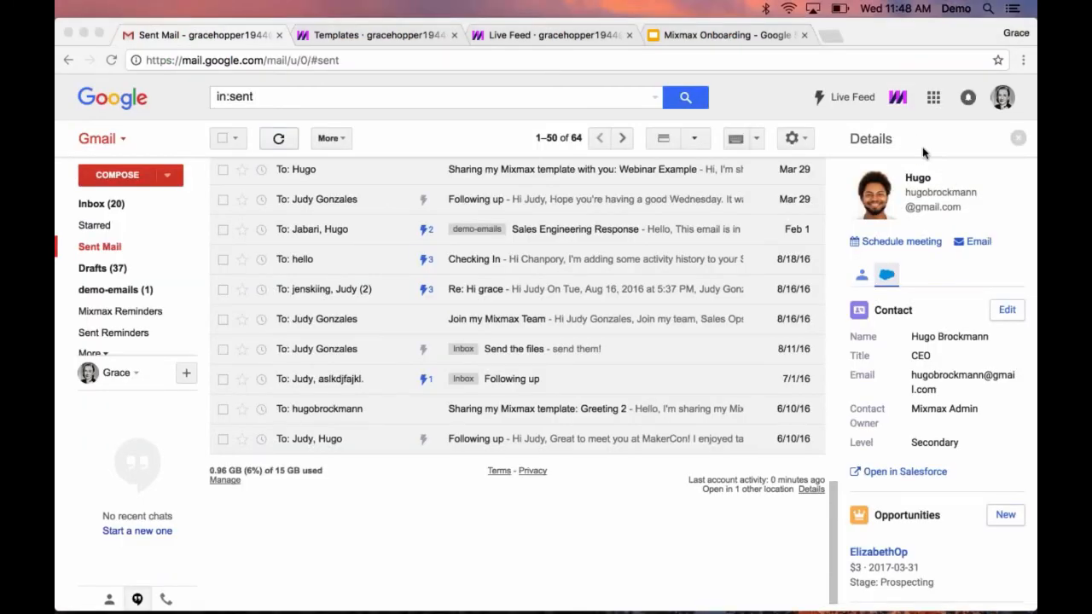
pyautogui.click(803, 141)
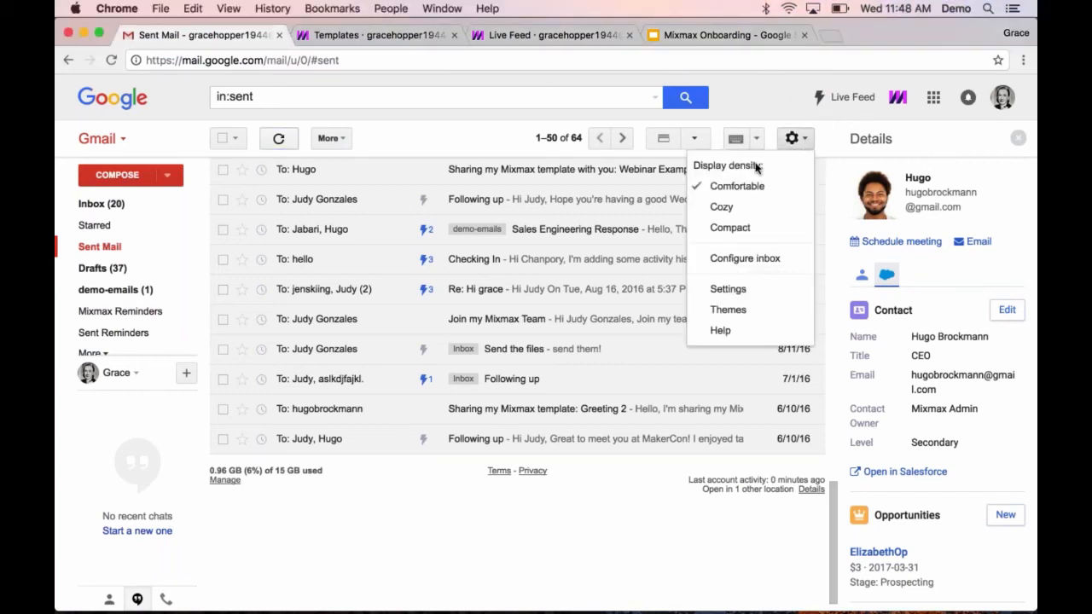
pyautogui.click(728, 289)
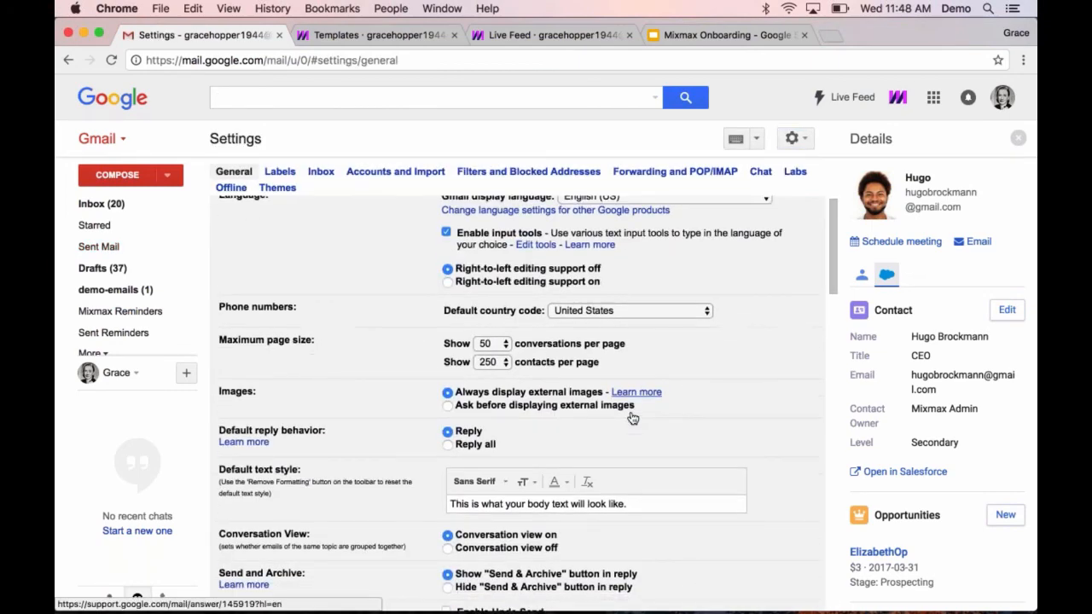
pyautogui.scroll(-10, 632, 418)
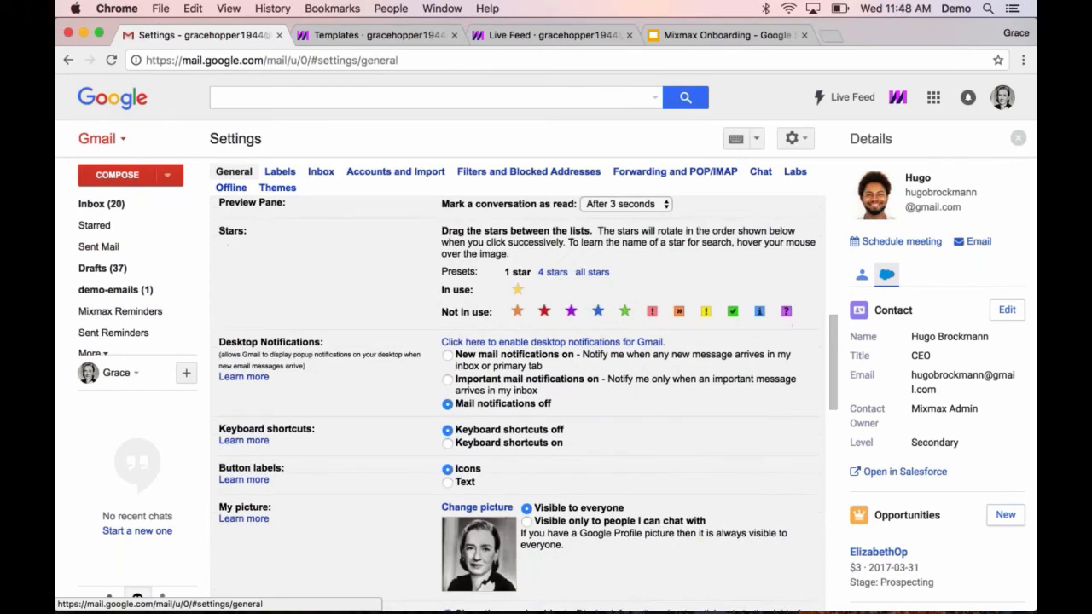
pyautogui.scroll(-6, 487, 378)
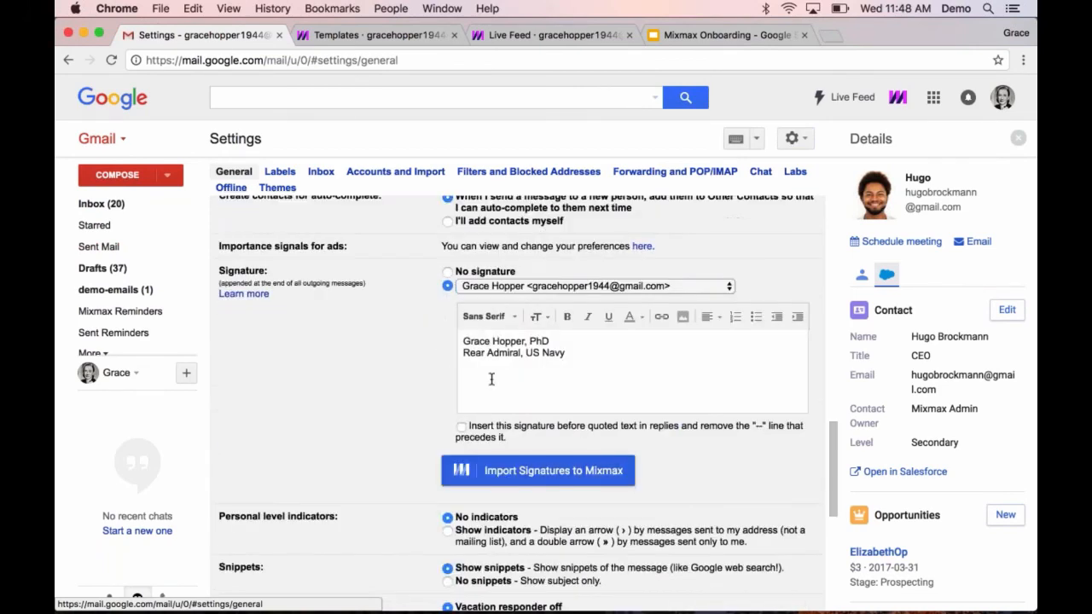
pyautogui.click(534, 479)
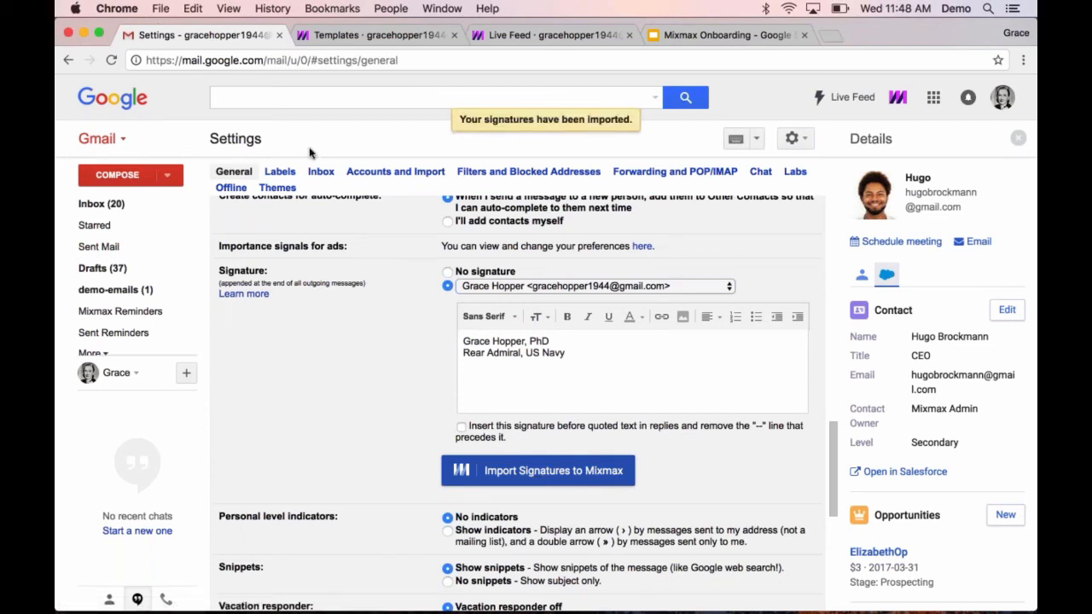
pyautogui.click(116, 177)
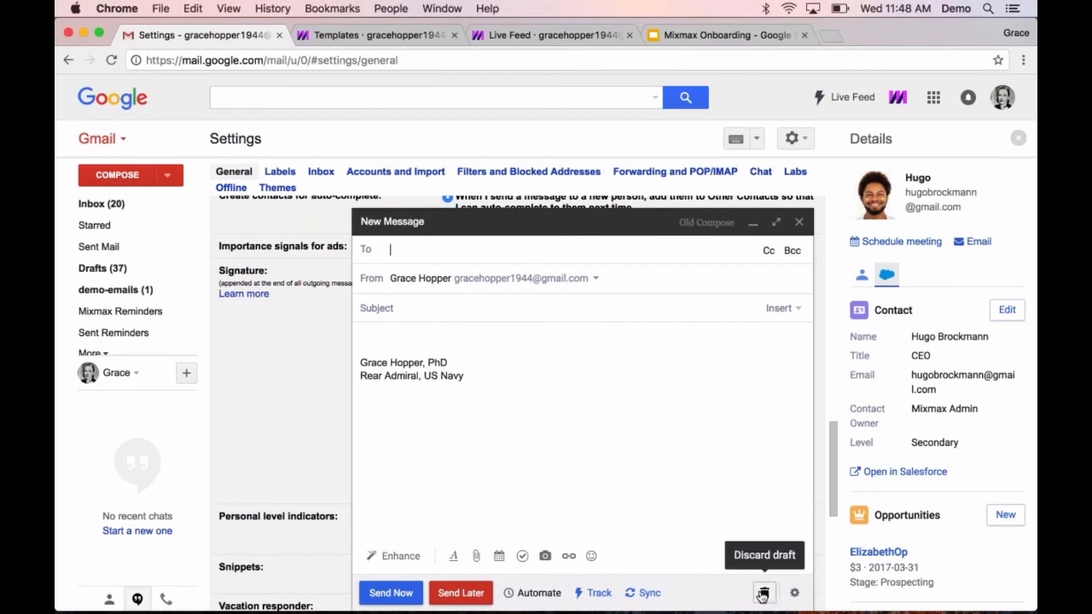
pyautogui.click(763, 594)
# In the Mixmax dashboard's signature settings, replace the first account's signature text with only the sender's full name
pyautogui.click(372, 41)
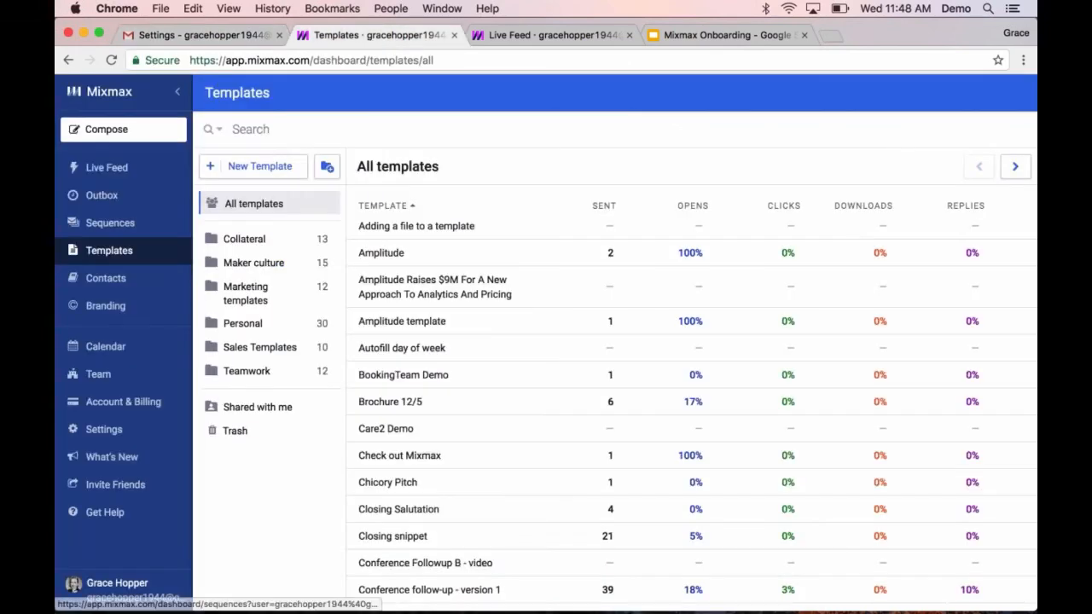
pyautogui.click(104, 429)
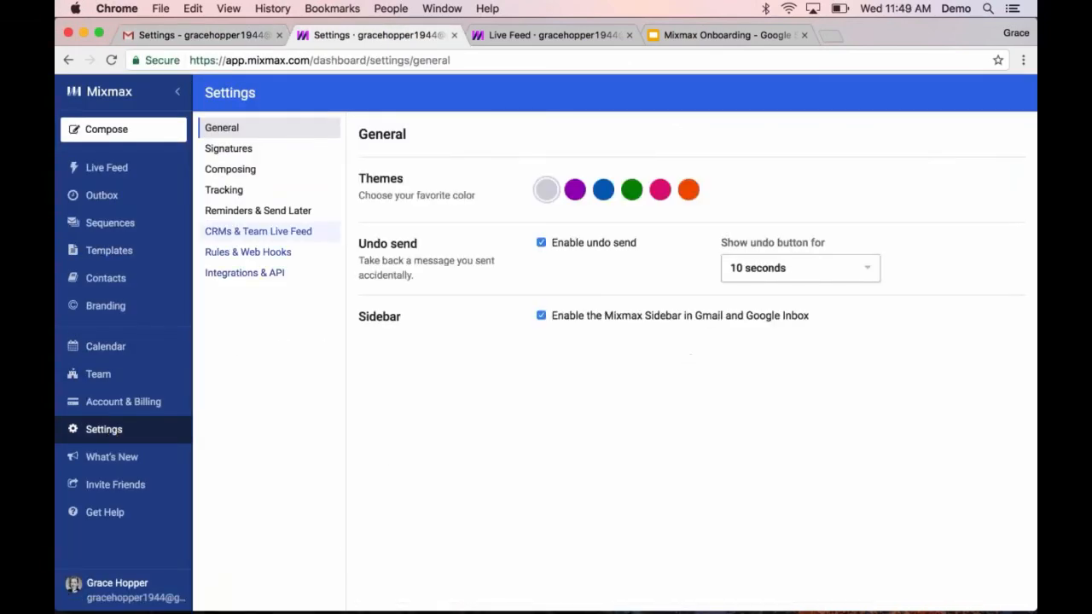
pyautogui.click(215, 150)
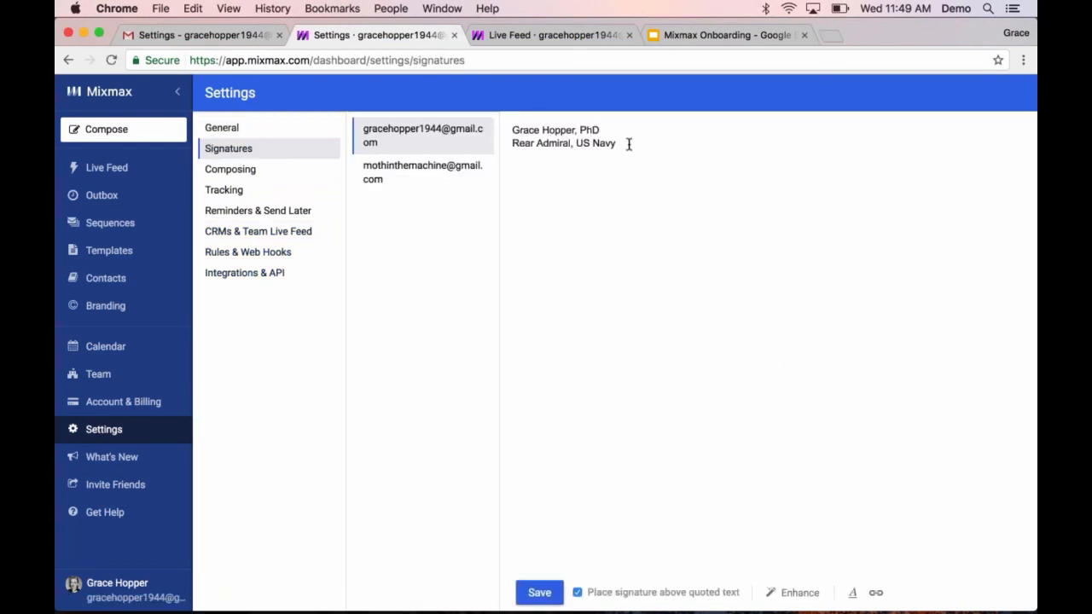
pyautogui.moveTo(628, 144); pyautogui.dragTo(499, 124)
pyautogui.press('BackSpace')
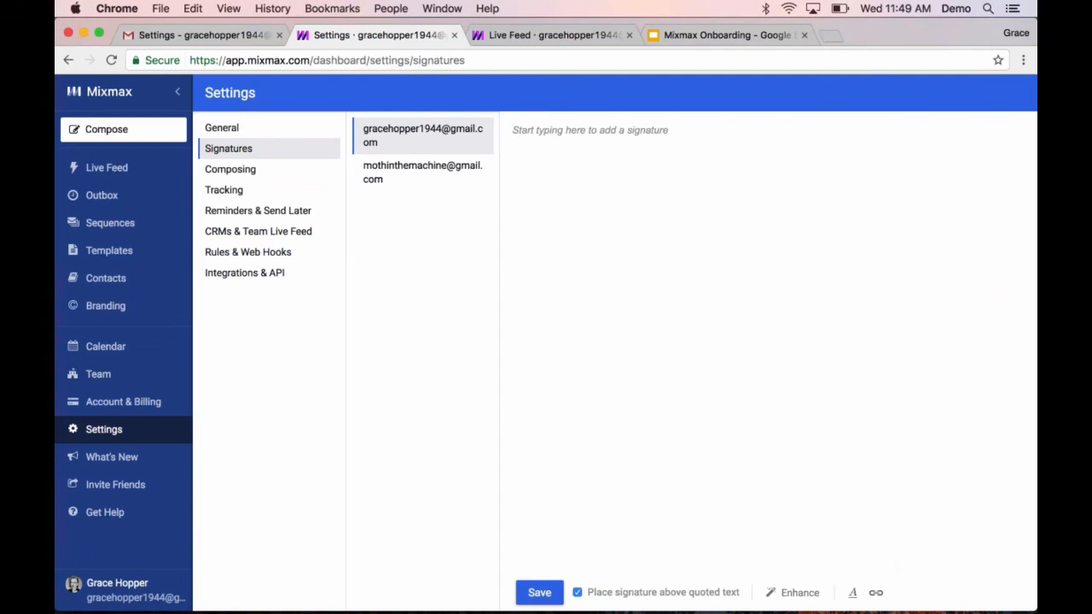
pyautogui.write('Grace')
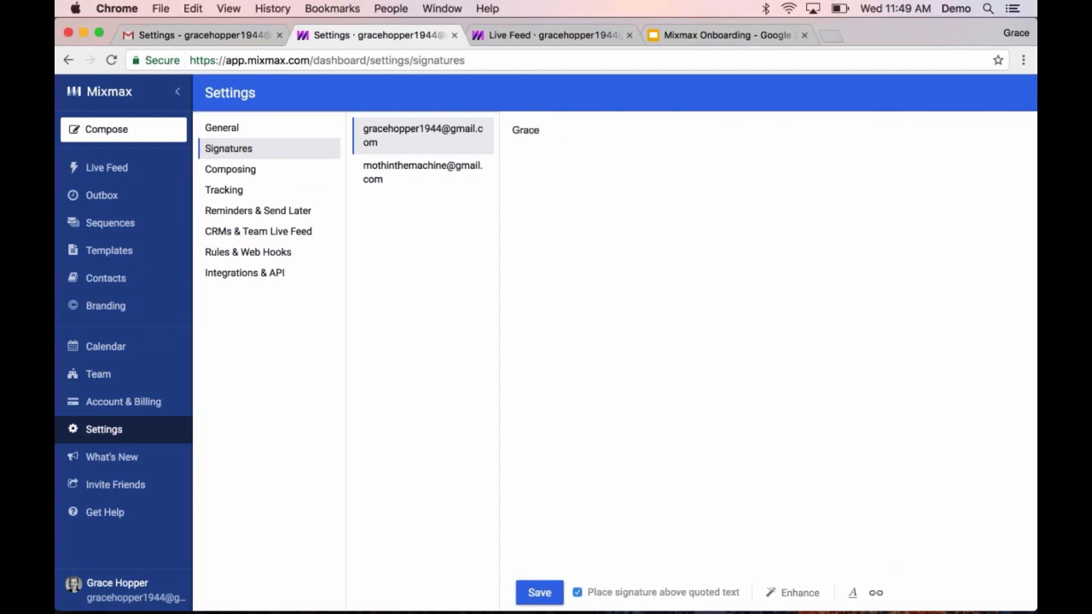
pyautogui.write(' Hopper')
pyautogui.press('Return')
pyautogui.write('/')
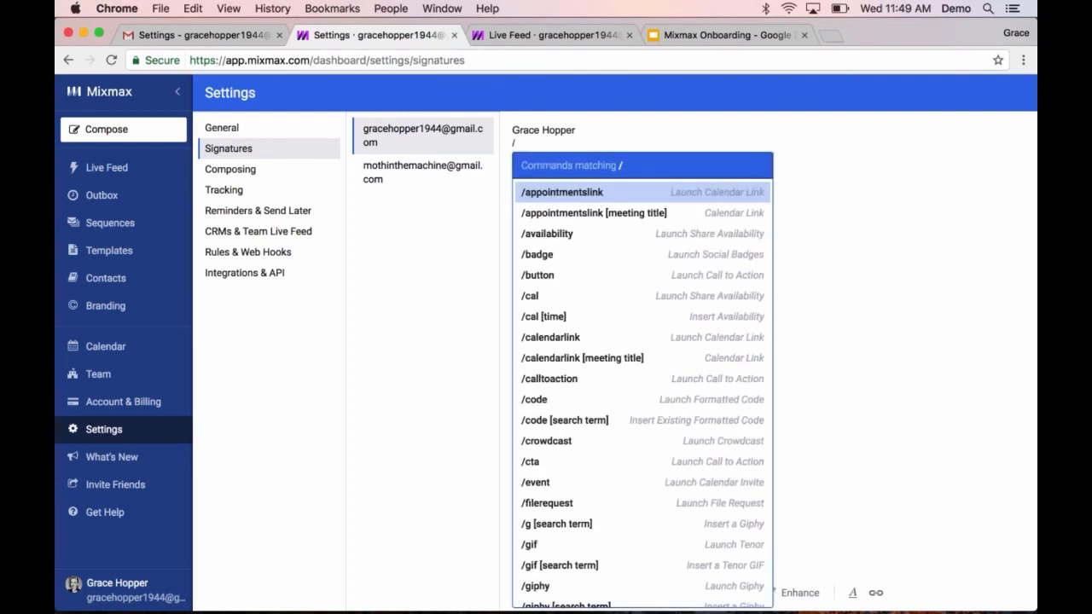
pyautogui.write('social')
pyautogui.press('Return')
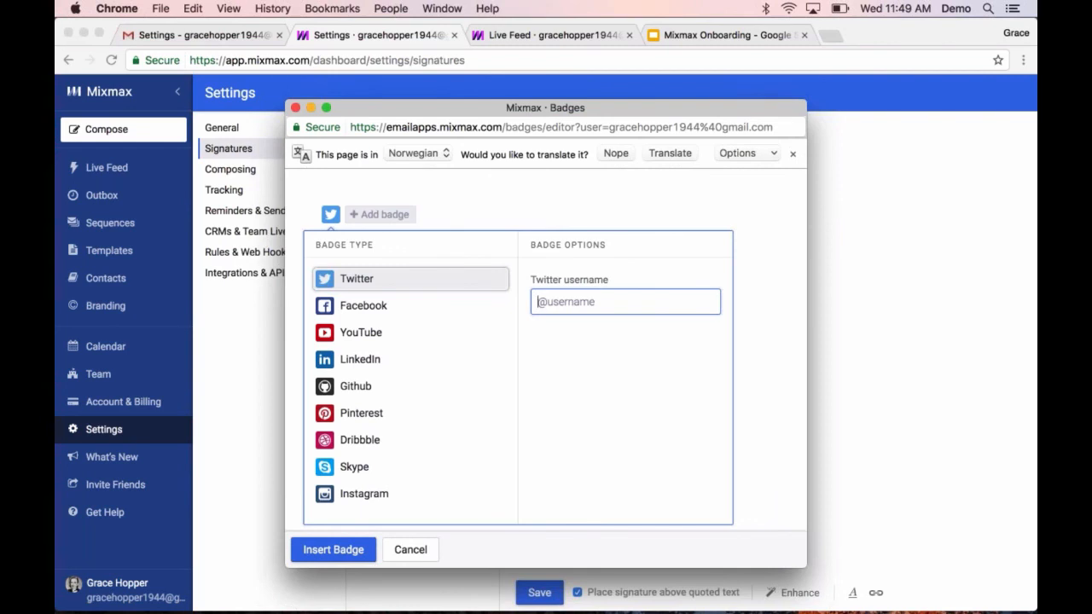
pyautogui.write('@Mixmax')
pyautogui.press('Return')
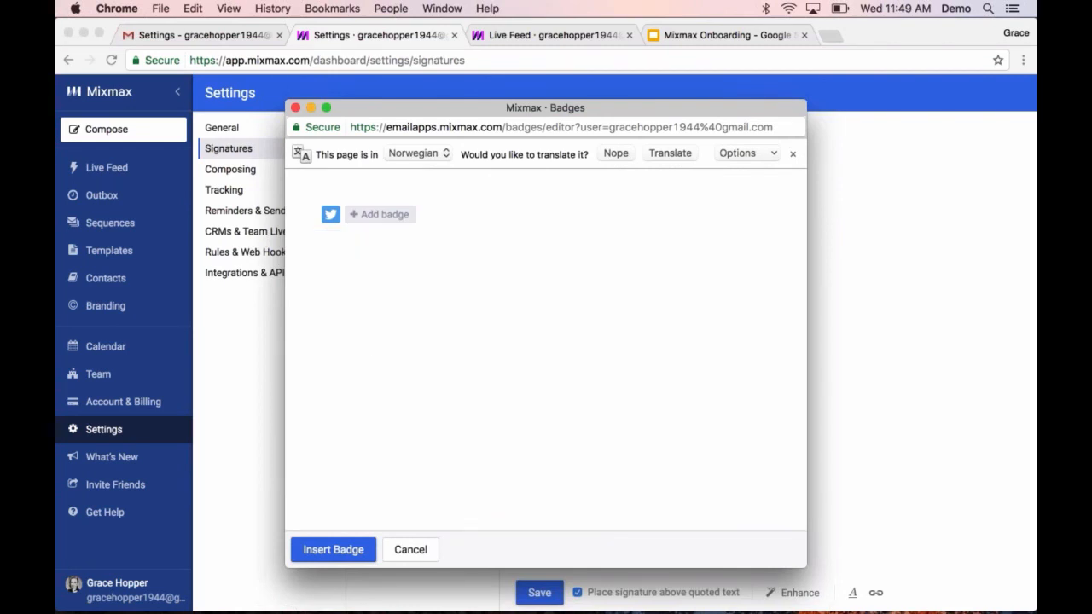
pyautogui.click(341, 548)
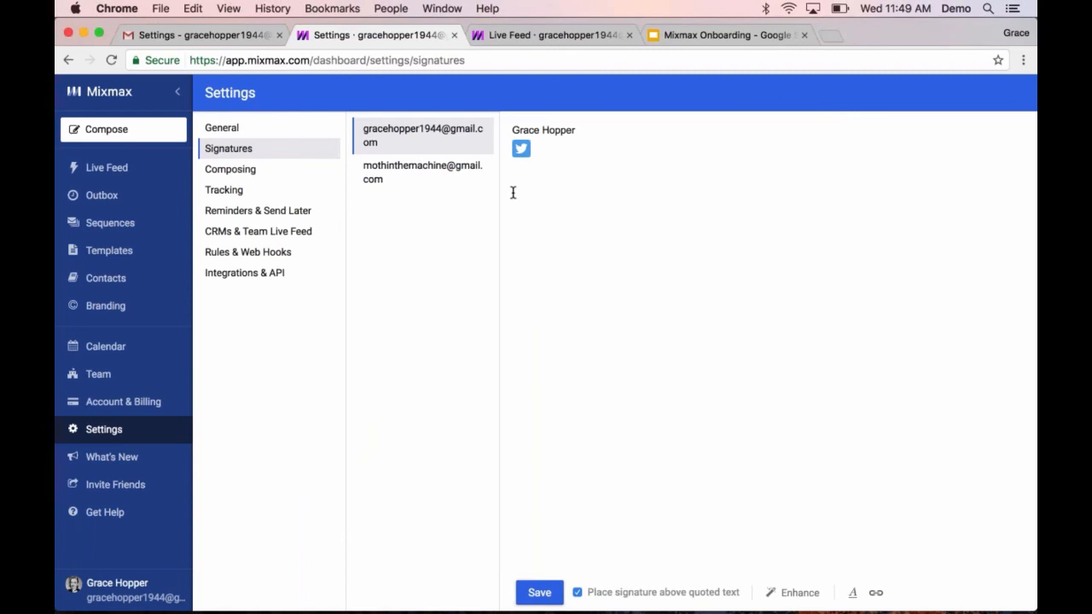
# Get the public calendar link from the calendar settings and add the line "Book a time with me" below the signature's Twitter badge
pyautogui.moveTo(522, 150)
pyautogui.click(106, 346)
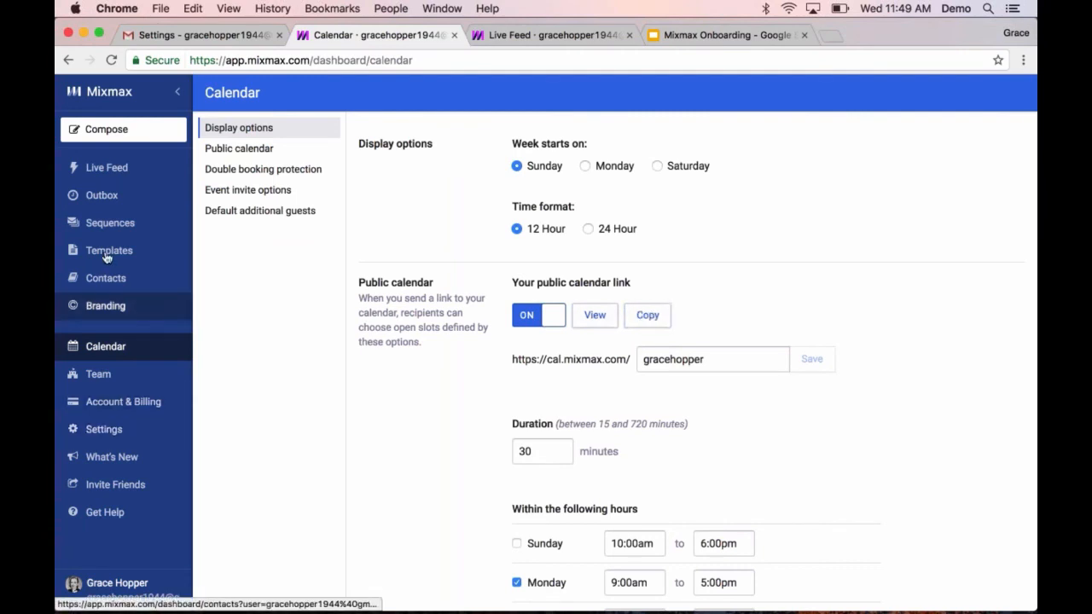
pyautogui.click(92, 429)
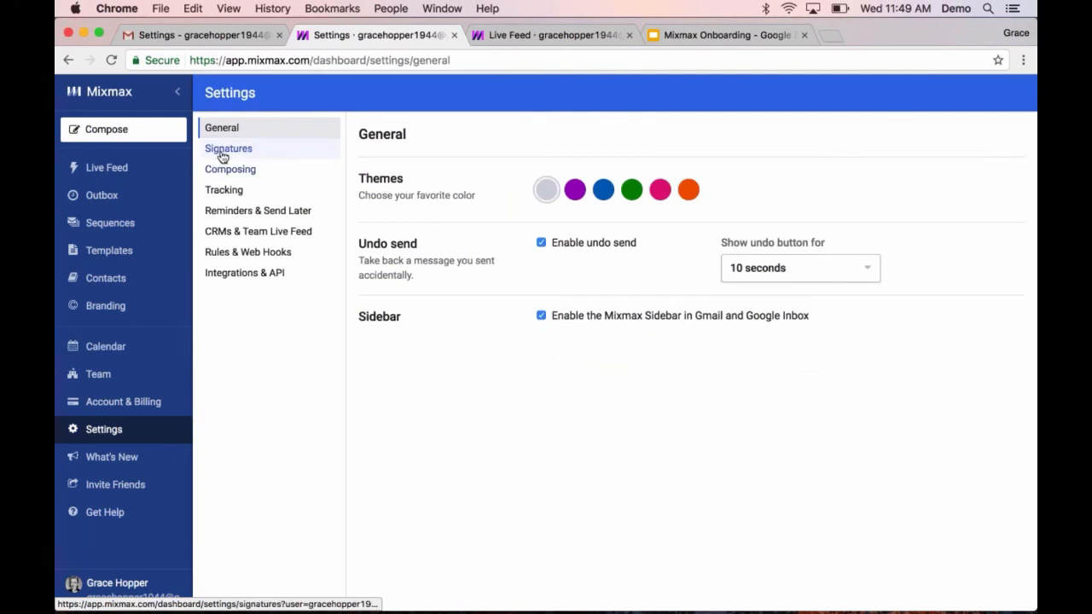
pyautogui.click(228, 148)
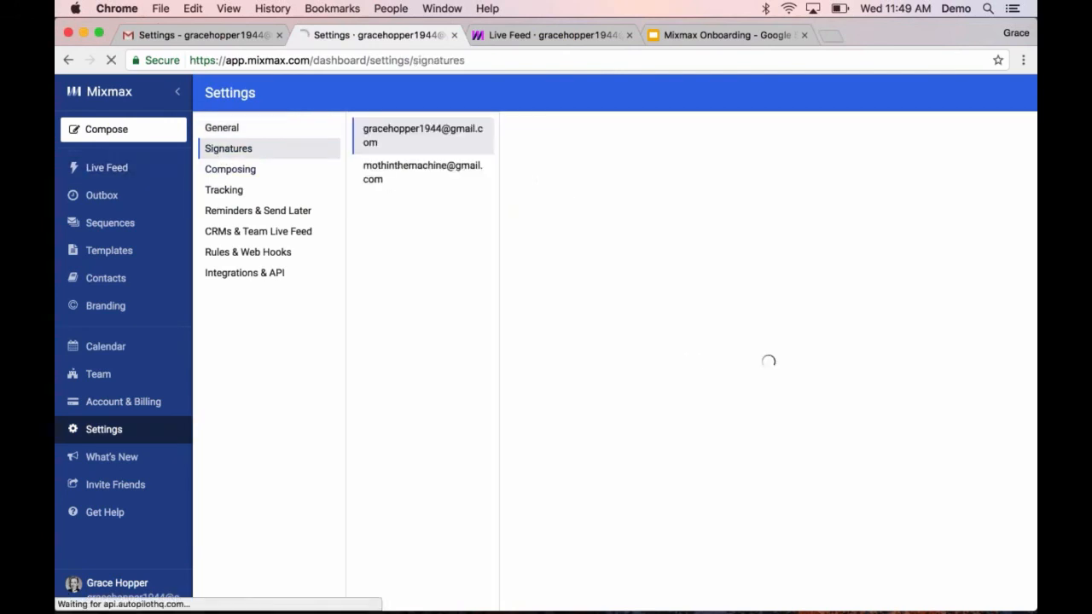
pyautogui.click(554, 152)
pyautogui.press('Return')
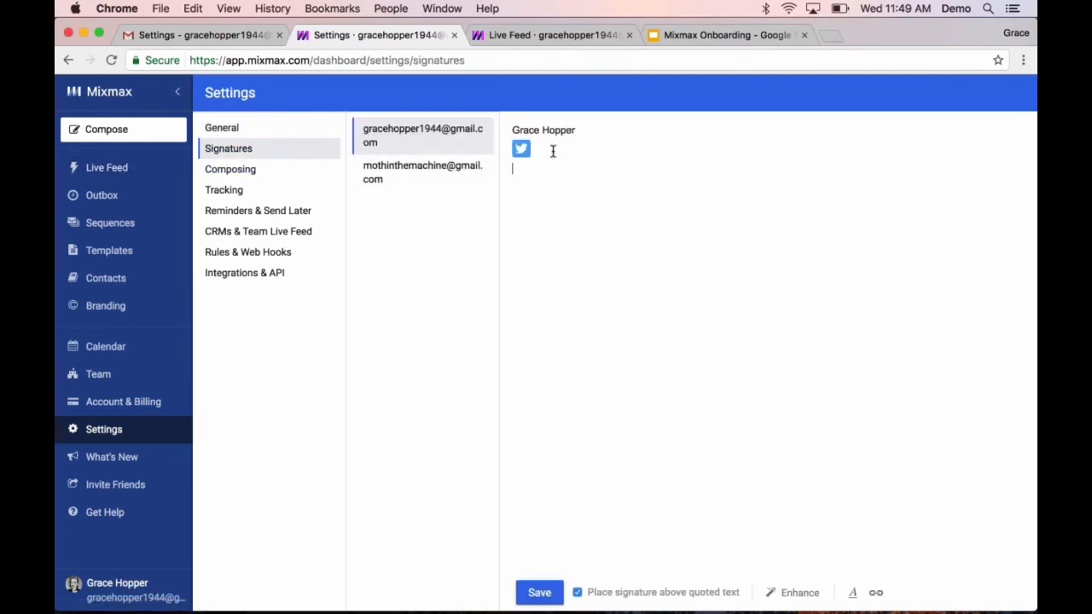
pyautogui.write('Book atime with me')
# Link the signature text "Book a time with me" to the public cal.mixmax.com calendar address
pyautogui.click(545, 168)
pyautogui.press('shift+super+Right')
pyautogui.keyDown('shift'); pyautogui.click(510, 168); pyautogui.keyUp('shift')
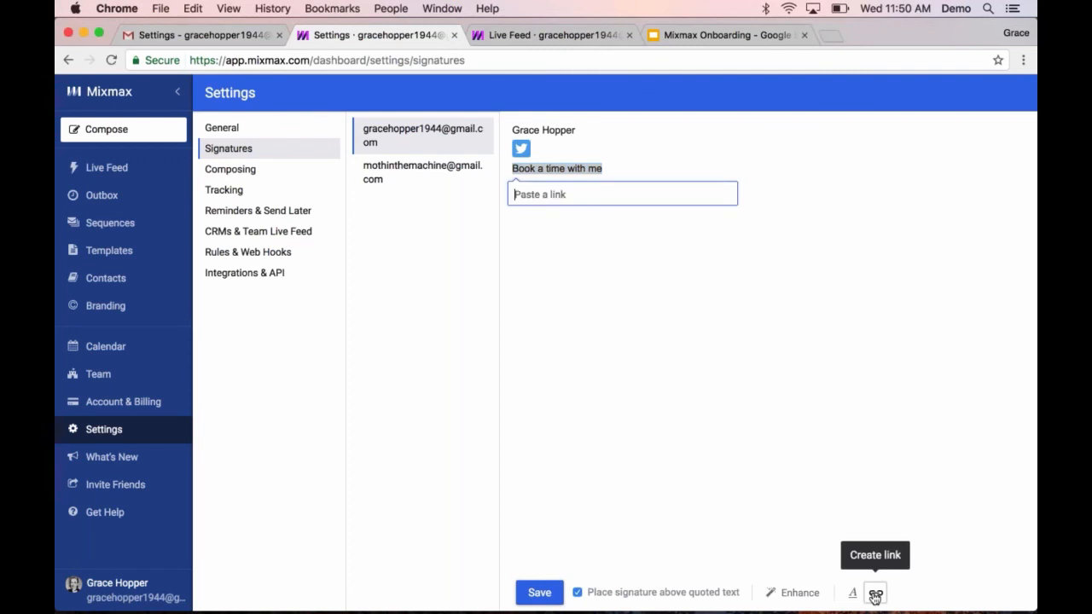
pyautogui.write('https://cal.mixmax.com/gracehopper')
pyautogui.press('Return')
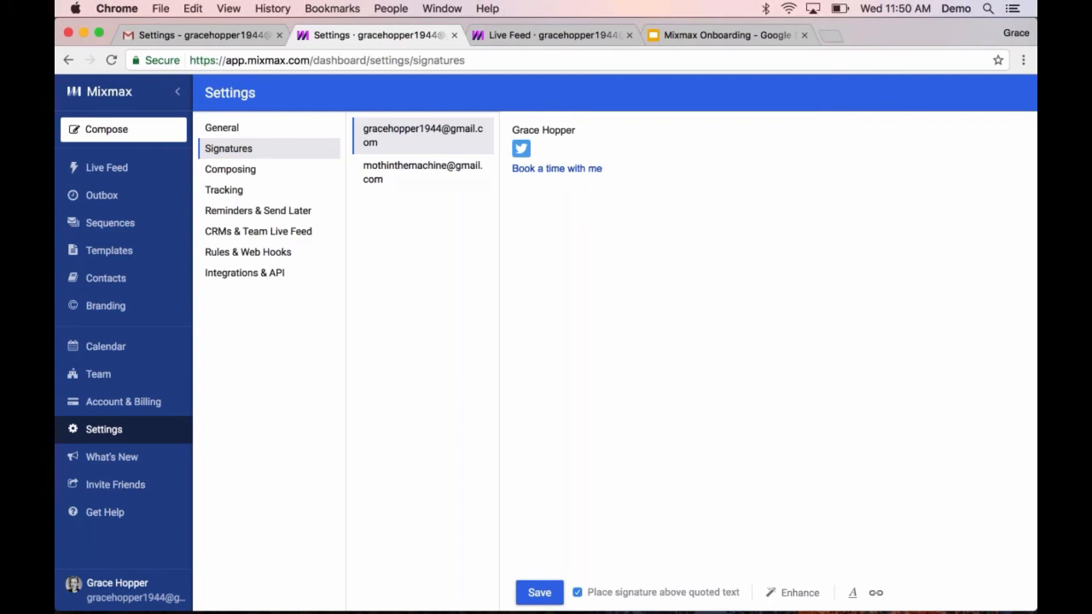
# Create a new template in the Sales Templates folder titled "my calendar link - today"
pyautogui.click(221, 341)
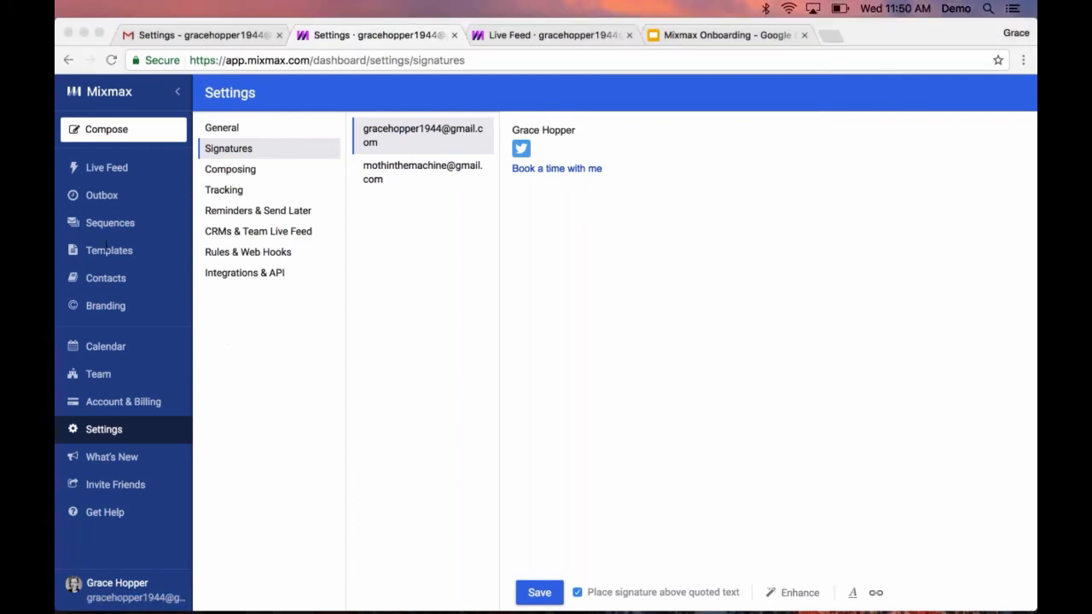
pyautogui.click(100, 250)
pyautogui.click(104, 250)
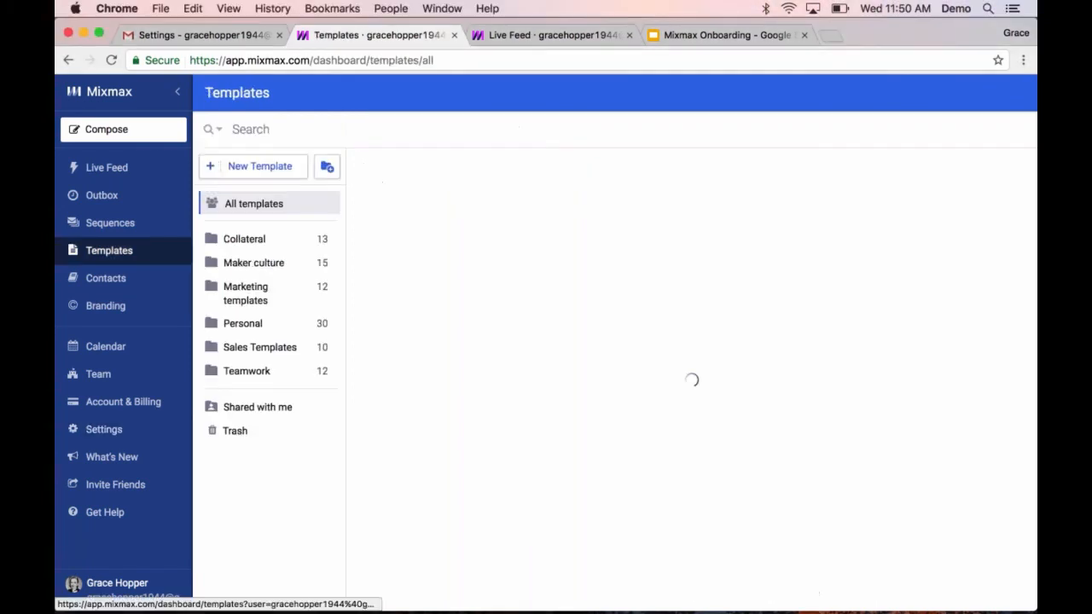
pyautogui.click(259, 347)
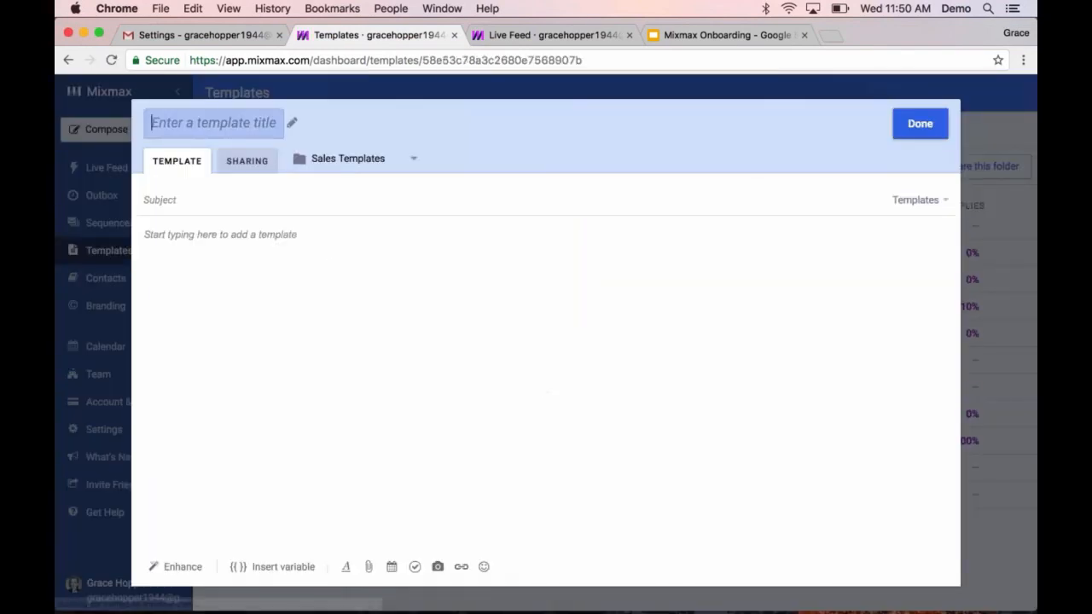
pyautogui.write('my calendar link')
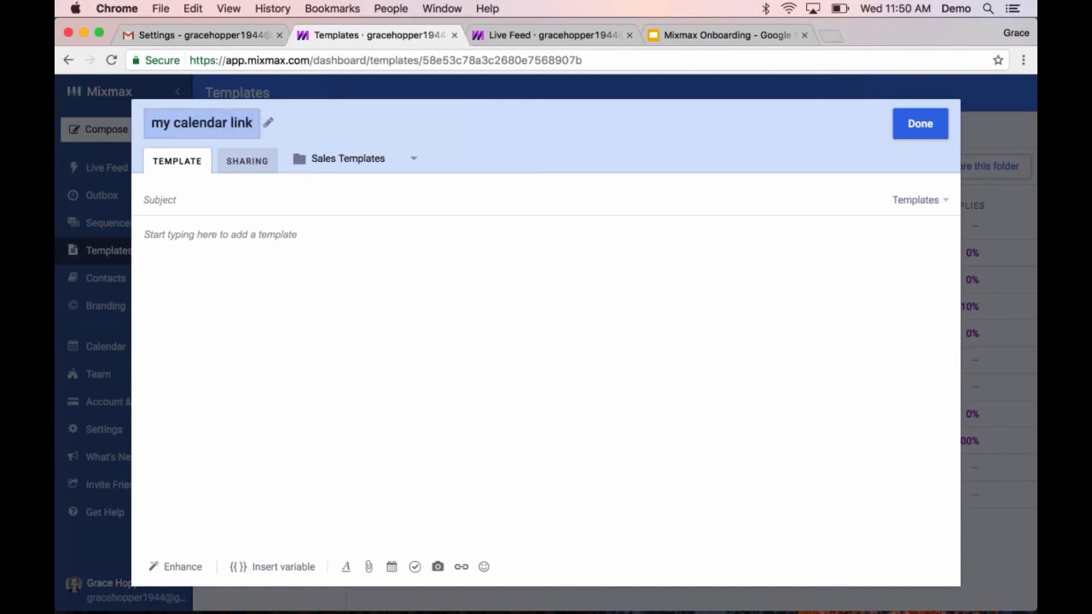
pyautogui.write(' - today')
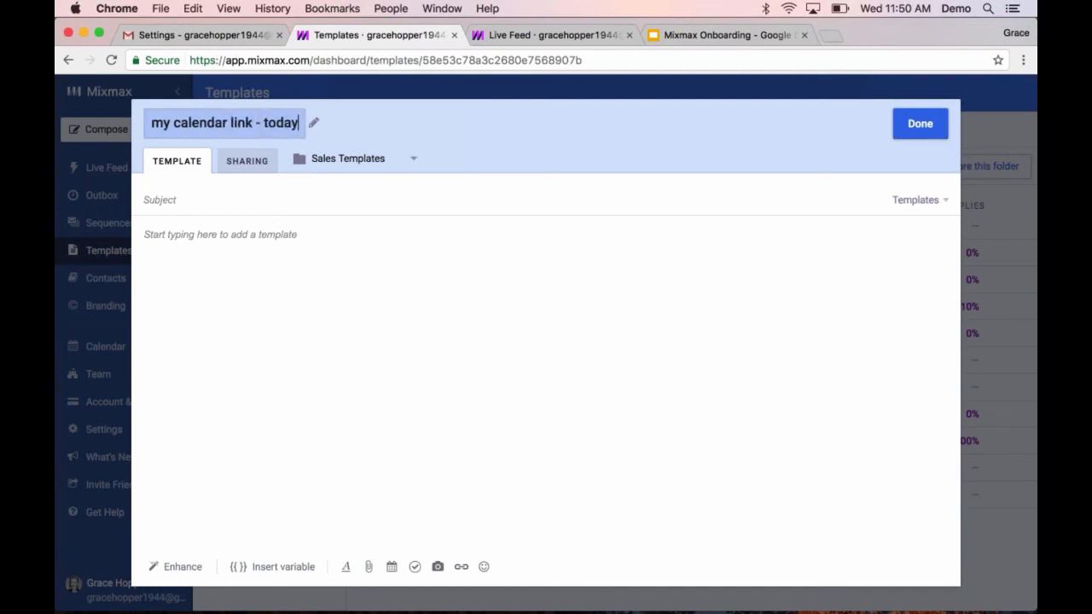
# Write the template body "Book a time with me today! Here's my calendar."
pyautogui.click(187, 234)
pyautogui.write('Book a time w')
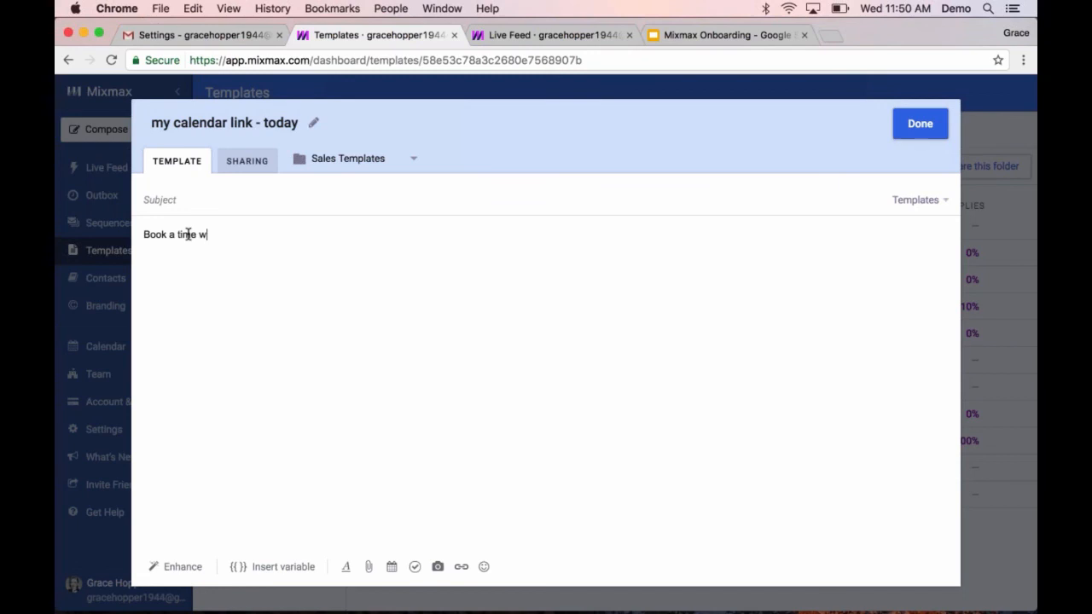
pyautogui.write("ith me today! Here's my calendar")
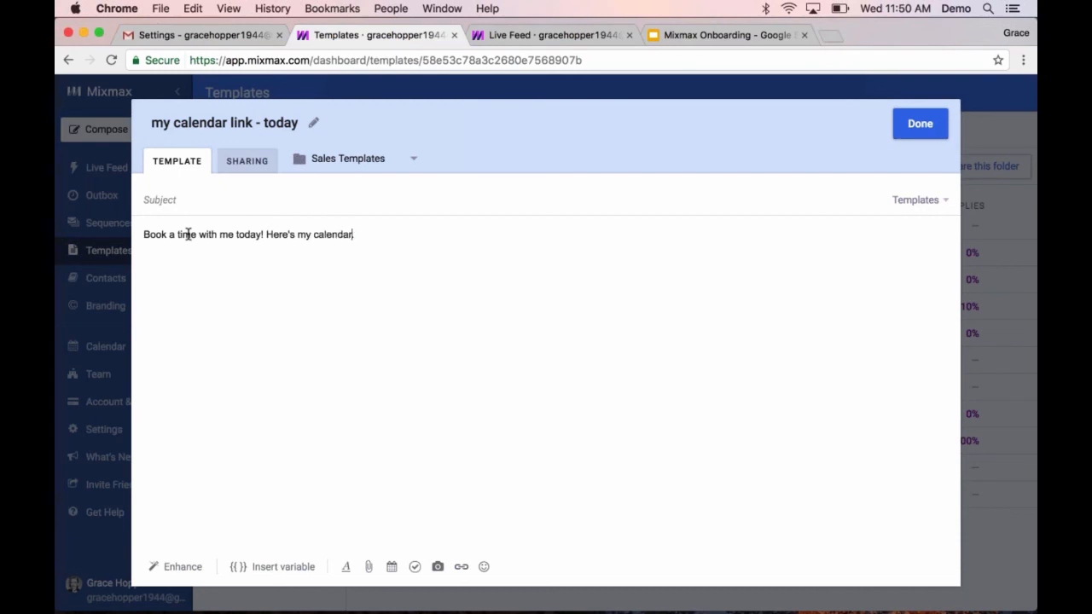
# Link "Here's my calendar" in the template body to the public cal.mixmax.com calendar address and finish the template
pyautogui.hotkey('alt', 'shift', 'Left')
pyautogui.hotkey('alt', 'shift', 'Left')
pyautogui.hotkey('alt', 'shift', 'Left')
pyautogui.press('super+k')
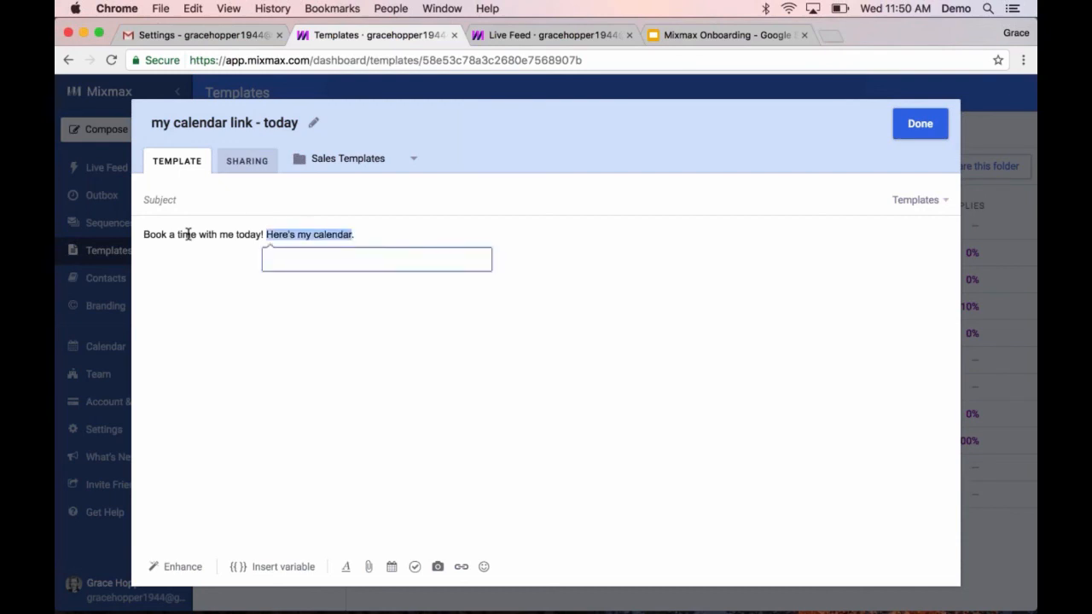
pyautogui.write('https://cal.mixmax.com/gracehopper')
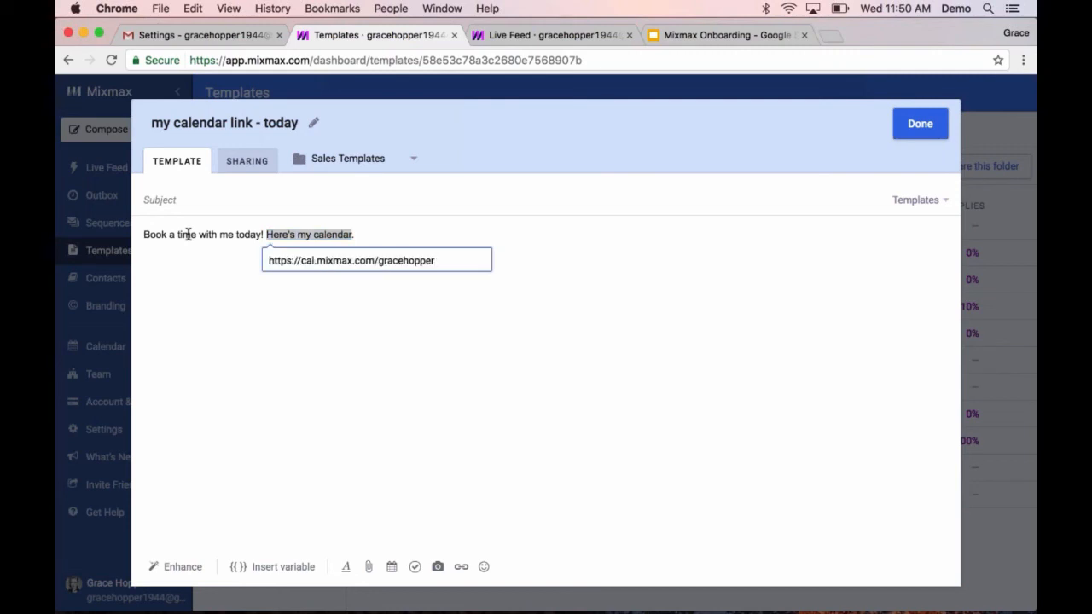
pyautogui.press('Return')
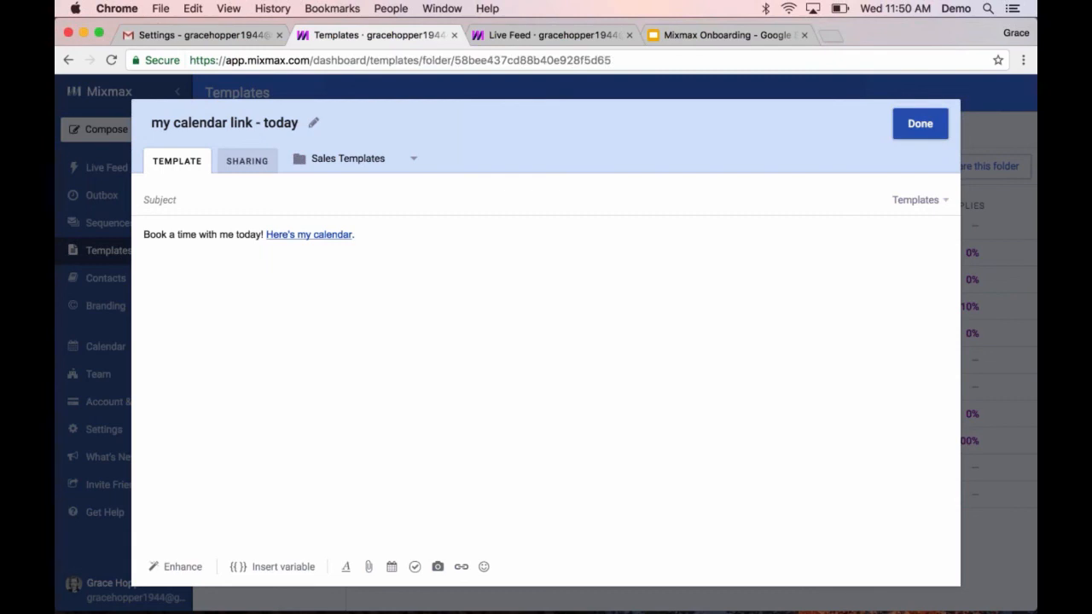
pyautogui.click(919, 124)
# Compose a new message and insert the "my calendar link - today" template into its body
pyautogui.click(96, 132)
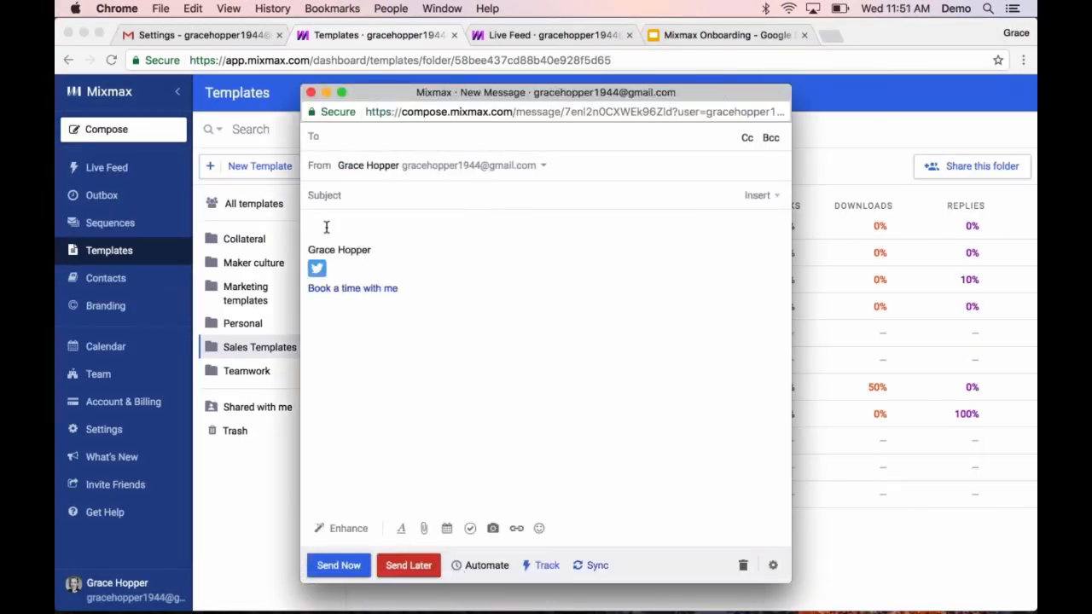
pyautogui.click(316, 220)
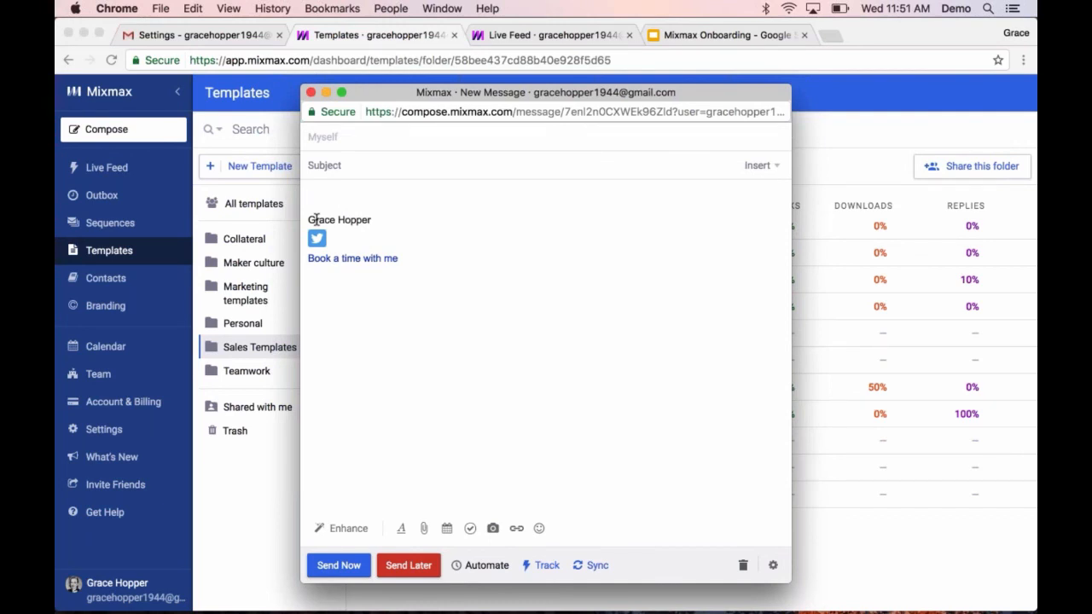
pyautogui.write(';bo')
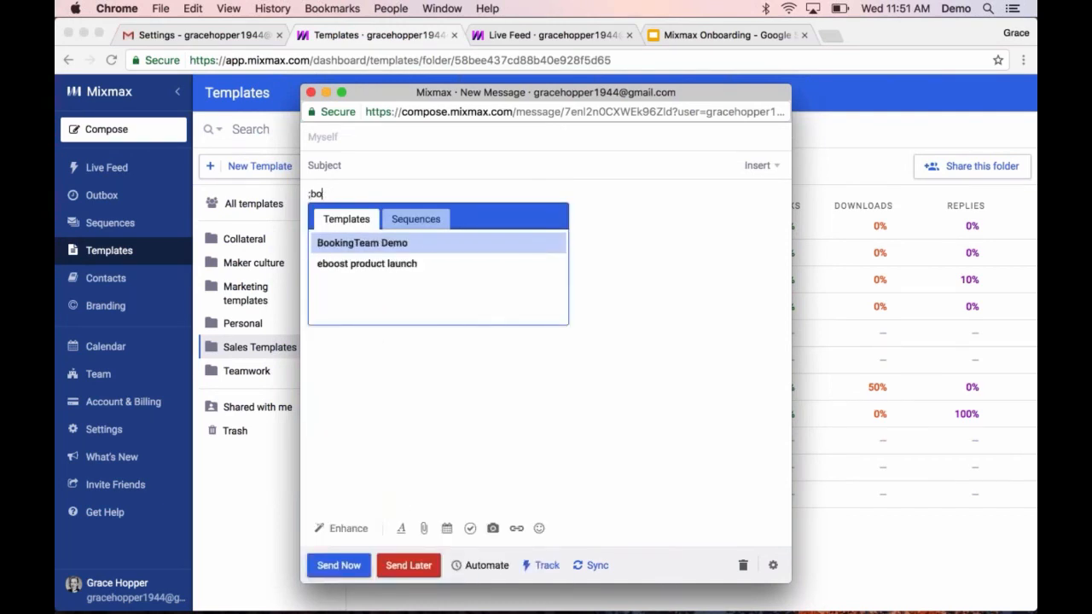
pyautogui.press('BackSpace')
pyautogui.press('BackSpace')
pyautogui.write('my cal')
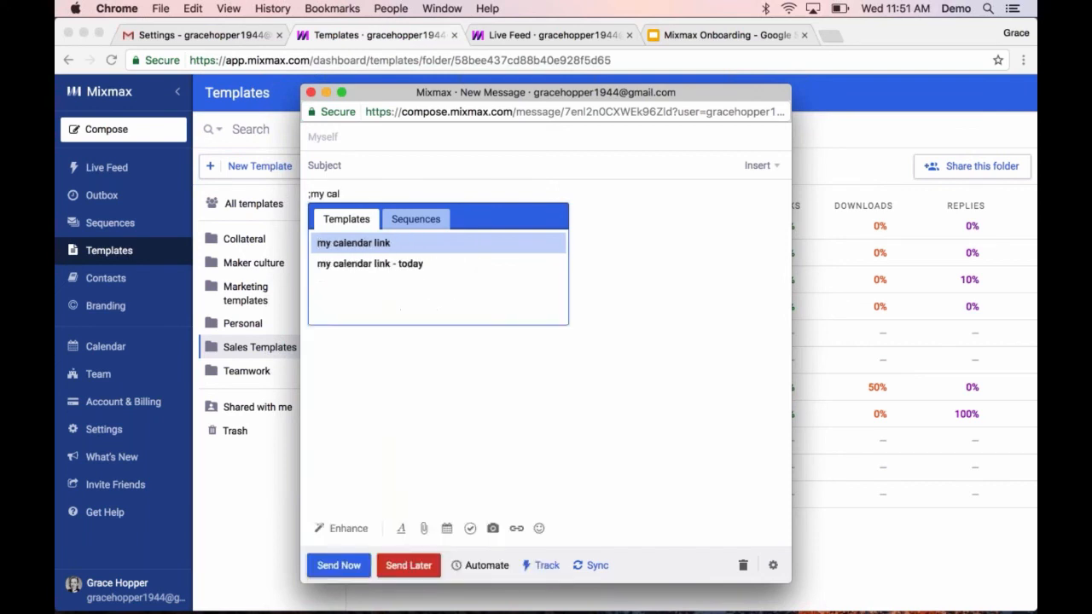
pyautogui.press('Down')
pyautogui.press('Return')
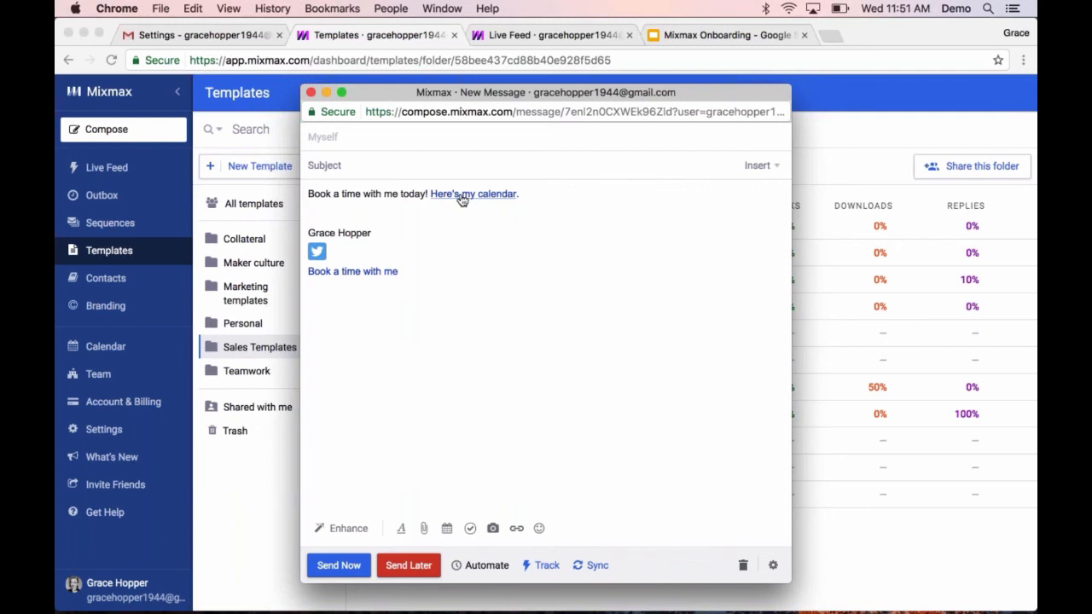
# Insert the "tshirt size" template on a new line below the calendar link and discard the message
pyautogui.press('Return')
pyautogui.write(';')
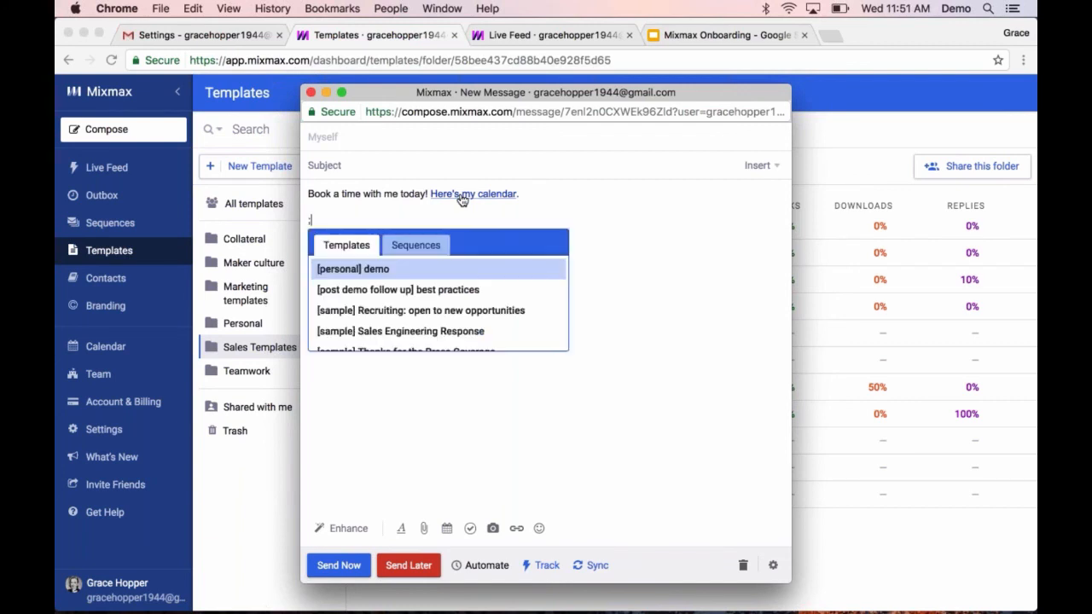
pyautogui.write('tshir')
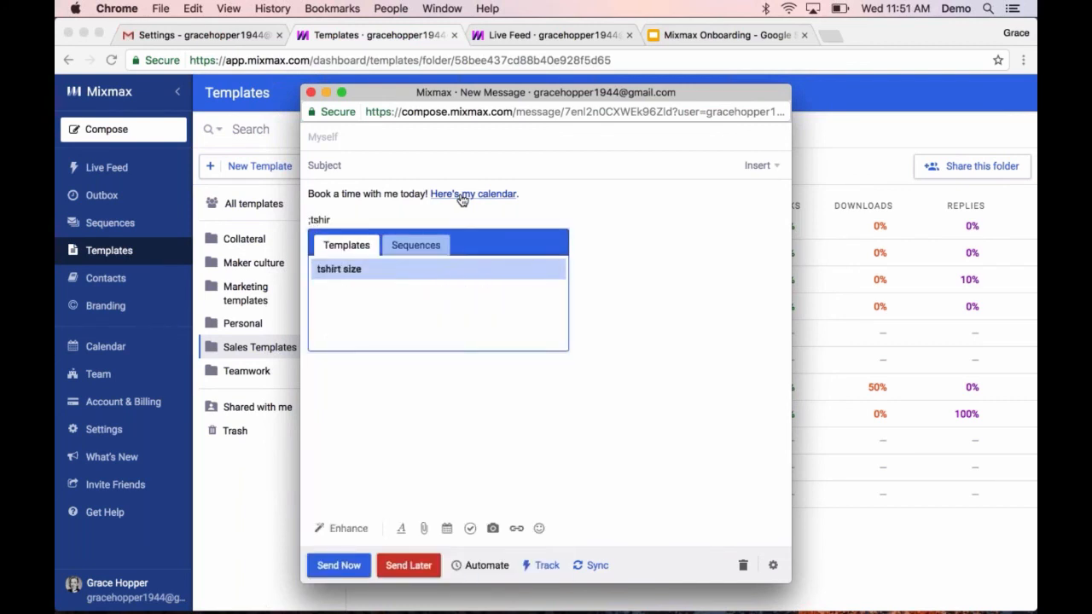
pyautogui.press('Return')
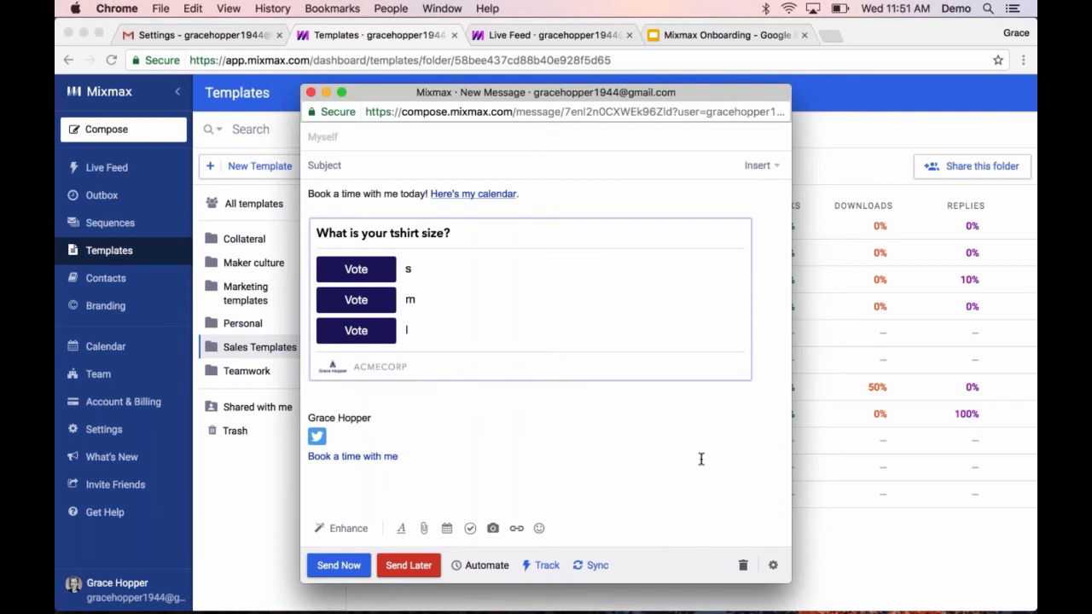
pyautogui.click(744, 566)
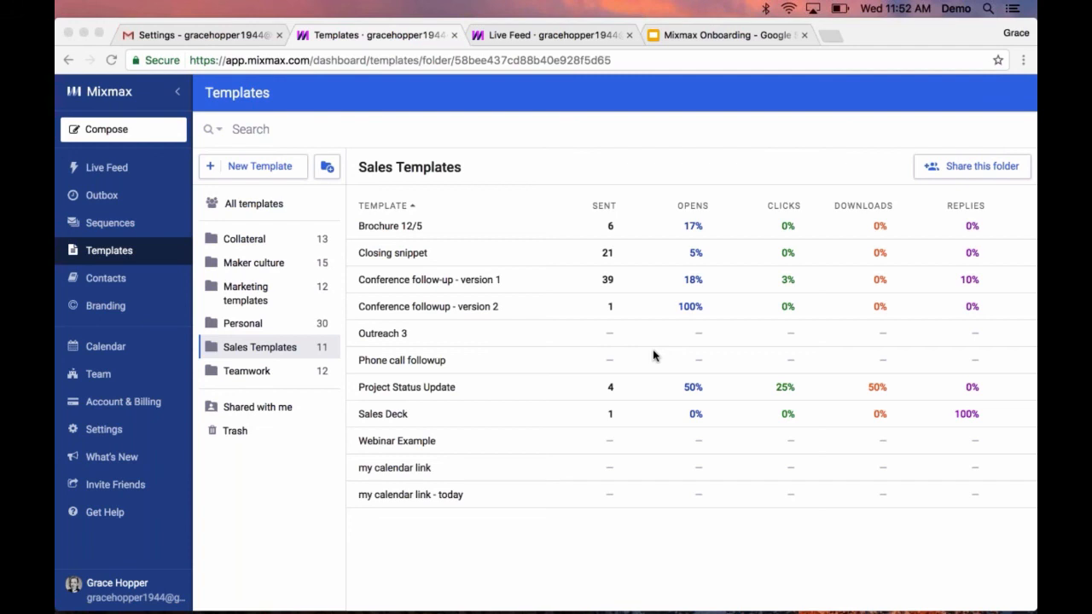
# Set the default location under the calendar's Availability options to "Zoom.com/myownlink"
pyautogui.click(137, 357)
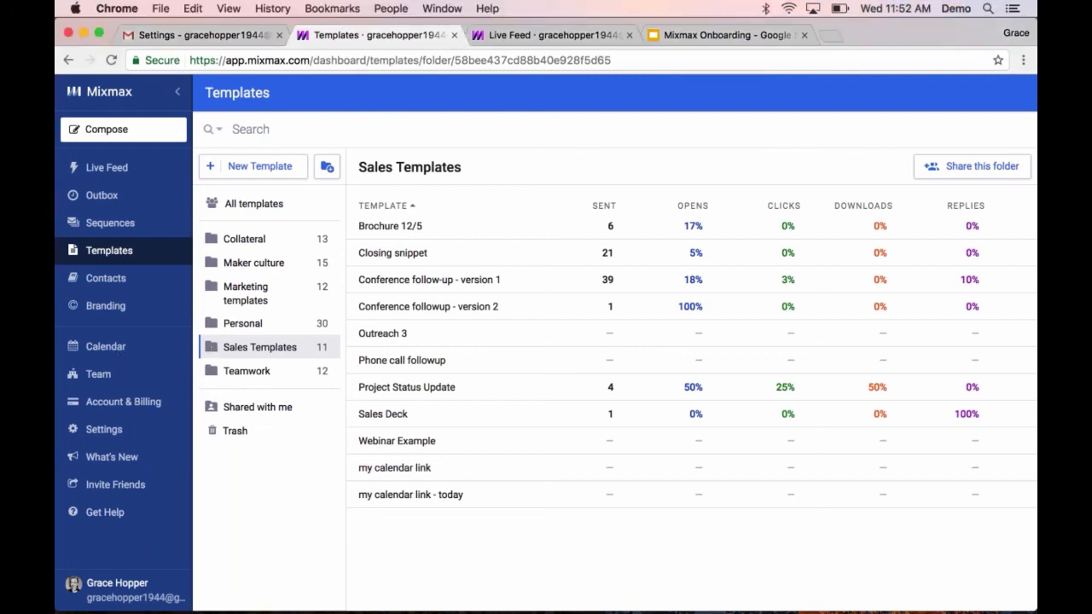
pyautogui.click(107, 347)
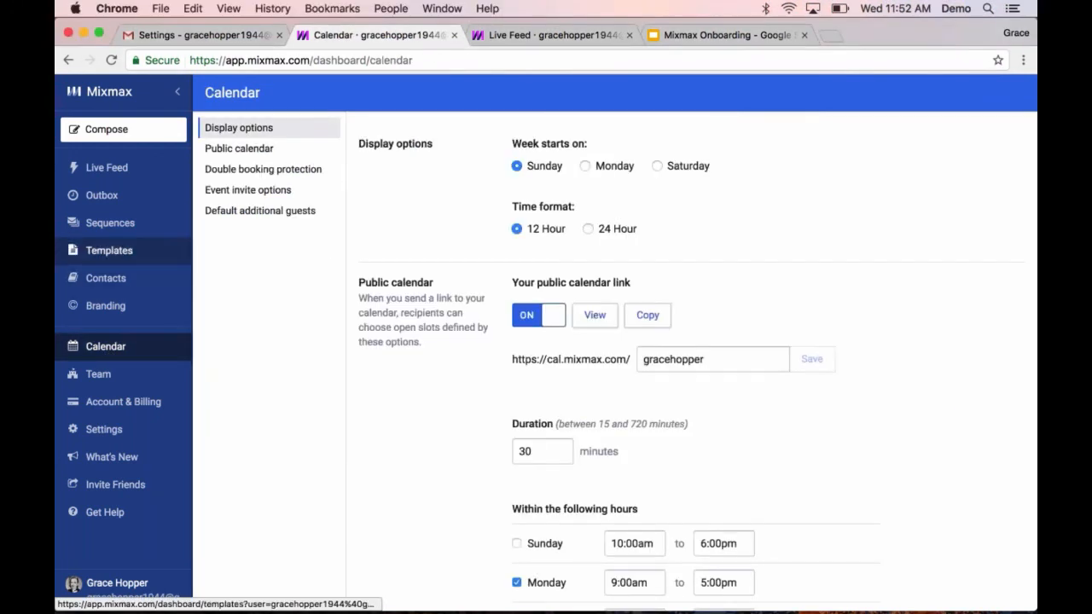
pyautogui.click(272, 198)
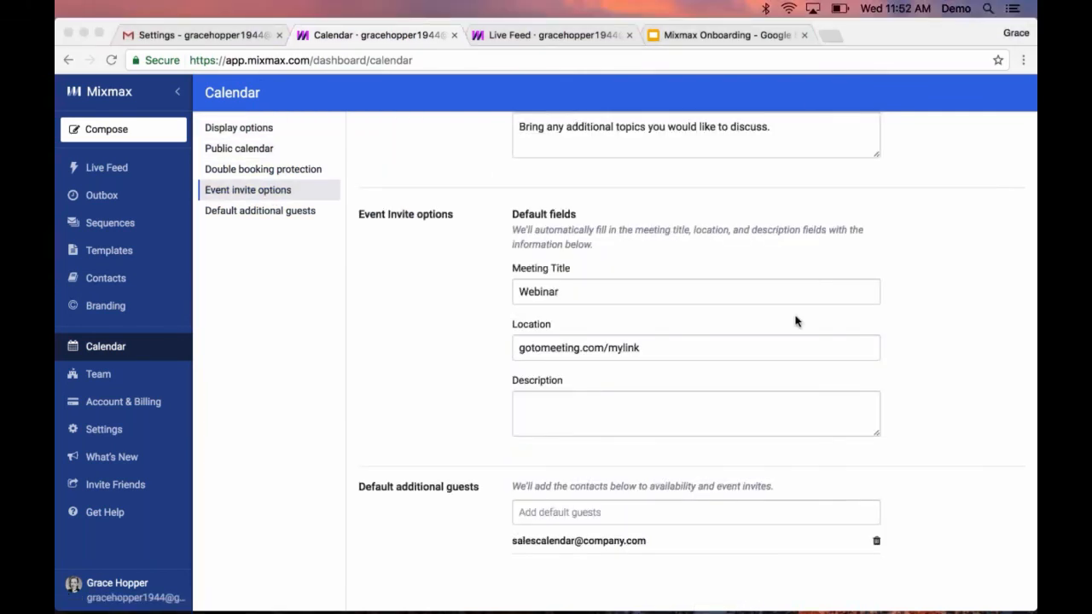
pyautogui.scroll(3, 795, 320)
pyautogui.scroll(2, 796, 321)
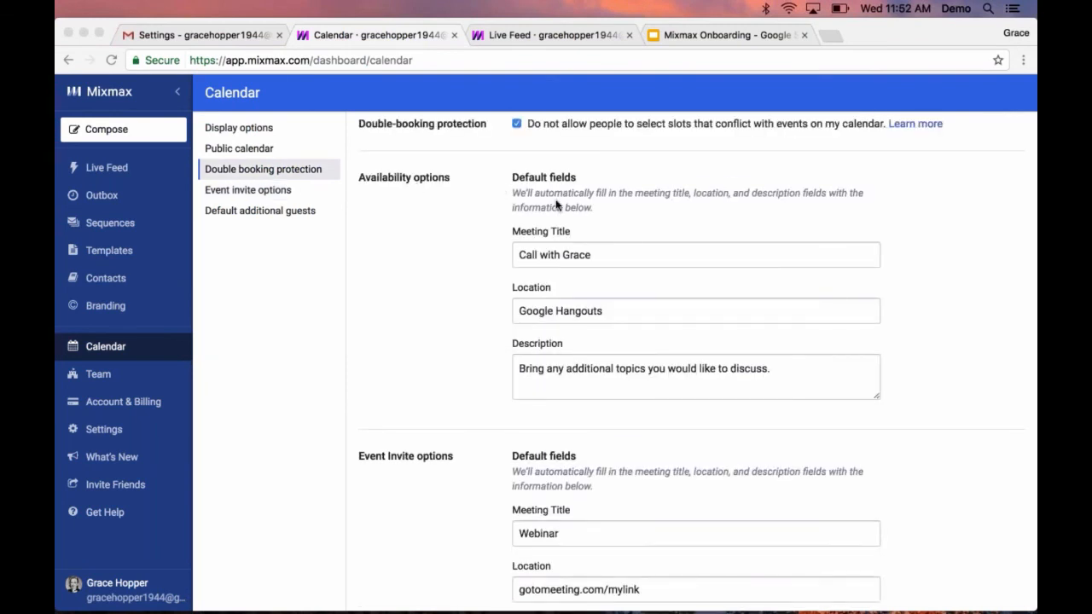
pyautogui.doubleClick(535, 311)
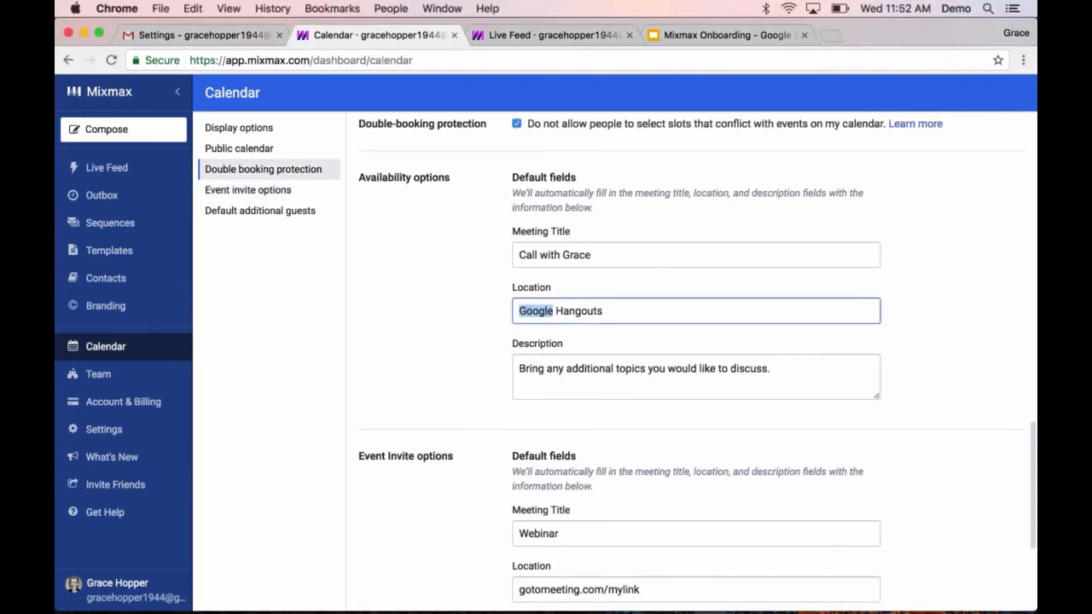
pyautogui.press('super+a')
pyautogui.write('Zoom.c')
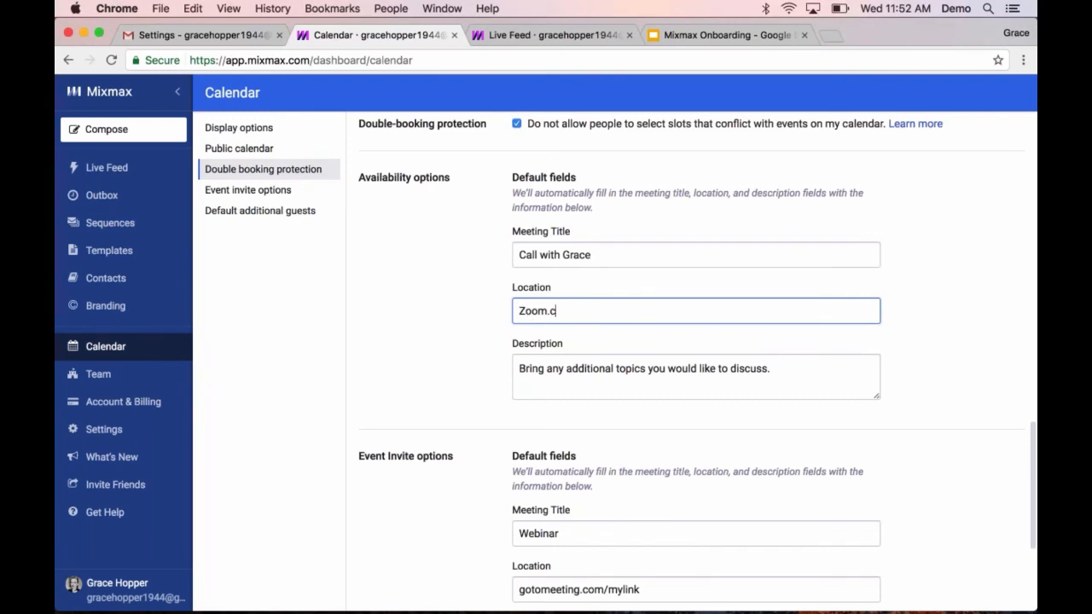
pyautogui.write('om/myownlink')
pyautogui.click(432, 319)
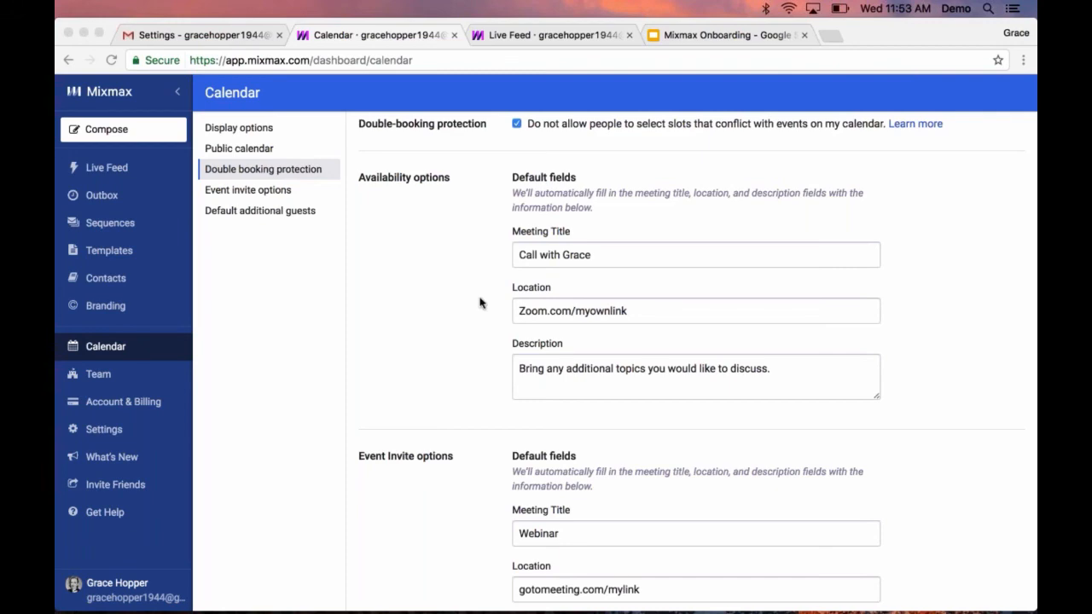
# Review the public calendar's link, duration and weekly hours
pyautogui.scroll(1, 427, 324)
pyautogui.scroll(15, 427, 324)
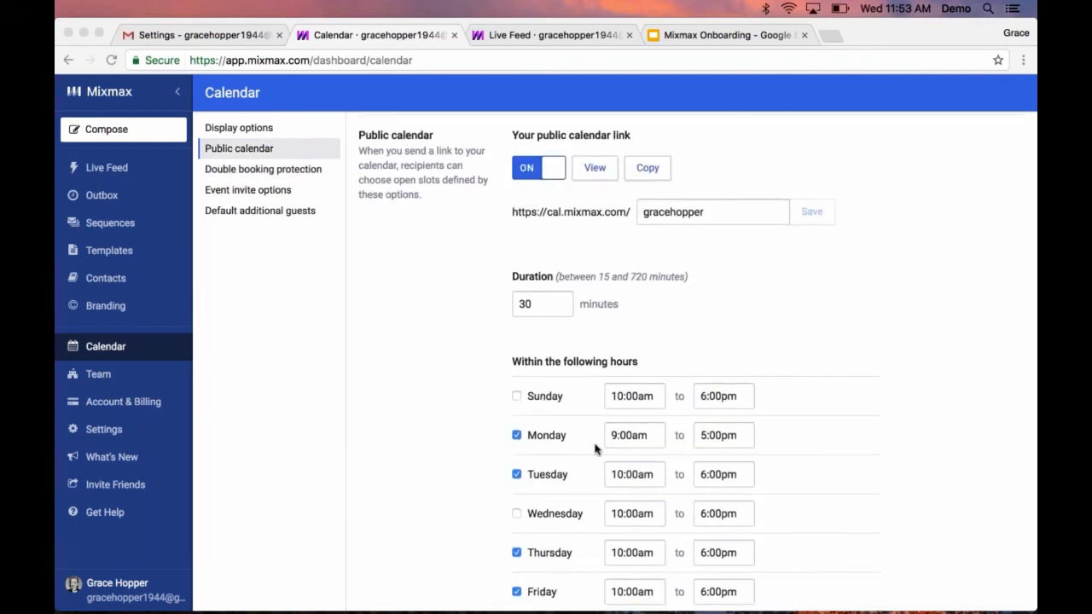
pyautogui.scroll(-4, 594, 446)
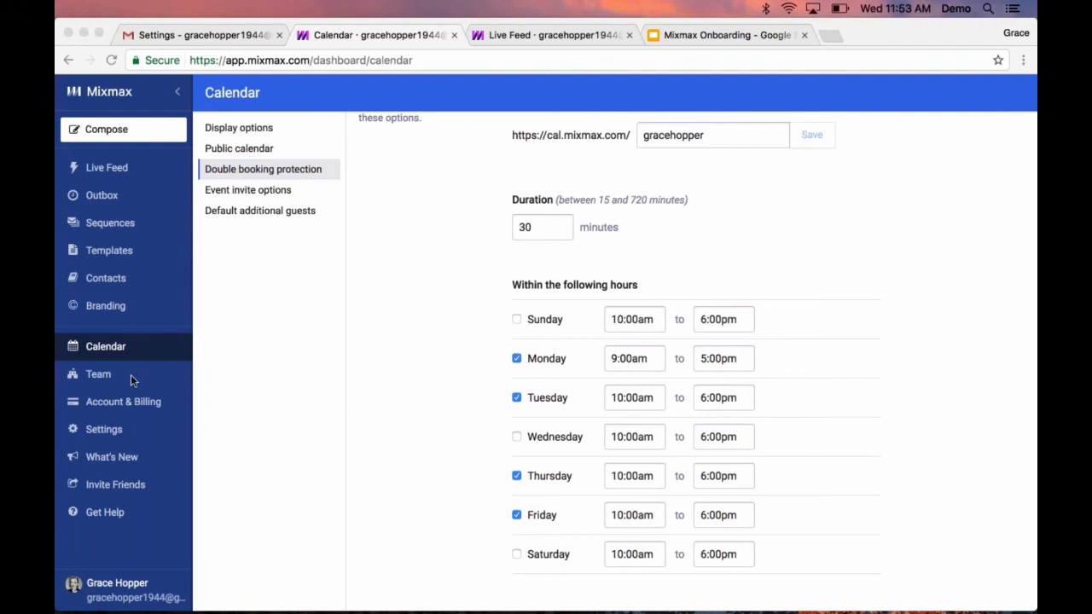
# Open the Composing settings and look through the available default fonts without changing the selection
pyautogui.click(114, 432)
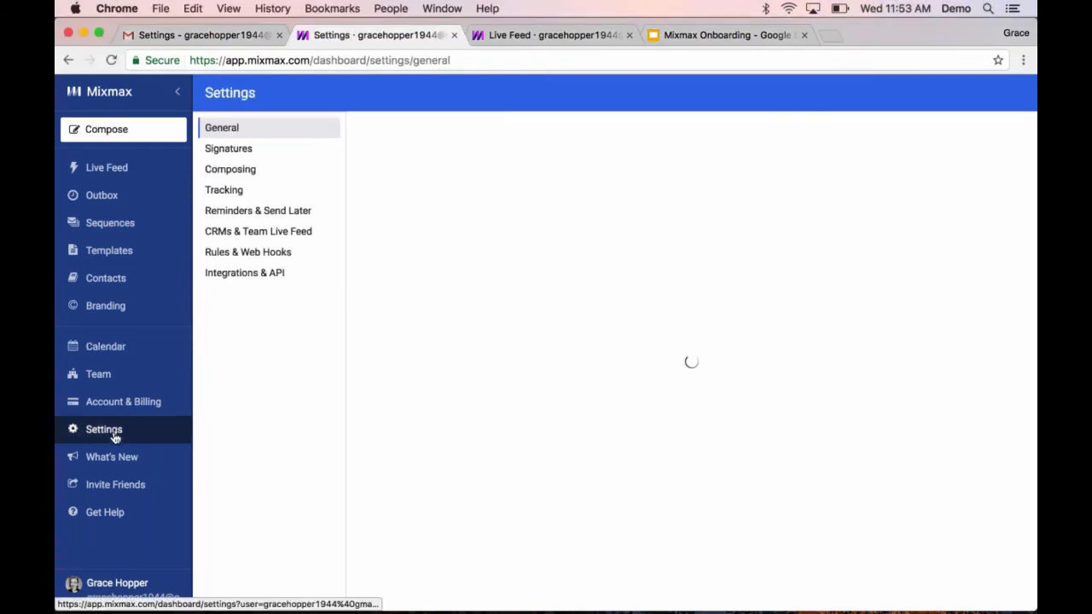
pyautogui.click(230, 169)
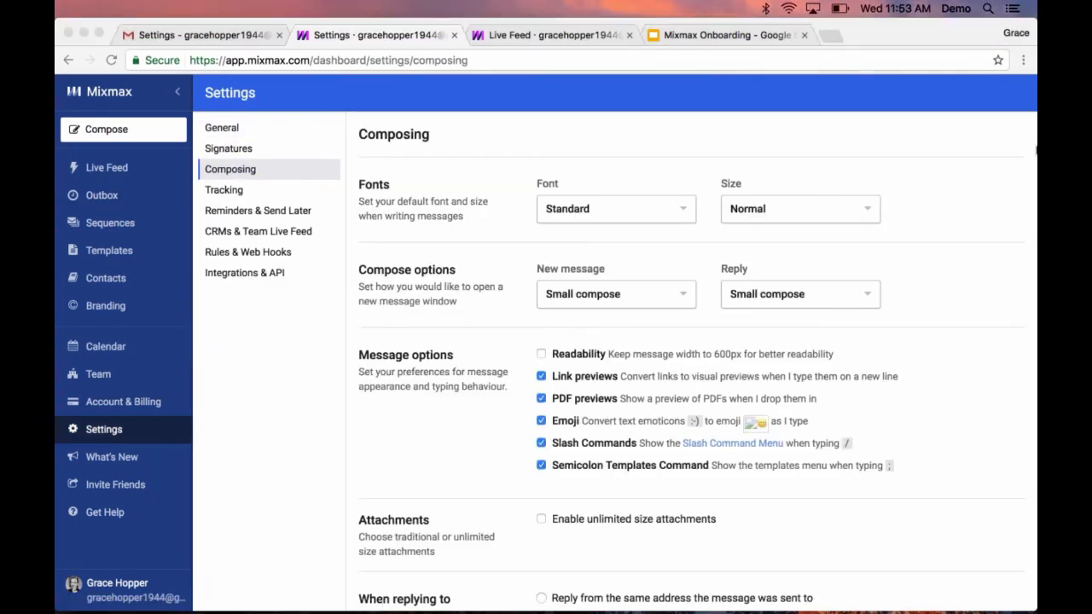
pyautogui.click(666, 210)
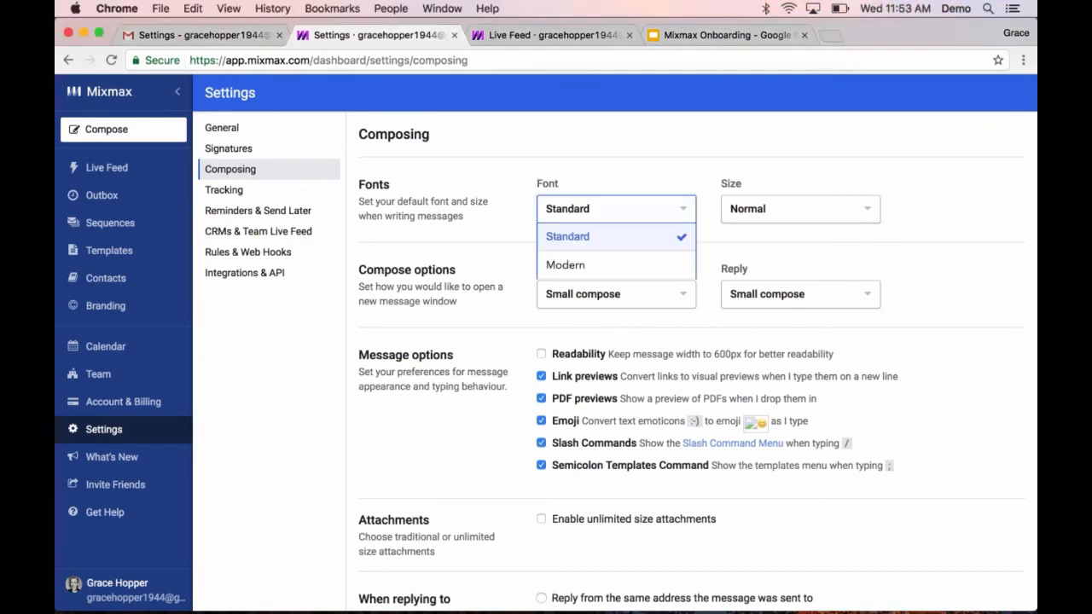
pyautogui.scroll(-4, 621, 421)
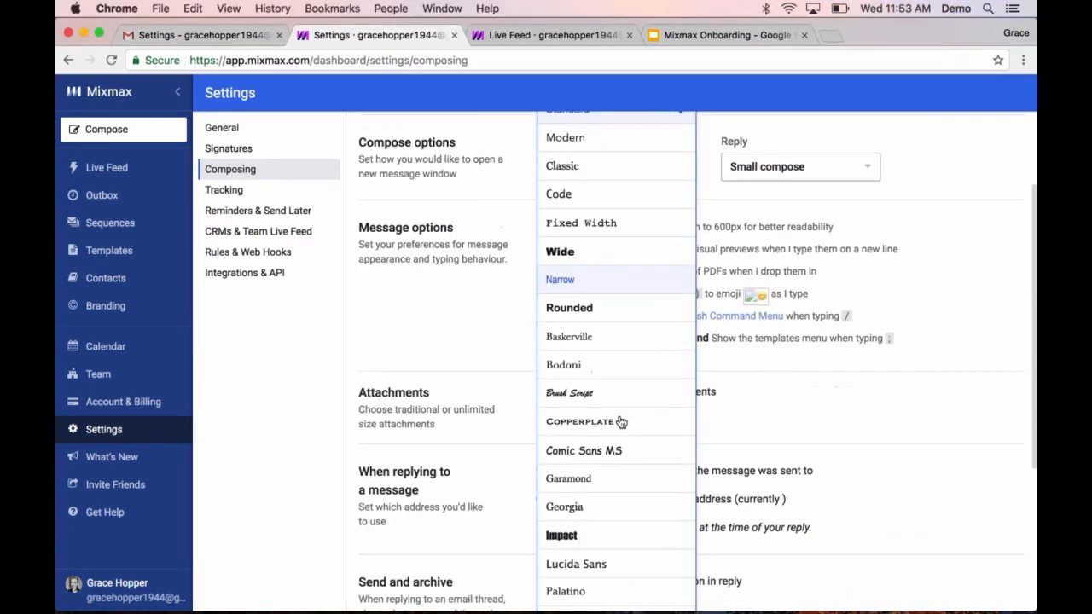
pyautogui.scroll(3, 621, 419)
pyautogui.click(606, 192)
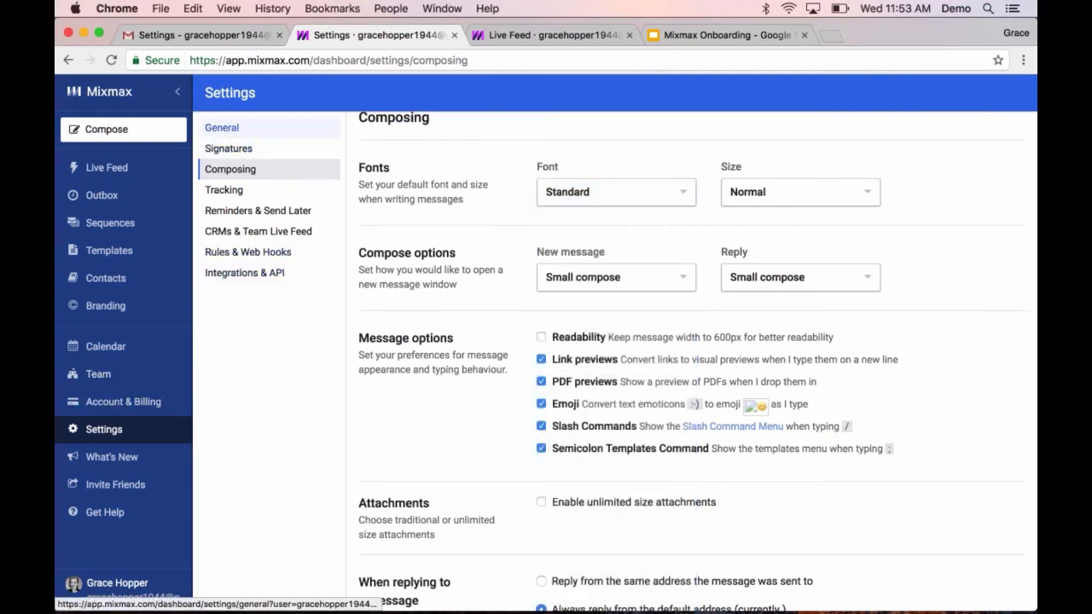
# Try the purple theme in the General settings and switch back to no theme
pyautogui.click(224, 127)
pyautogui.click(575, 189)
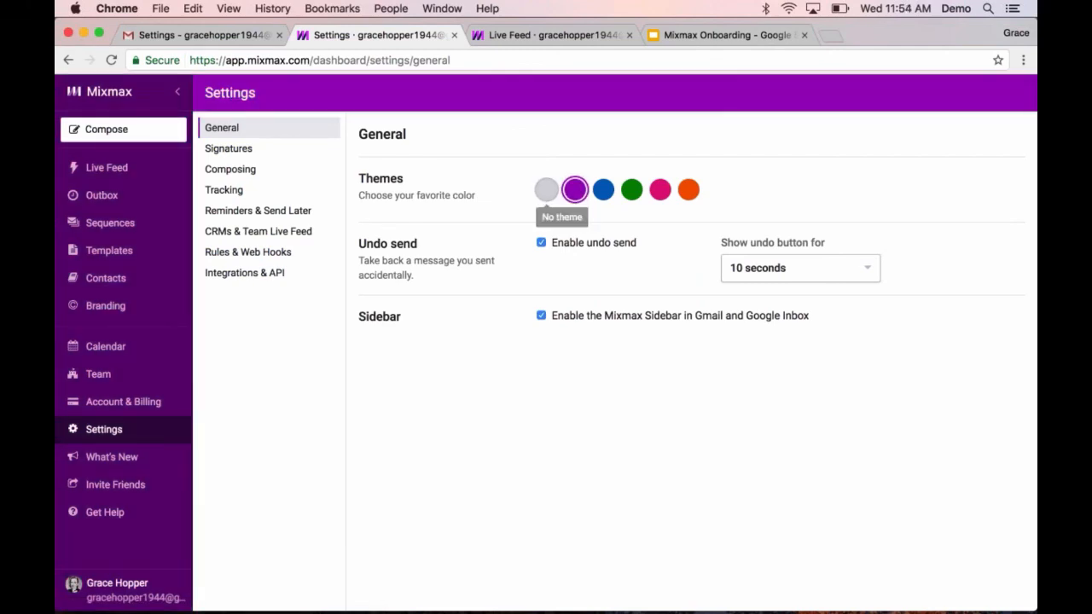
pyautogui.click(545, 190)
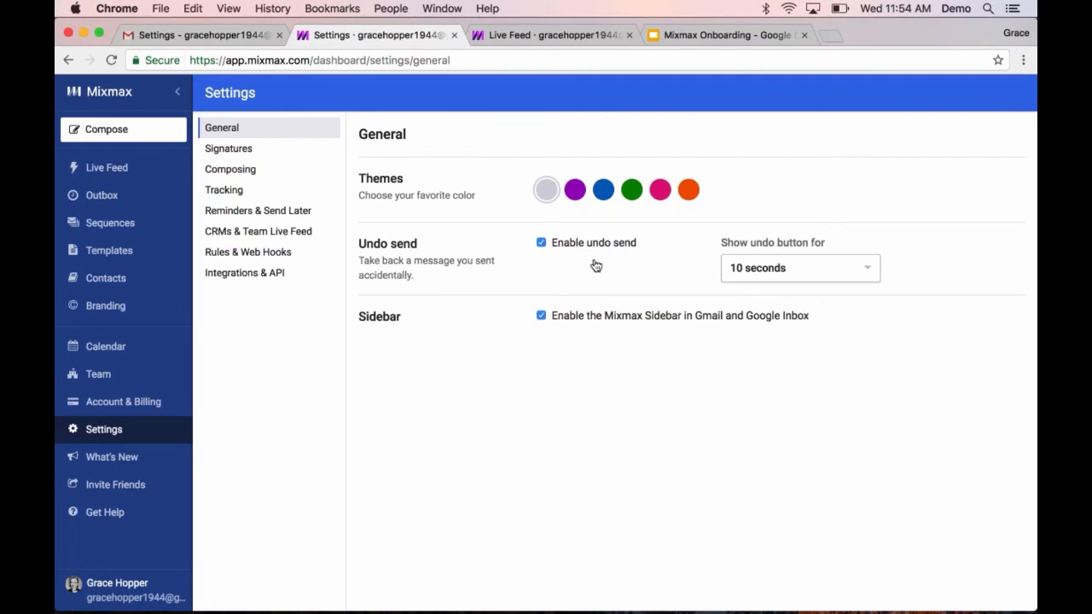
# View the available undo-send durations and check the Questions slide of the Mixmax Onboarding presentation before returning to the dashboard settings
pyautogui.click(737, 272)
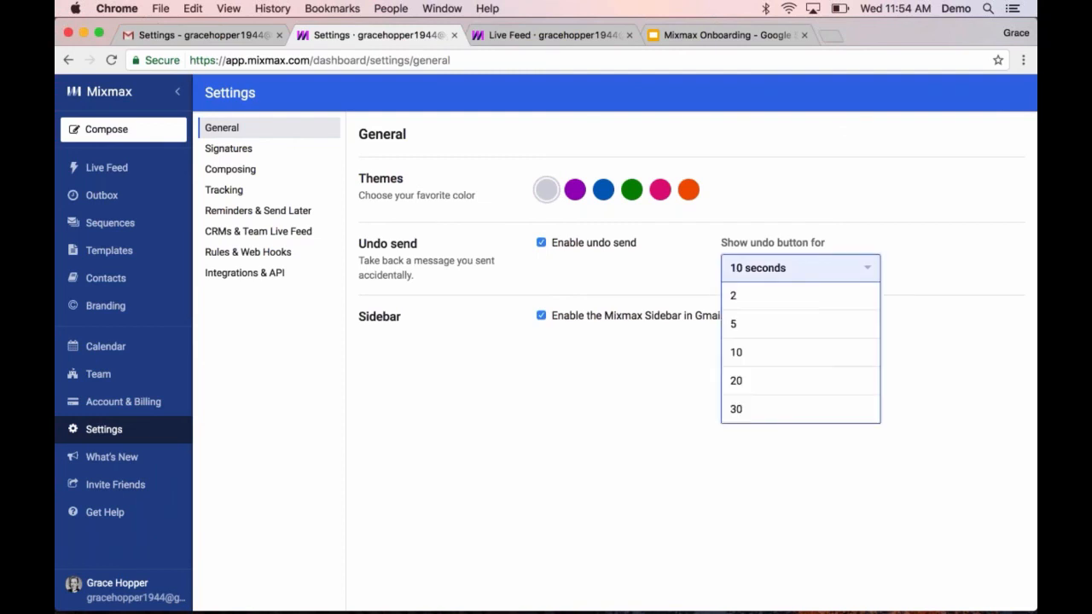
pyautogui.click(737, 273)
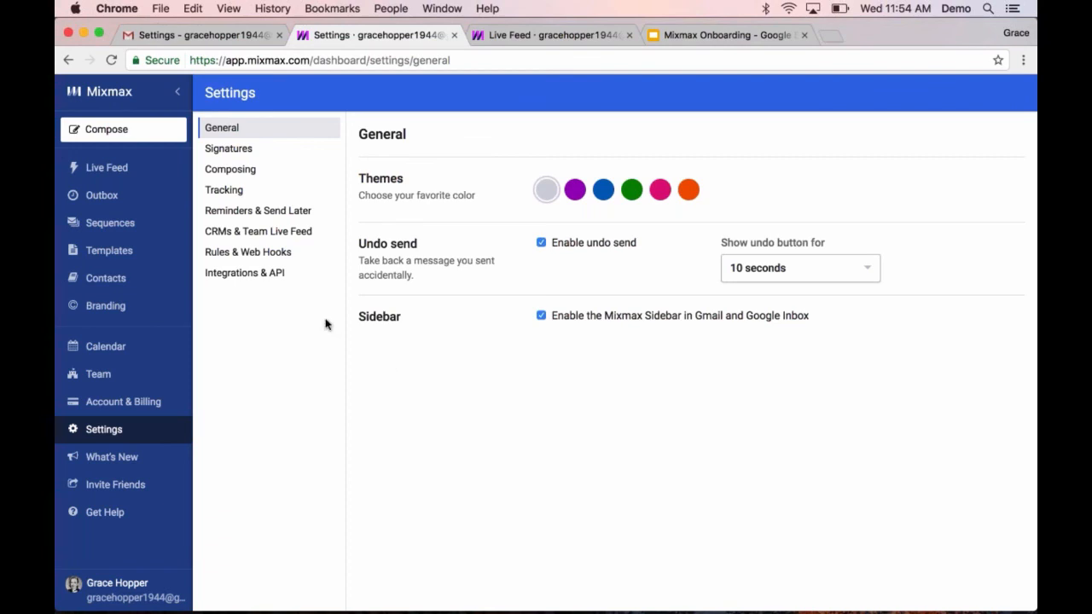
pyautogui.click(731, 37)
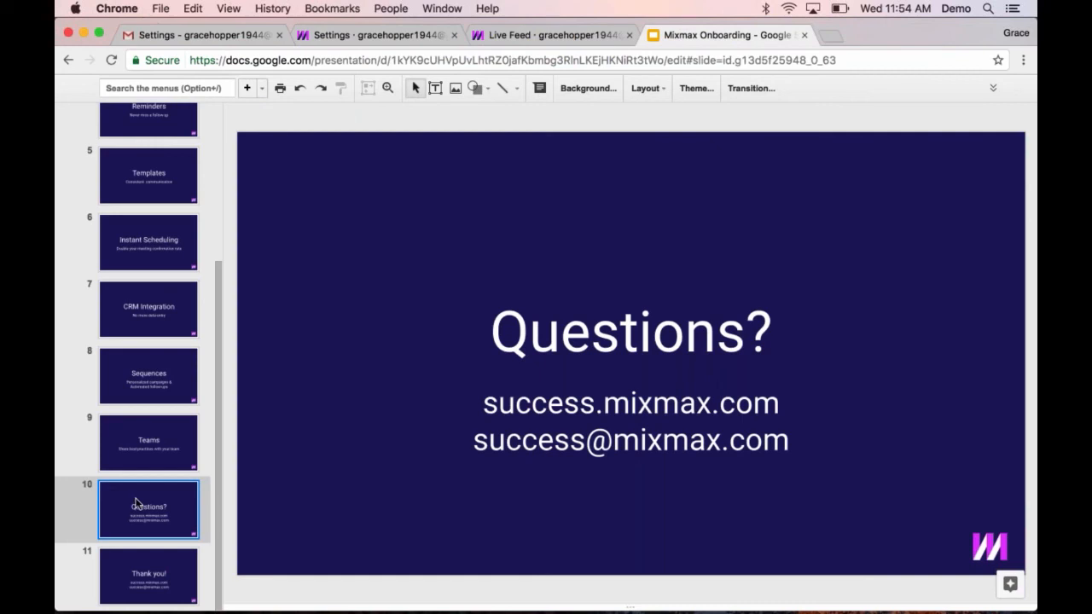
pyautogui.click(363, 36)
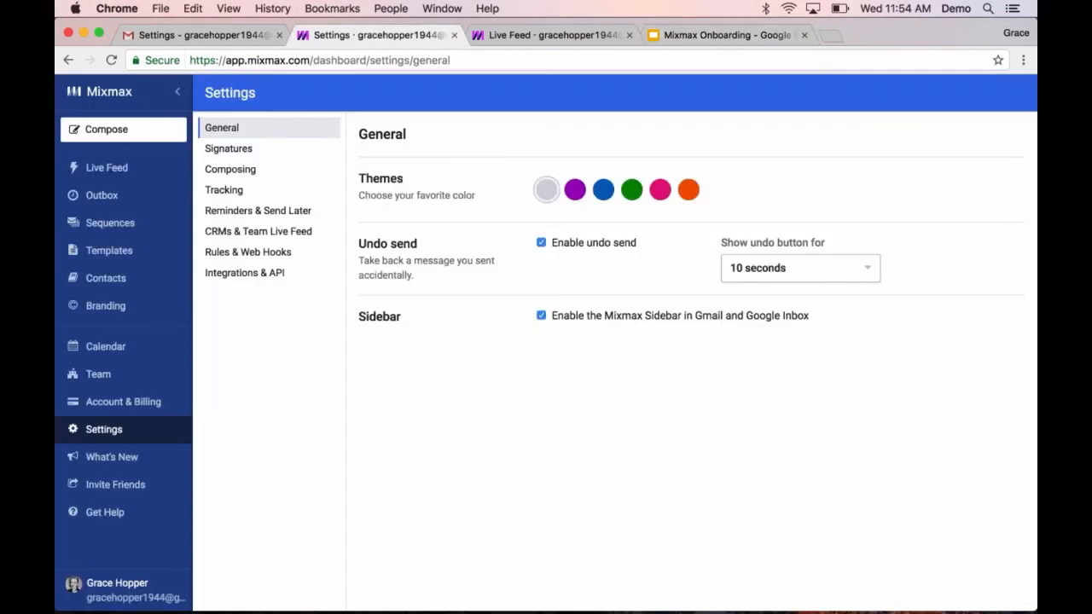
# Search the dashboard's help for "sequences" and read the start of the Sequences Overview article
pyautogui.click(103, 520)
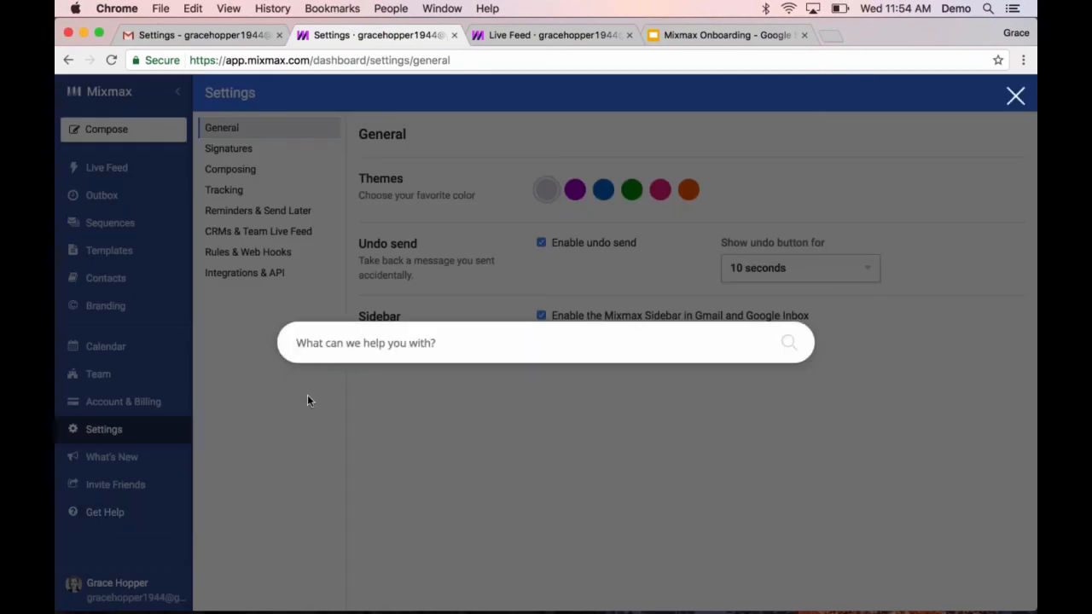
pyautogui.write('sequences')
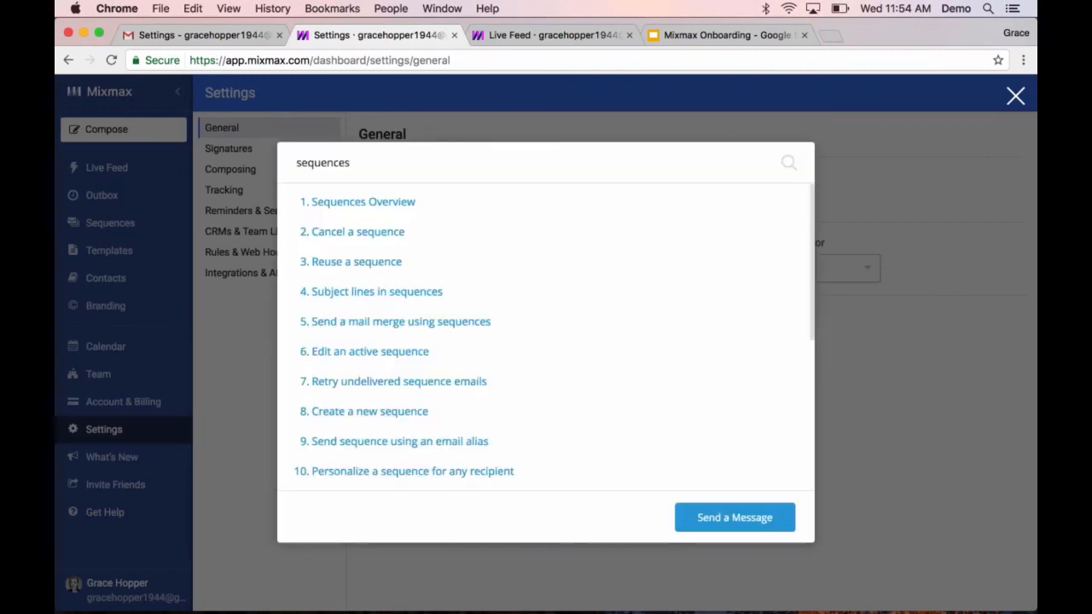
pyautogui.click(336, 199)
pyautogui.scroll(-3, 628, 508)
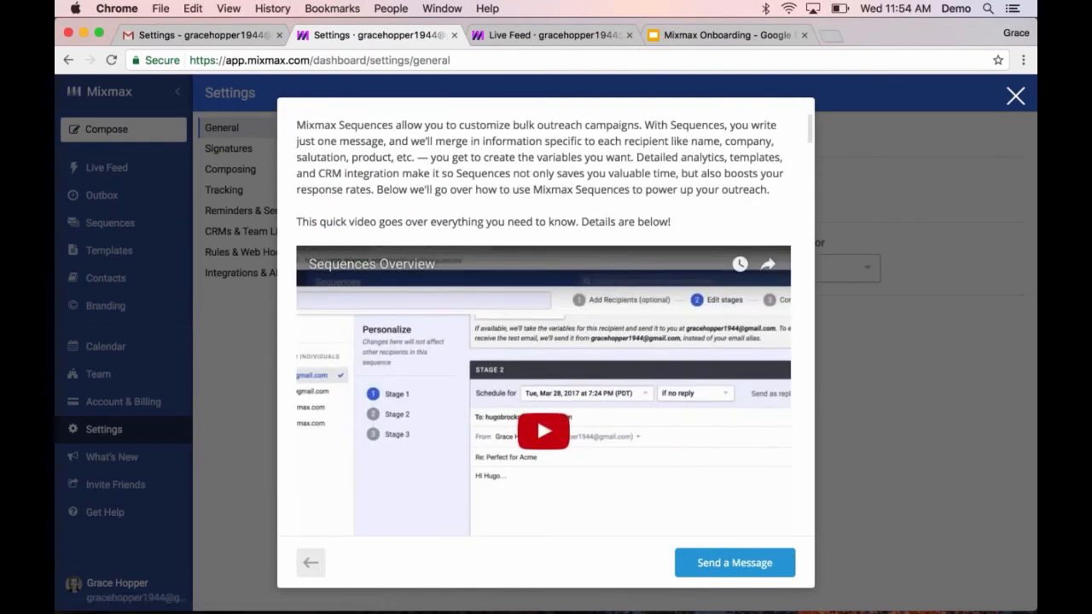
pyautogui.scroll(3, 627, 507)
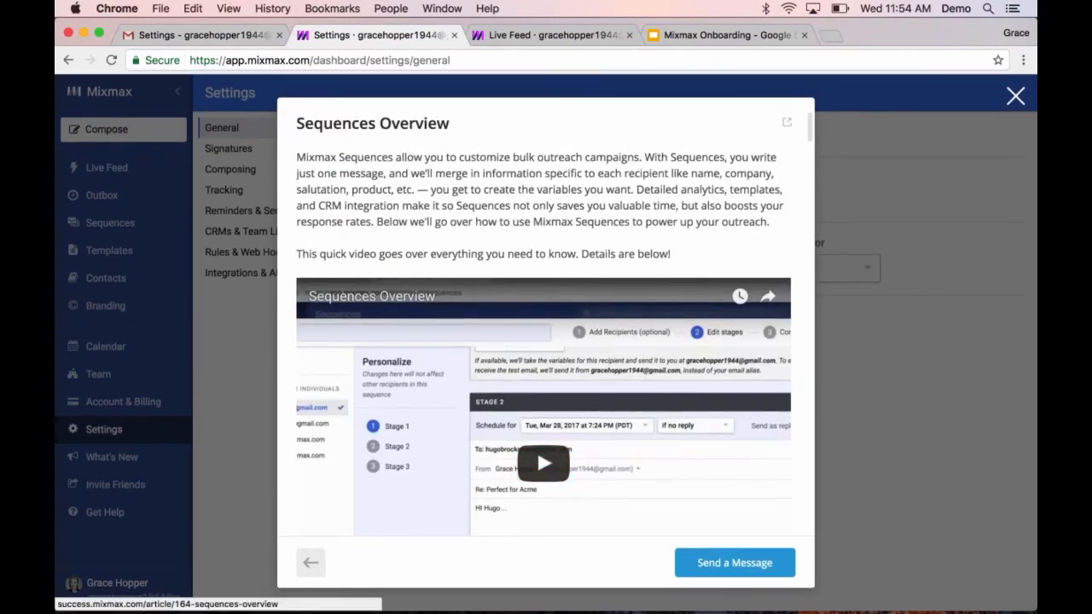
# View the full Sequences Overview article on the success.mixmax.com site and go to the Mixmax Help Center home page
pyautogui.click(786, 122)
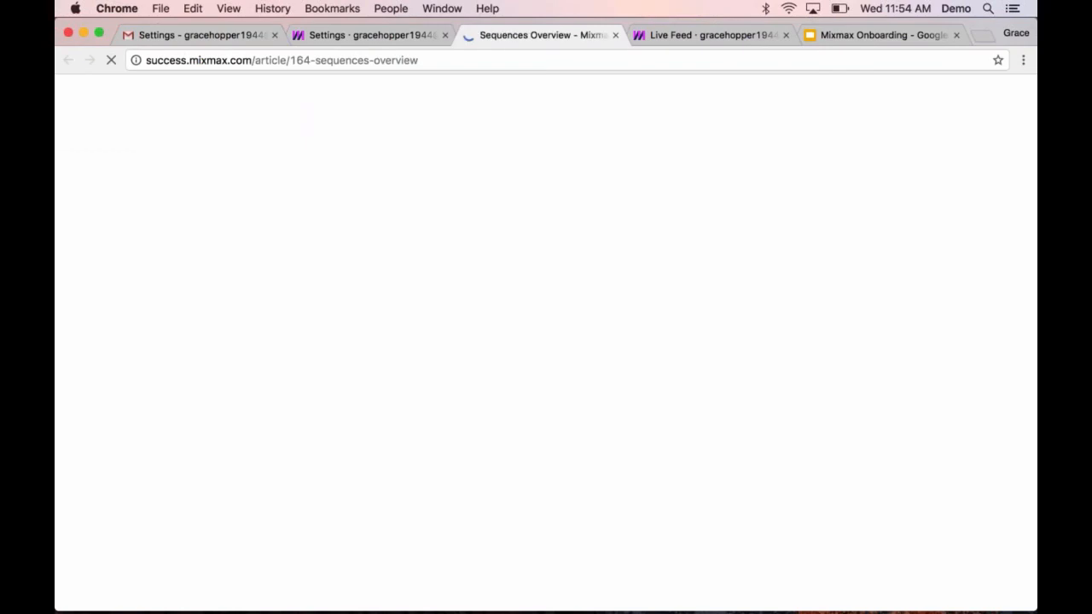
pyautogui.scroll(-3, 750, 608)
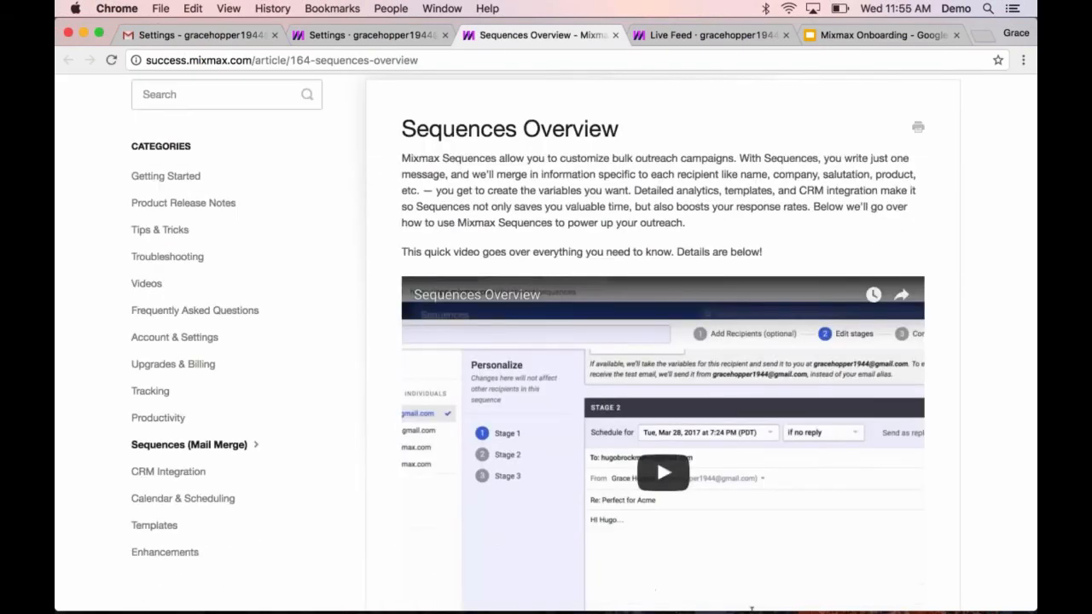
pyautogui.scroll(3, 750, 608)
pyautogui.scroll(-3, 656, 466)
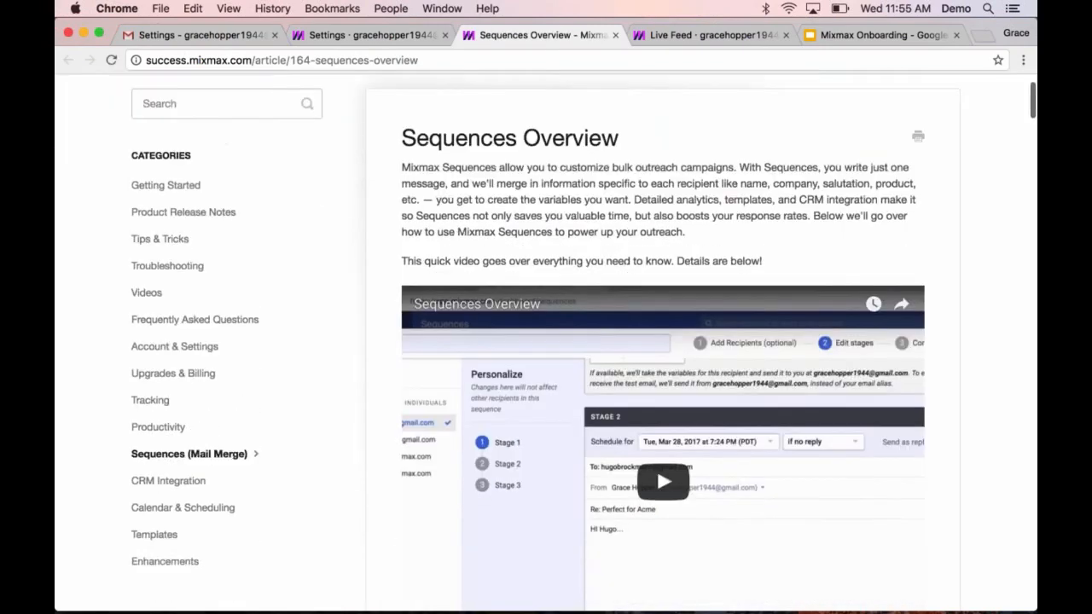
pyautogui.scroll(3, 883, 111)
pyautogui.click(883, 109)
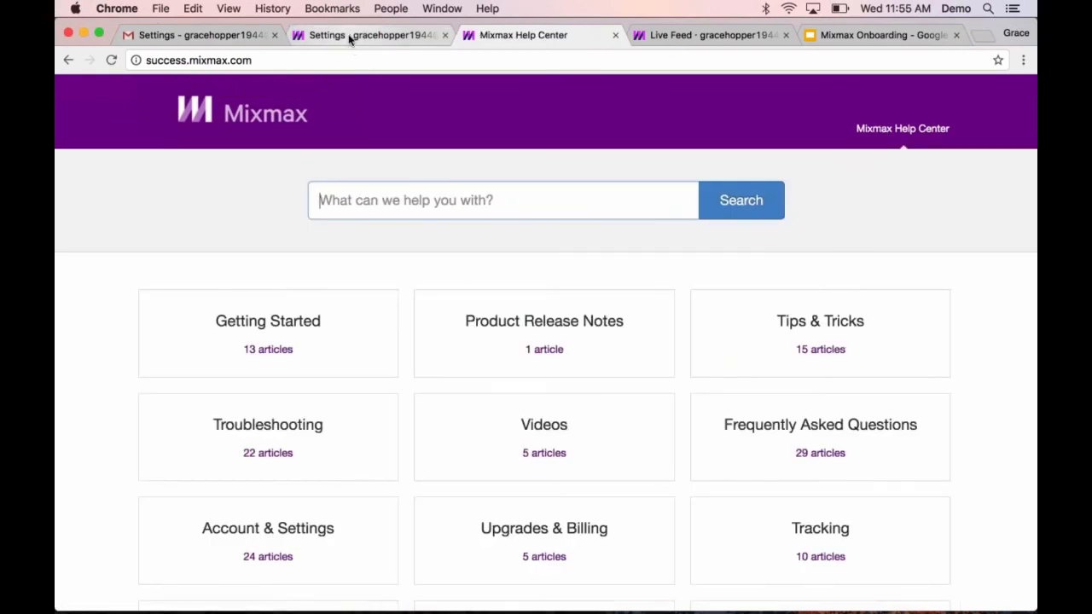
# Return to the help article in the dashboard settings and open the form for sending a message to support
pyautogui.click(347, 35)
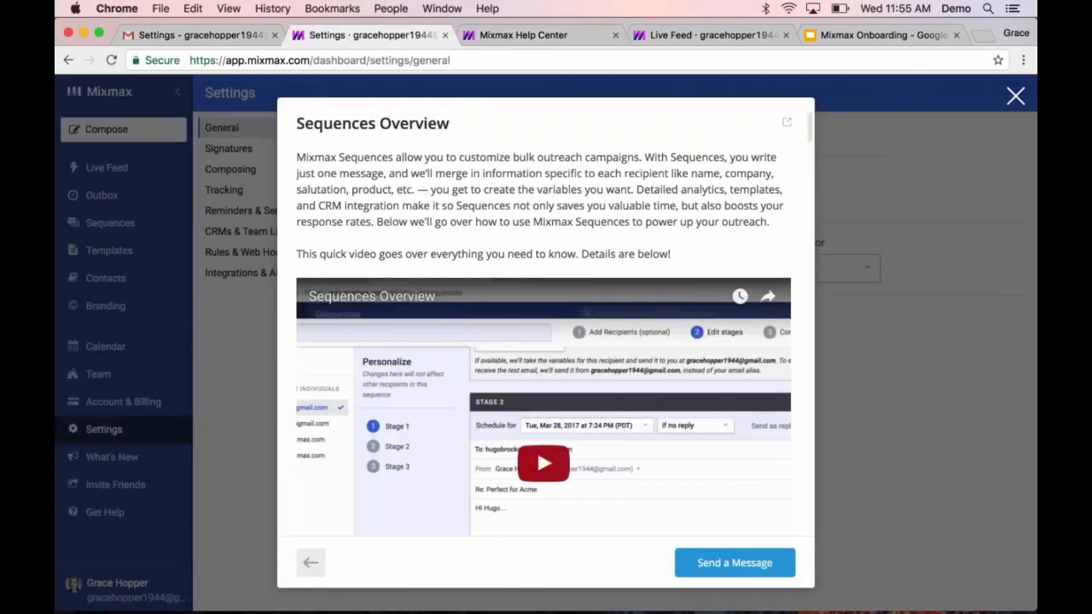
pyautogui.click(704, 562)
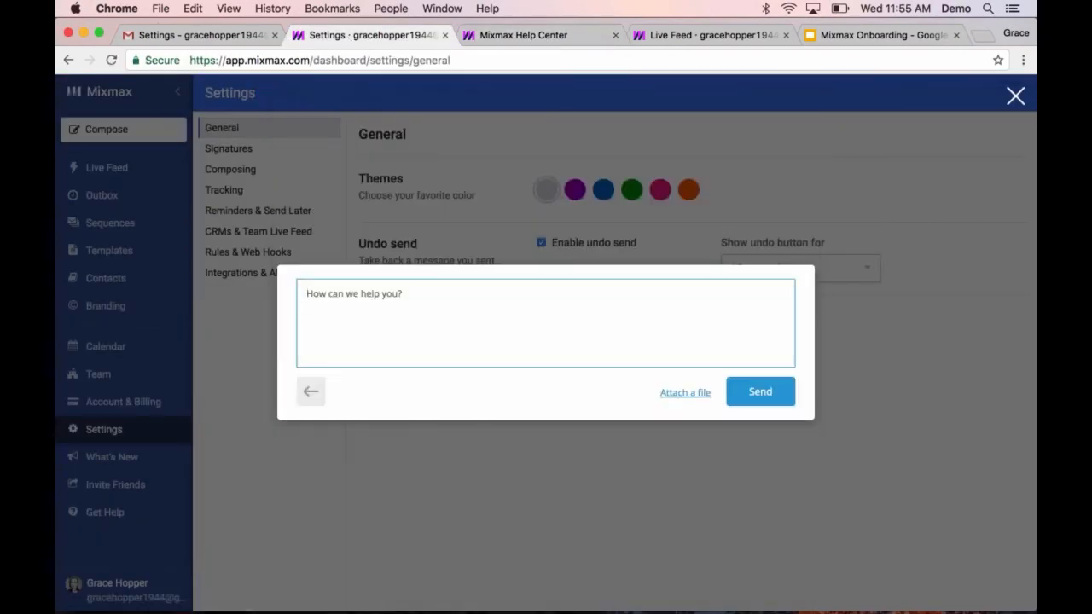